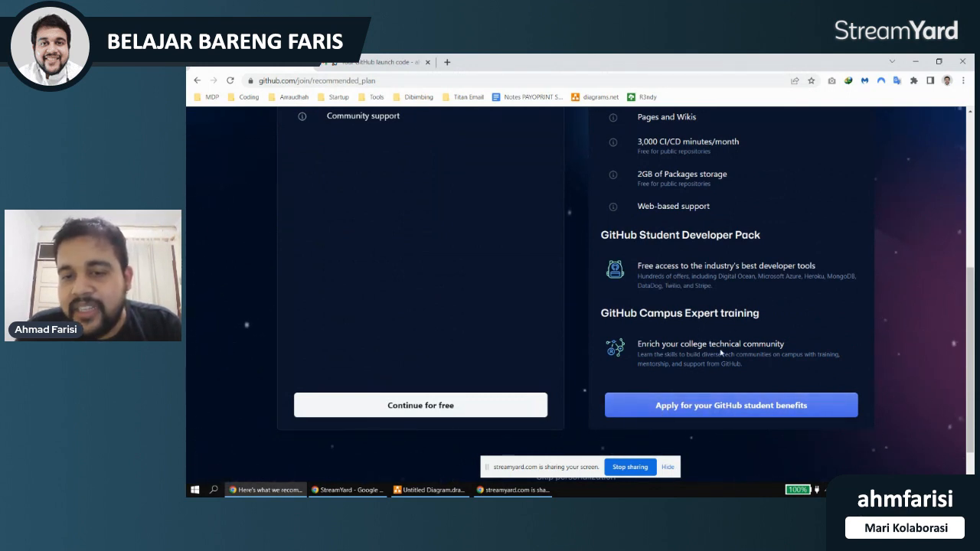
# - Review the Free plan and student benefits on the plan page, and select the "GitHub Student Developer Pack" heading
pyautogui.scroll(1, 773, 437)
pyautogui.scroll(1, 721, 349)
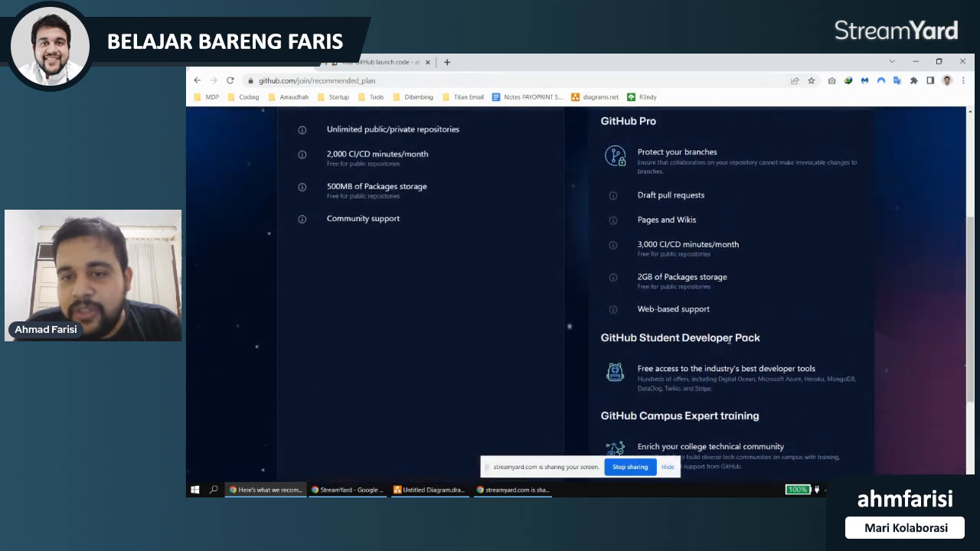
pyautogui.moveTo(762, 339); pyautogui.dragTo(600, 337)
pyautogui.click(762, 346)
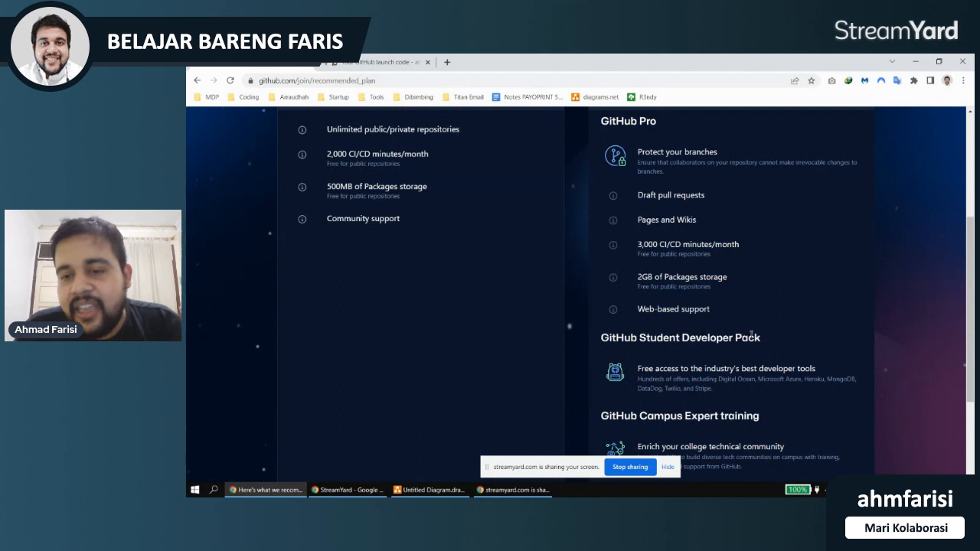
pyautogui.scroll(1, 764, 341)
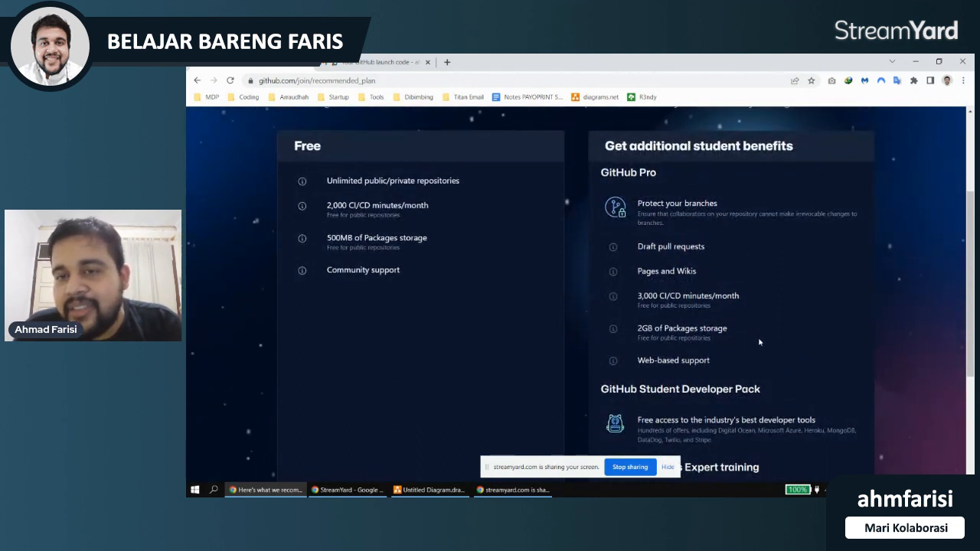
pyautogui.scroll(2, 760, 342)
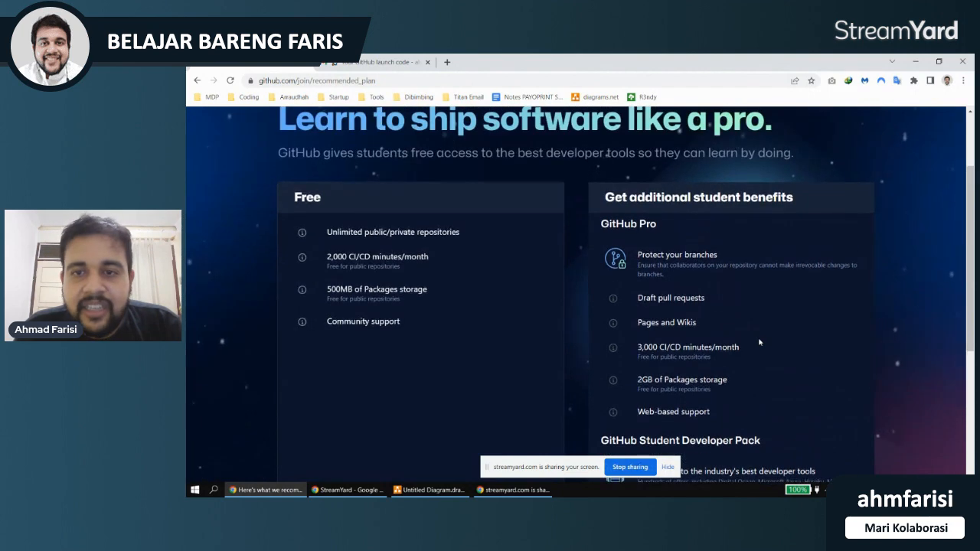
pyautogui.scroll(-2, 759, 342)
pyautogui.scroll(-1, 760, 342)
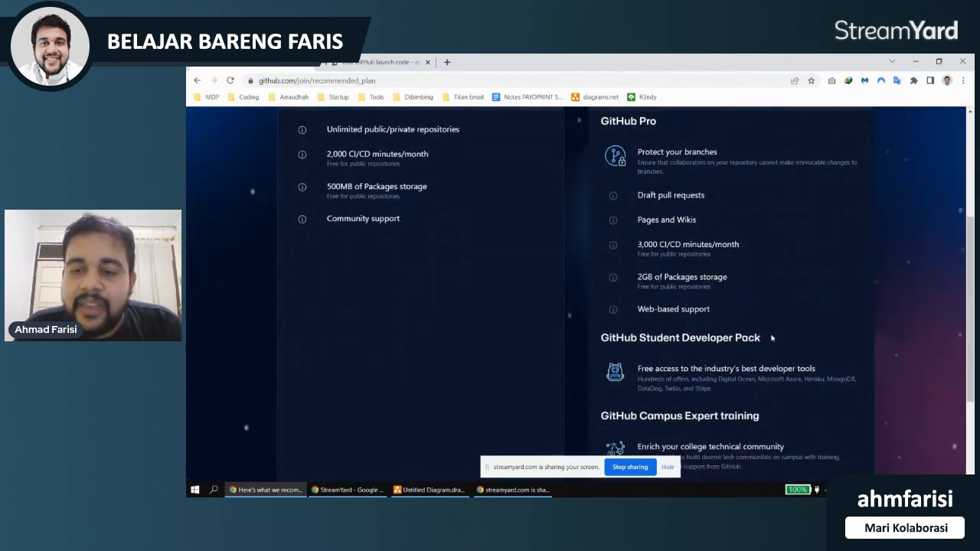
pyautogui.moveTo(766, 340); pyautogui.dragTo(601, 341)
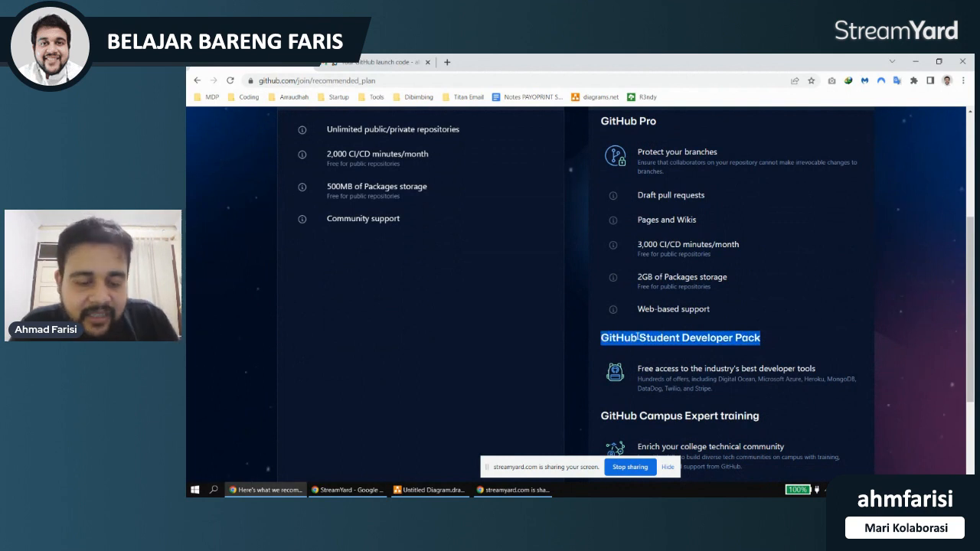
pyautogui.rightClick(692, 339)
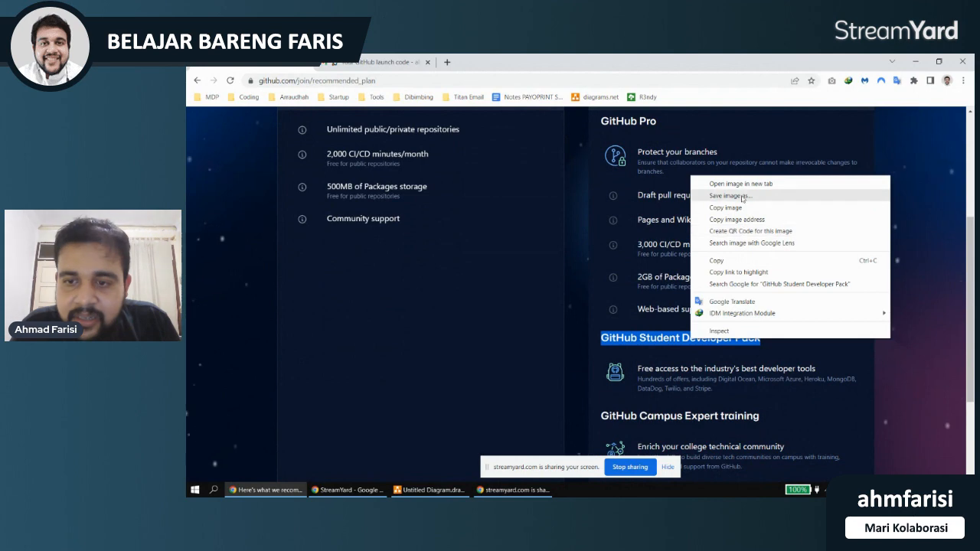
pyautogui.click(741, 184)
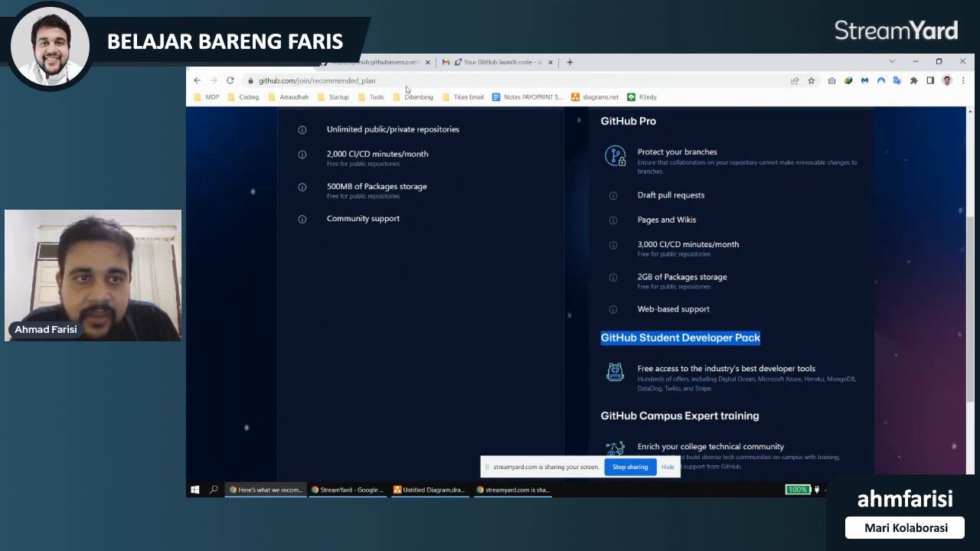
pyautogui.moveTo(497, 62); pyautogui.dragTo(398, 66)
pyautogui.click(428, 62)
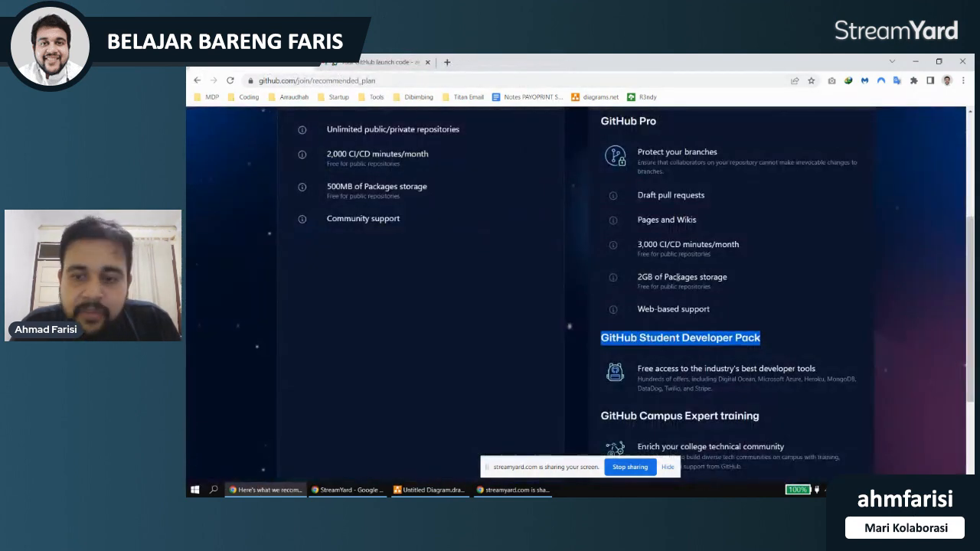
# - Search Google for the selected heading text and open the education.github.com result for GitHub Student Developer Pack
pyautogui.rightClick(715, 344)
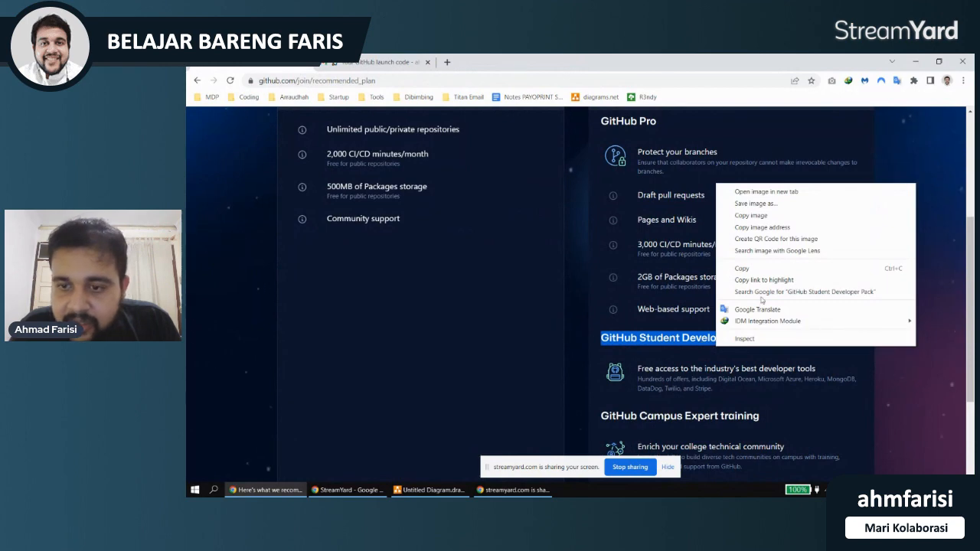
pyautogui.click(763, 295)
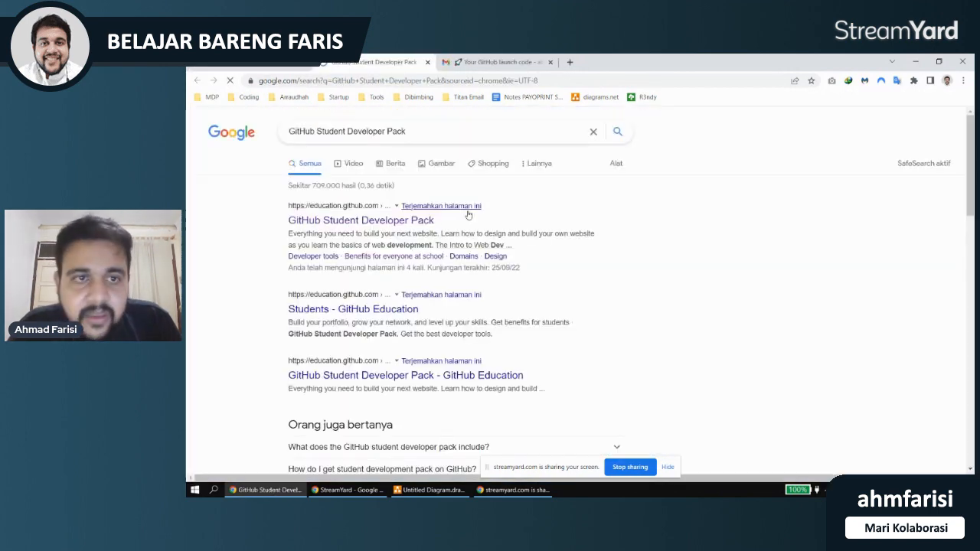
pyautogui.click(359, 221)
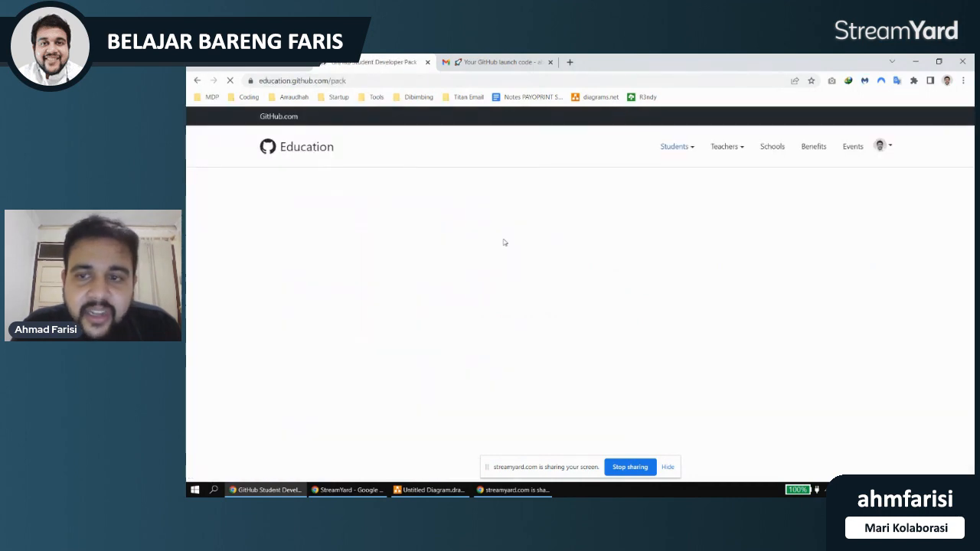
# - Examine the Student Developer Pack page, including the Experiences section with Intro to Web Dev, Aspiring Creatives and Virtual Event Kit
pyautogui.scroll(-3, 571, 242)
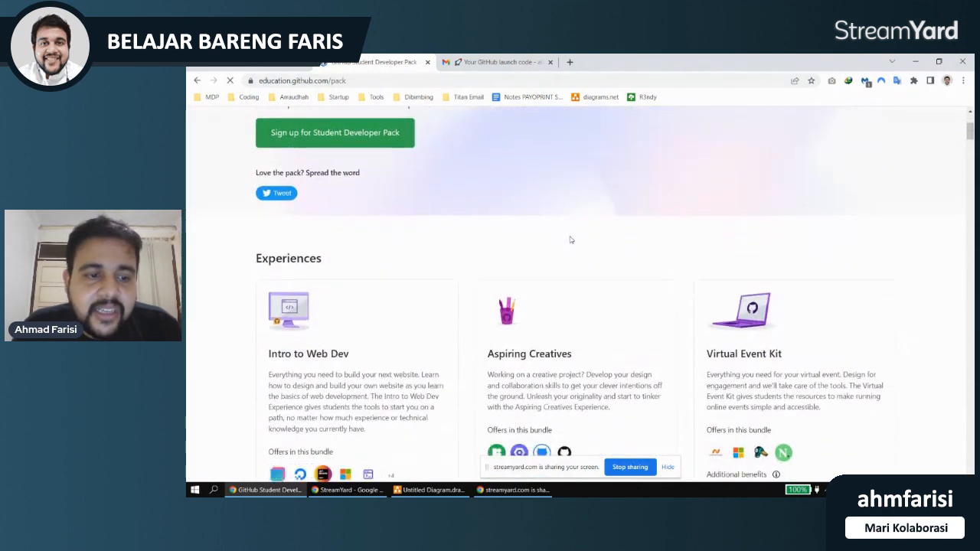
pyautogui.scroll(-5, 570, 239)
pyautogui.scroll(-2, 570, 240)
pyautogui.scroll(5, 569, 240)
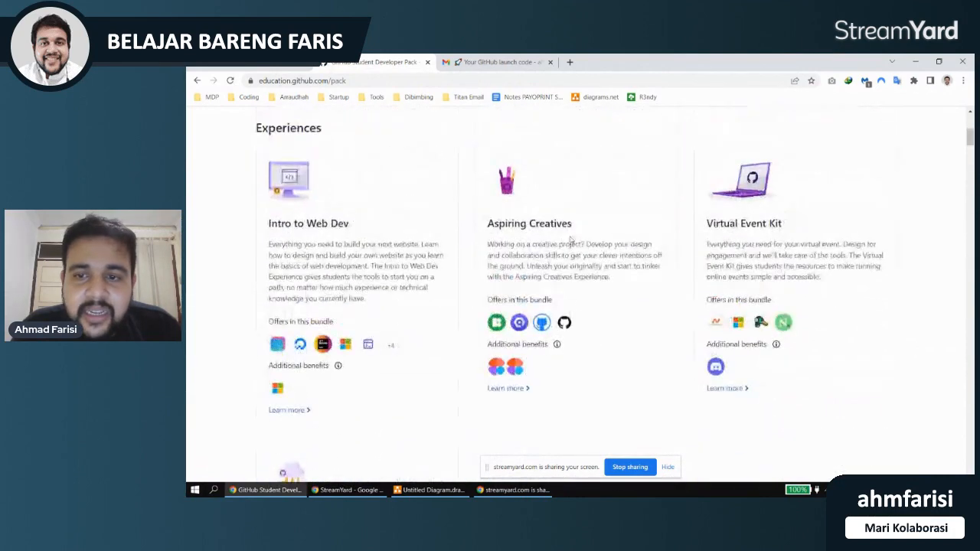
pyautogui.scroll(3, 570, 240)
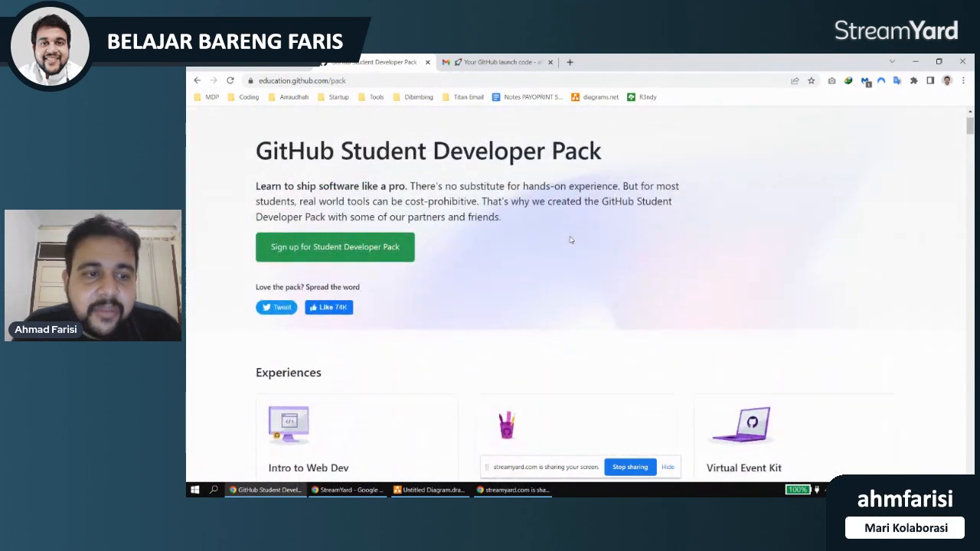
pyautogui.scroll(-3, 569, 239)
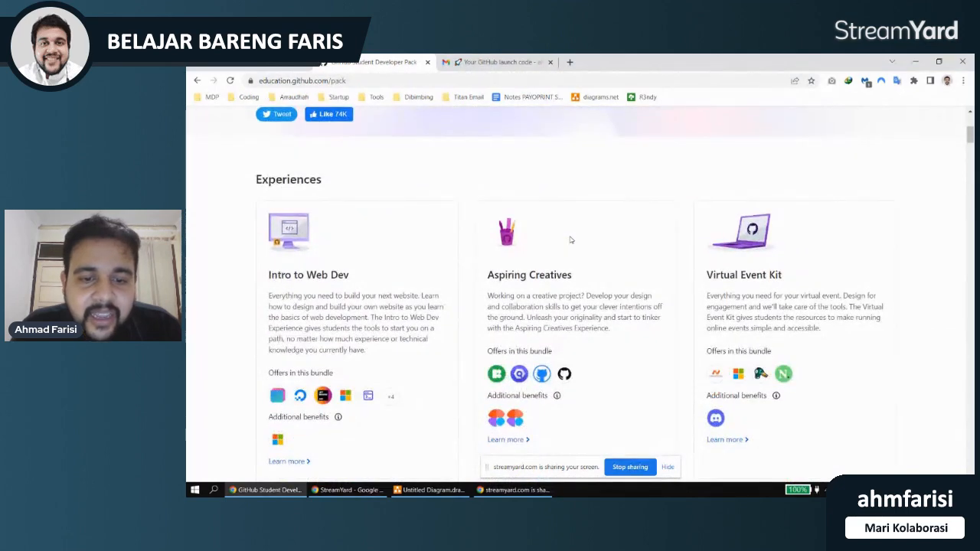
pyautogui.scroll(-2, 569, 240)
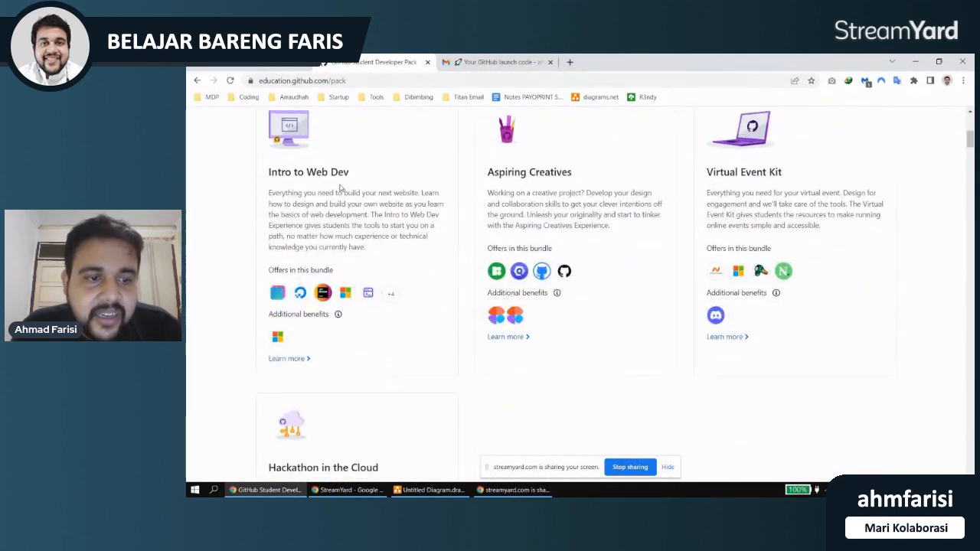
pyautogui.scroll(5, 409, 309)
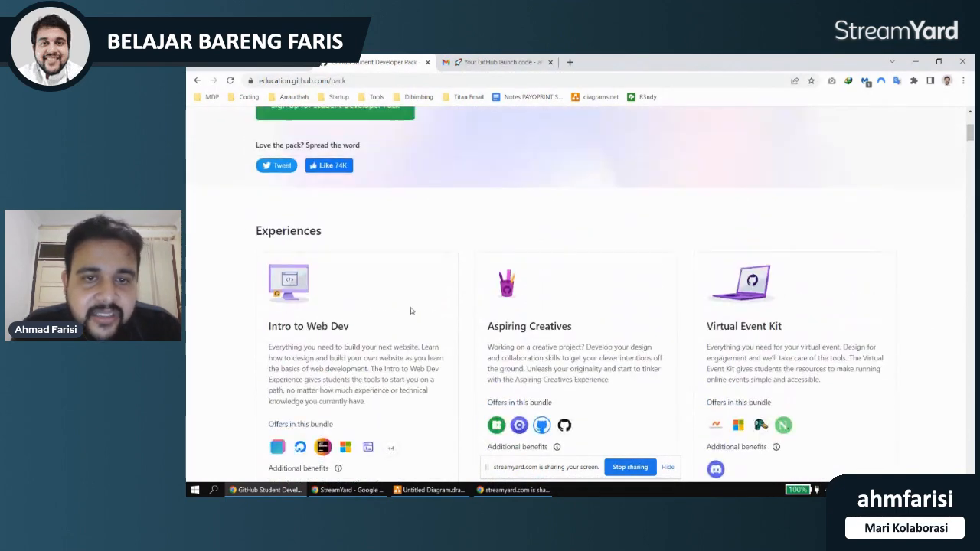
pyautogui.scroll(-1, 610, 170)
pyautogui.scroll(1, 610, 170)
# - Go to the Explore Student Programs page and look through its Student Developer Pack and Campus Expert sections
pyautogui.click(668, 147)
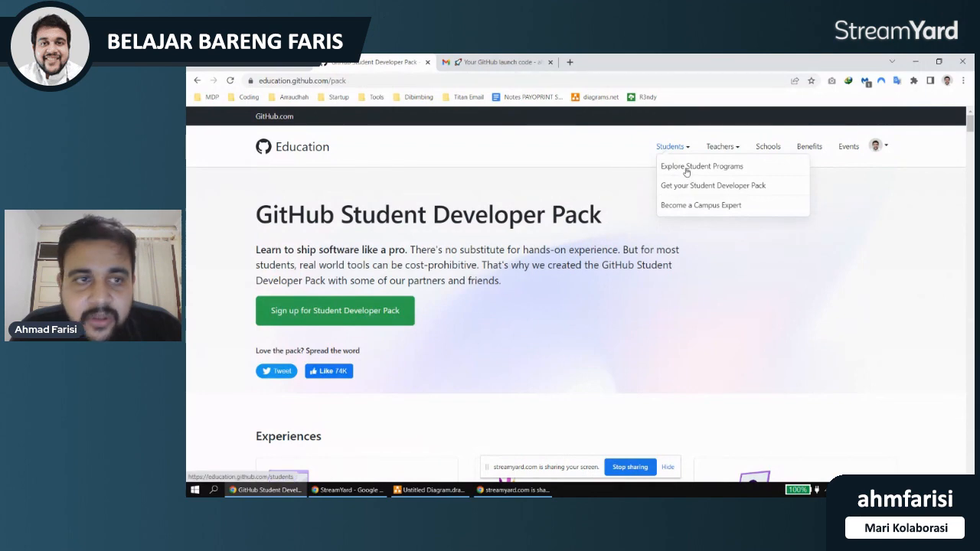
pyautogui.click(686, 170)
pyautogui.scroll(-3, 516, 304)
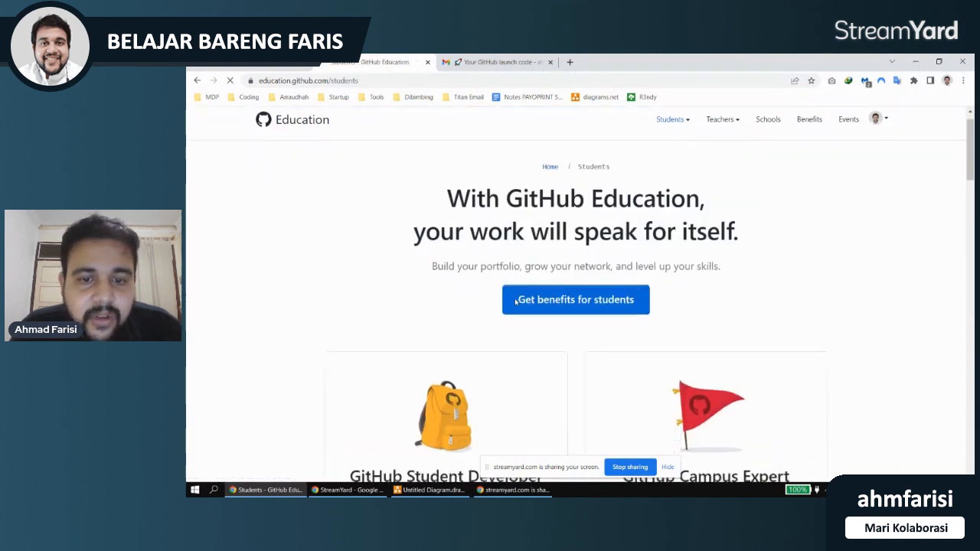
pyautogui.scroll(-3, 516, 303)
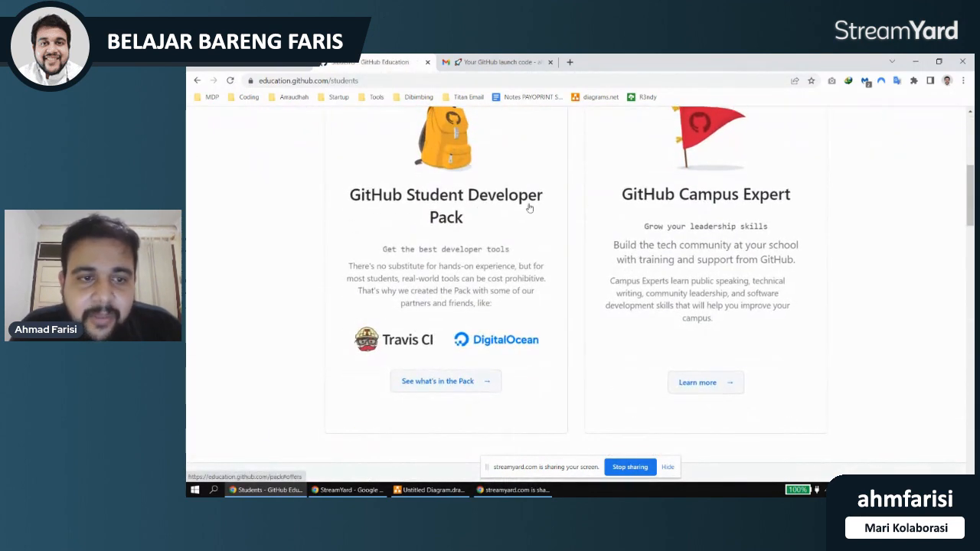
pyautogui.scroll(-3, 463, 212)
pyautogui.scroll(2, 466, 199)
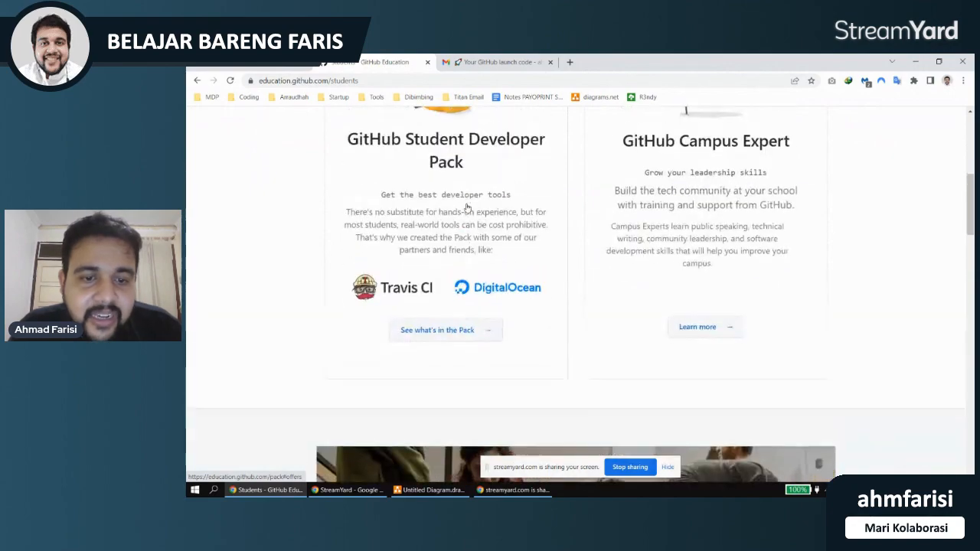
pyautogui.scroll(-5, 469, 192)
pyautogui.scroll(-10, 470, 192)
pyautogui.scroll(4, 474, 181)
pyautogui.scroll(6, 474, 182)
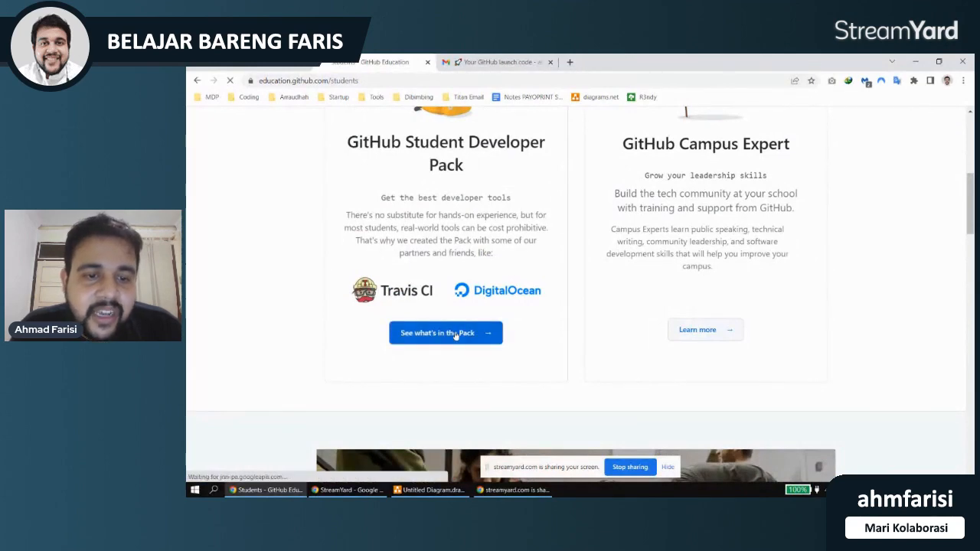
# - Open the list of what's in the Student Developer Pack and bring the JetBrains, Microsoft Azure and Namecheap offers into view
pyautogui.click(456, 333)
pyautogui.scroll(-5, 456, 310)
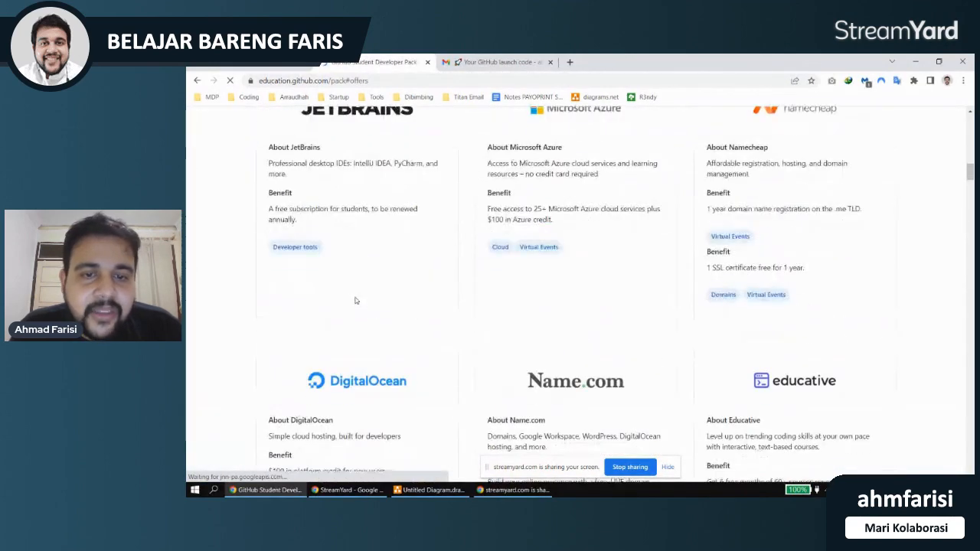
pyautogui.scroll(7, 357, 286)
pyautogui.scroll(-3, 450, 226)
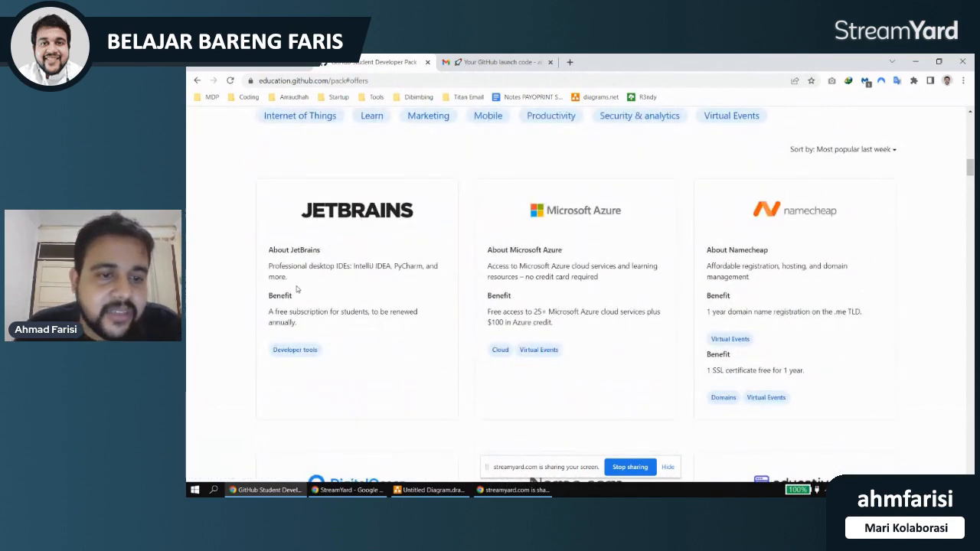
# - Examine the JetBrains offer's description and benefit text, highlighting the student subscription terms and the word "renewed"
pyautogui.moveTo(354, 266); pyautogui.dragTo(400, 295)
pyautogui.click(299, 313)
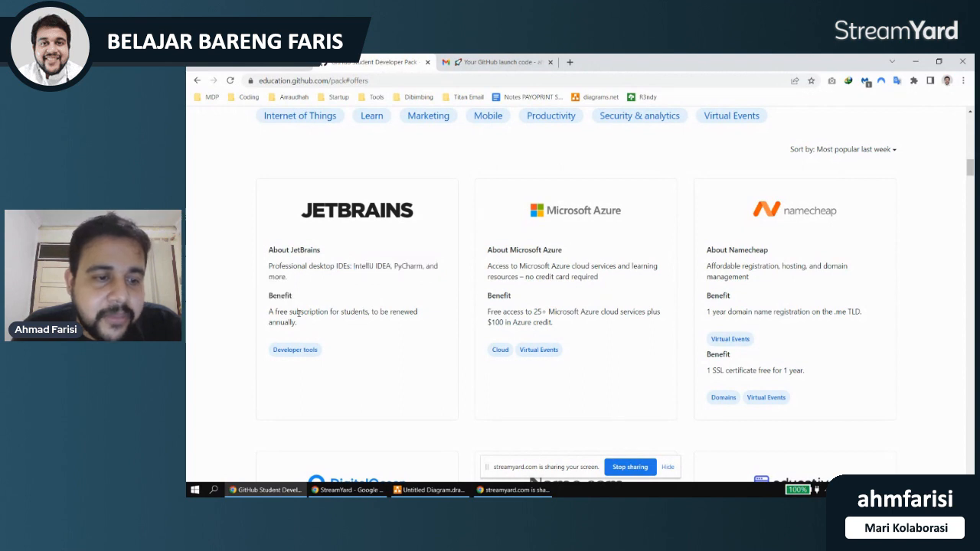
pyautogui.moveTo(290, 315); pyautogui.dragTo(269, 314)
pyautogui.click(298, 324)
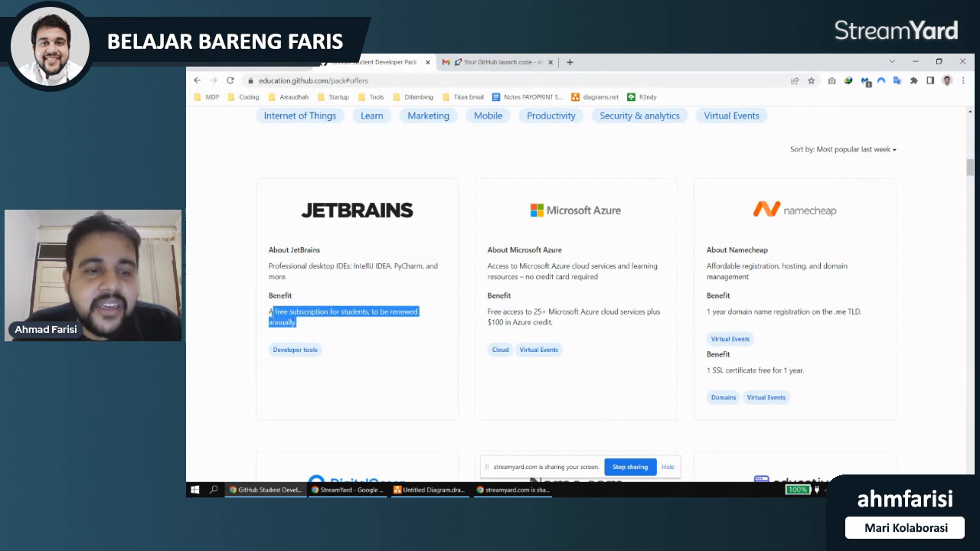
pyautogui.click(303, 326)
pyautogui.doubleClick(401, 311)
pyautogui.click(305, 327)
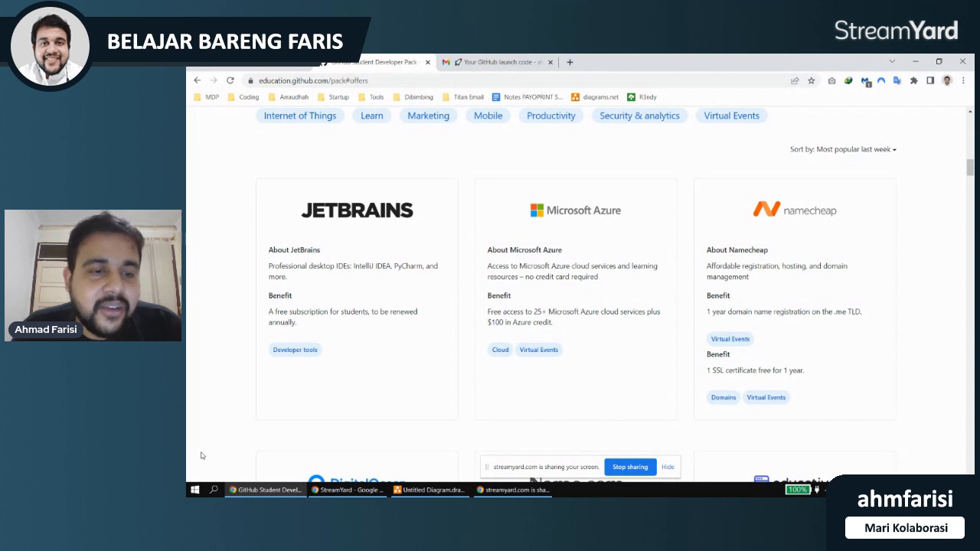
# - Search the computer's installed apps for "php" and for "andro" to bring up PhpStorm and Android Studio
pyautogui.click(194, 490)
pyautogui.write('p')
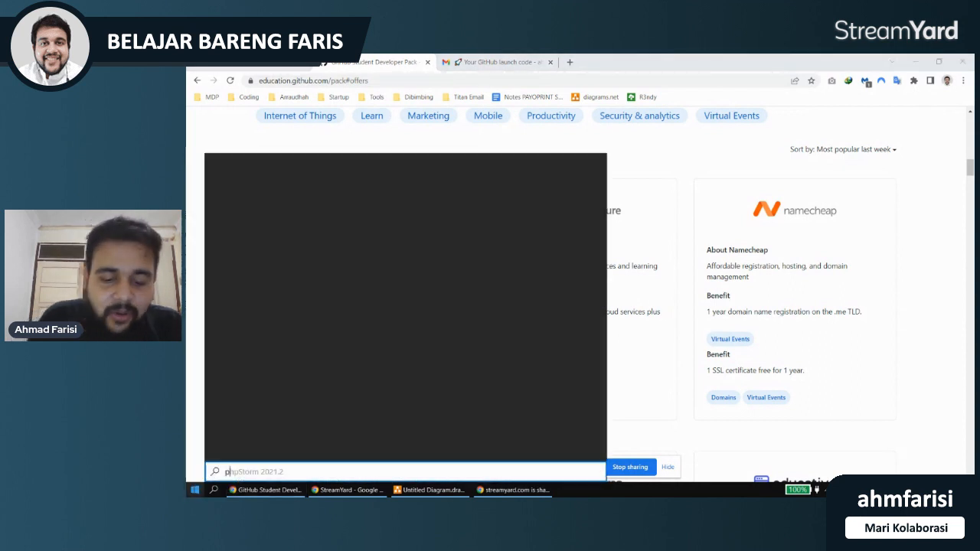
pyautogui.write('hp')
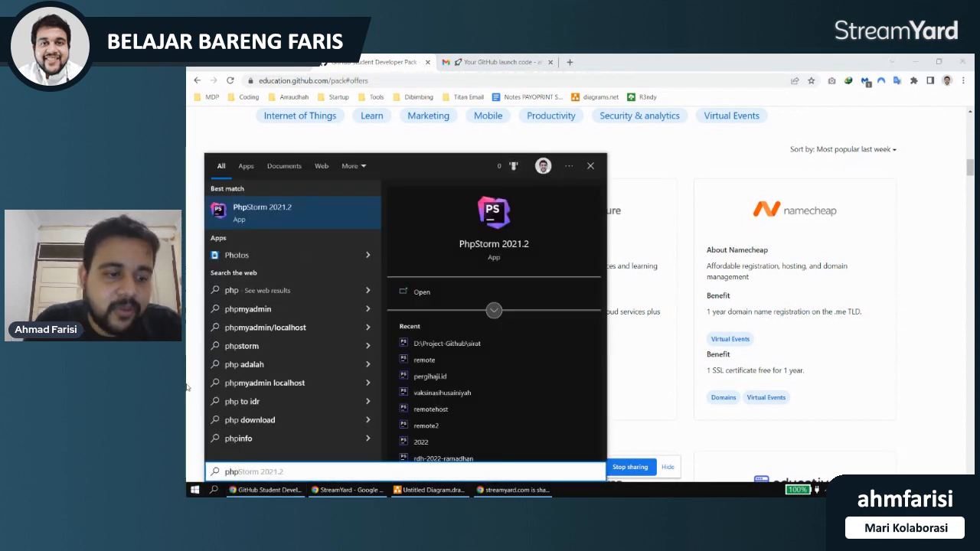
pyautogui.press('BackSpace')
pyautogui.press('BackSpace')
pyautogui.press('BackSpace')
pyautogui.write('andro')
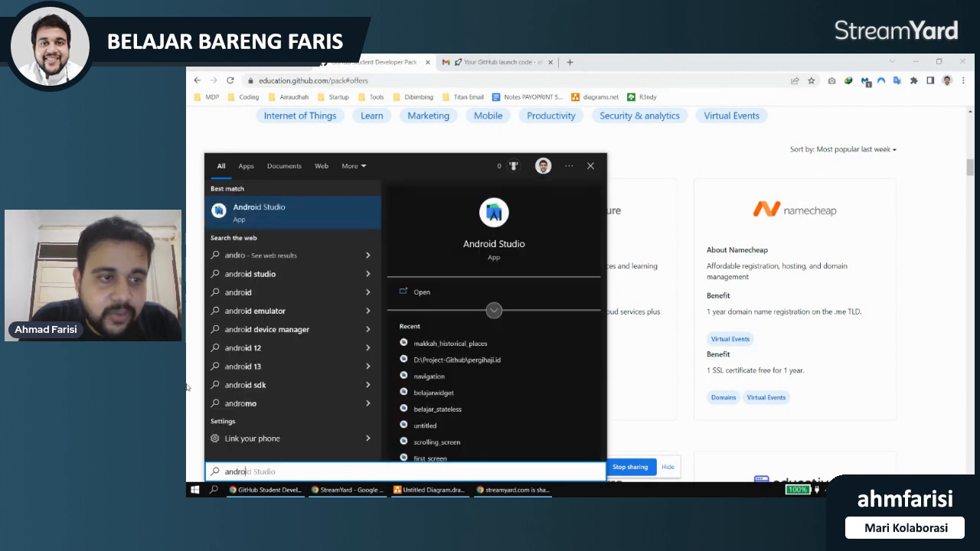
pyautogui.press('Return')
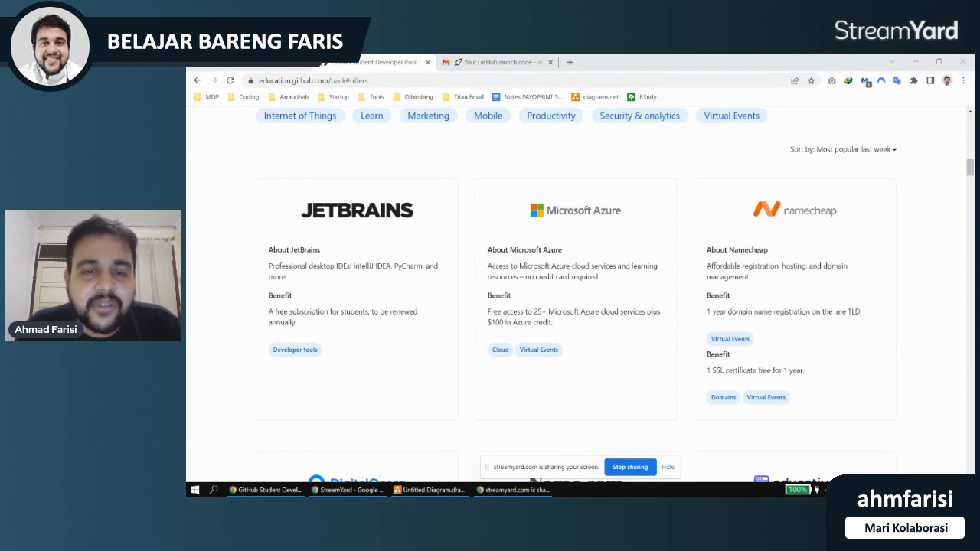
# - Examine the Microsoft Azure offer's benefit text, highlighting the part about free access to its cloud services
pyautogui.moveTo(488, 312); pyautogui.dragTo(653, 313)
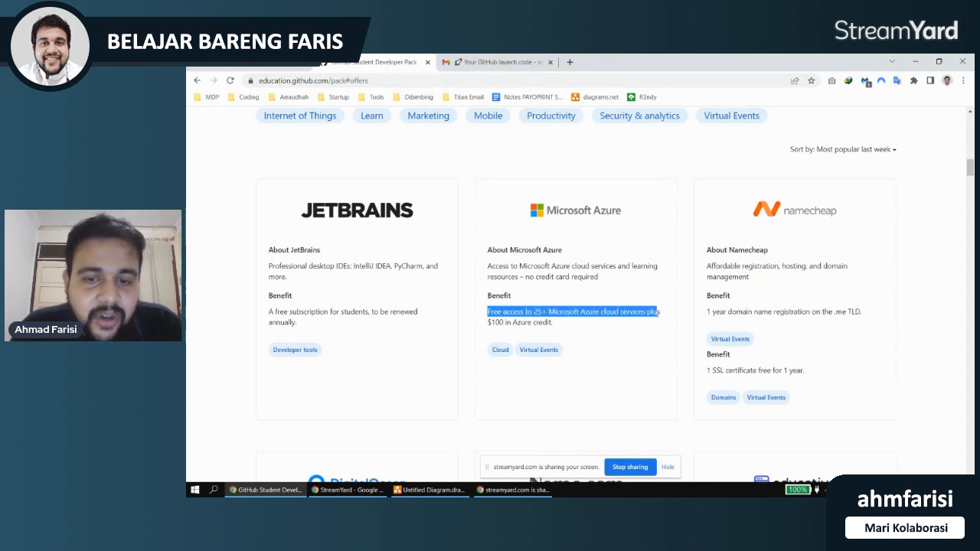
pyautogui.click(536, 311)
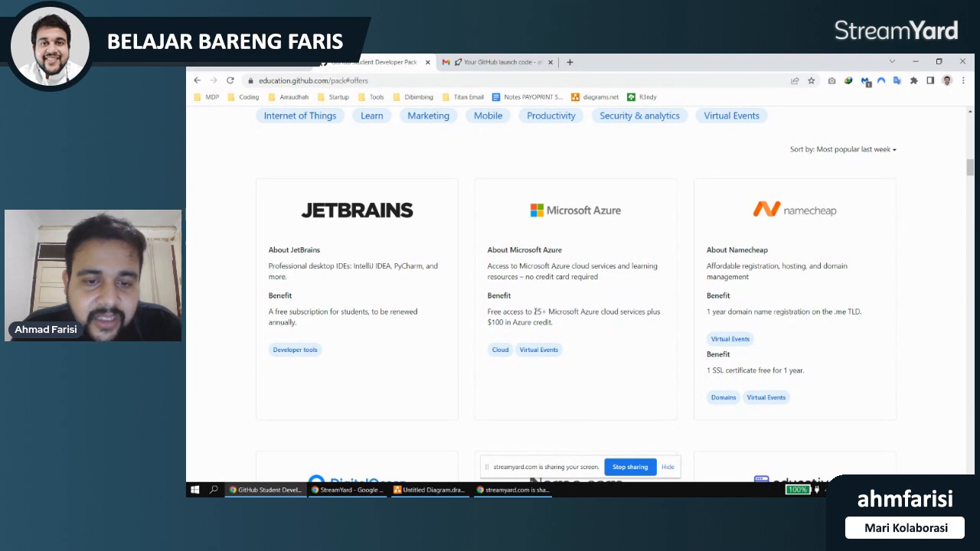
pyautogui.moveTo(533, 312); pyautogui.dragTo(570, 311)
pyautogui.click(576, 308)
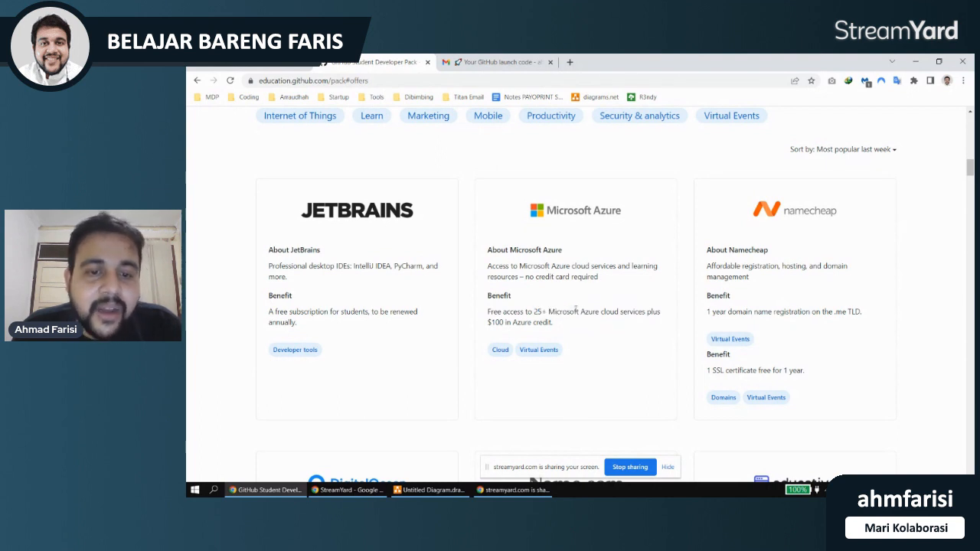
# - Examine the Microsoft Azure and Namecheap benefits, highlighting the Azure credit, the .me domain registration and the SSL certificate text
pyautogui.moveTo(488, 323); pyautogui.dragTo(560, 323)
pyautogui.click(557, 277)
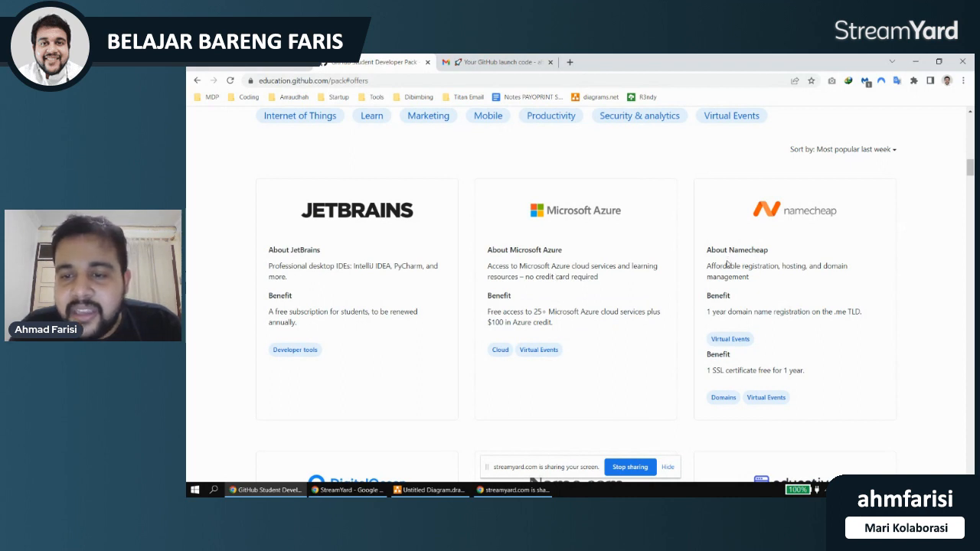
pyautogui.moveTo(706, 311); pyautogui.dragTo(845, 313)
pyautogui.click(840, 321)
pyautogui.click(798, 307)
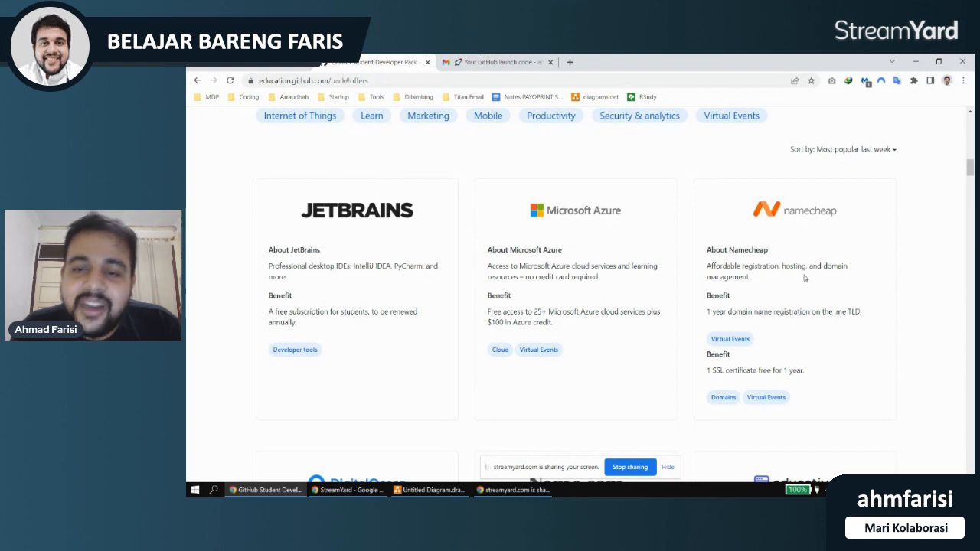
pyautogui.scroll(-2, 766, 270)
pyautogui.moveTo(707, 267); pyautogui.dragTo(801, 277)
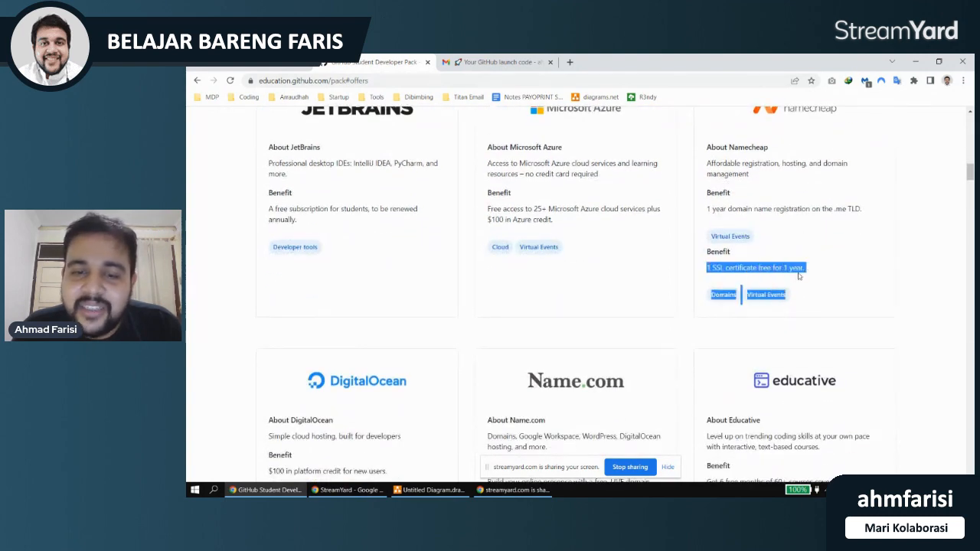
pyautogui.click(834, 261)
# - Examine the offers following Namecheap down to Visual Studio Code, highlighting part of its coding packs benefit text
pyautogui.scroll(-1, 823, 280)
pyautogui.scroll(-2, 822, 280)
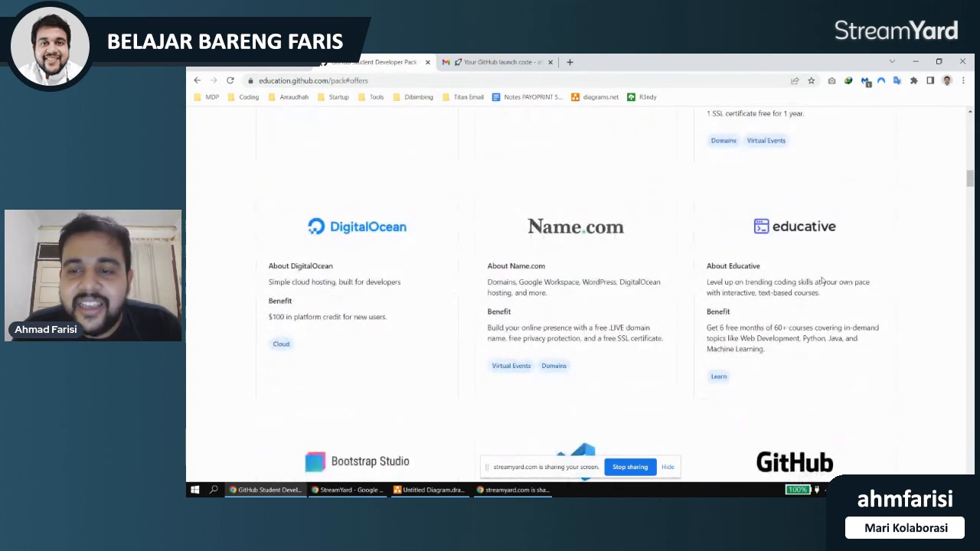
pyautogui.scroll(-5, 822, 277)
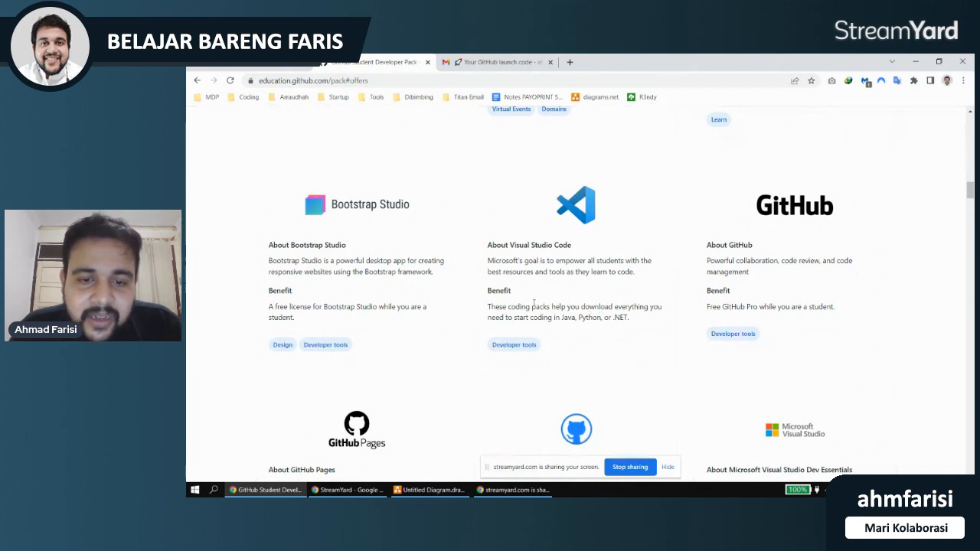
pyautogui.moveTo(512, 305); pyautogui.dragTo(585, 306)
pyautogui.click(585, 306)
# - Browse past the GitHub Pages, Microsoft Visual Studio and Termius offers to StreamYard and examine its student benefit
pyautogui.scroll(-3, 588, 295)
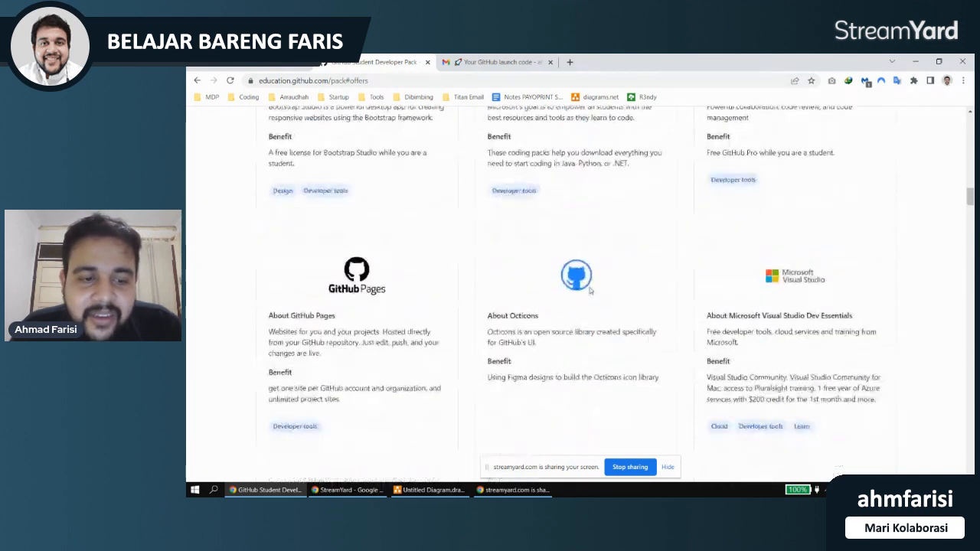
pyautogui.scroll(-1, 591, 286)
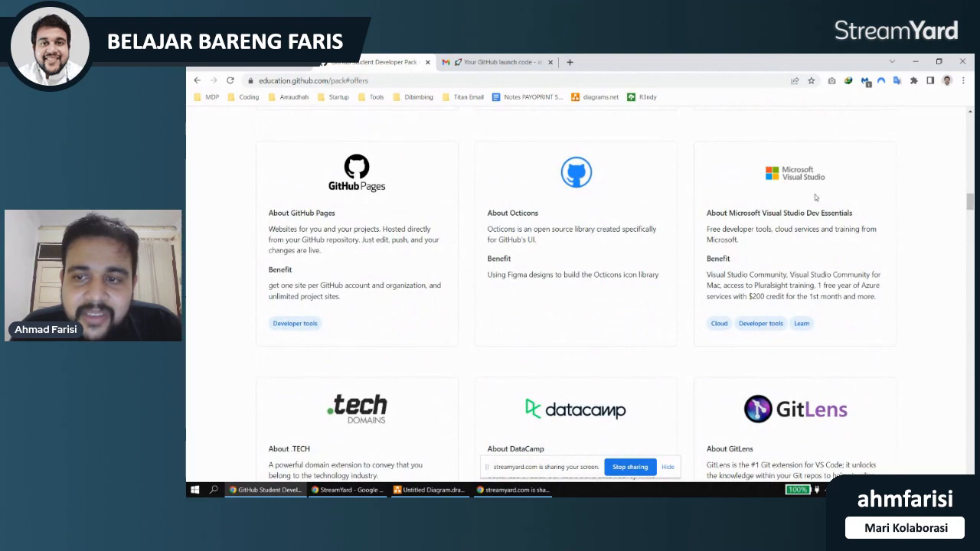
pyautogui.scroll(-2, 804, 199)
pyautogui.scroll(-7, 802, 224)
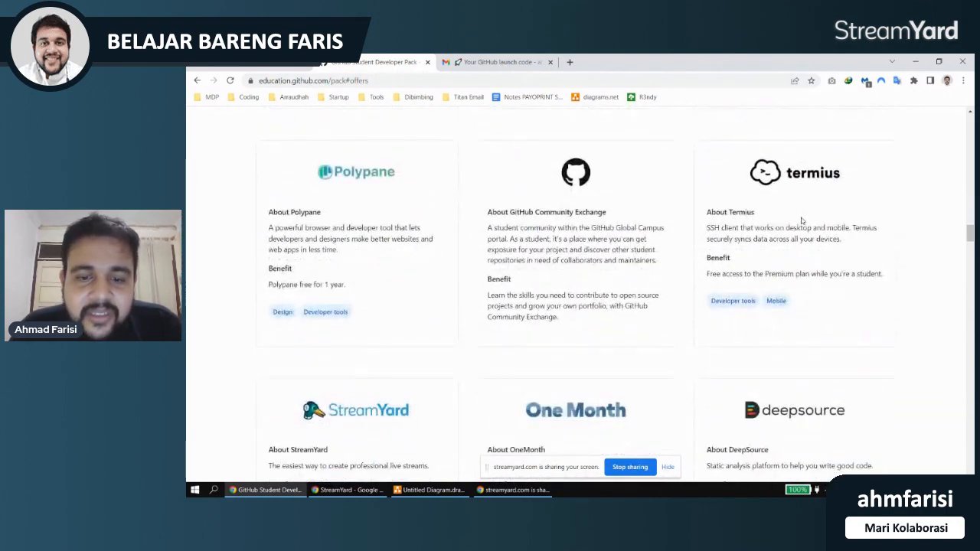
pyautogui.scroll(-2, 802, 221)
pyautogui.scroll(-1, 801, 221)
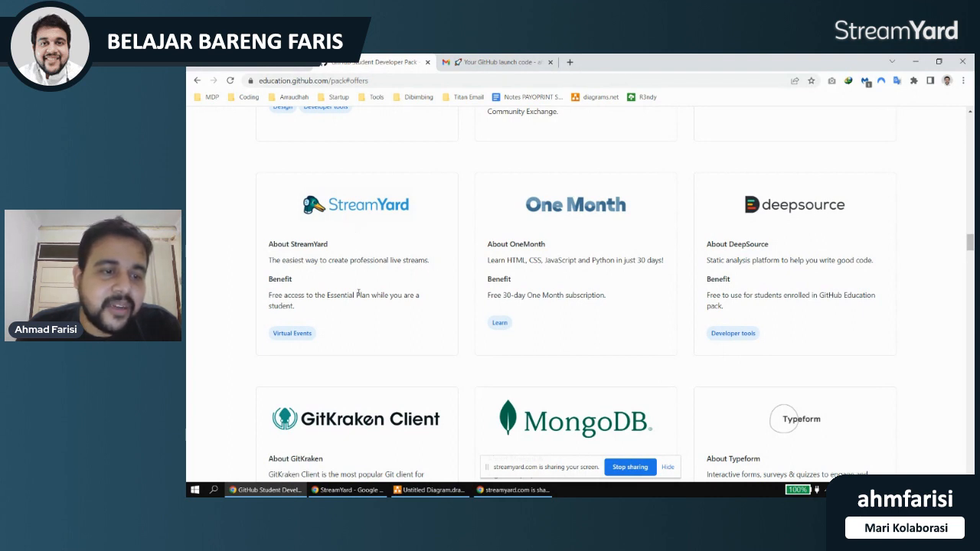
pyautogui.moveTo(308, 303)
pyautogui.mouseDown()
pyautogui.moveTo(285, 296)
pyautogui.moveTo(309, 305)
pyautogui.mouseUp()
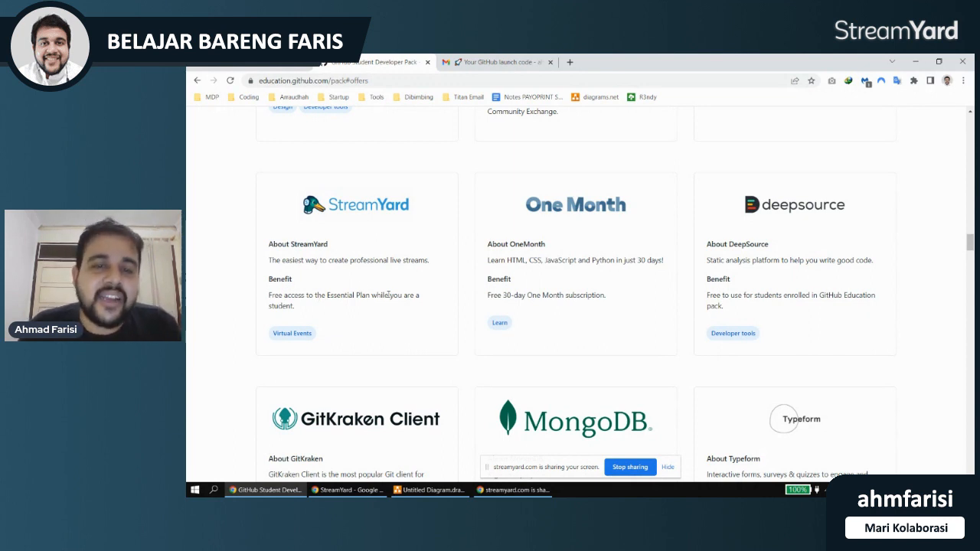
# - Skim the remaining partner offers below StreamYard, from GitKraken and MongoDB through to Blackfire and Cryptolens
pyautogui.scroll(-2, 559, 254)
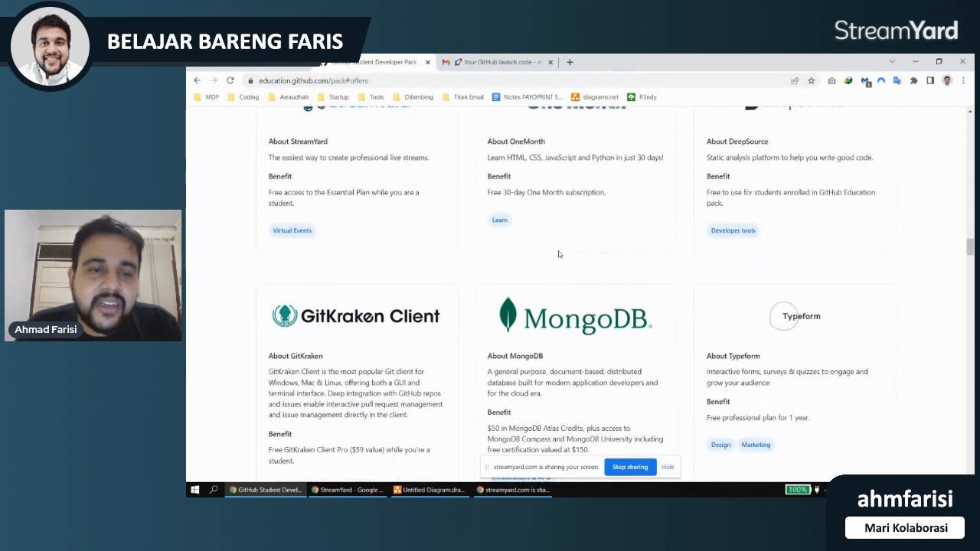
pyautogui.scroll(-5, 559, 254)
pyautogui.scroll(-10, 560, 245)
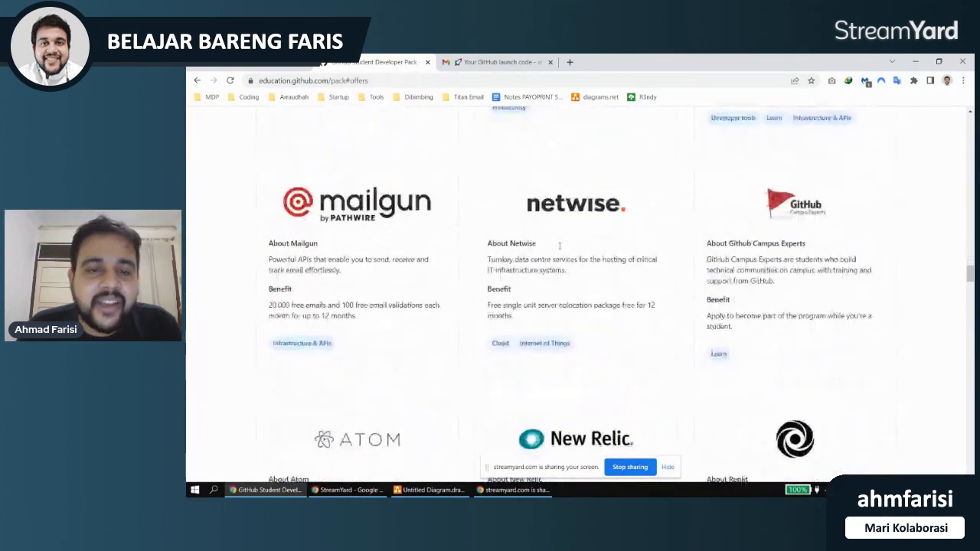
pyautogui.scroll(-10, 560, 249)
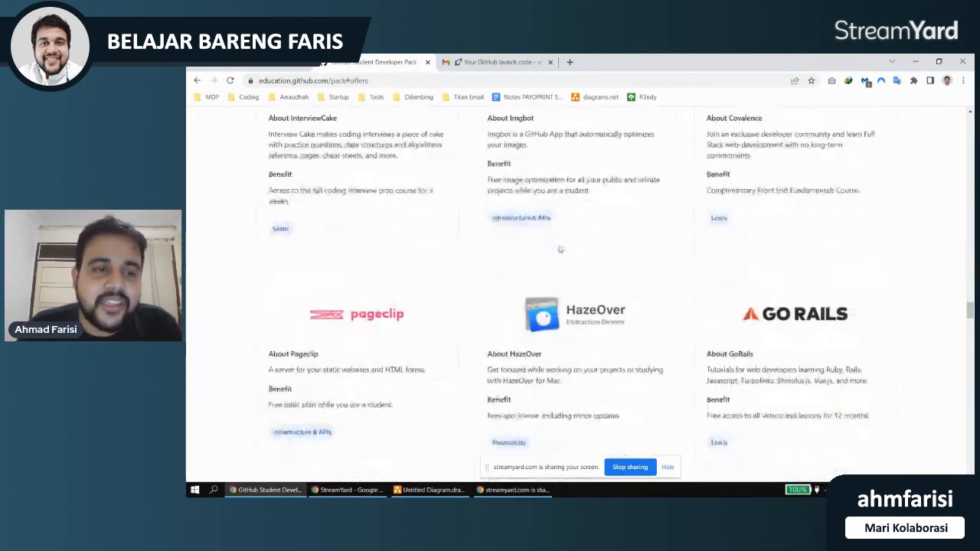
pyautogui.scroll(3, 558, 248)
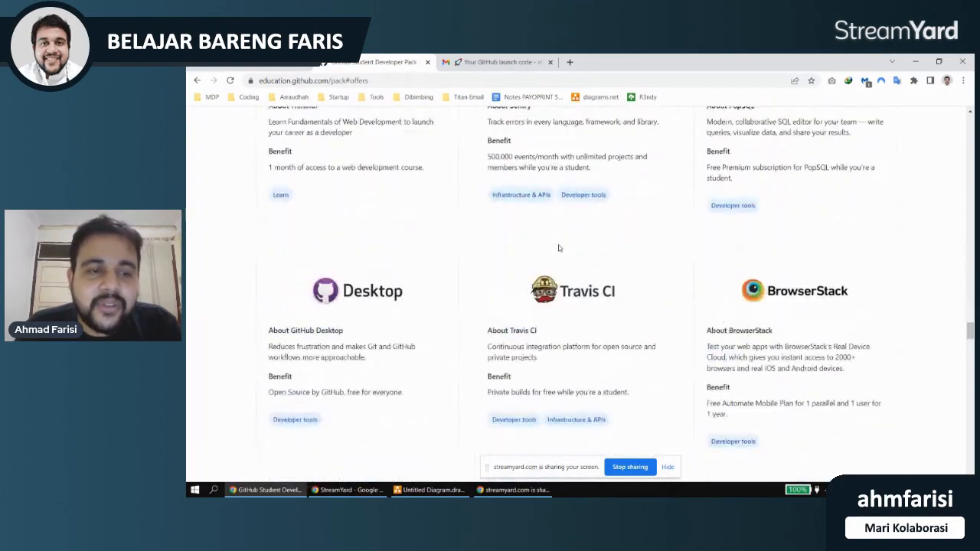
pyautogui.scroll(-15, 558, 248)
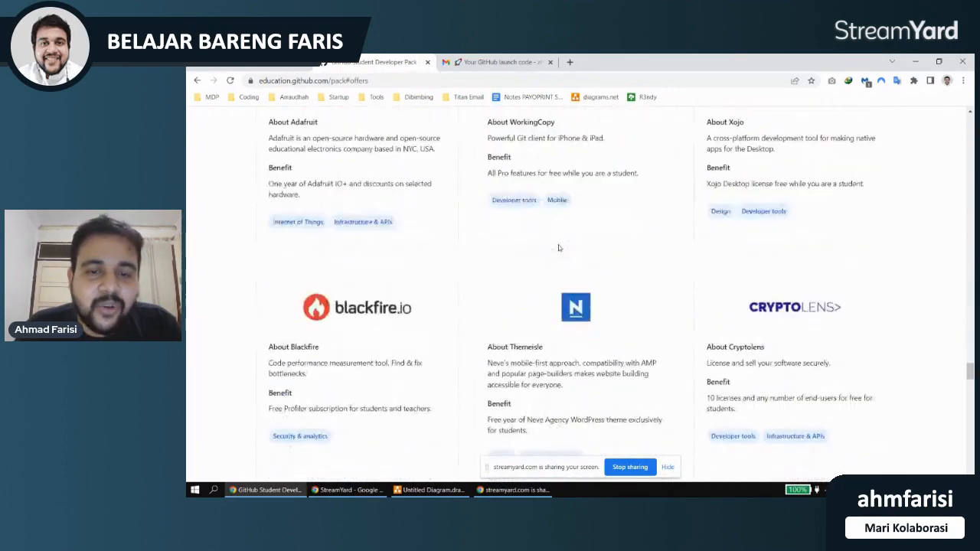
# - Return to GitHub's plan recommendation page and bring the option to apply for student benefits into view
pyautogui.hotkey('alt', 'Left')
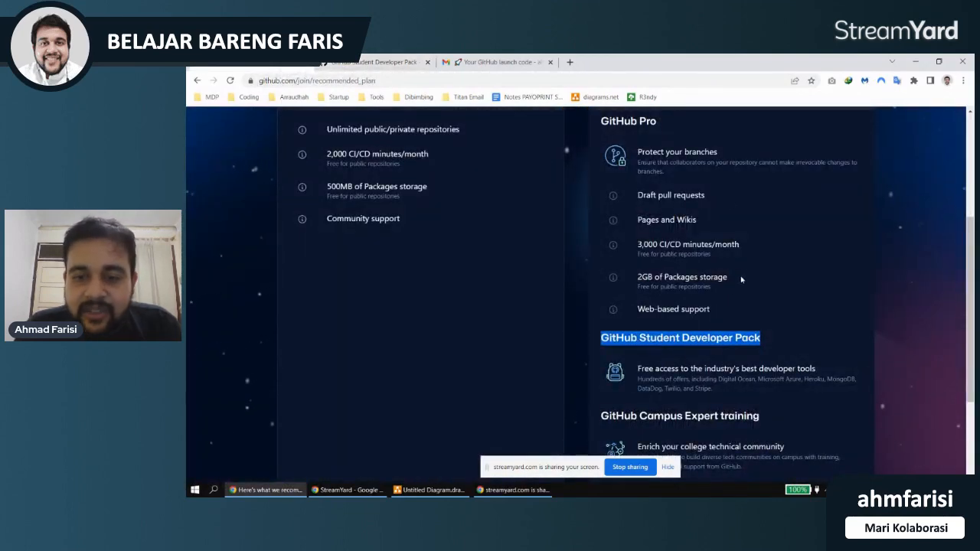
pyautogui.click(724, 343)
pyautogui.scroll(-3, 724, 342)
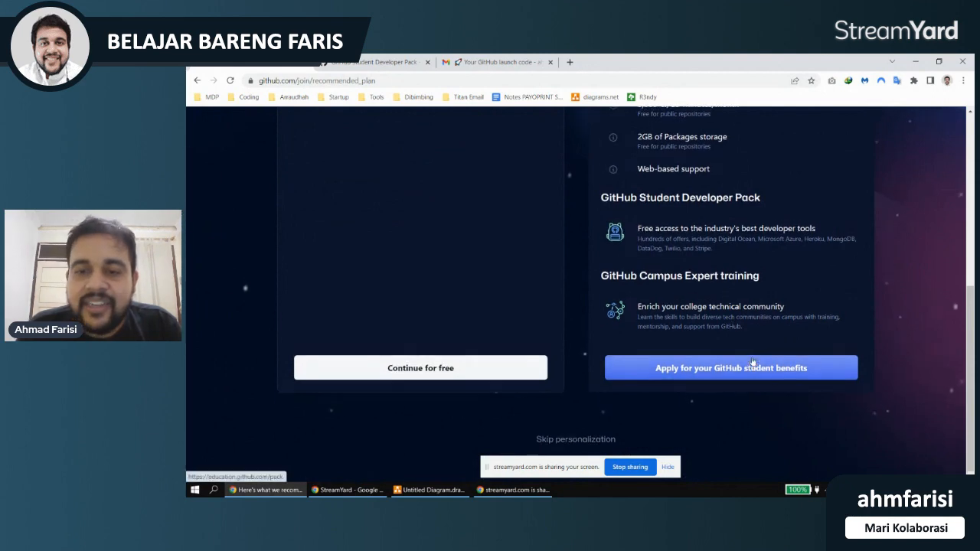
# - Compare the Free plan with the additional student benefits, from GitHub Pro down to Campus Expert training
pyautogui.scroll(5, 754, 360)
pyautogui.scroll(-4, 751, 361)
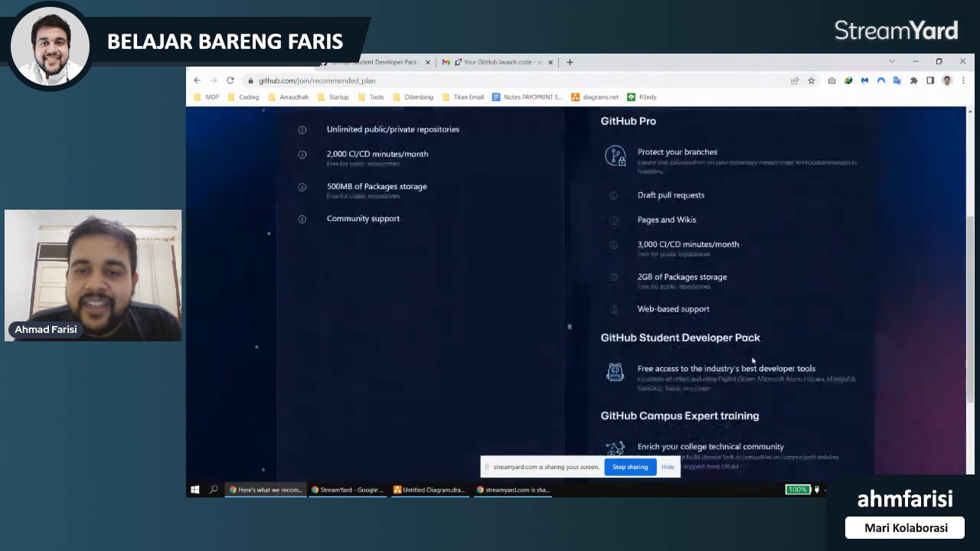
pyautogui.scroll(-1, 752, 356)
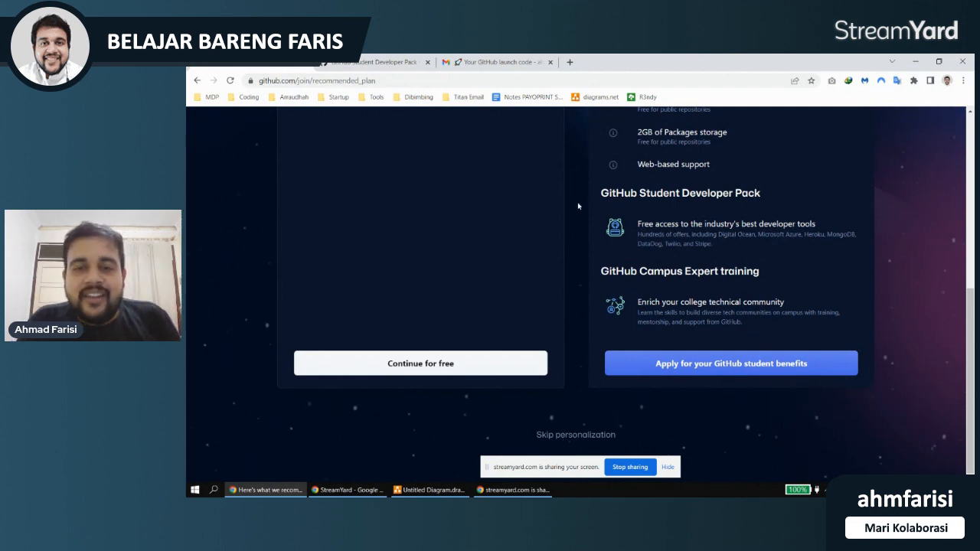
pyautogui.scroll(3, 516, 210)
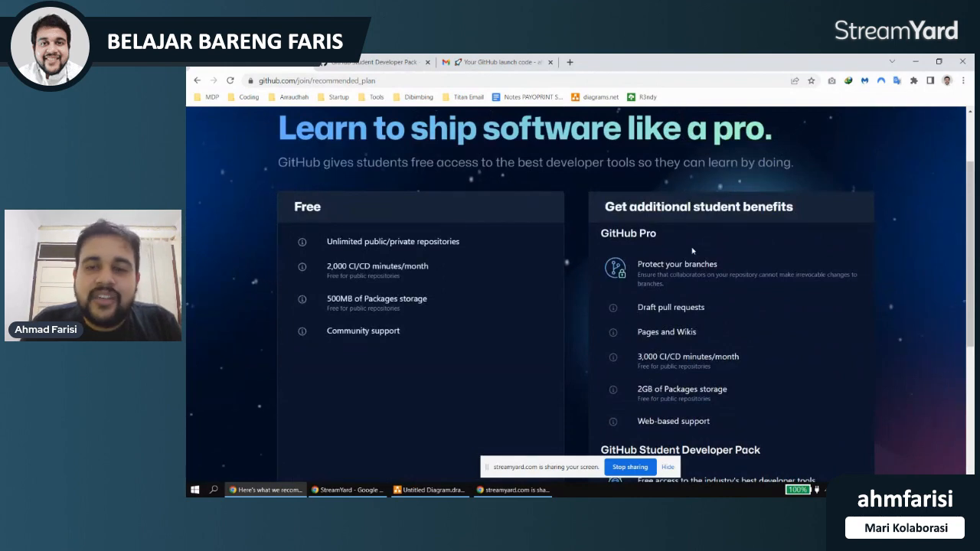
pyautogui.scroll(-1, 756, 254)
pyautogui.scroll(-3, 755, 254)
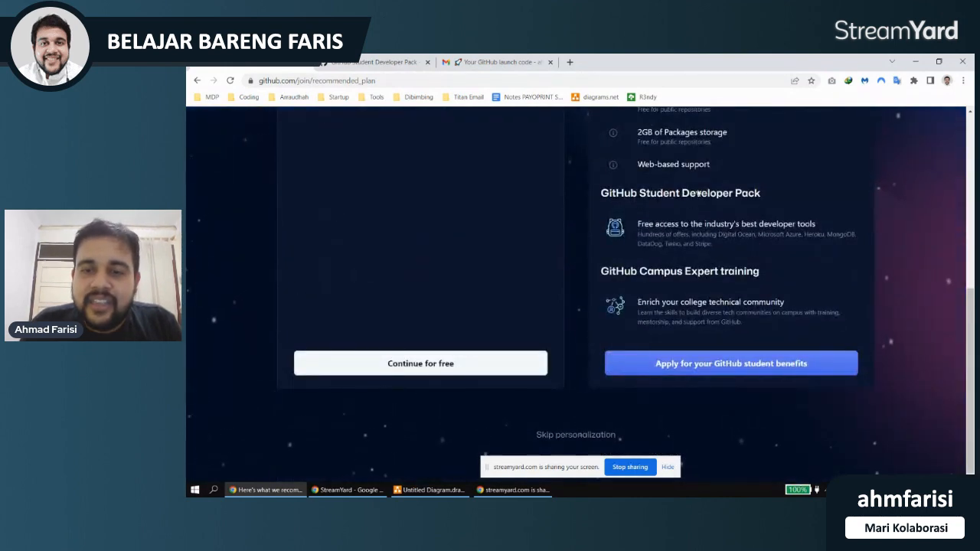
# - Examine the Free plan's features, highlighting the unlimited repositories, the monthly CI/CD minutes and the Packages storage
pyautogui.scroll(3, 760, 212)
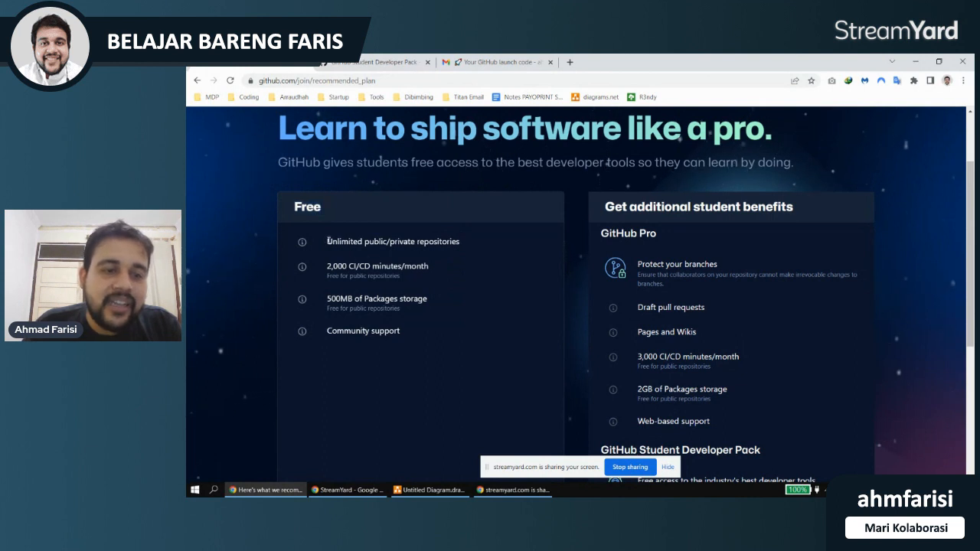
pyautogui.moveTo(330, 241); pyautogui.dragTo(452, 243)
pyautogui.doubleClick(452, 243)
pyautogui.doubleClick(452, 243)
pyautogui.click(471, 246)
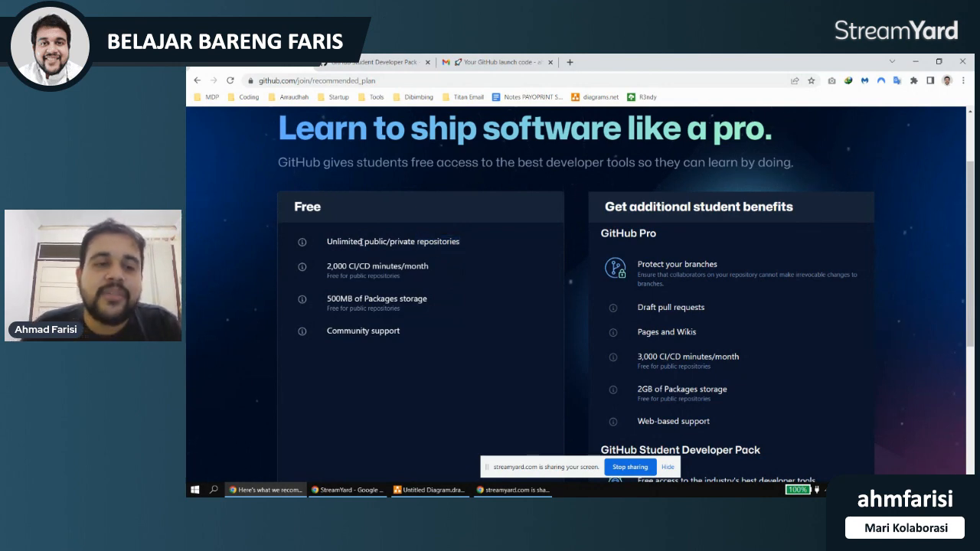
pyautogui.doubleClick(343, 242)
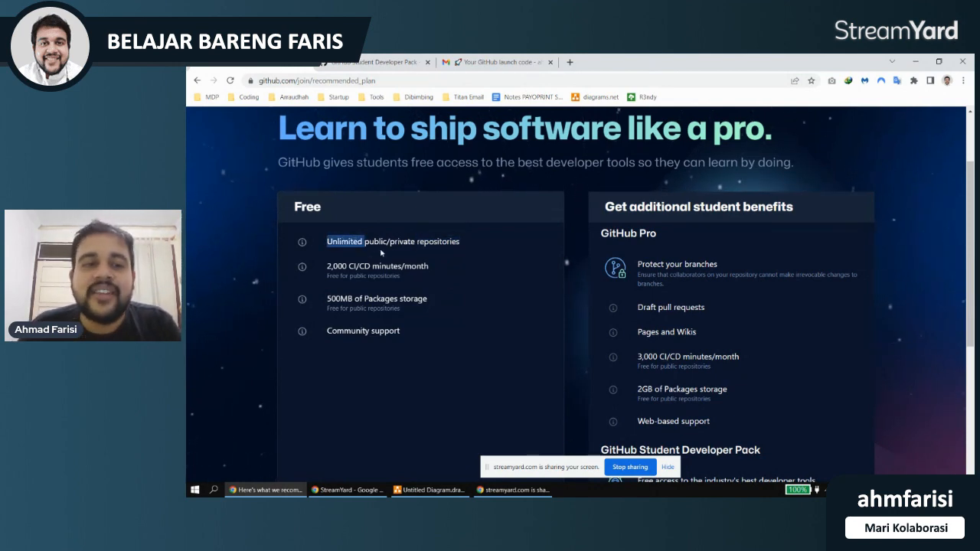
pyautogui.moveTo(429, 266); pyautogui.dragTo(326, 267)
pyautogui.click(368, 274)
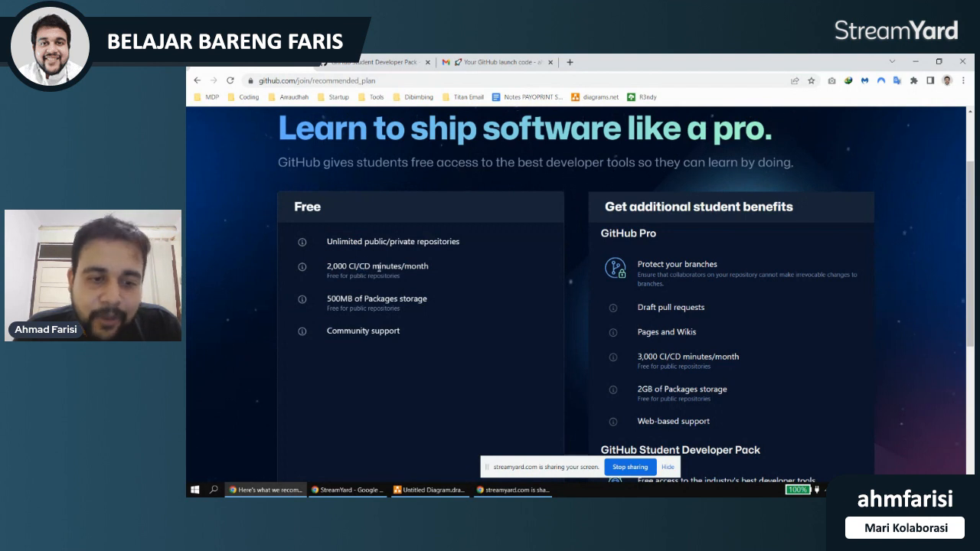
pyautogui.moveTo(427, 298); pyautogui.dragTo(328, 299)
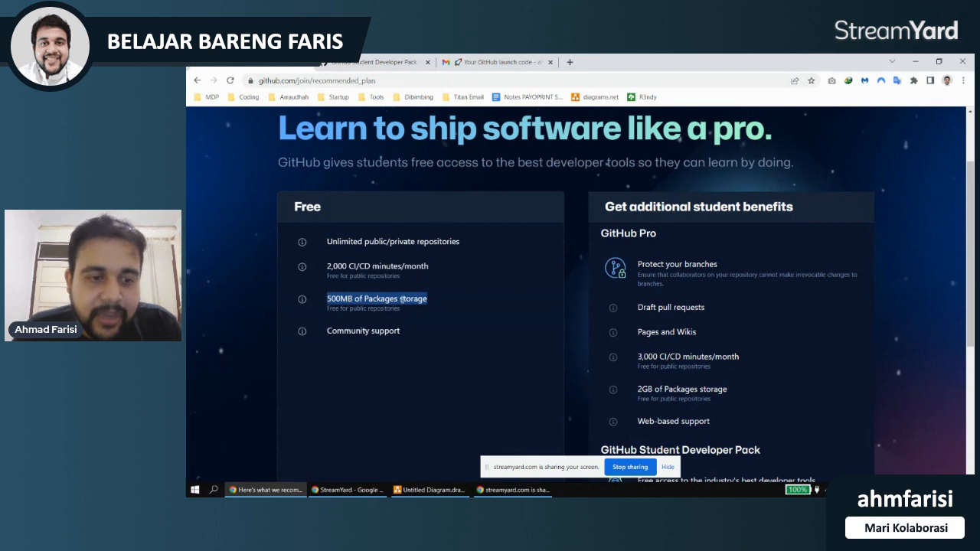
pyautogui.click(447, 303)
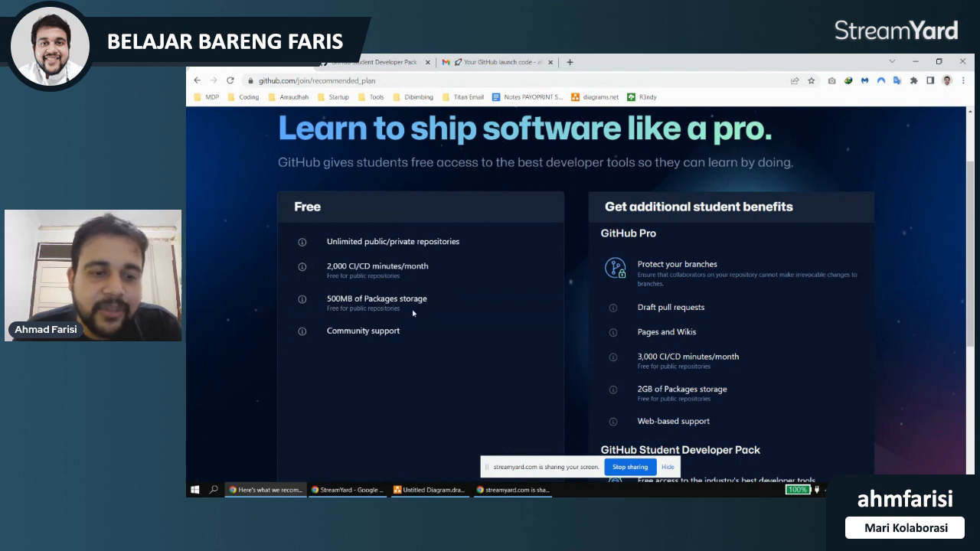
# - Choose the Free plan and continue to the GitHub dashboard
pyautogui.scroll(-1, 451, 306)
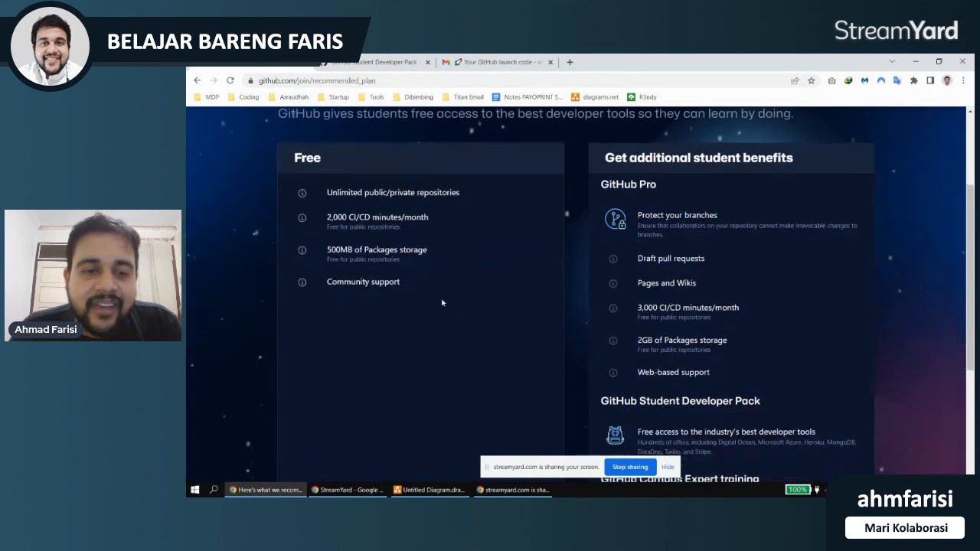
pyautogui.scroll(-4, 439, 307)
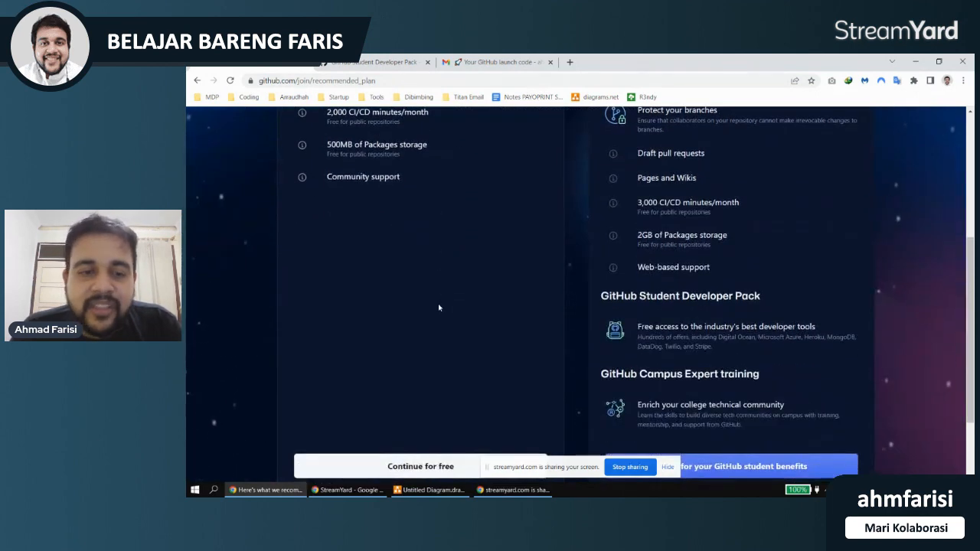
pyautogui.click(430, 365)
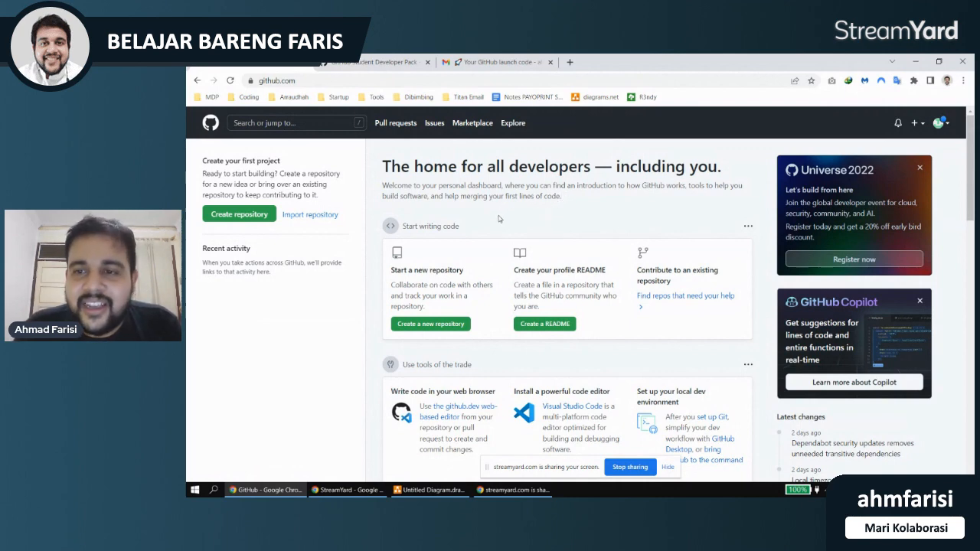
# - Open the account's own profile page and examine its web address and contribution graph
pyautogui.click(943, 126)
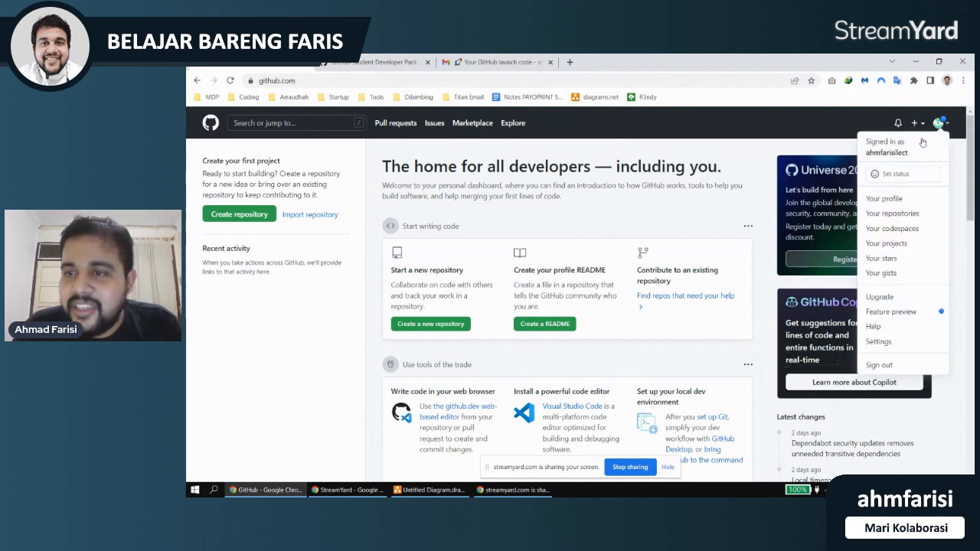
pyautogui.click(884, 198)
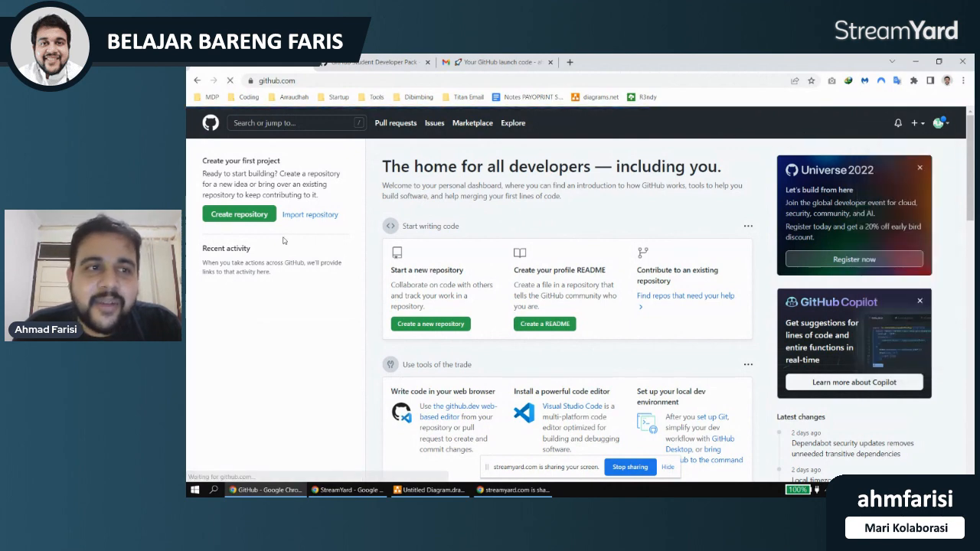
pyautogui.moveTo(339, 80); pyautogui.dragTo(258, 81)
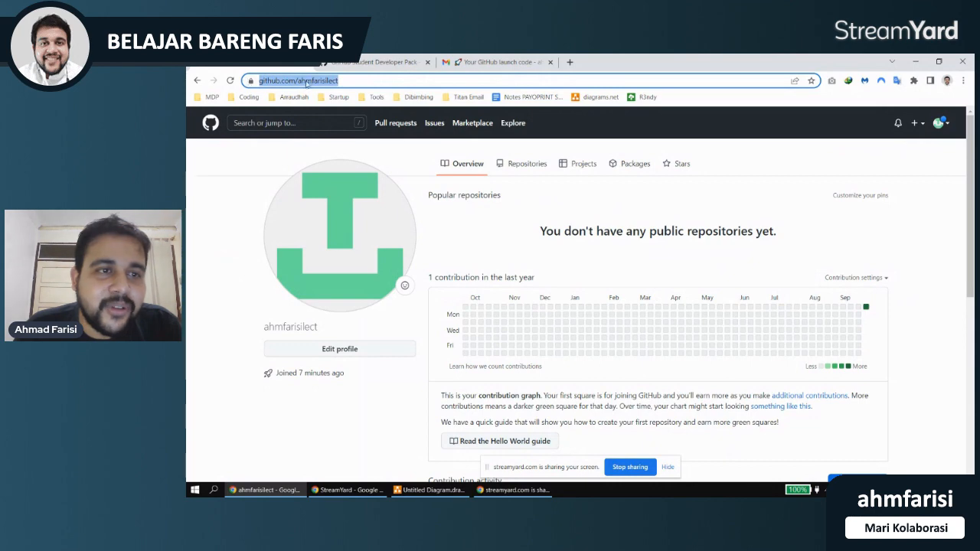
pyautogui.click(343, 80)
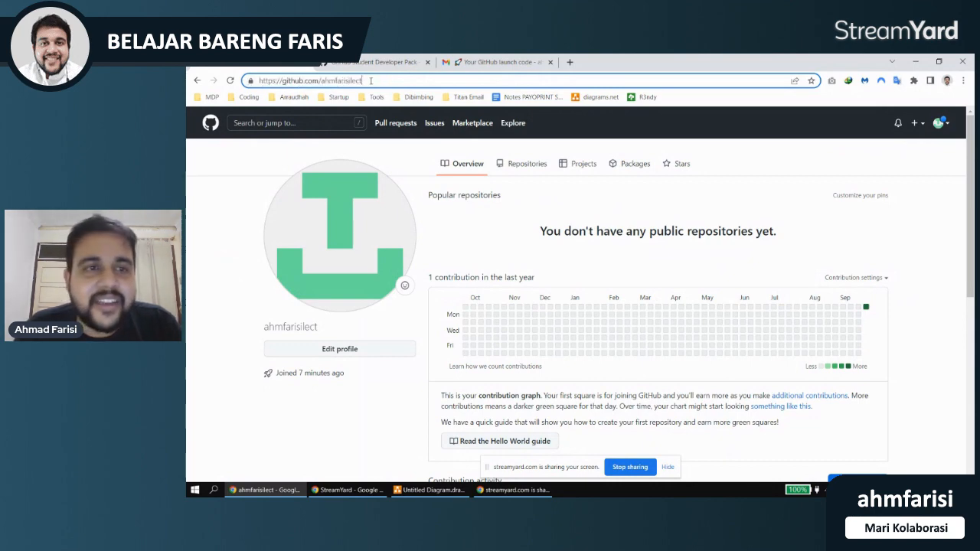
pyautogui.scroll(-2, 404, 291)
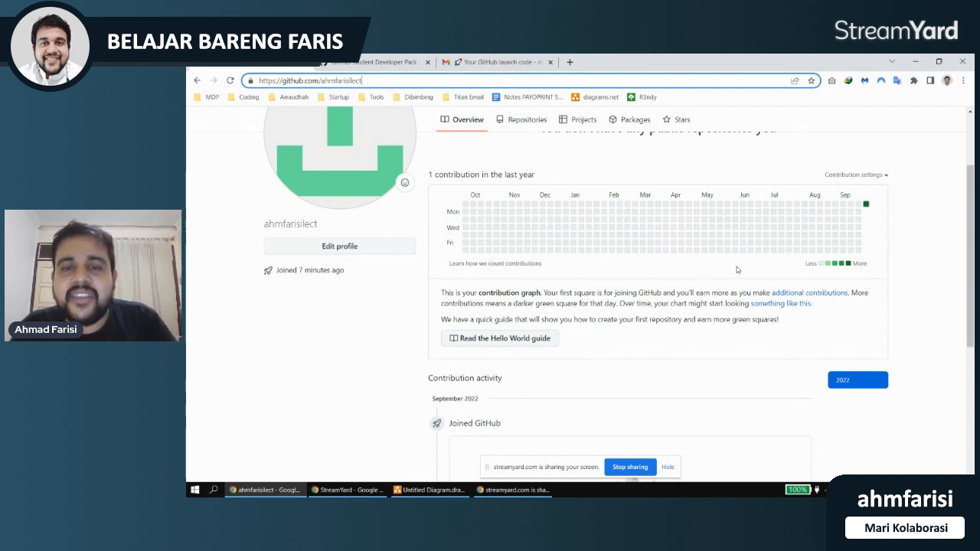
# - Return from the account's profile page to the GitHub dashboard
pyautogui.scroll(1, 688, 306)
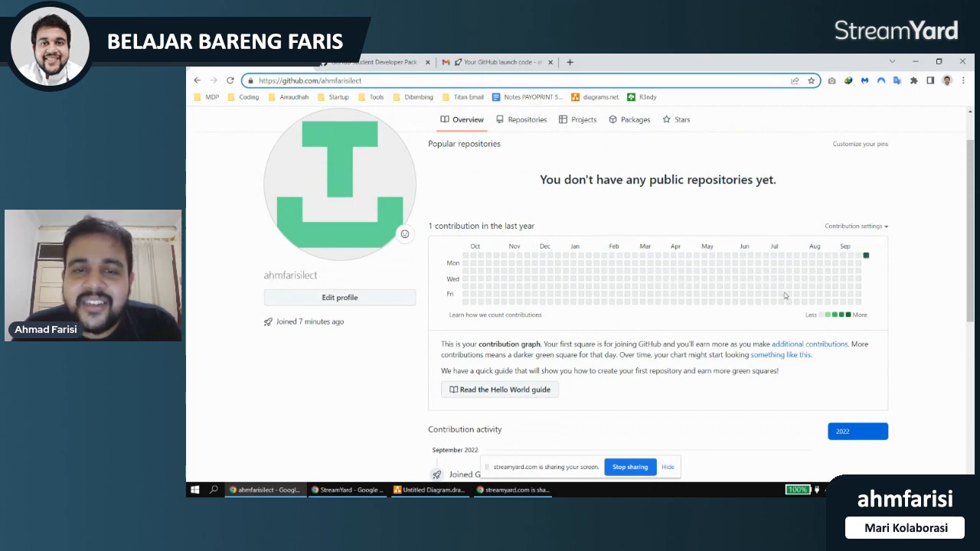
pyautogui.scroll(1, 620, 303)
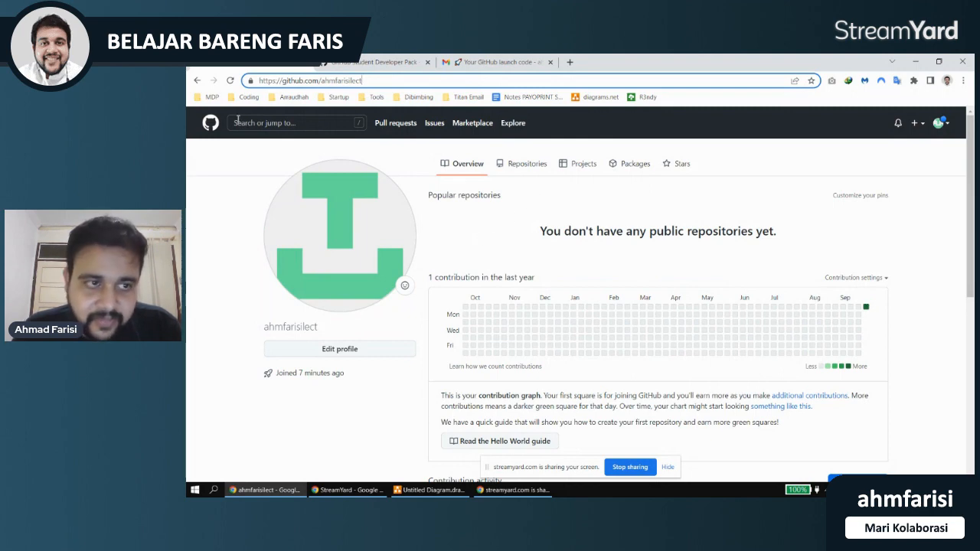
pyautogui.click(210, 122)
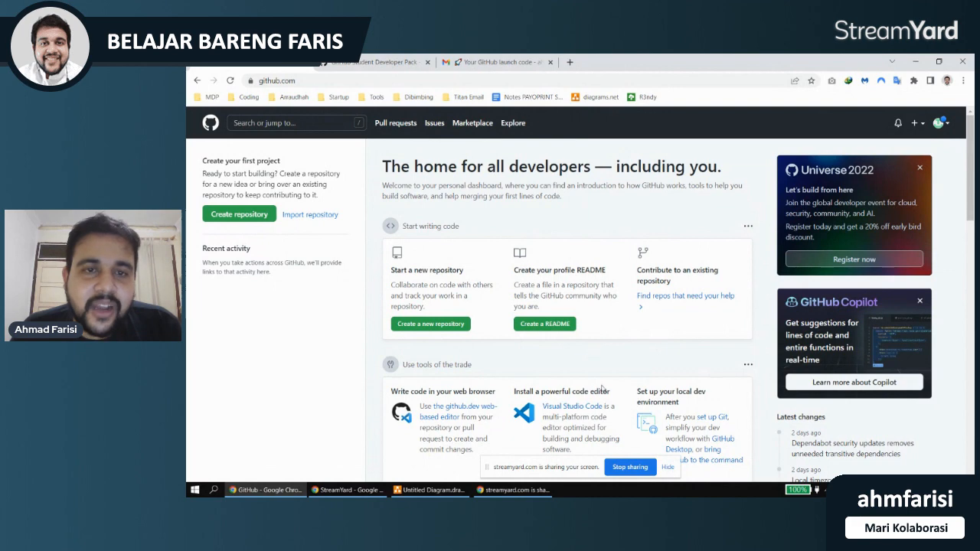
# - Switch to the draw.io diagram and fill the "Download Github Desktop" ellipse with light yellow to match "Bikin Akun Github"
pyautogui.click(450, 493)
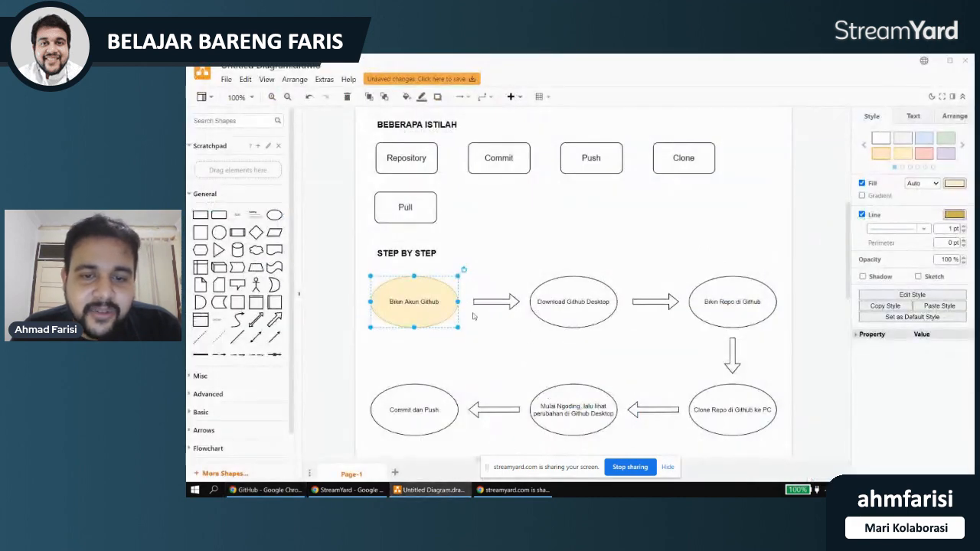
pyautogui.click(363, 278)
pyautogui.moveTo(360, 269); pyautogui.dragTo(484, 350)
pyautogui.click(514, 353)
pyautogui.click(589, 282)
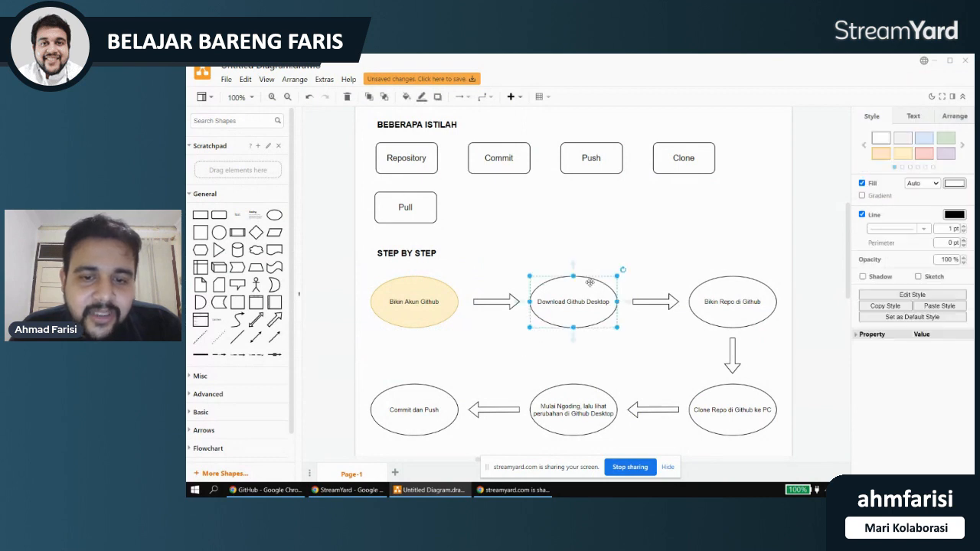
pyautogui.click(623, 367)
pyautogui.click(591, 282)
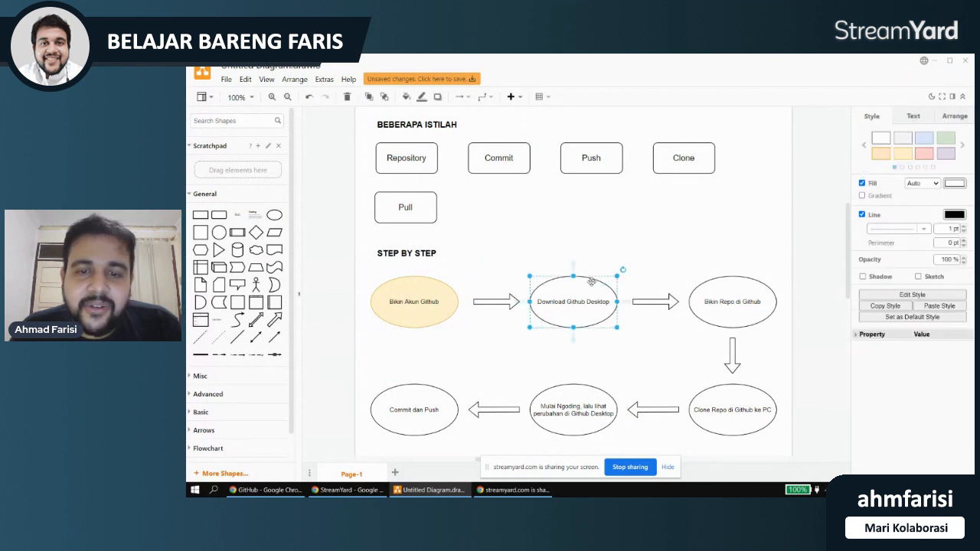
pyautogui.click(889, 157)
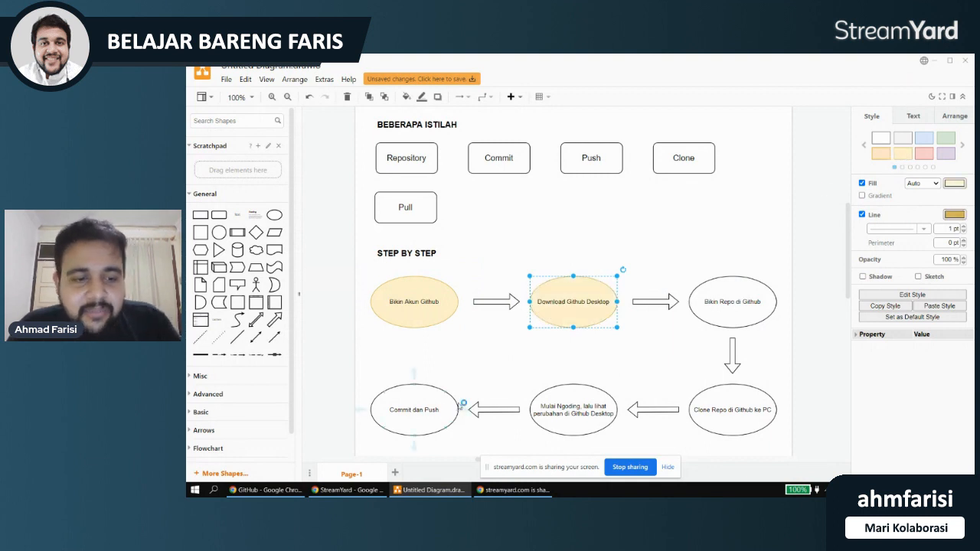
# - Switch back to Chrome, search for "github desktop" in a new tab and open the desktop.github.com site
pyautogui.click(268, 490)
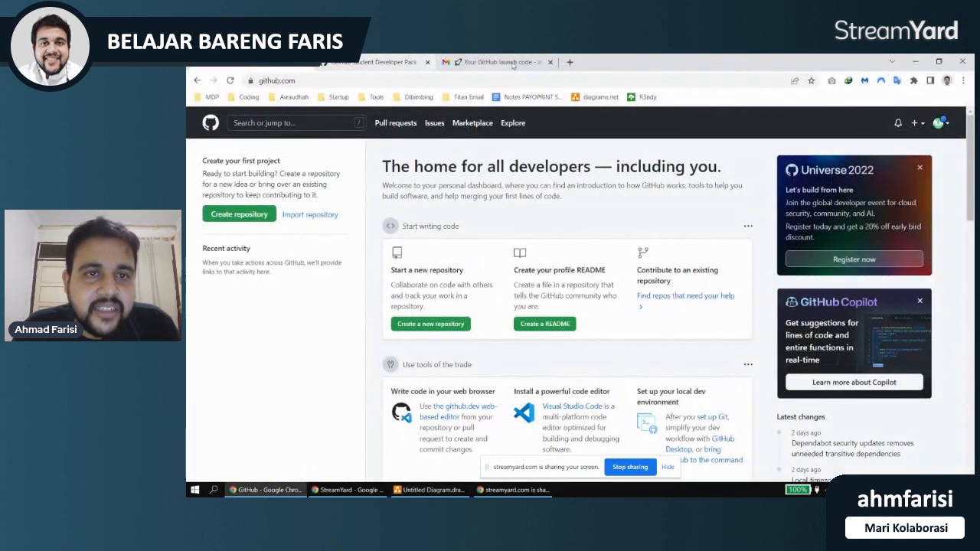
pyautogui.click(473, 66)
pyautogui.click(570, 62)
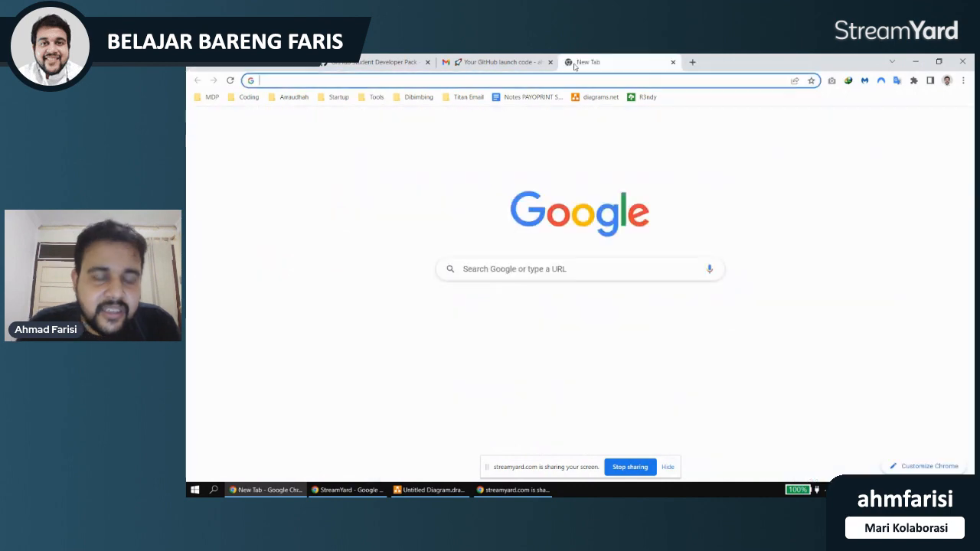
pyautogui.write('i')
pyautogui.press('BackSpace')
pyautogui.press('BackSpace')
pyautogui.write('g')
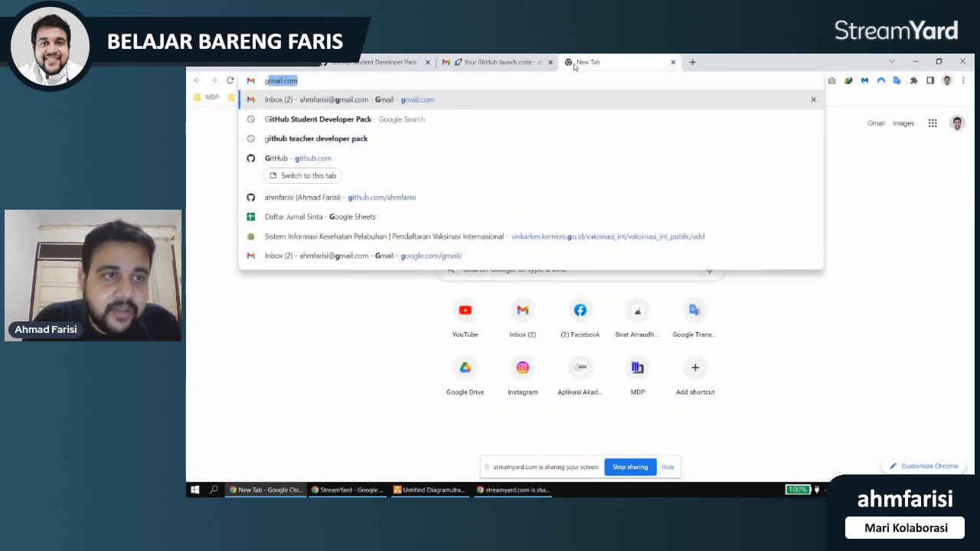
pyautogui.write('ithub desktop')
pyautogui.press('Return')
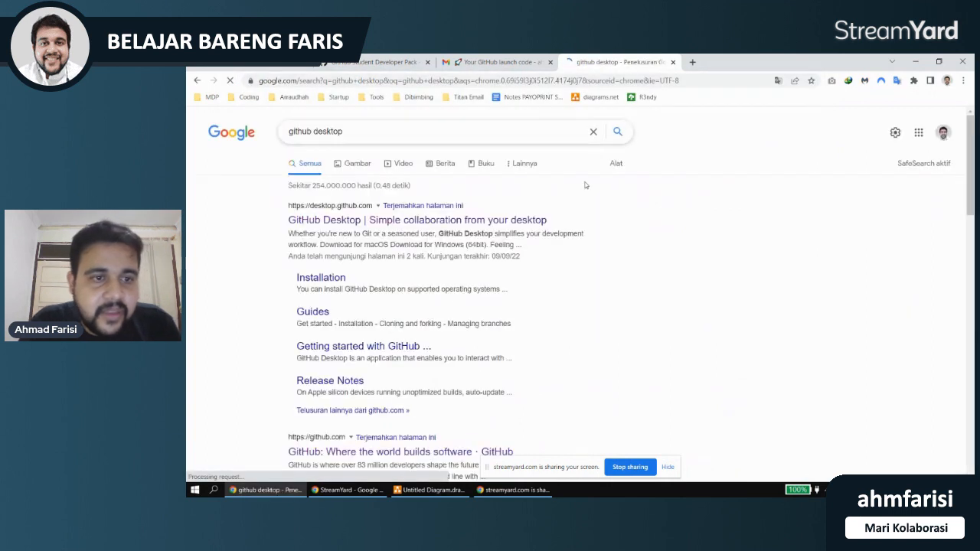
pyautogui.click(360, 220)
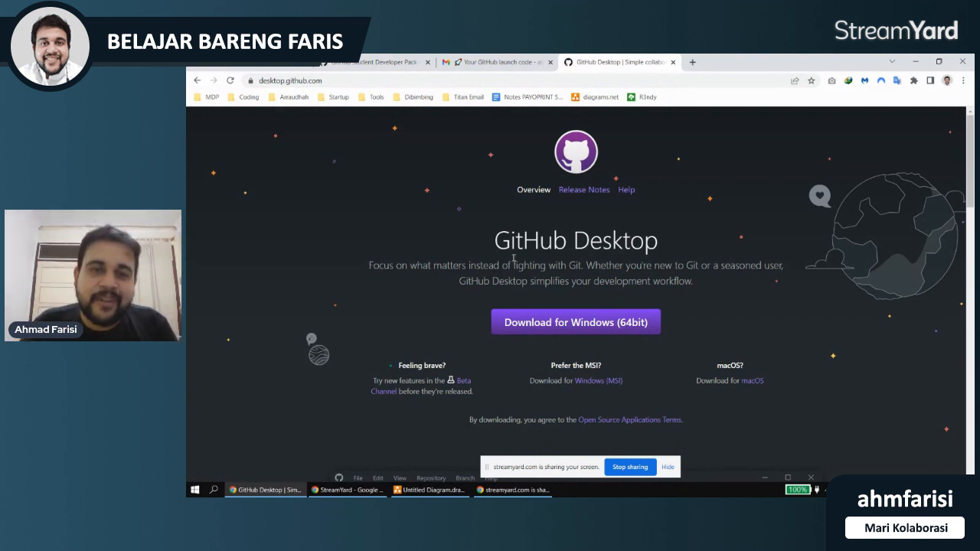
# - Download the Windows (64bit) installer of GitHub Desktop and open the folder it is saved in
pyautogui.click(586, 323)
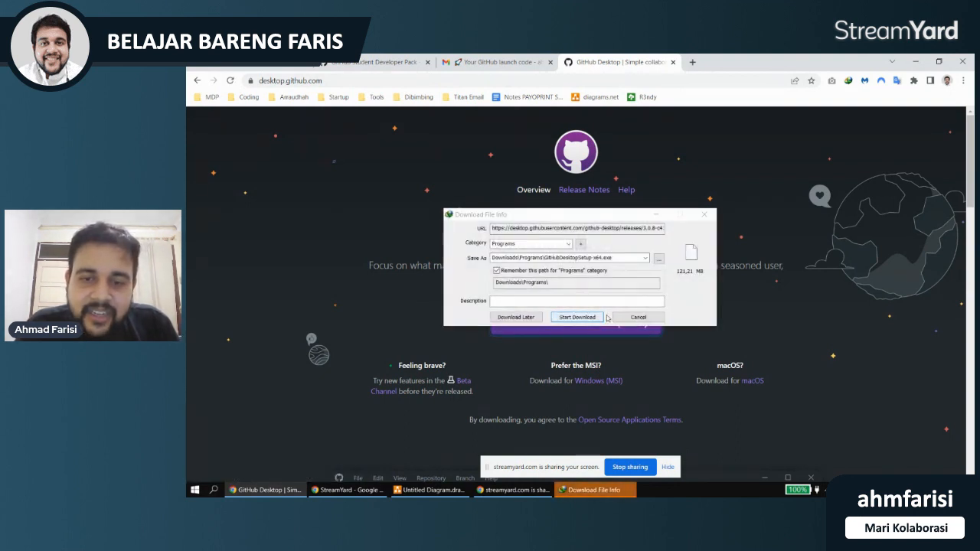
pyautogui.click(576, 316)
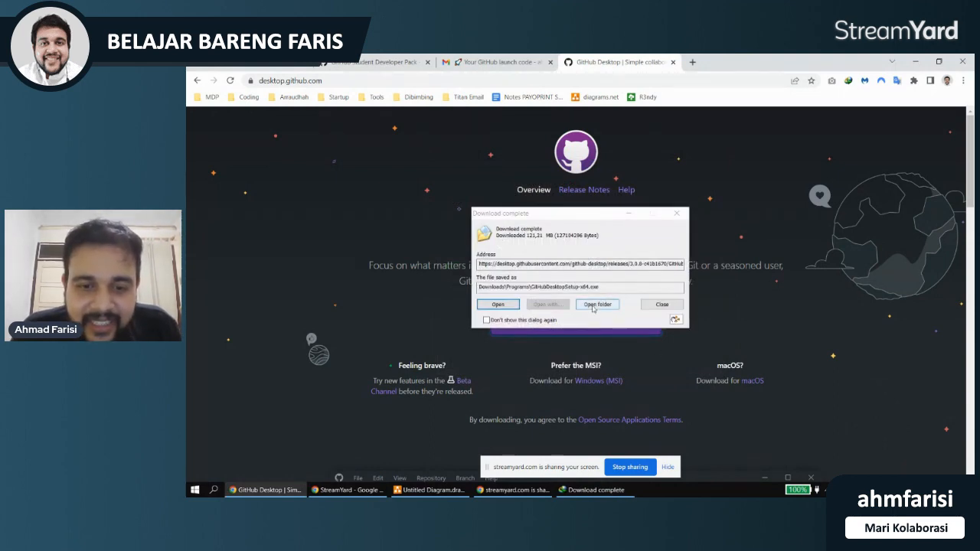
pyautogui.click(594, 306)
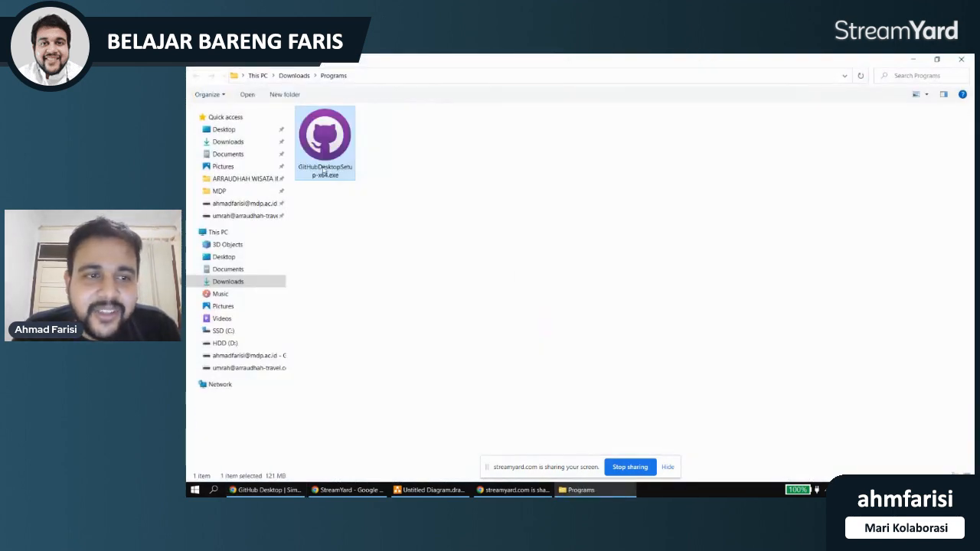
# - Run GitHubDesktopSetup-x64.exe to install and launch GitHub Desktop
pyautogui.click(436, 173)
pyautogui.click(340, 143)
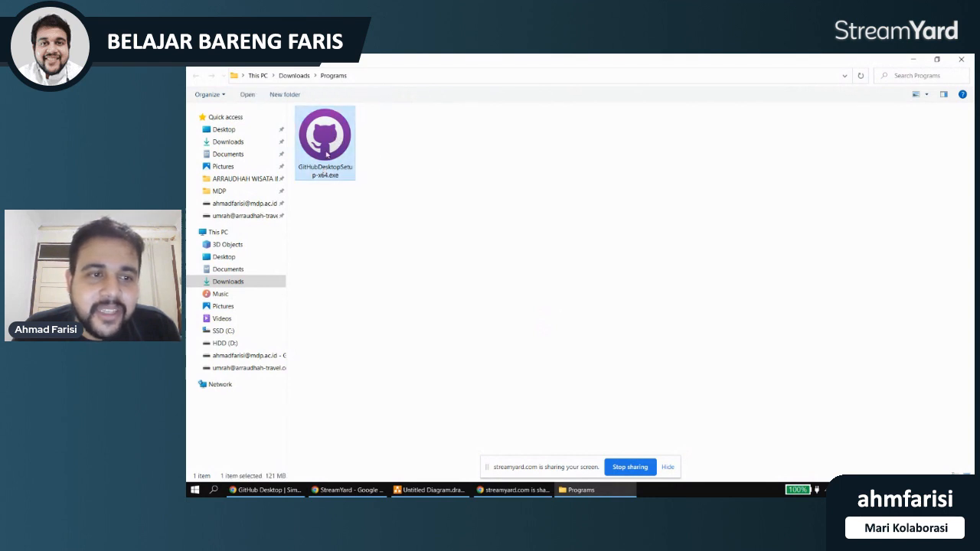
pyautogui.doubleClick(324, 144)
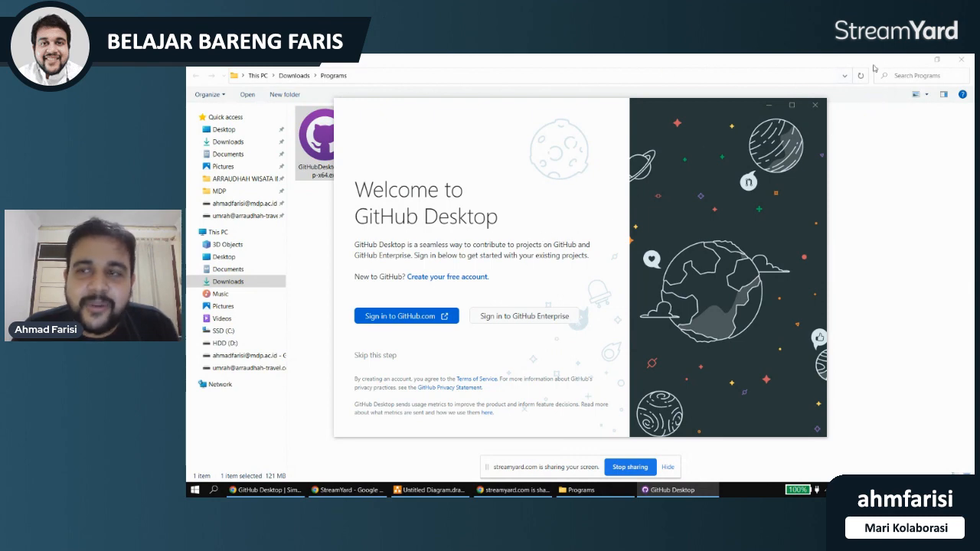
# - Clear the other windows away and move the GitHub Desktop window aside to look at its desktop shortcut
pyautogui.click(917, 63)
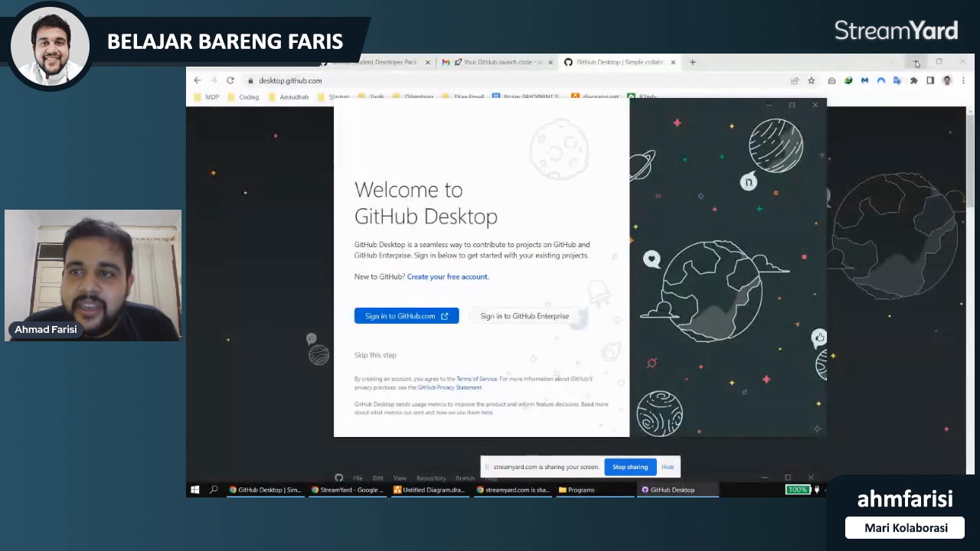
pyautogui.click(936, 61)
pyautogui.click(935, 61)
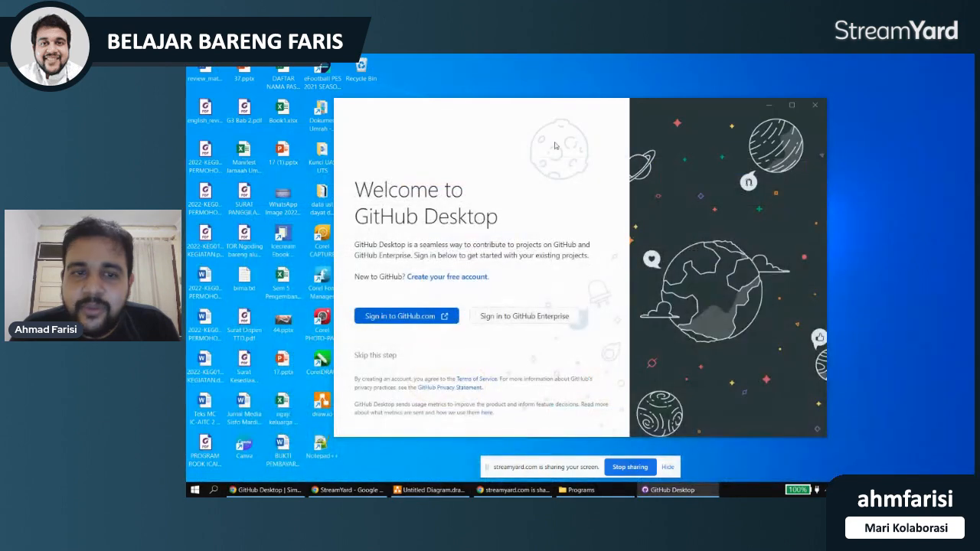
pyautogui.moveTo(546, 111); pyautogui.dragTo(672, 101)
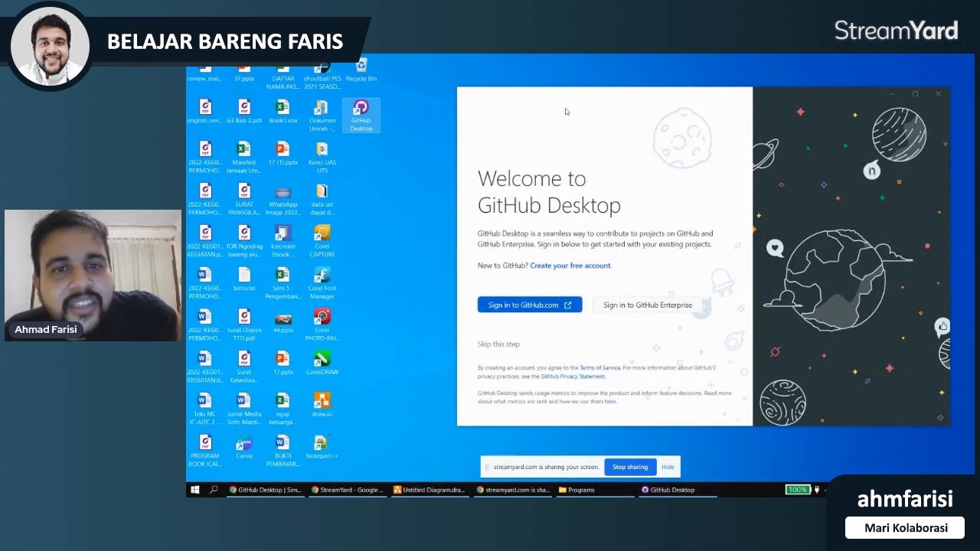
pyautogui.moveTo(602, 98); pyautogui.dragTo(485, 94)
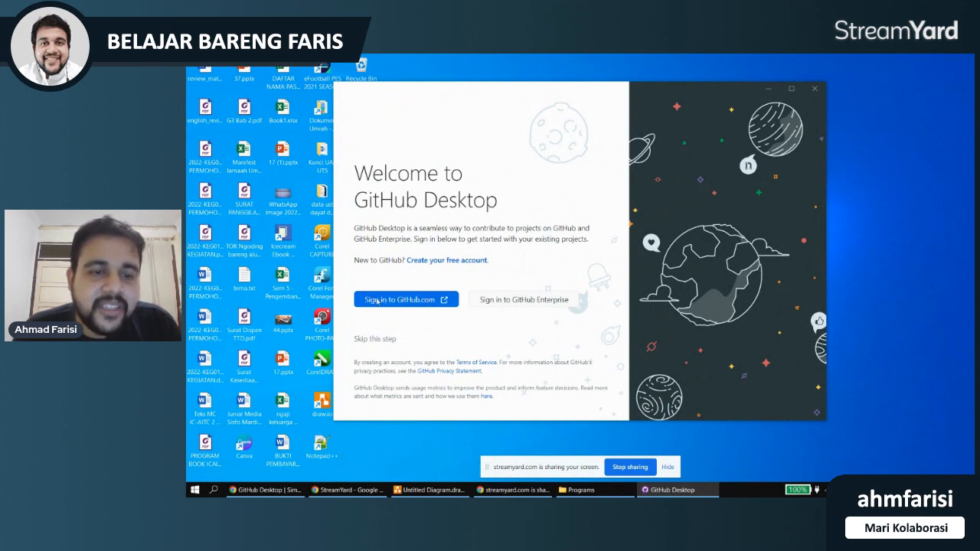
# - Sign in to GitHub.com from GitHub Desktop, authorizing the desktop app in the browser and allowing GitHubDesktop.exe to open
pyautogui.click(401, 301)
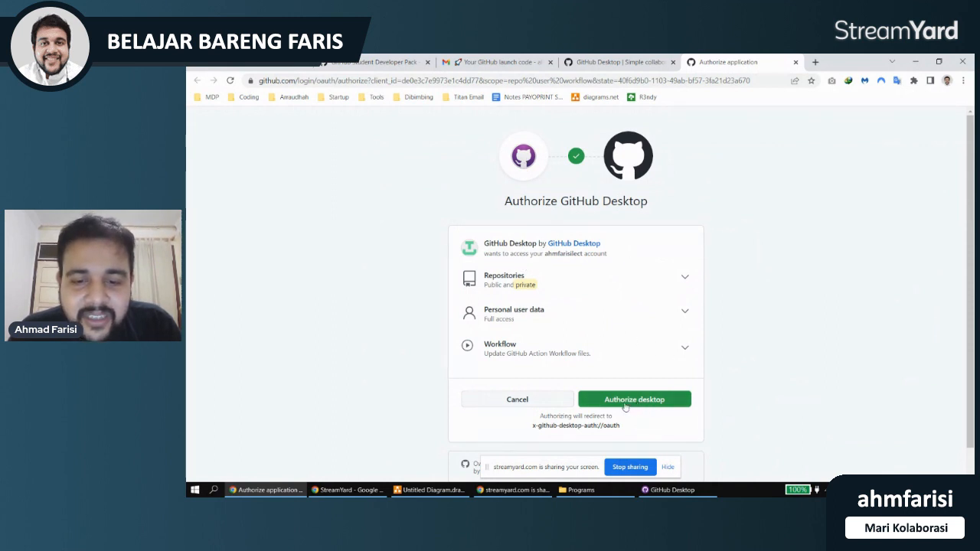
pyautogui.click(658, 400)
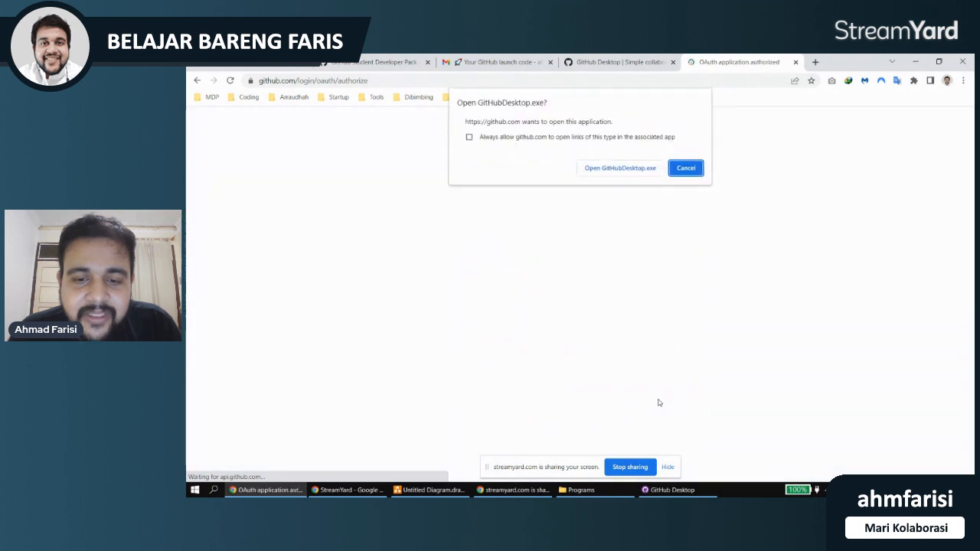
pyautogui.click(639, 170)
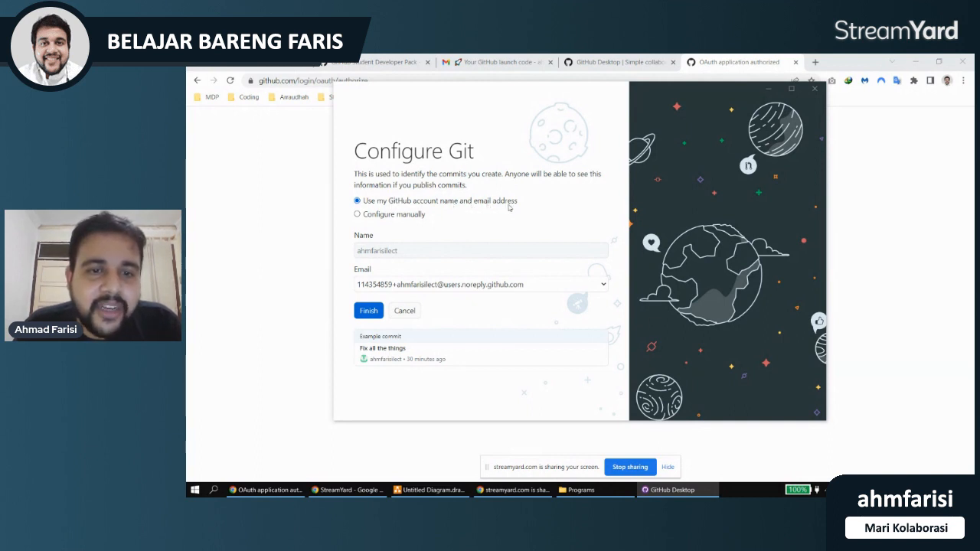
# - Compare the manual Git configuration with the option that uses the GitHub account name and email address
pyautogui.click(407, 215)
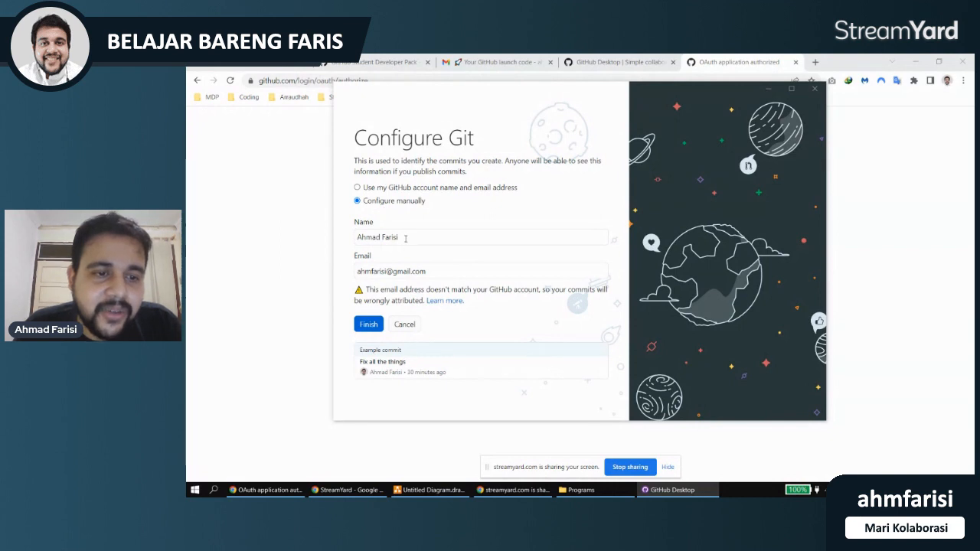
pyautogui.click(401, 190)
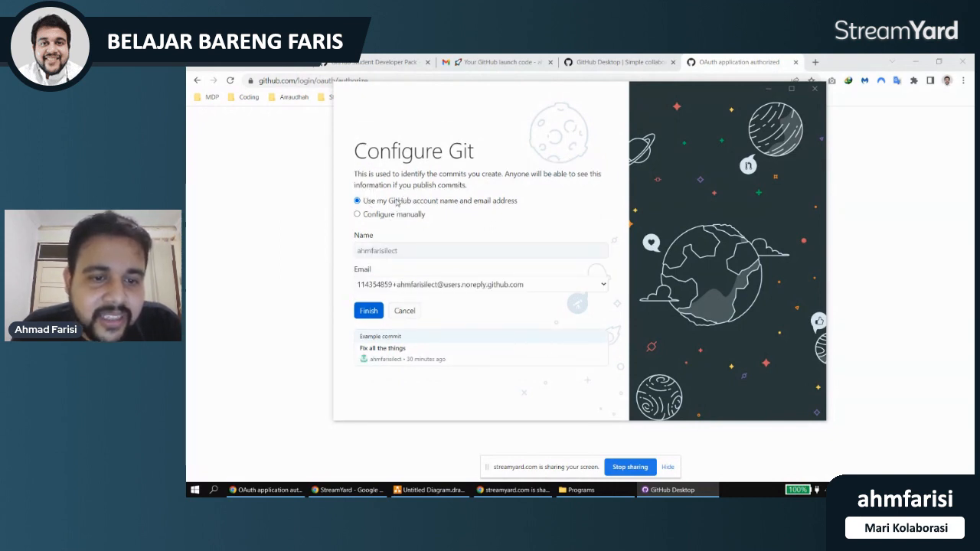
# - Choose the account's institutional email instead of the GitHub noreply address as the commit email
pyautogui.click(433, 285)
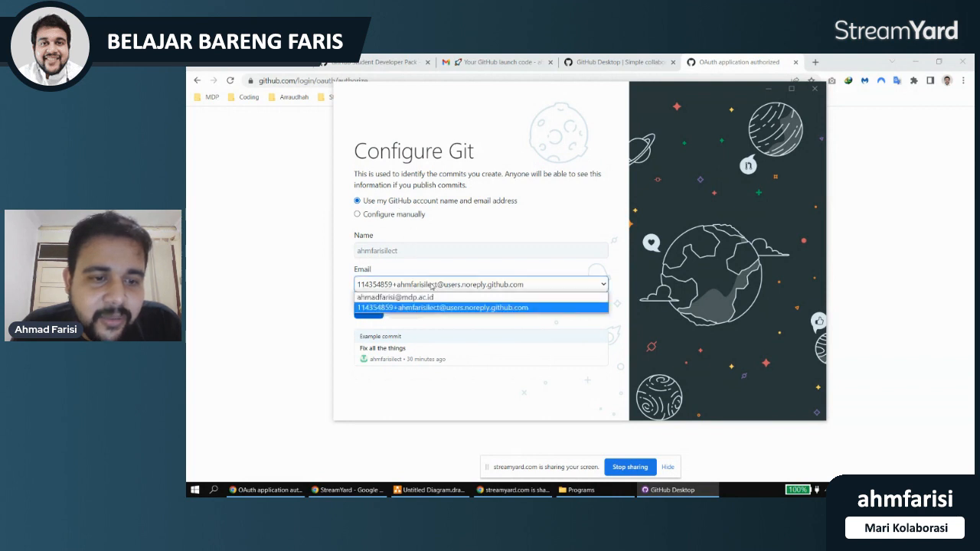
pyautogui.click(412, 297)
pyautogui.click(410, 285)
pyautogui.click(402, 307)
pyautogui.click(398, 286)
pyautogui.click(397, 295)
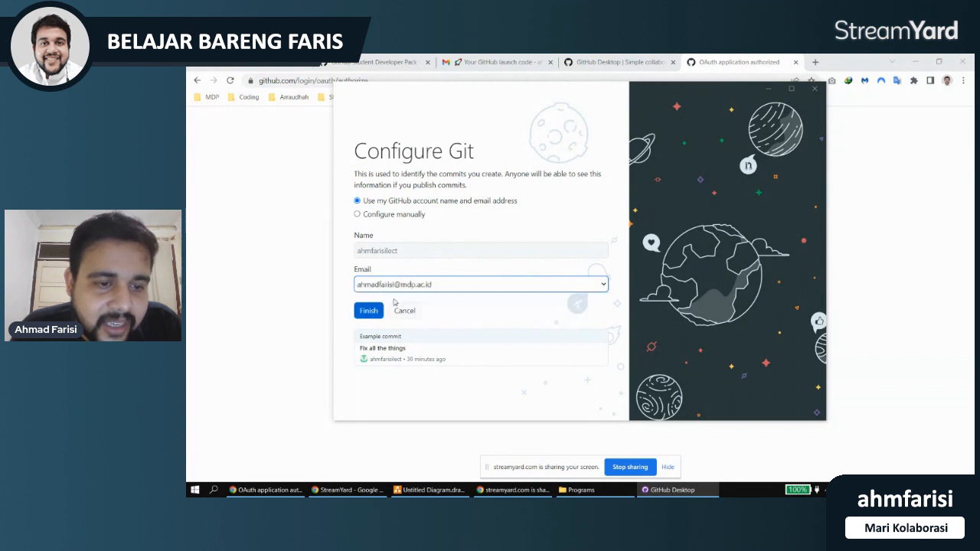
pyautogui.click(384, 285)
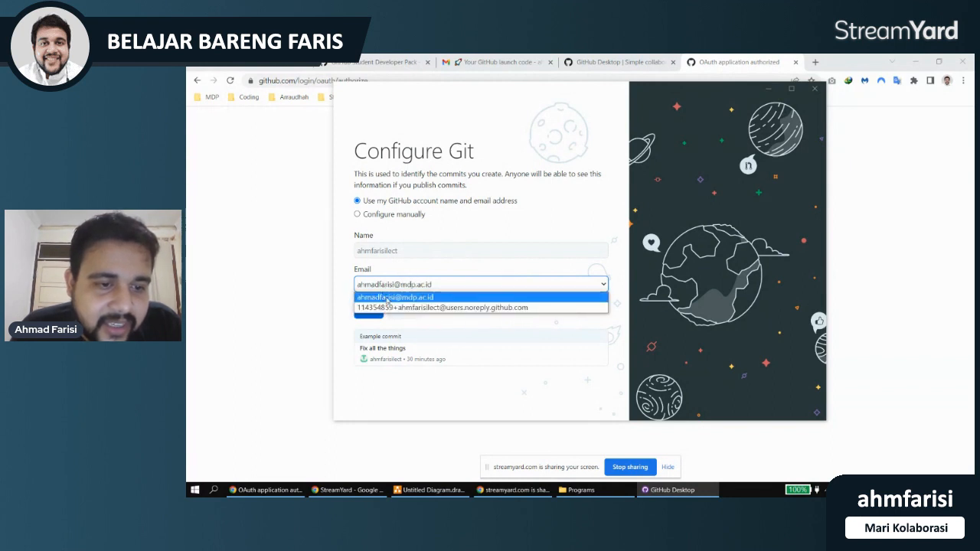
pyautogui.click(388, 297)
# - Keep the GitHub account name with the institutional email after rechecking the manual option, and finish configuring Git
pyautogui.click(392, 216)
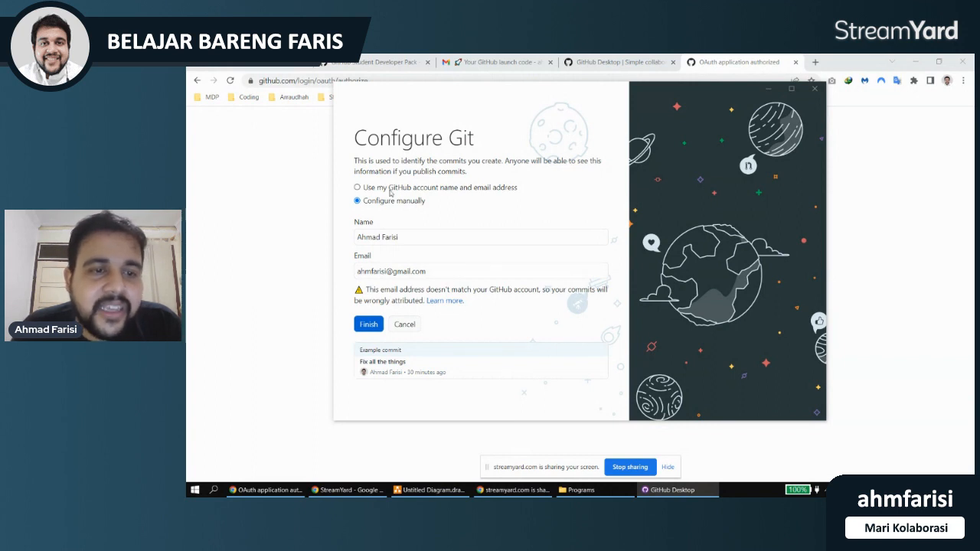
pyautogui.click(412, 191)
pyautogui.click(406, 290)
pyautogui.click(406, 297)
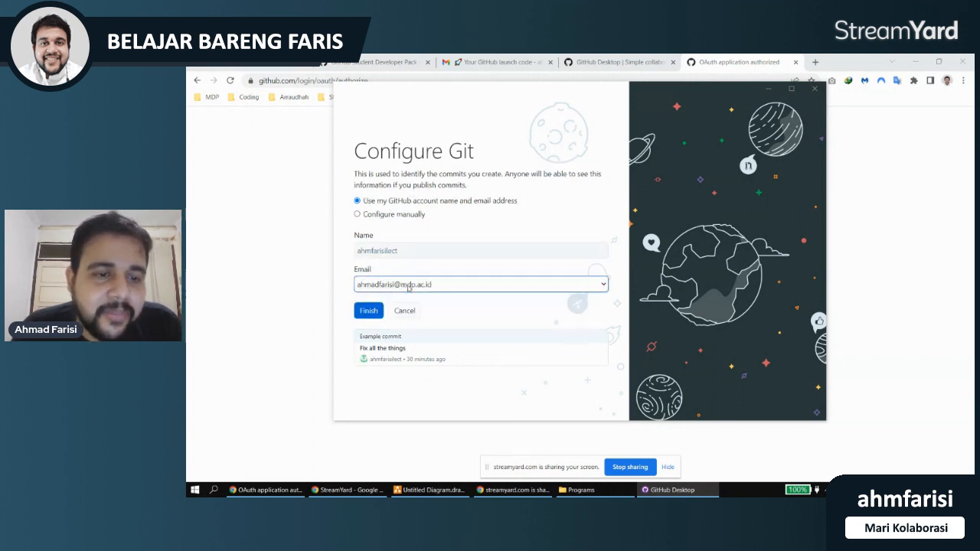
pyautogui.click(366, 312)
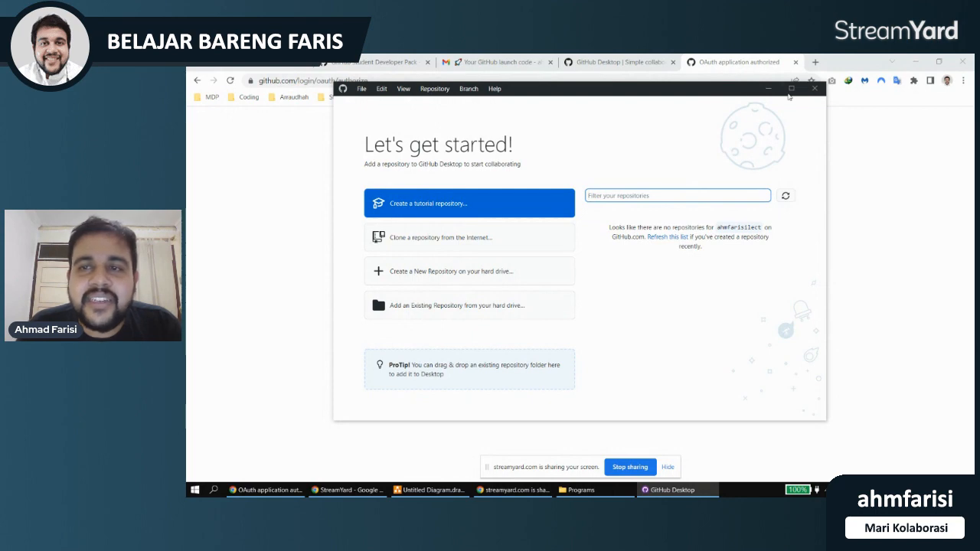
# - Maximize the GitHub Desktop window and open its Options to examine the signed-in GitHub.com account
pyautogui.click(791, 88)
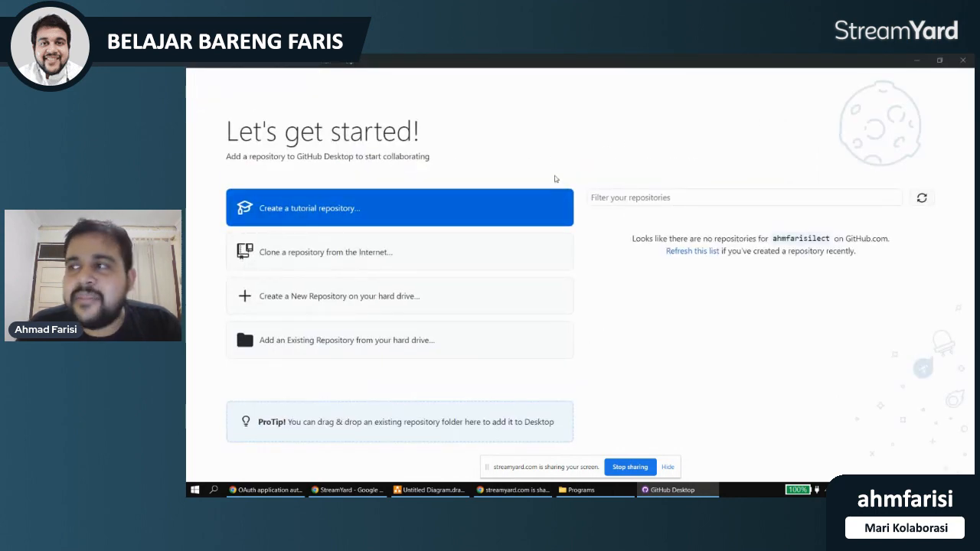
pyautogui.click(215, 61)
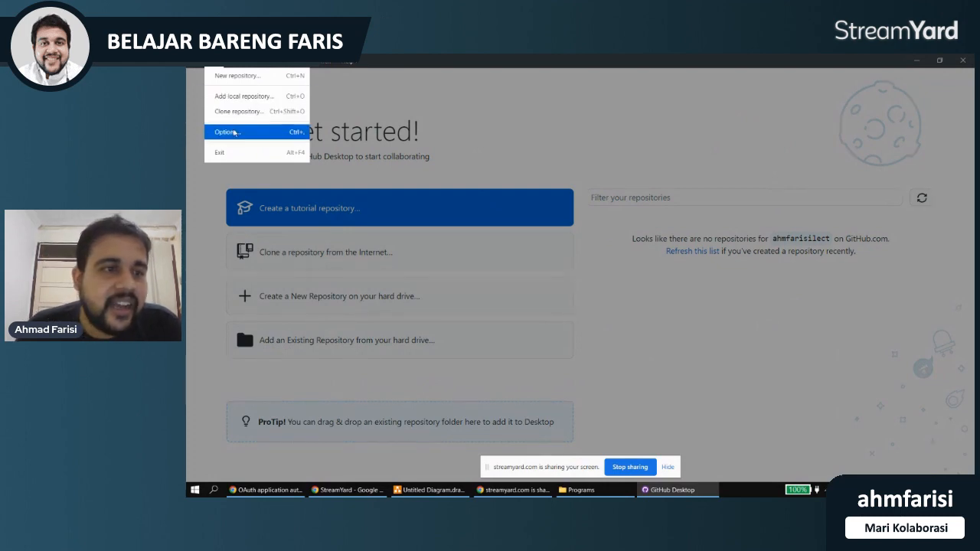
pyautogui.click(228, 131)
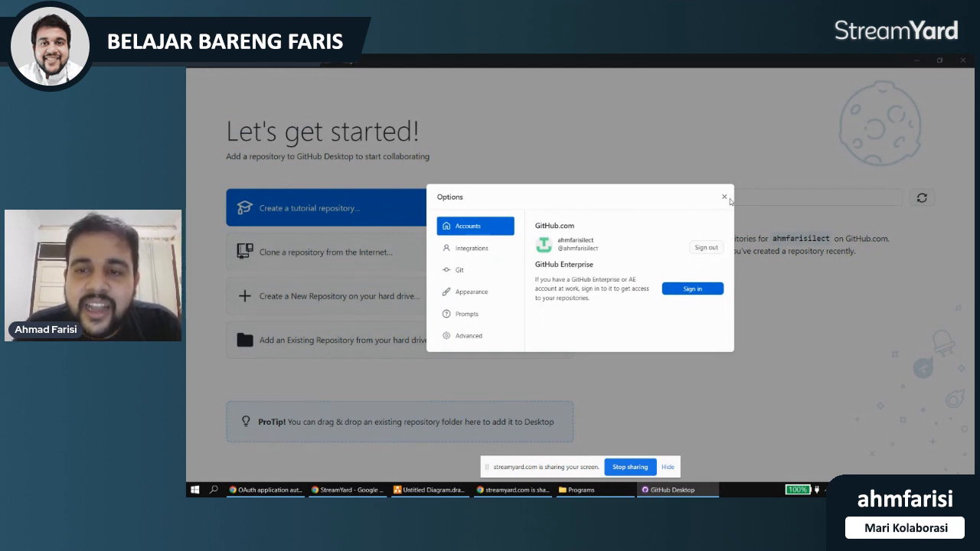
# - Close the Options, switch to the step-by-step diagram in draw.io and fill the "Bikin Repo di Github" ellipse with light yellow
pyautogui.click(723, 198)
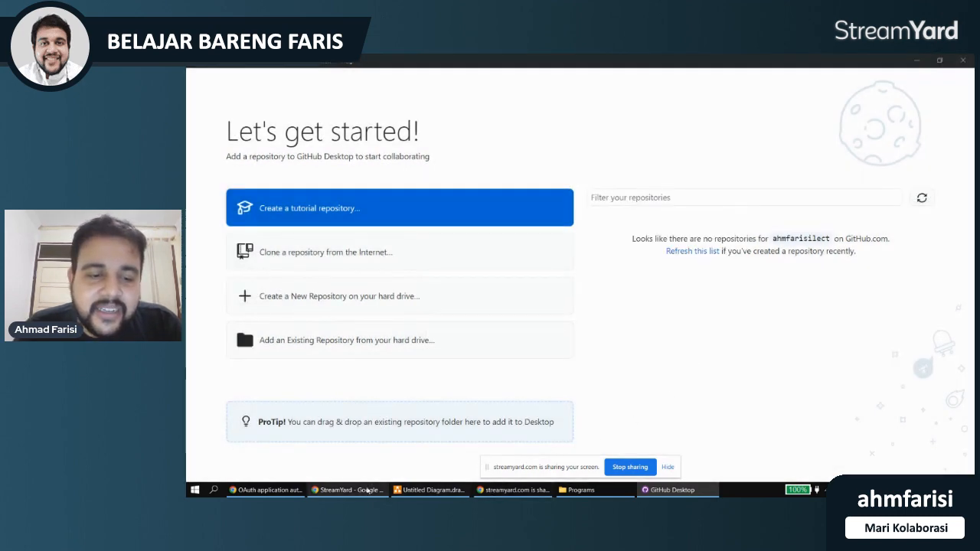
pyautogui.click(429, 490)
pyautogui.moveTo(511, 238); pyautogui.dragTo(643, 362)
pyautogui.click(587, 242)
pyautogui.moveTo(513, 241); pyautogui.dragTo(647, 351)
pyautogui.click(681, 248)
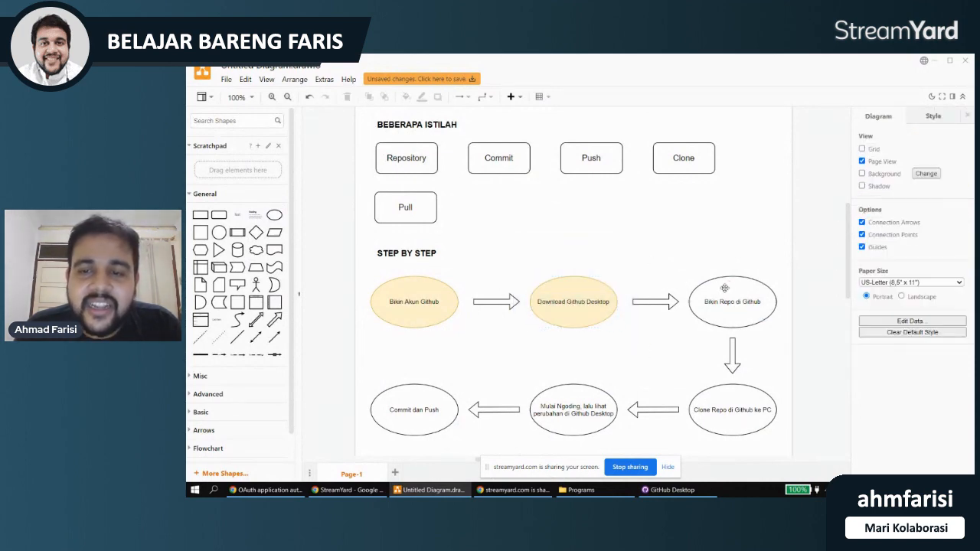
pyautogui.click(731, 284)
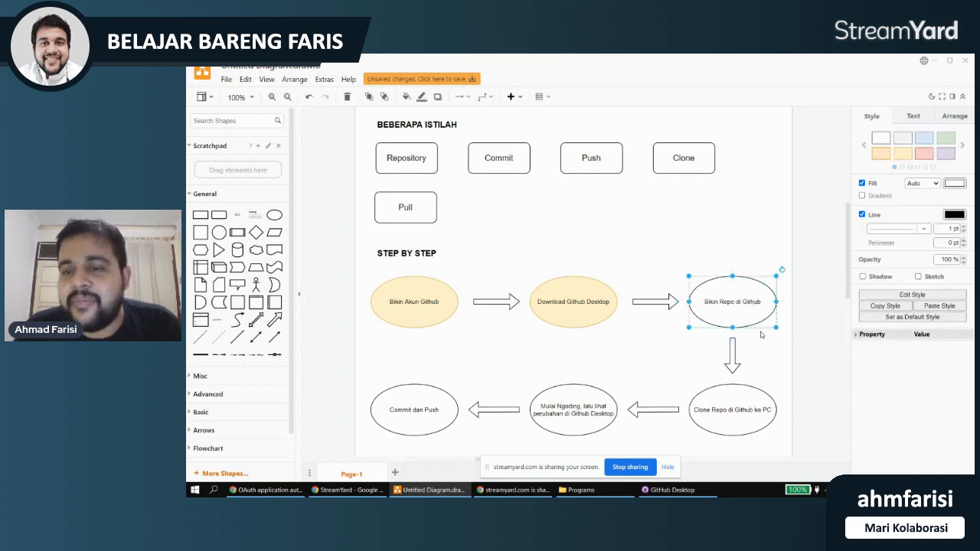
pyautogui.click(902, 154)
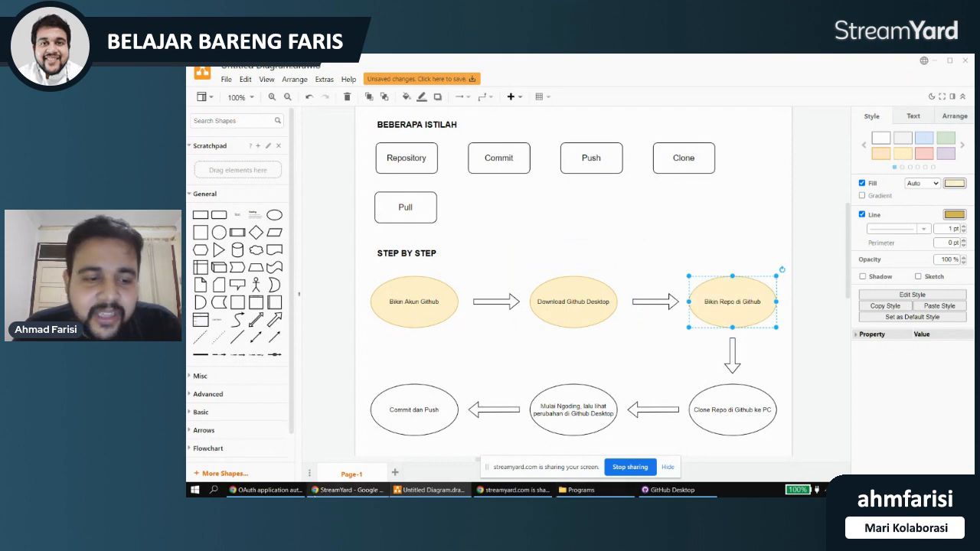
# - Switch to Chrome, close the OAuth authorization page and start creating a new repository from the GitHub home page
pyautogui.click(689, 491)
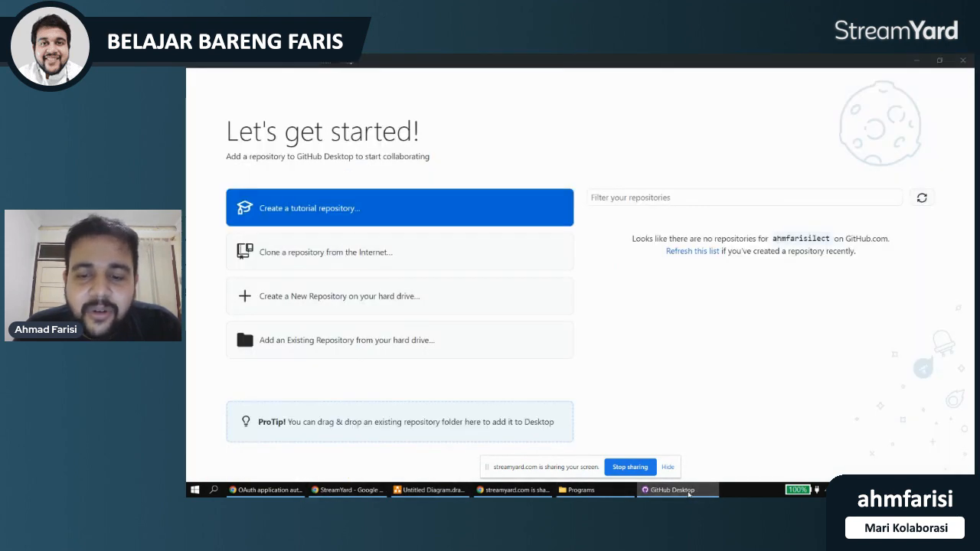
pyautogui.click(688, 492)
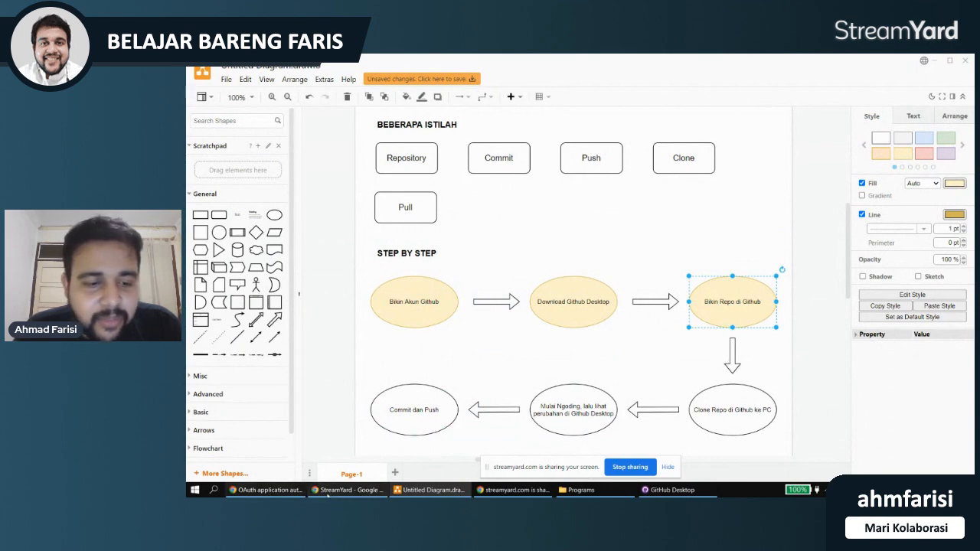
pyautogui.click(268, 490)
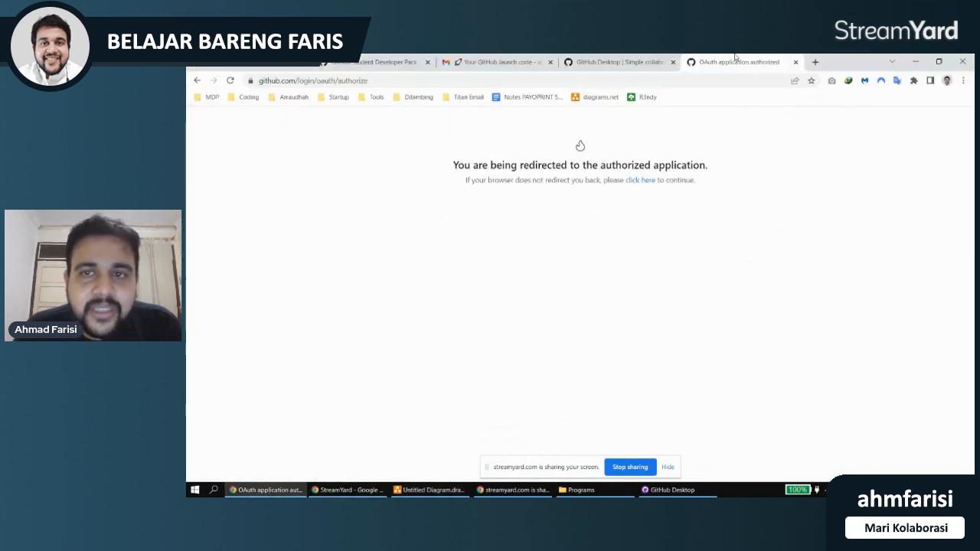
pyautogui.click(795, 62)
pyautogui.click(264, 64)
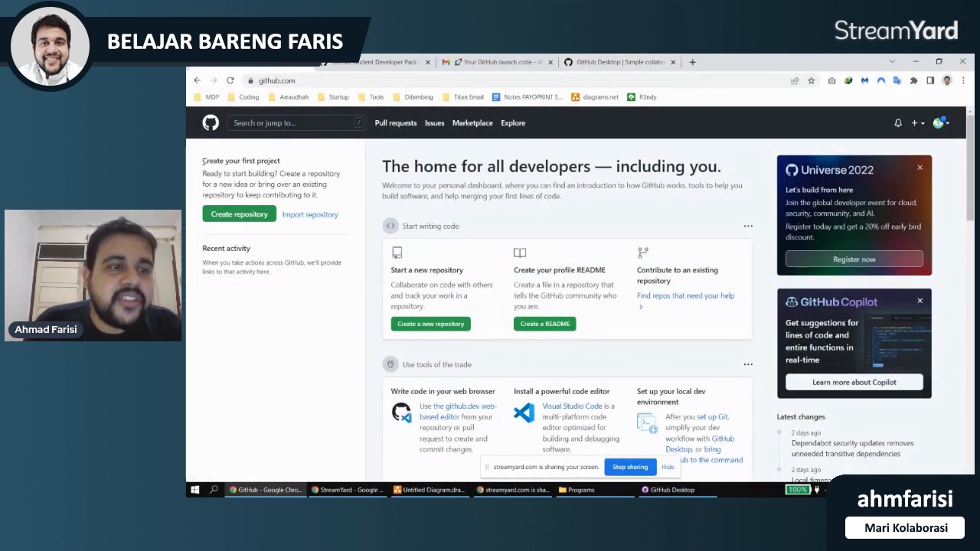
pyautogui.moveTo(201, 161); pyautogui.dragTo(291, 162)
pyautogui.click(288, 167)
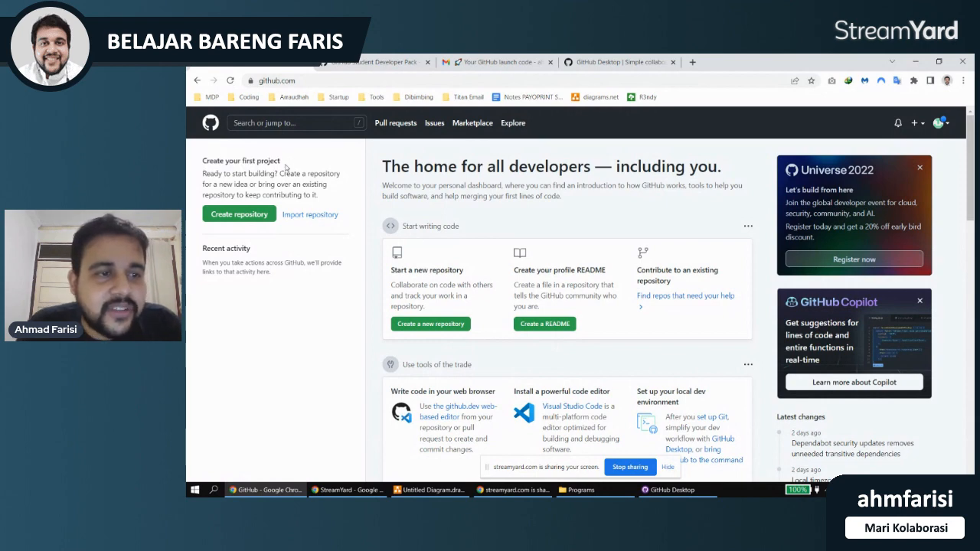
pyautogui.click(239, 216)
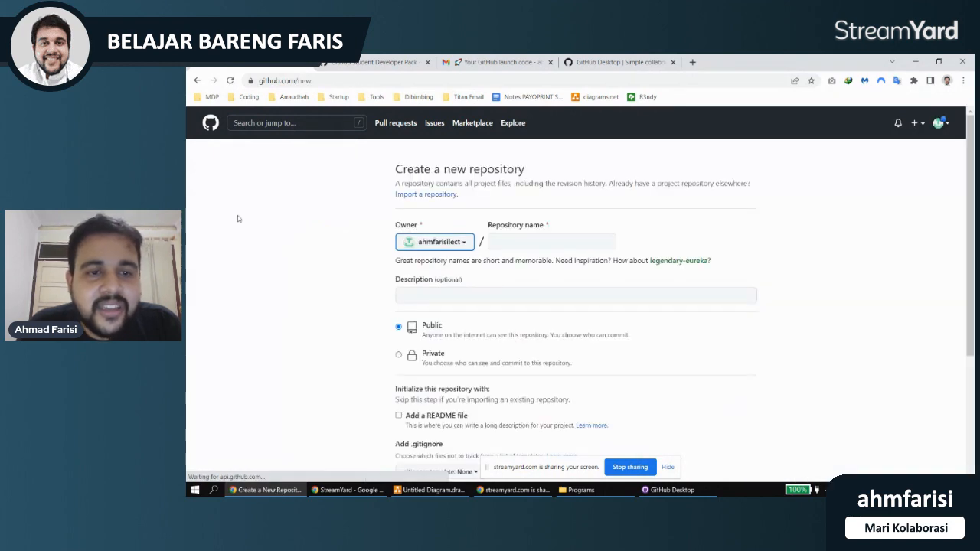
# - Enter "belajar layout android" as the name of the new repository
pyautogui.click(507, 243)
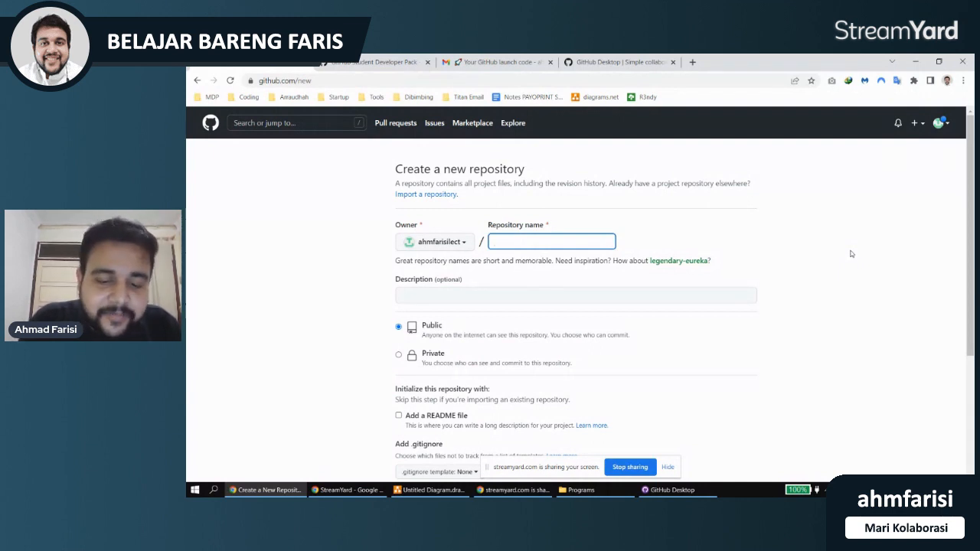
pyautogui.write('belajar layout')
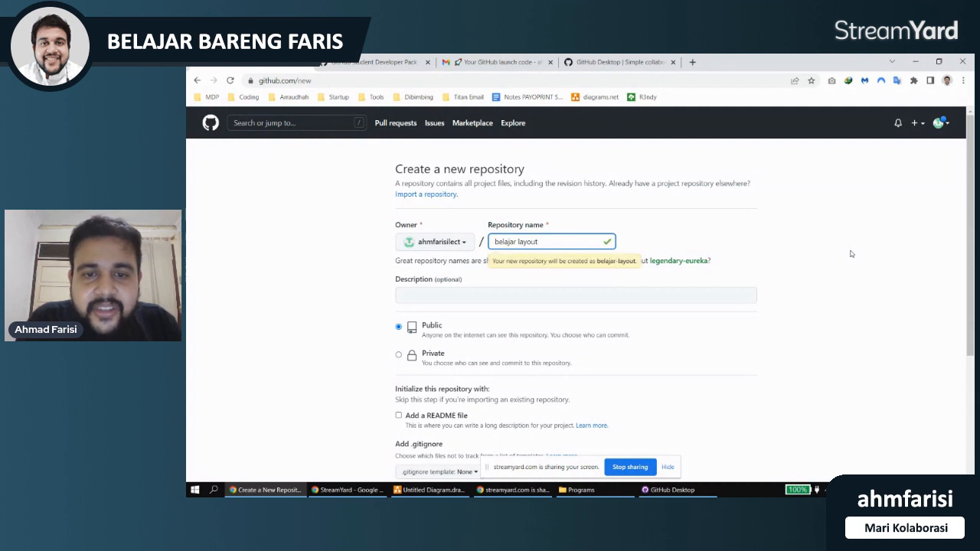
pyautogui.write(' android')
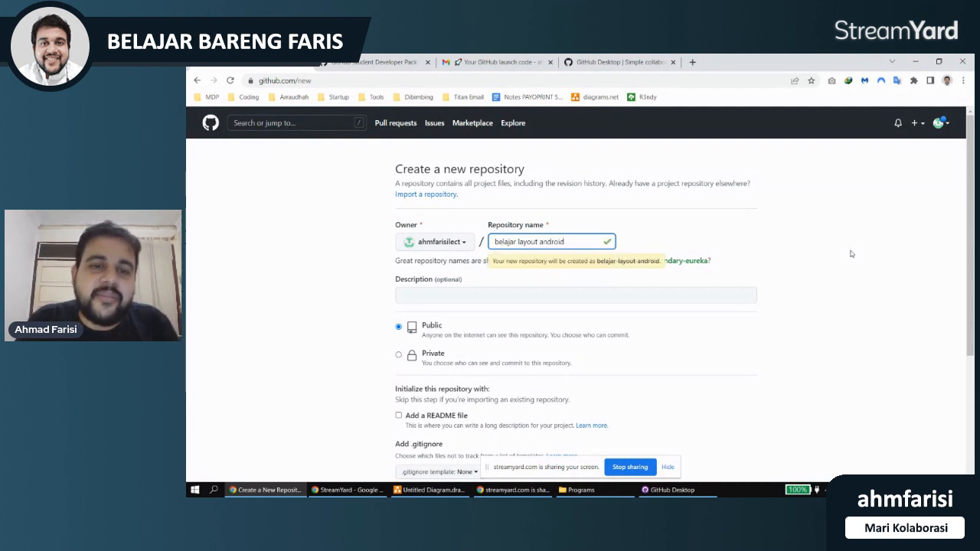
pyautogui.click(704, 295)
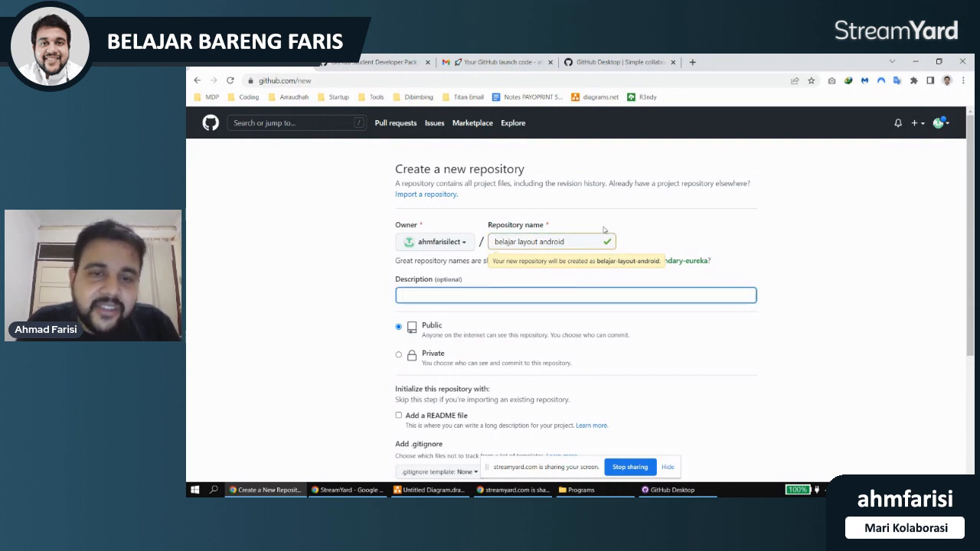
# - Change the repository name to "belajar github dasar"
pyautogui.click(578, 243)
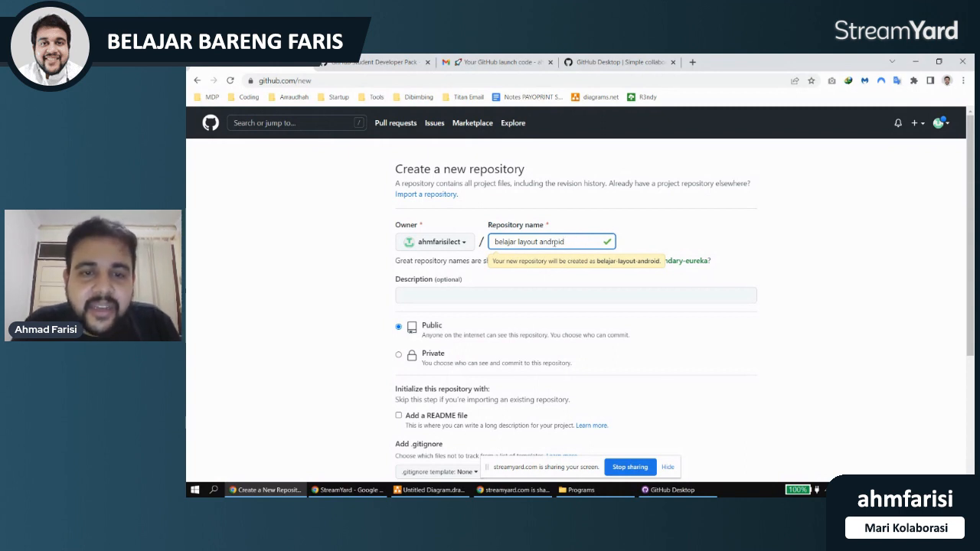
pyautogui.press('BackSpace')
pyautogui.press('BackSpace')
pyautogui.press('BackSpace')
pyautogui.press('BackSpace')
pyautogui.press('BackSpace')
pyautogui.press('BackSpace')
pyautogui.press('BackSpace')
pyautogui.press('BackSpace')
pyautogui.press('BackSpace')
pyautogui.press('BackSpace')
pyautogui.press('BackSpace')
pyautogui.press('BackSpace')
pyautogui.press('BackSpace')
pyautogui.press('BackSpace')
pyautogui.press('BackSpace')
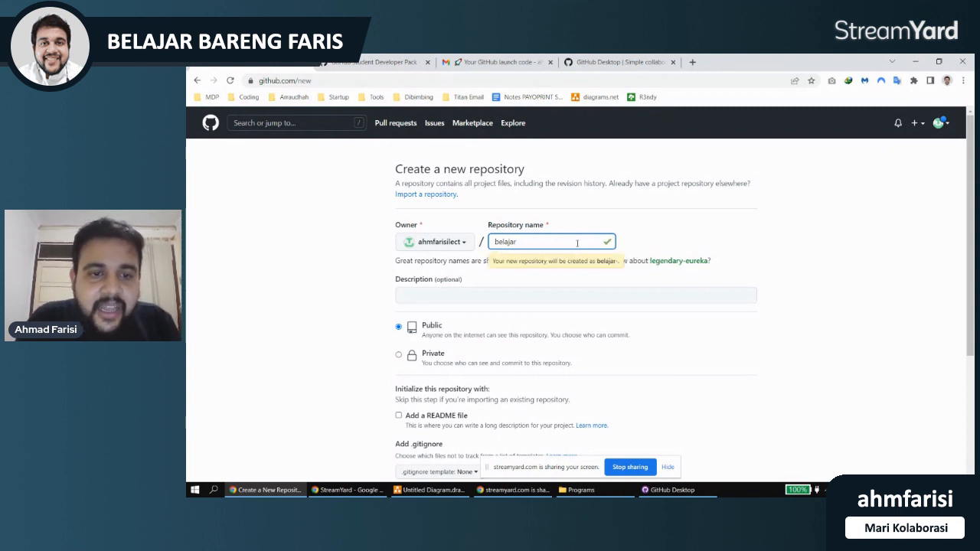
pyautogui.write('githu')
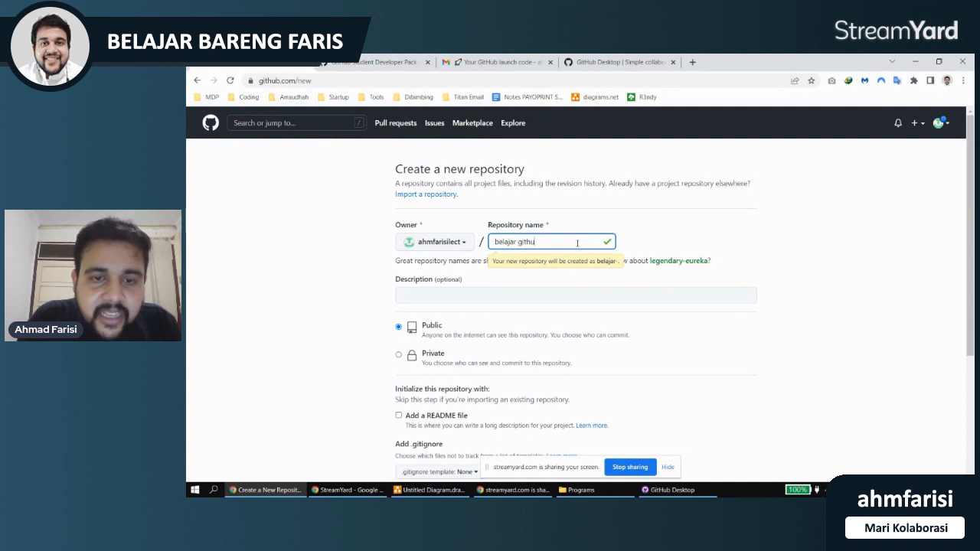
pyautogui.write('b dasar')
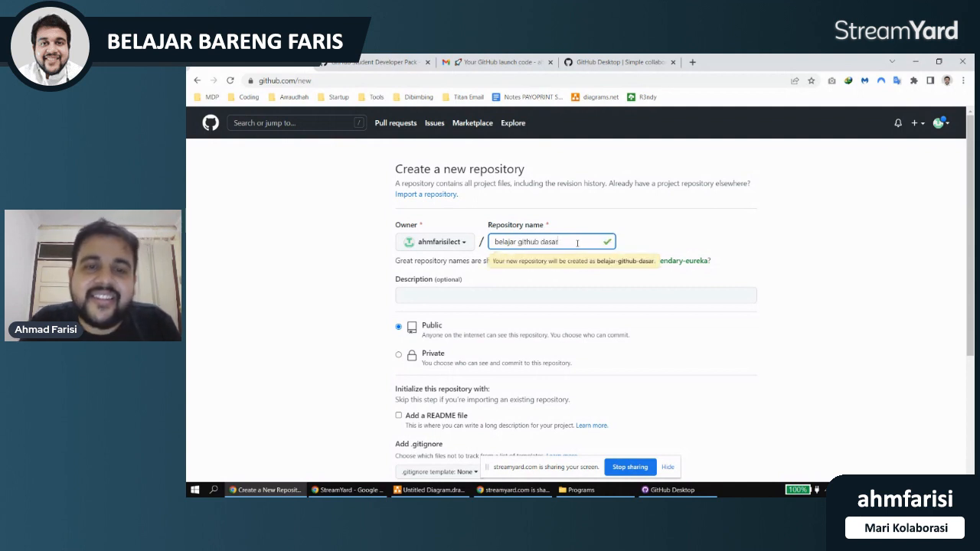
# - Describe the repository as "Repo ini digunakan untuk belajar dasar-dasar github dan github desktop"
pyautogui.click(421, 291)
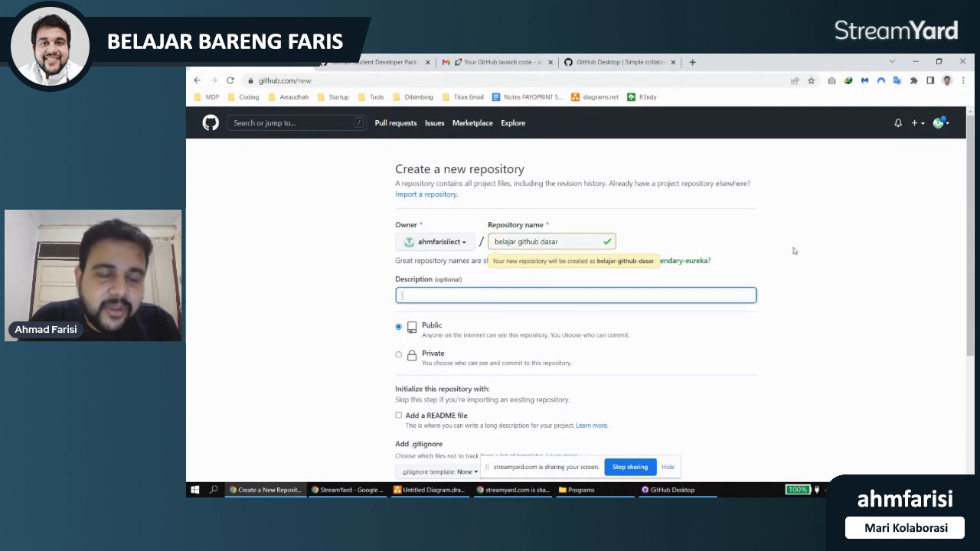
pyautogui.write('Repo ini ')
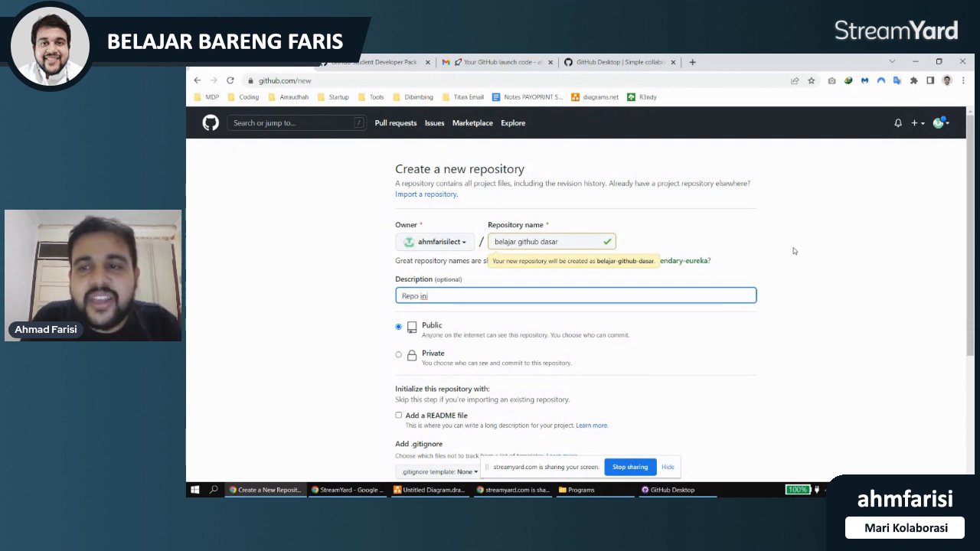
pyautogui.write('dig')
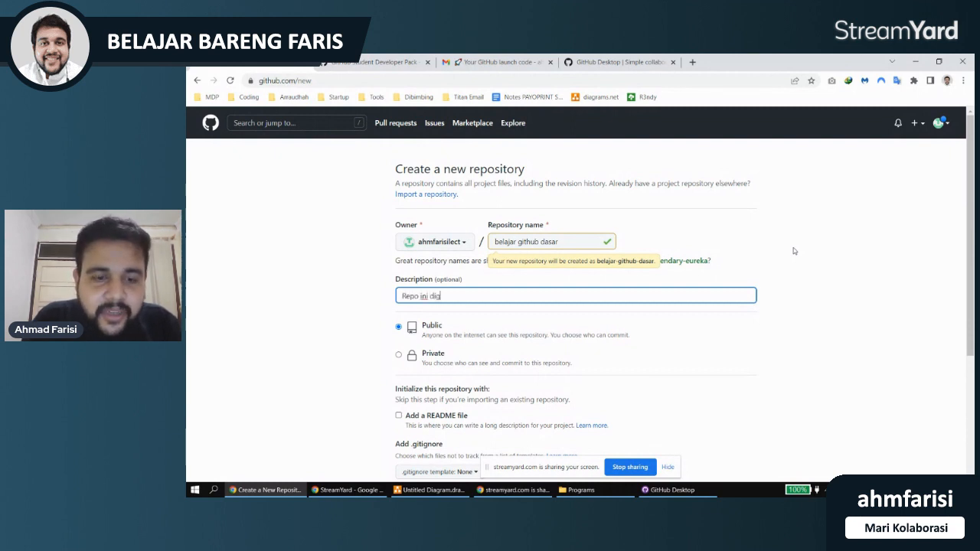
pyautogui.write('unakan untuk bela')
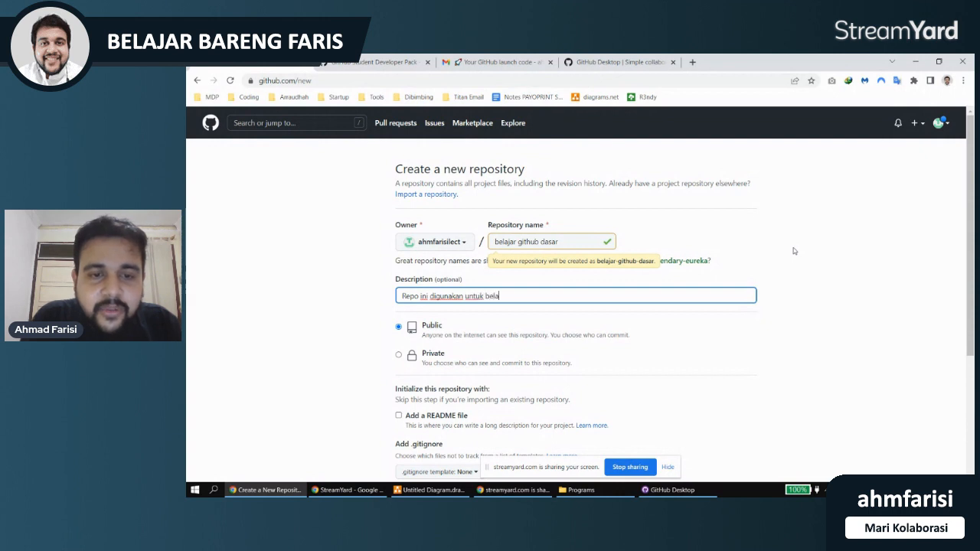
pyautogui.write('jar dasar-dasar githu')
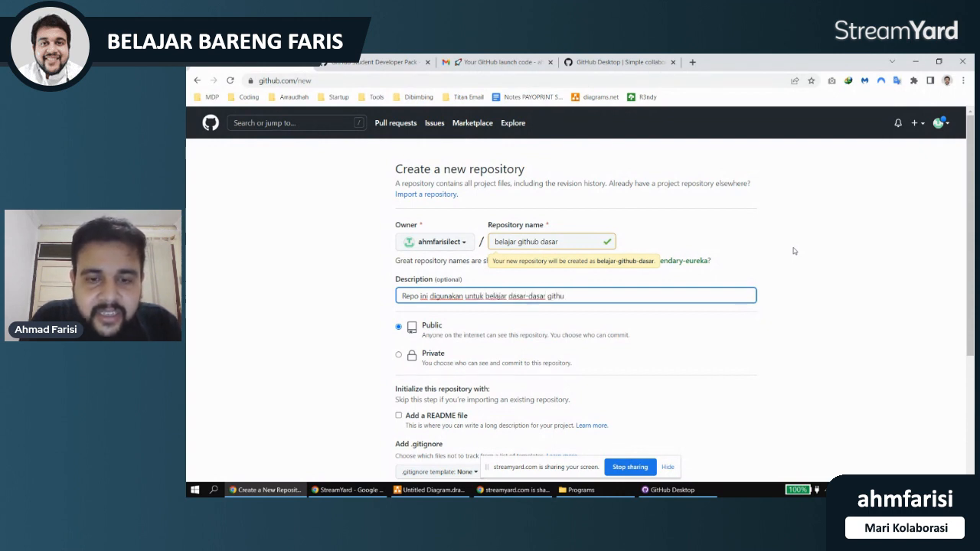
pyautogui.write('b dan github desktop')
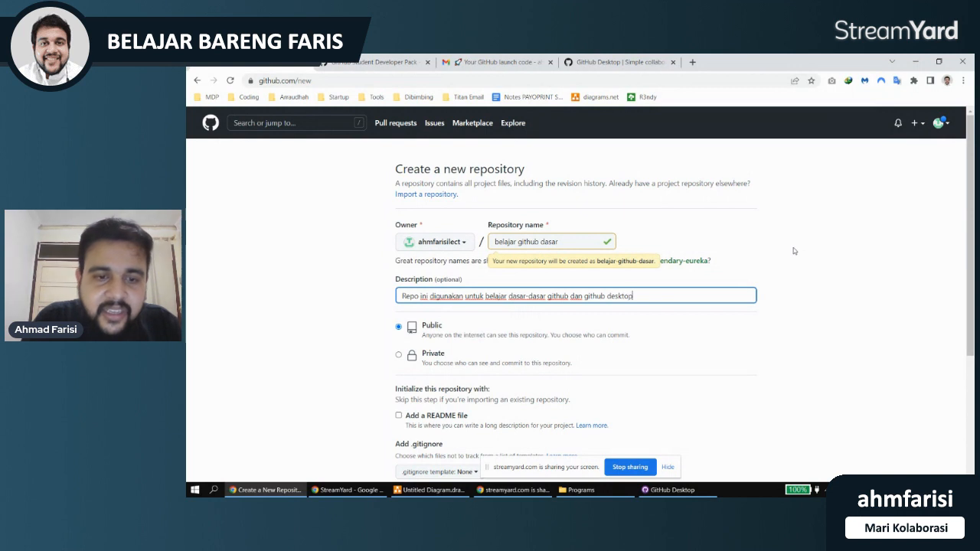
# - Compare the access descriptions of the Private and Public visibility options, leaving the repository set to Public
pyautogui.click(430, 329)
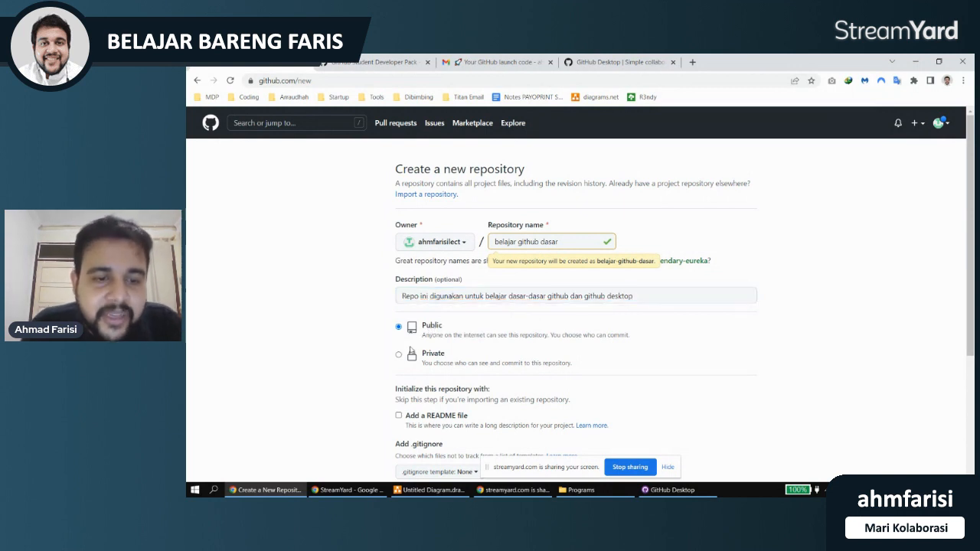
pyautogui.click(399, 355)
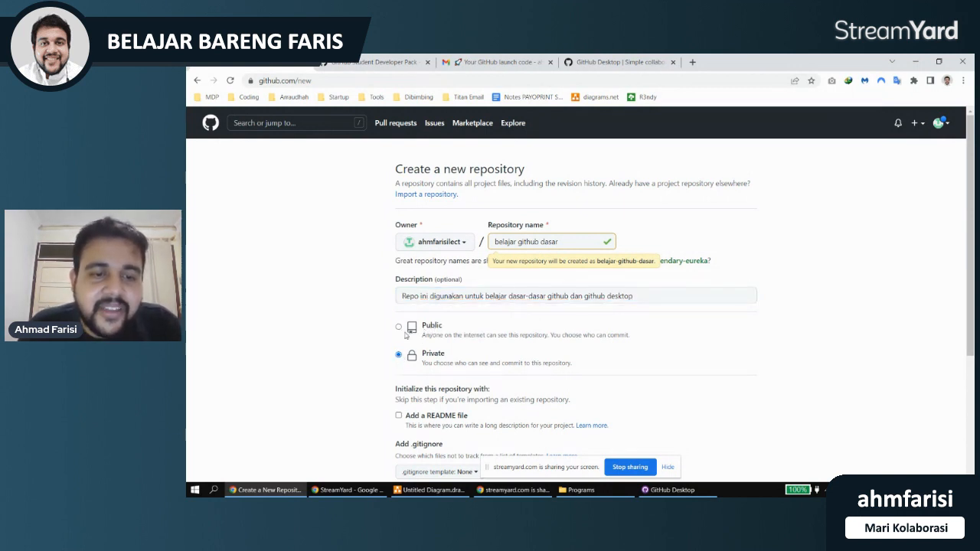
pyautogui.moveTo(423, 363); pyautogui.dragTo(576, 367)
pyautogui.click(577, 367)
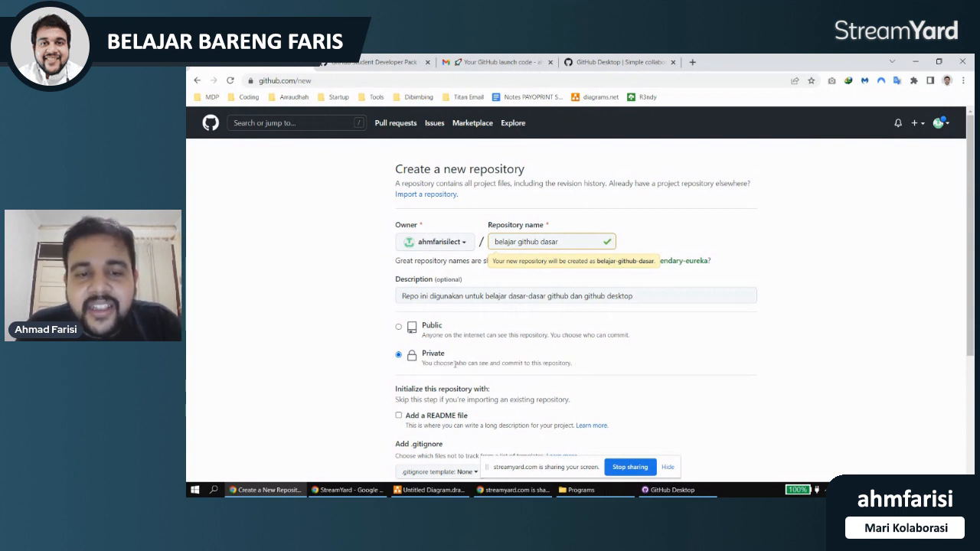
pyautogui.moveTo(449, 365); pyautogui.dragTo(580, 369)
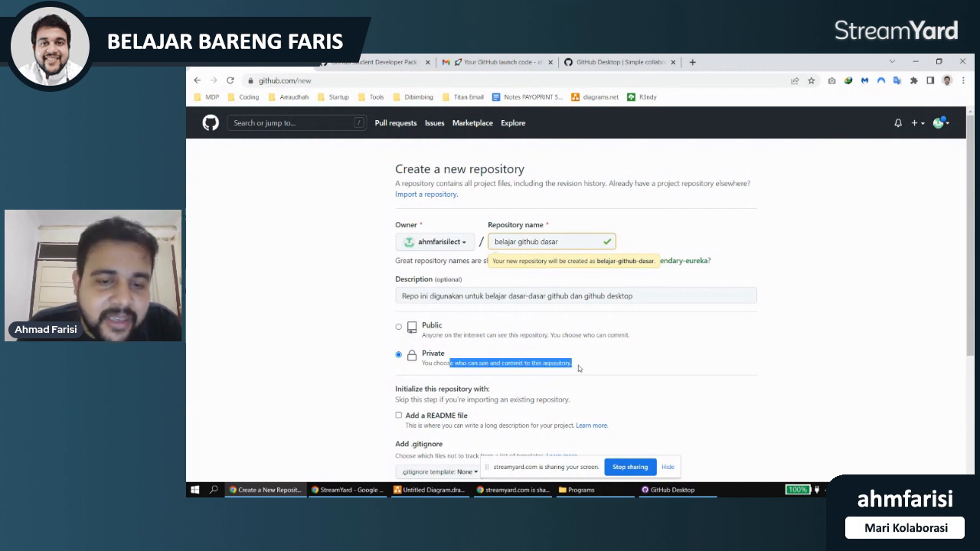
pyautogui.click(580, 368)
pyautogui.click(399, 327)
pyautogui.moveTo(424, 334)
pyautogui.mouseDown()
pyautogui.moveTo(572, 349)
pyautogui.moveTo(634, 340)
pyautogui.moveTo(426, 337)
pyautogui.mouseUp()
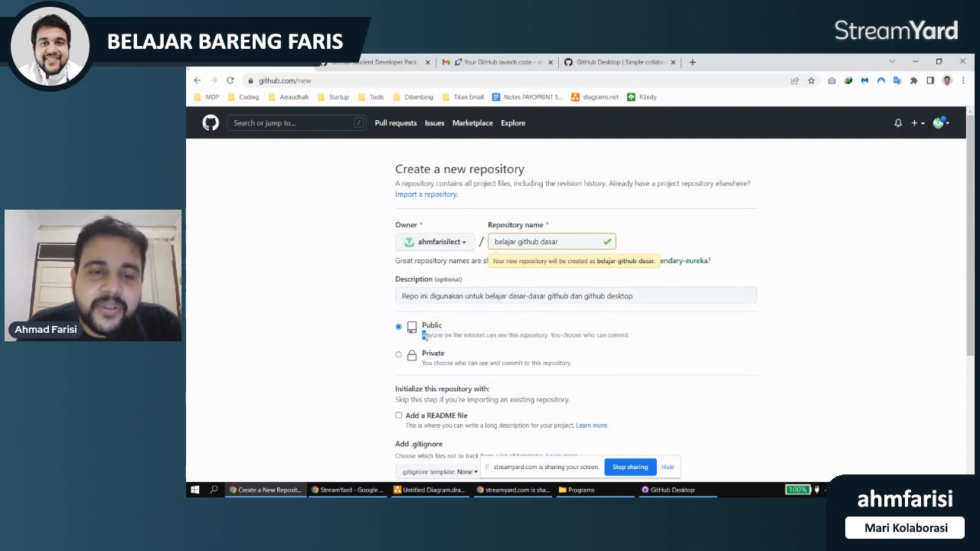
# - Open the presenter's main GitHub profile in a new browser tab and look through its list of public repositories
pyautogui.click(692, 62)
pyautogui.write('ahm')
pyautogui.press('Right')
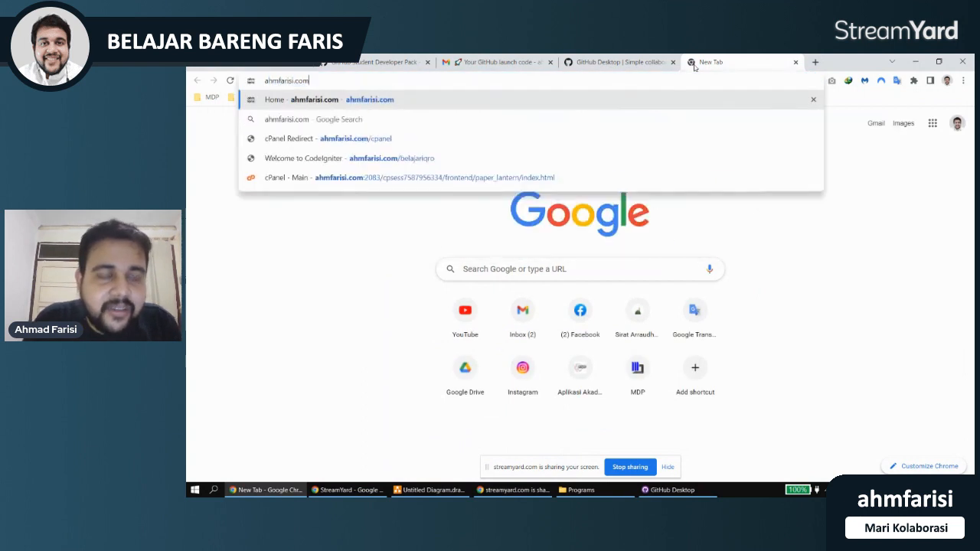
pyautogui.hotkey('ctrl', 'a')
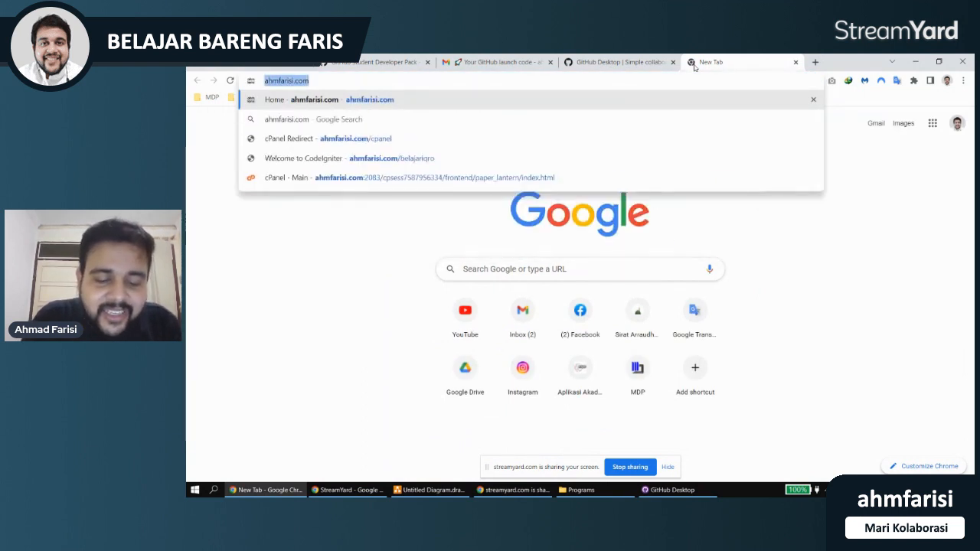
pyautogui.write('github.com/ahmfarisi')
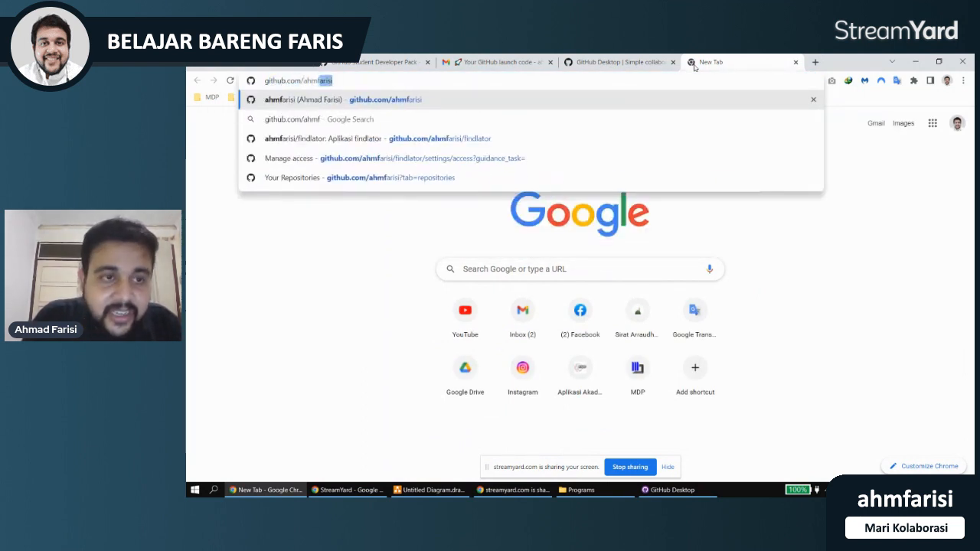
pyautogui.press('Return')
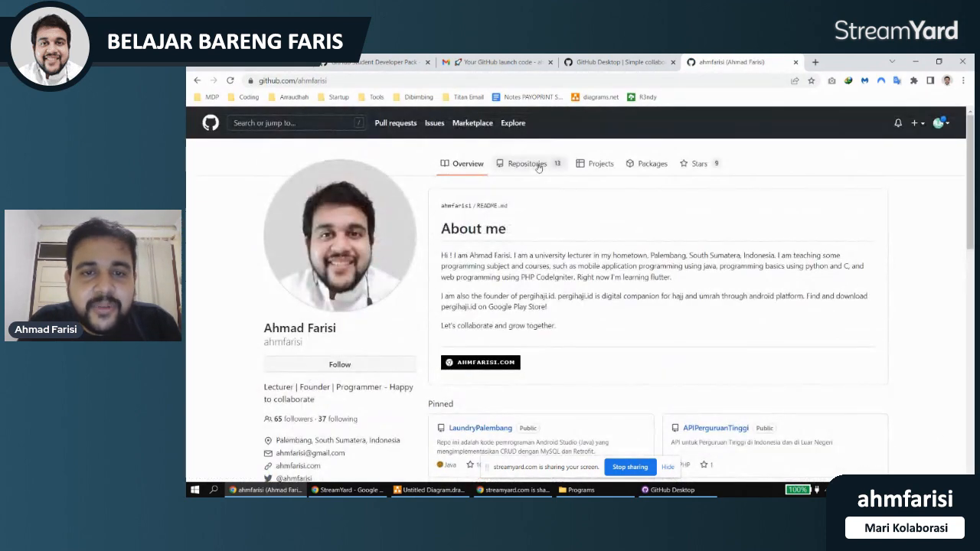
pyautogui.click(538, 167)
pyautogui.scroll(-4, 563, 263)
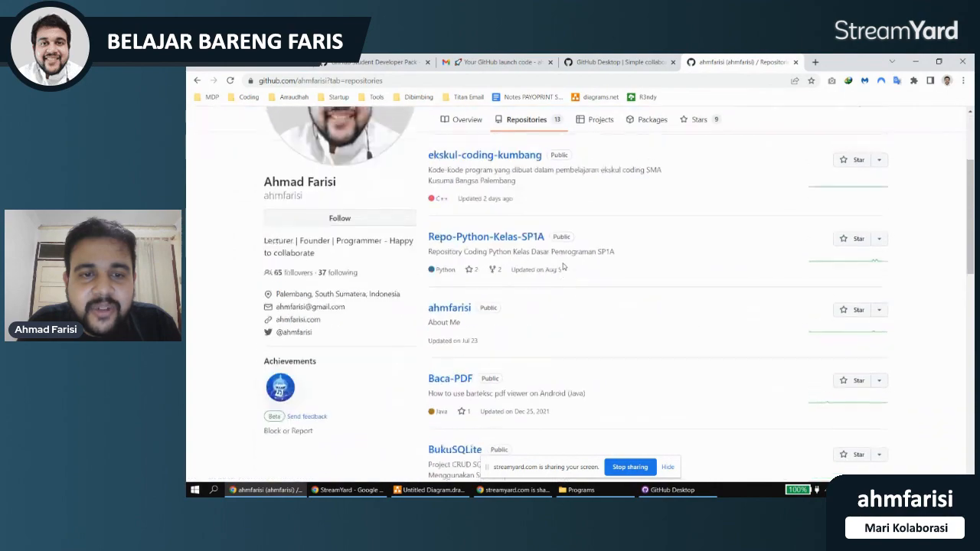
pyautogui.scroll(-10, 562, 263)
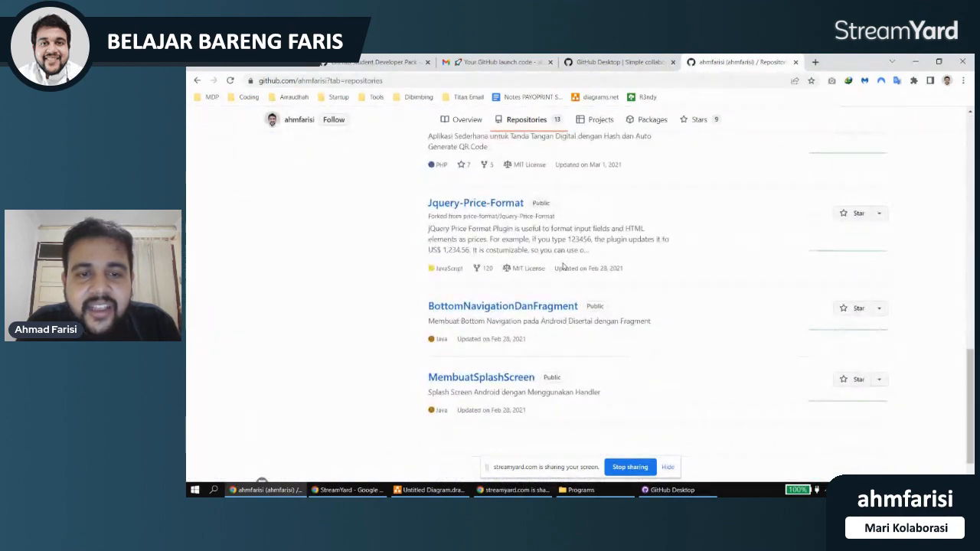
# - Browse the remaining entries in the profile's repository list as examples of publicly visible projects
pyautogui.scroll(15, 563, 263)
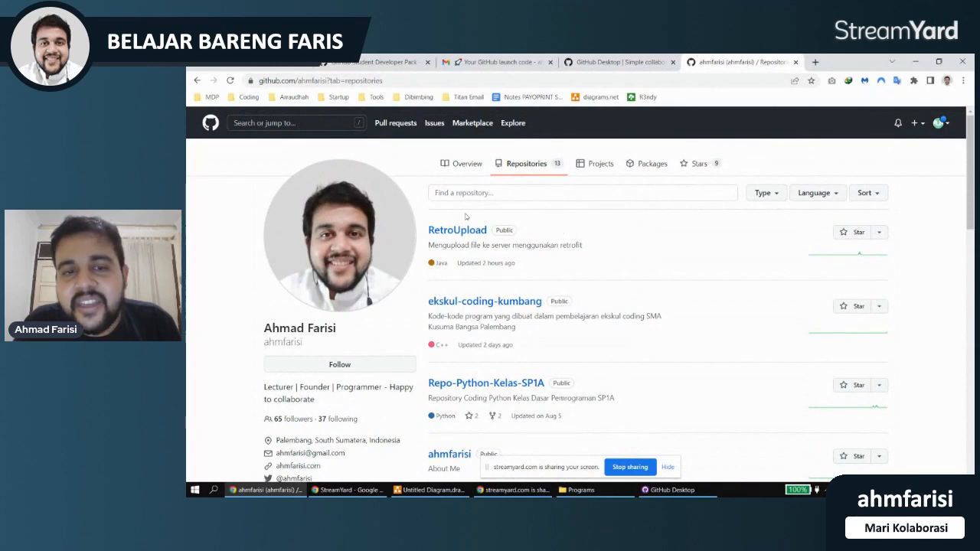
pyautogui.scroll(-1, 613, 247)
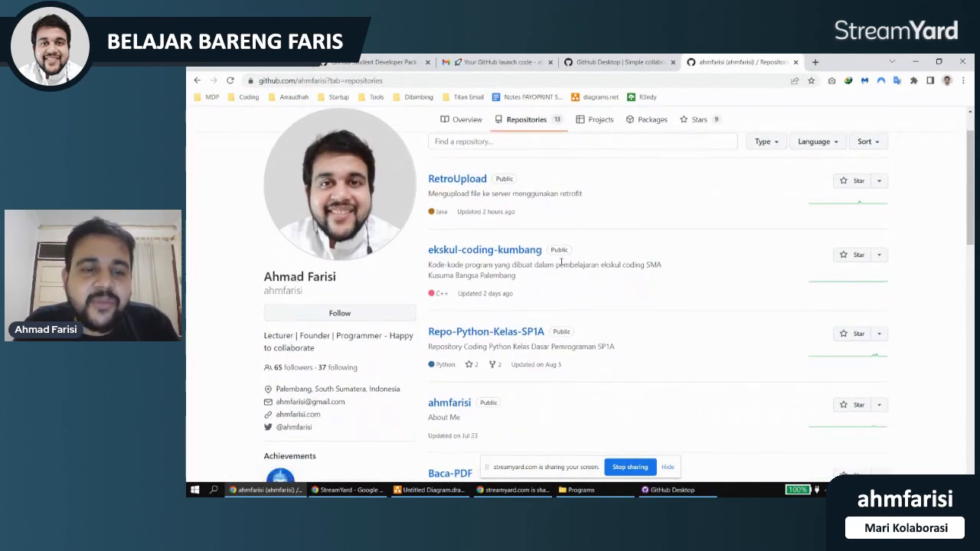
pyautogui.scroll(-5, 561, 264)
pyautogui.scroll(-7, 561, 264)
pyautogui.scroll(10, 561, 264)
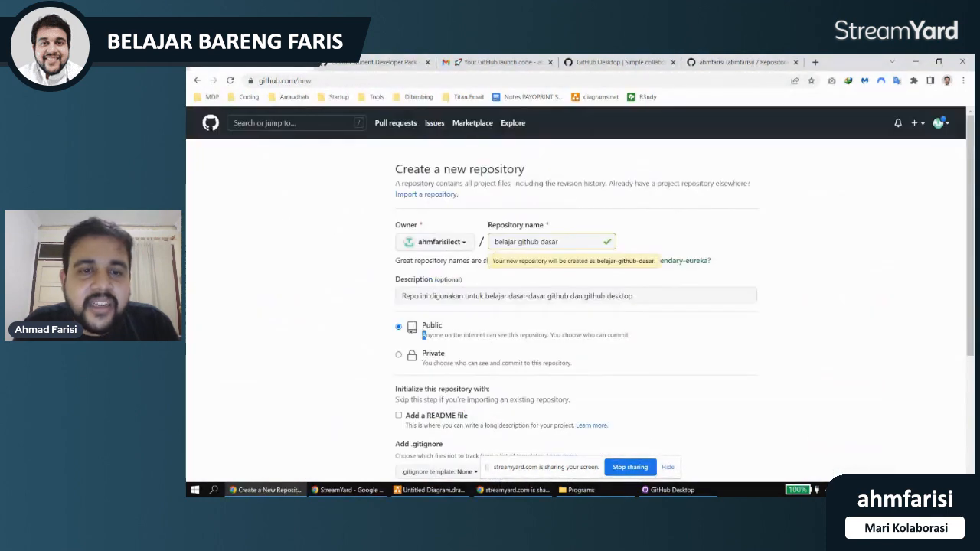
# - Return to the new repository form and review its README, .gitignore and license initialization options
pyautogui.click(456, 334)
pyautogui.scroll(-2, 512, 333)
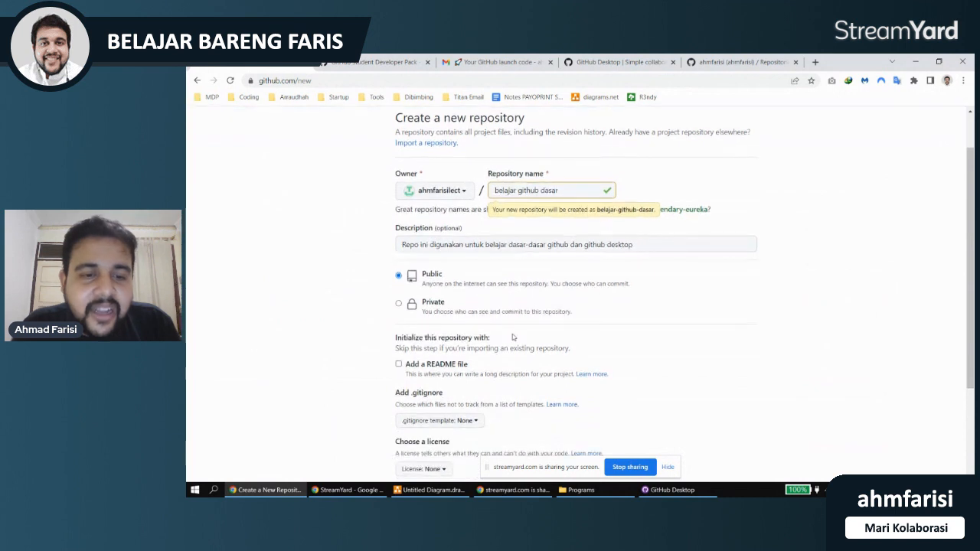
pyautogui.scroll(-1, 513, 334)
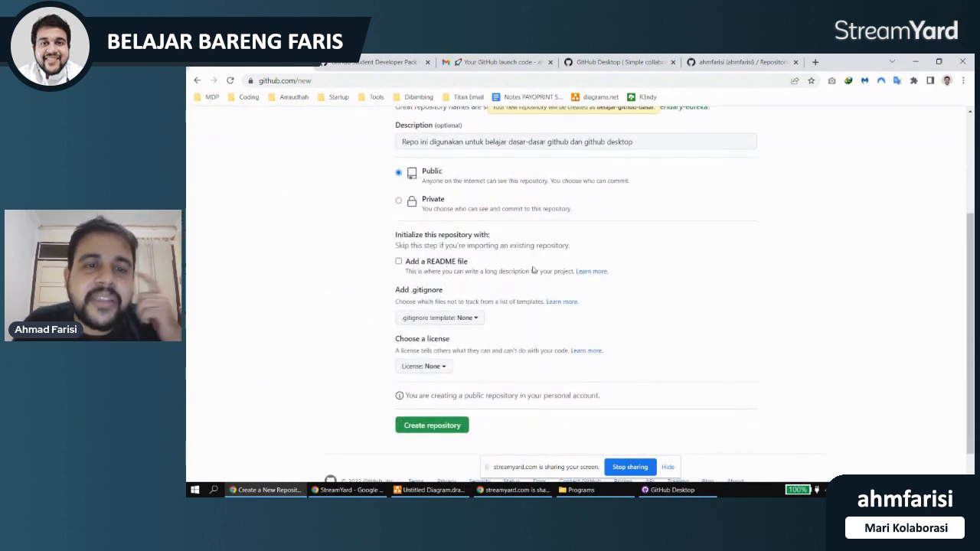
# - Open the BukuSQLite repository from the profile and read the introduction of its README as an example
pyautogui.click(715, 63)
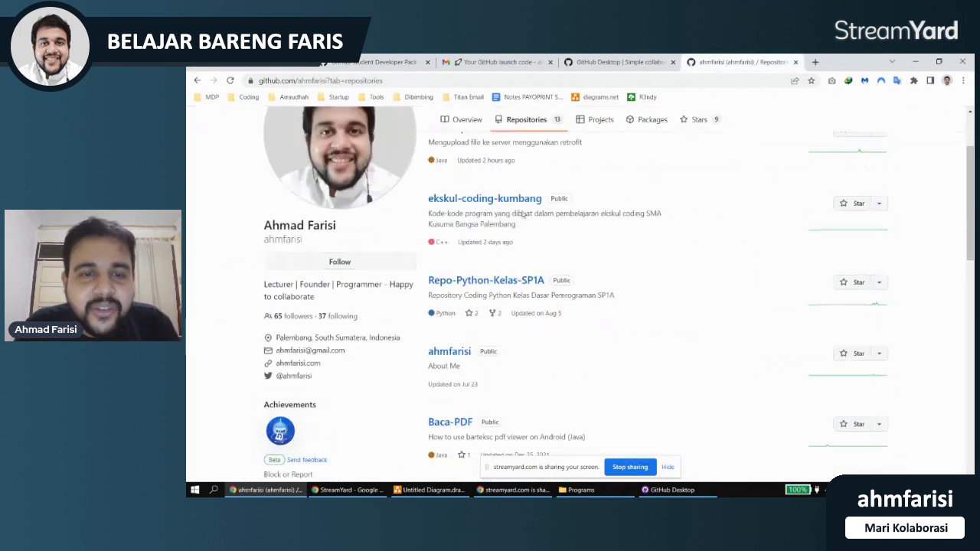
pyautogui.scroll(-3, 516, 274)
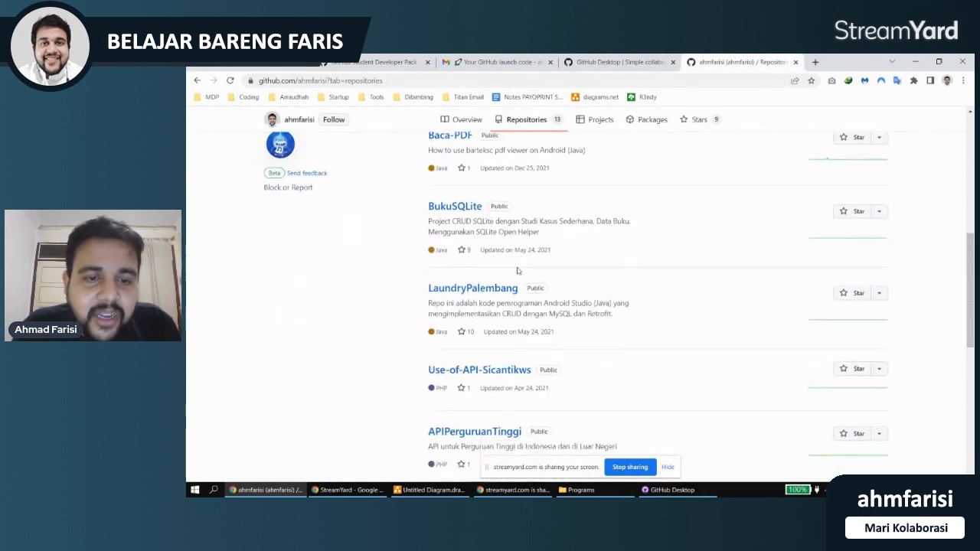
pyautogui.click(460, 187)
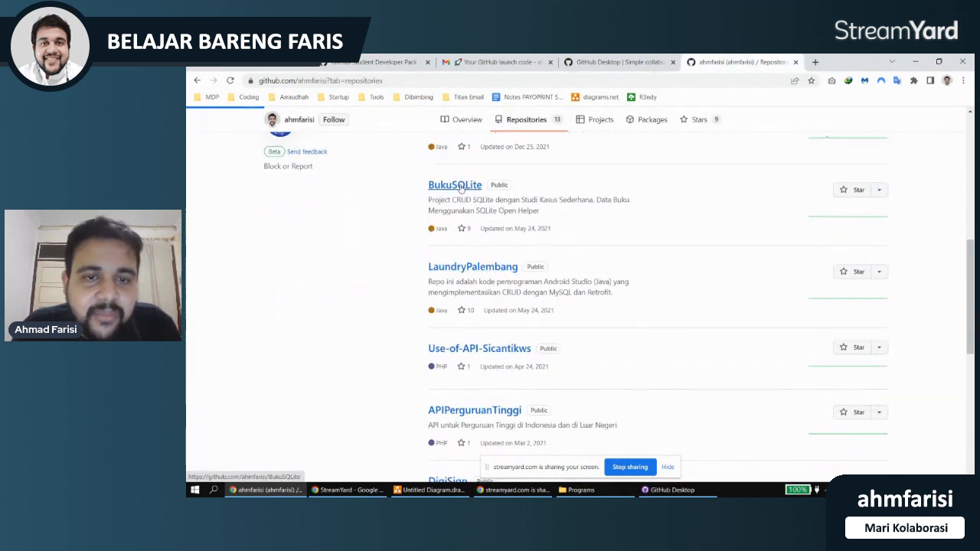
pyautogui.scroll(-8, 461, 187)
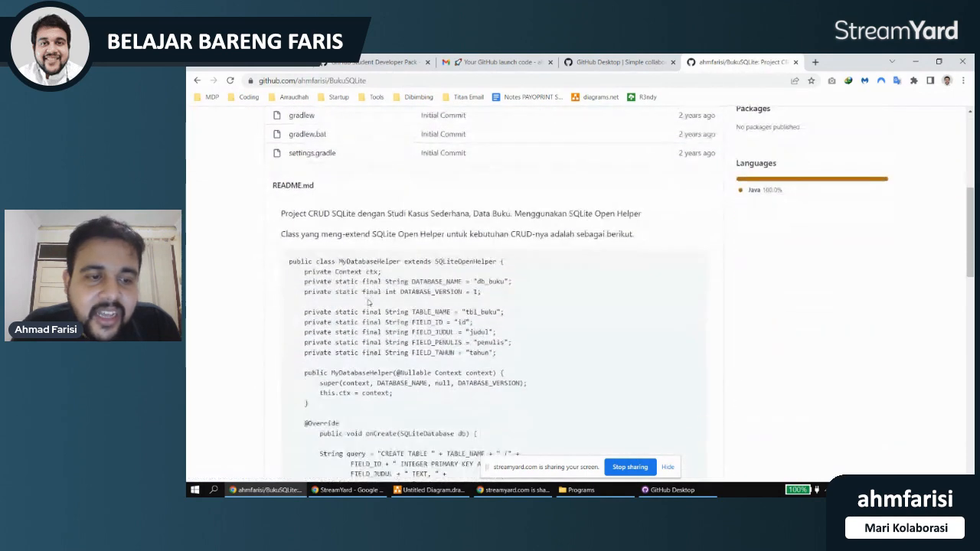
pyautogui.moveTo(281, 213); pyautogui.dragTo(637, 245)
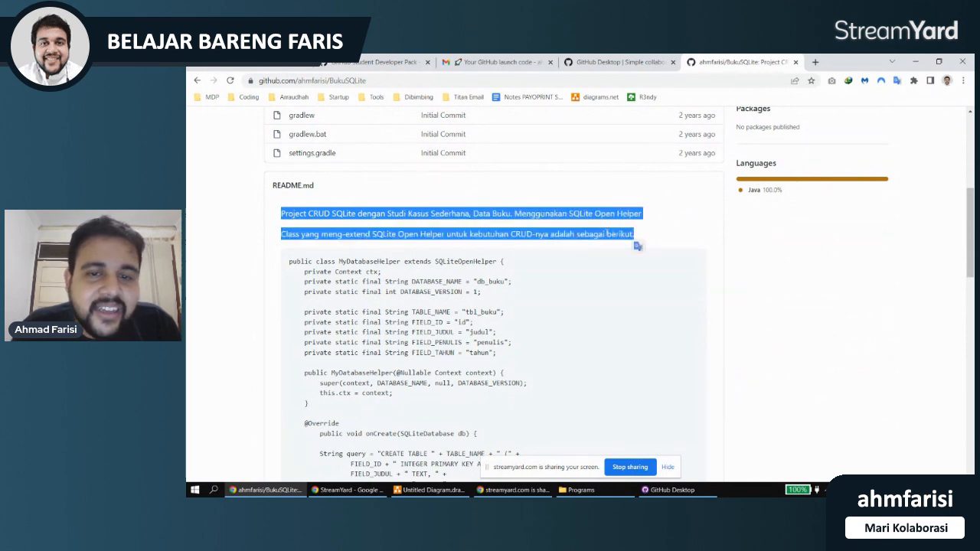
pyautogui.click(593, 247)
# - Read the rest of the BukuSQLite README through to the links in its Video Tutorial section
pyautogui.scroll(-15, 593, 246)
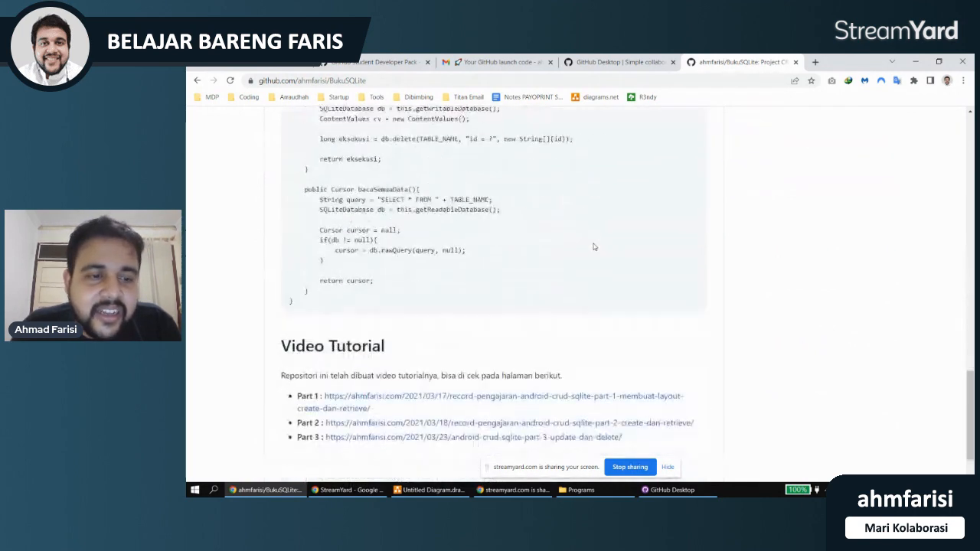
pyautogui.scroll(-2, 490, 217)
pyautogui.moveTo(280, 289); pyautogui.dragTo(396, 291)
pyautogui.click(435, 294)
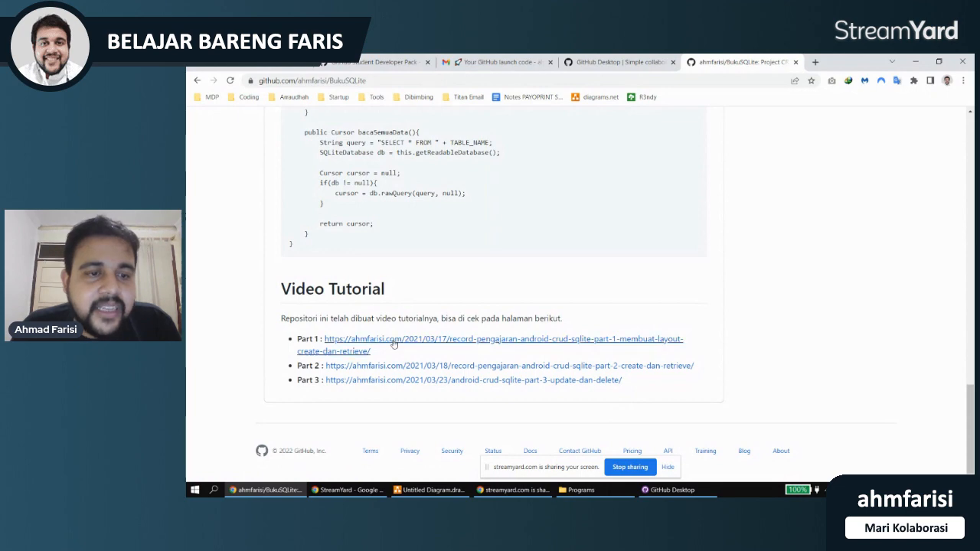
pyautogui.scroll(10, 406, 348)
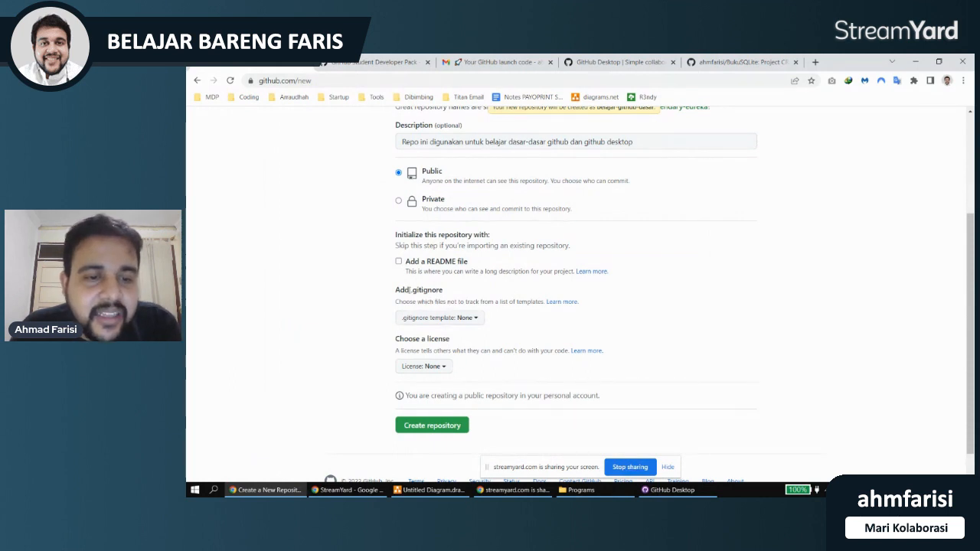
# - Inspect the .gitignore template option in the new repository form and read the description of what a license does
pyautogui.click(469, 318)
pyautogui.click(468, 318)
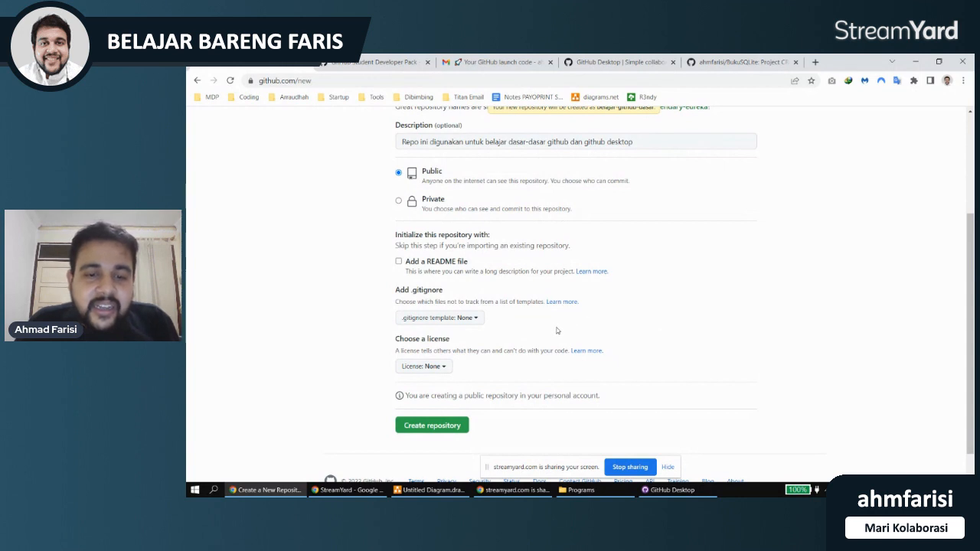
pyautogui.moveTo(399, 350); pyautogui.dragTo(515, 351)
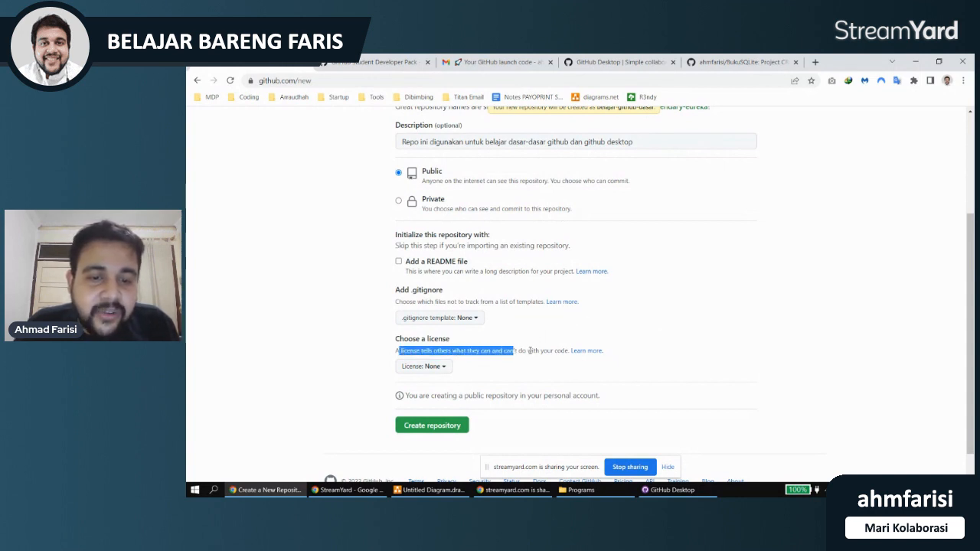
pyautogui.click(556, 351)
pyautogui.moveTo(570, 350); pyautogui.dragTo(509, 351)
pyautogui.click(515, 349)
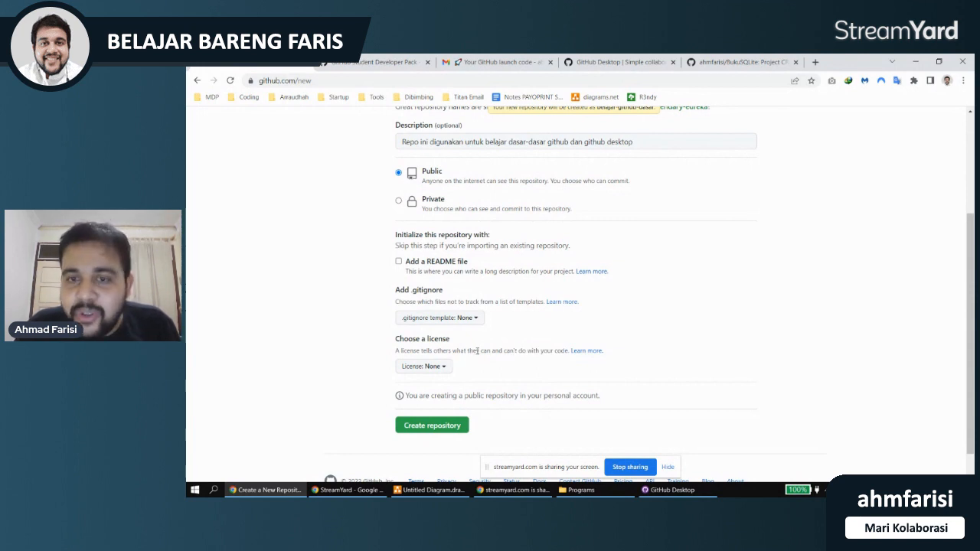
pyautogui.moveTo(542, 350); pyautogui.dragTo(490, 350)
pyautogui.click(515, 350)
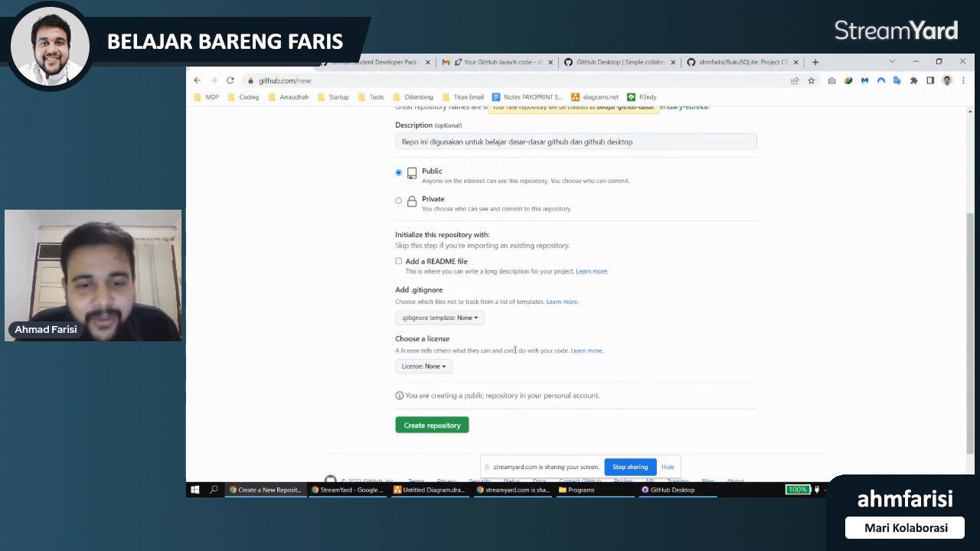
# - Browse the available licenses, keep the license set to None, and create the public repository
pyautogui.click(447, 366)
pyautogui.scroll(-3, 499, 399)
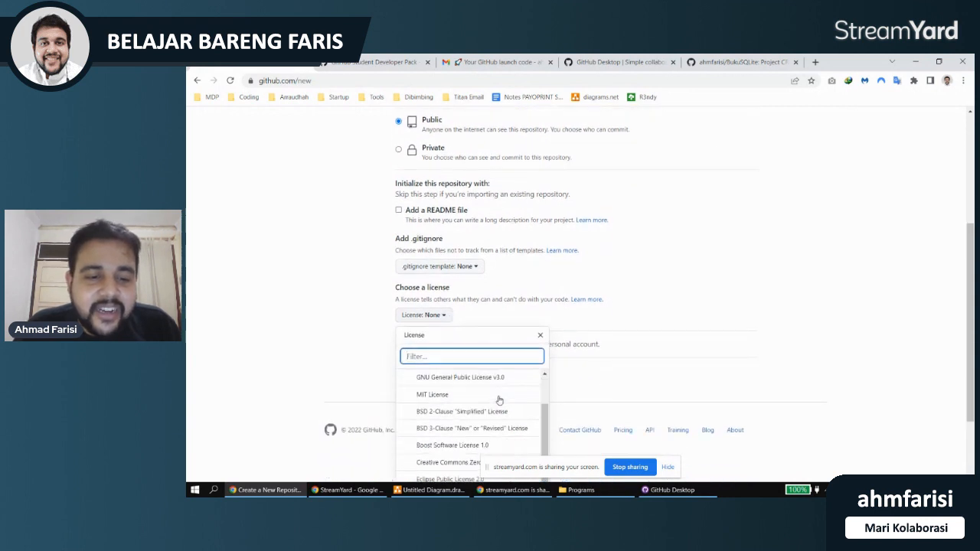
pyautogui.scroll(1, 498, 400)
pyautogui.scroll(-3, 587, 398)
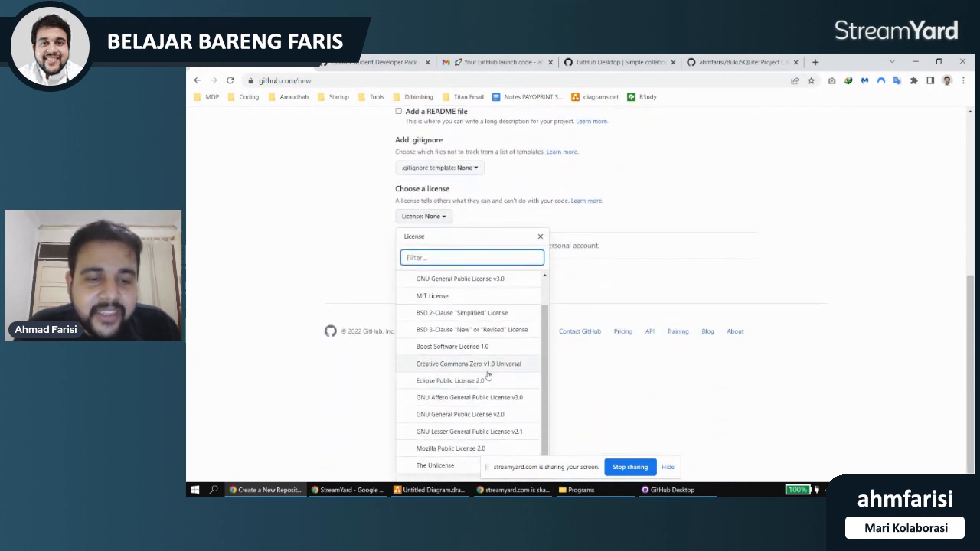
pyautogui.scroll(1, 487, 375)
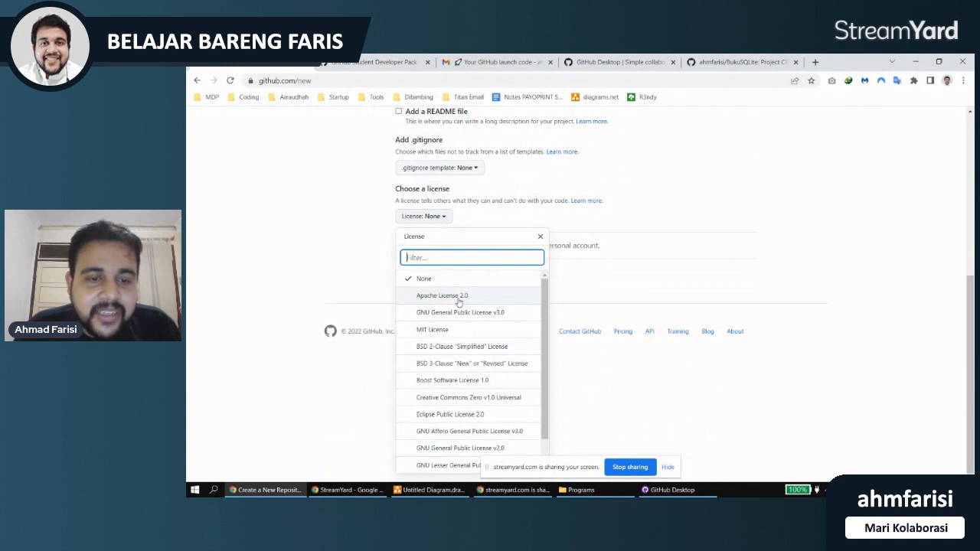
pyautogui.click(526, 282)
pyautogui.scroll(2, 426, 252)
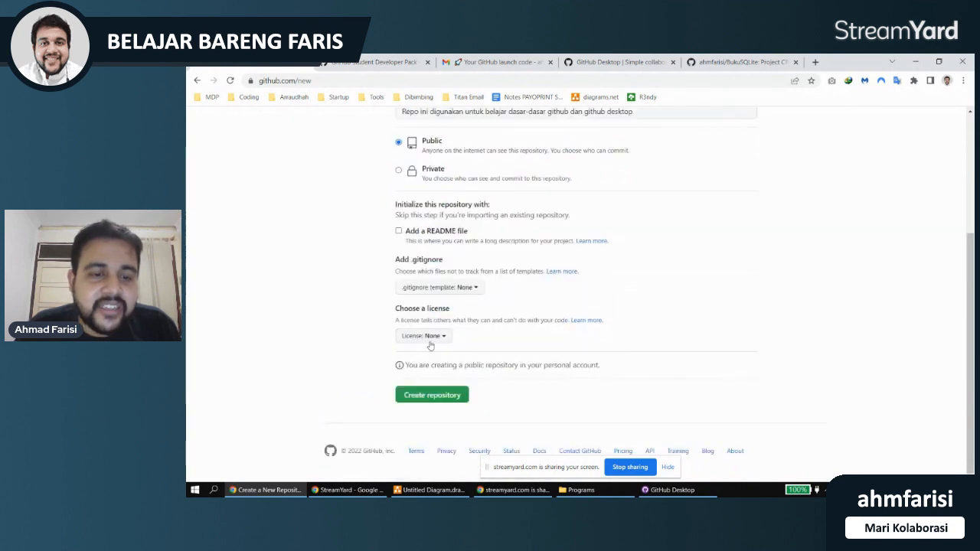
pyautogui.click(443, 399)
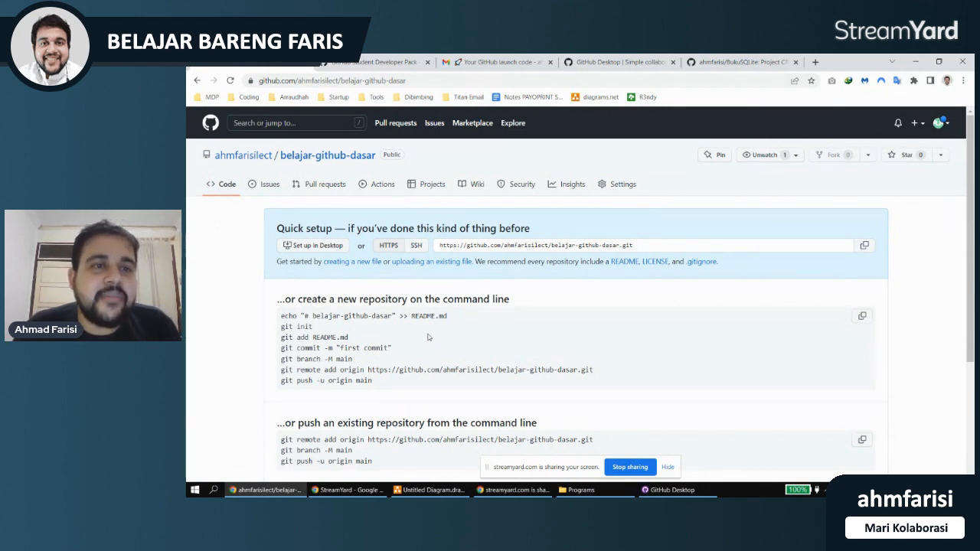
# - Examine the new repository's web address and its quick setup page
pyautogui.moveTo(410, 79)
pyautogui.mouseDown()
pyautogui.moveTo(254, 80)
pyautogui.moveTo(429, 80)
pyautogui.mouseUp()
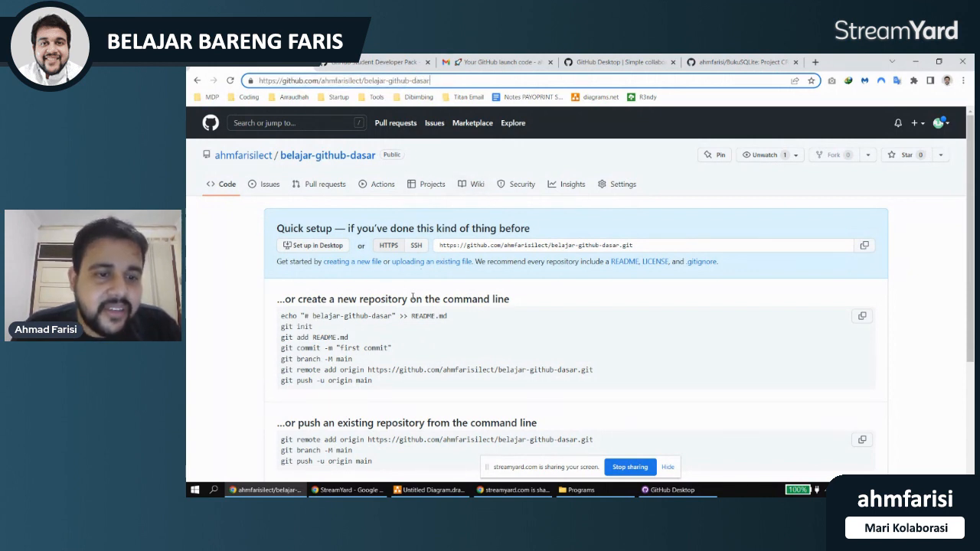
pyautogui.scroll(-3, 411, 297)
pyautogui.scroll(3, 411, 297)
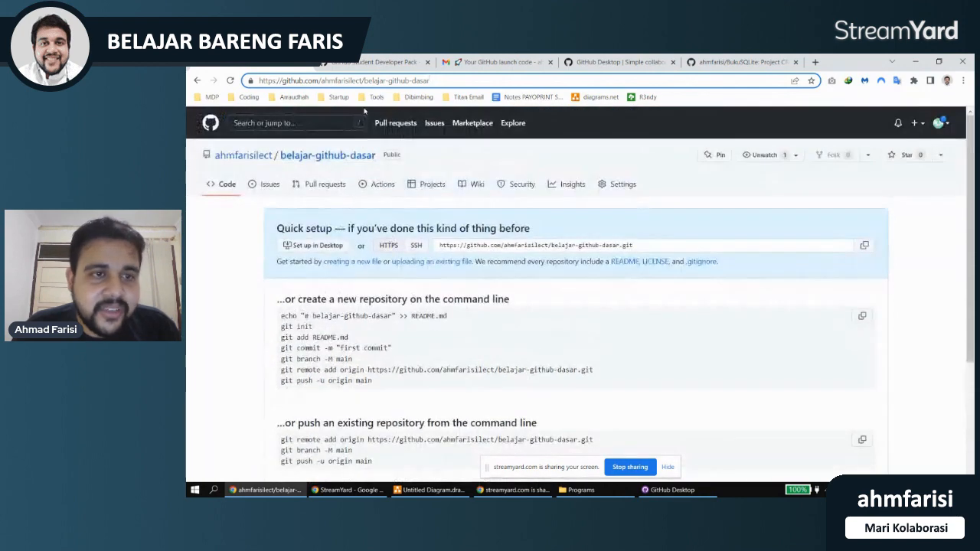
# - Copy the belajar-github-dasar repository's address, view it in an incognito window to check public access, and close that window
pyautogui.click(431, 81)
pyautogui.hotkey('ctrl', 'c')
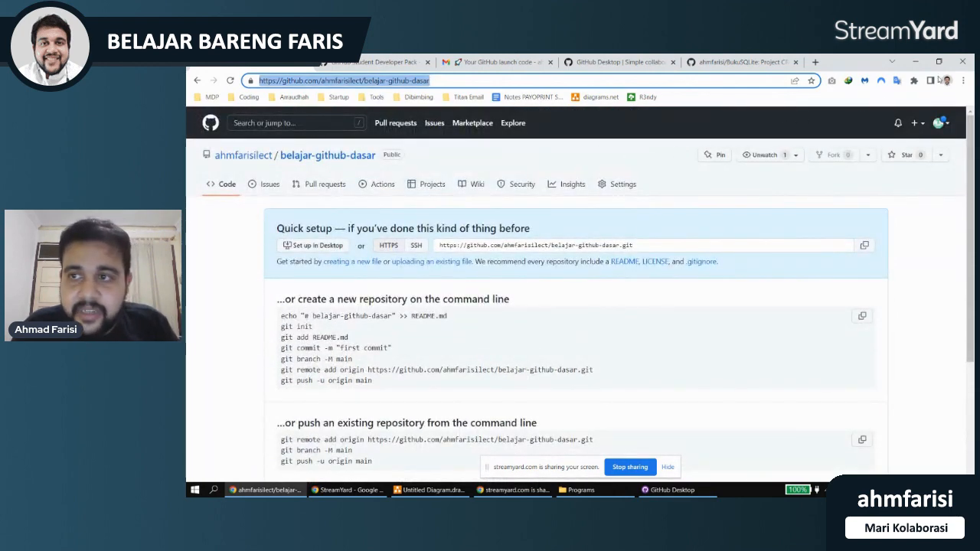
pyautogui.click(962, 81)
pyautogui.click(865, 113)
pyautogui.hotkey('ctrl', 'v')
pyautogui.press('Return')
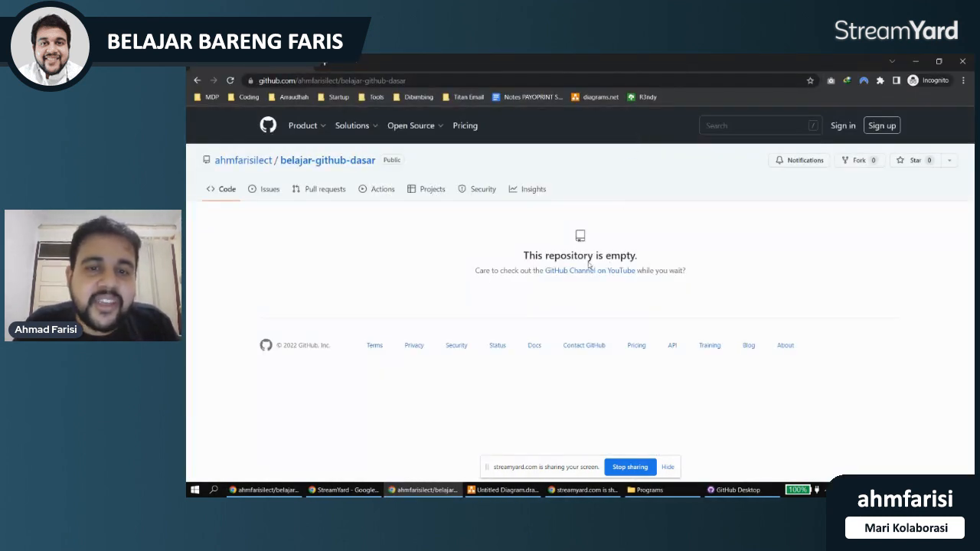
pyautogui.click(962, 61)
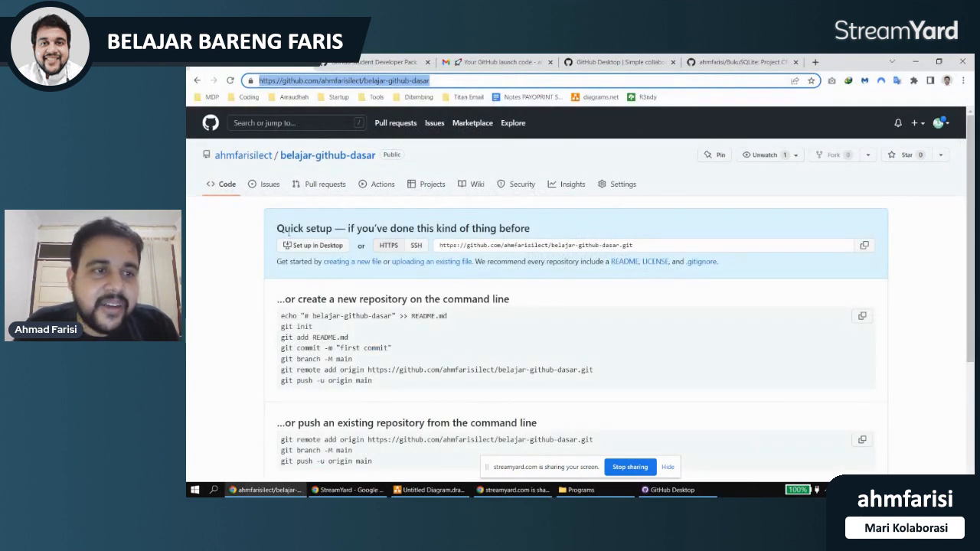
pyautogui.click(222, 232)
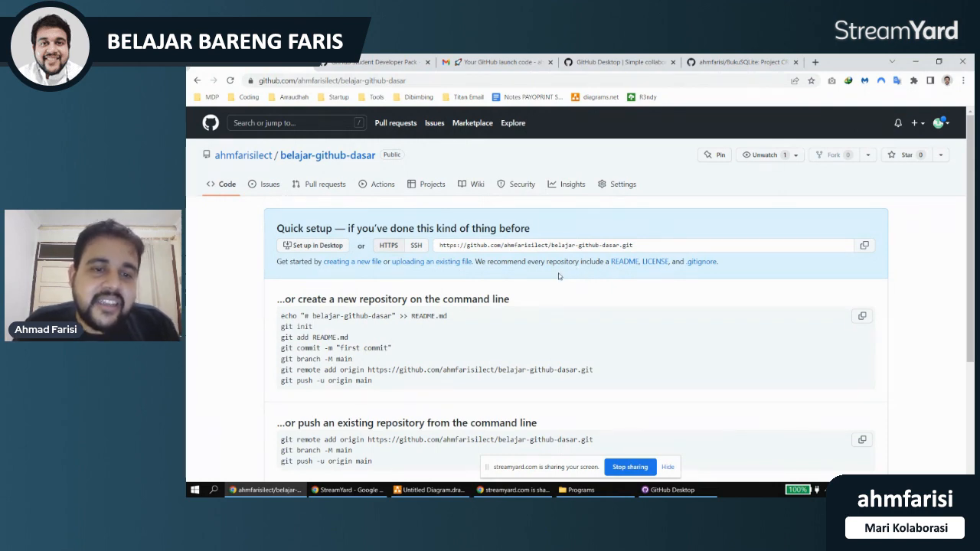
pyautogui.scroll(-5, 554, 281)
pyautogui.scroll(4, 554, 281)
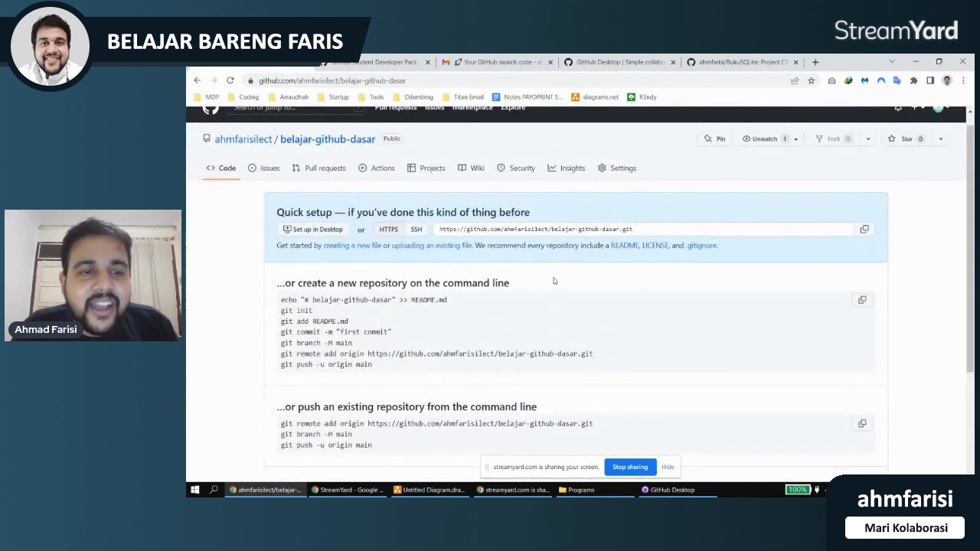
pyautogui.scroll(-1, 554, 281)
pyautogui.scroll(2, 554, 281)
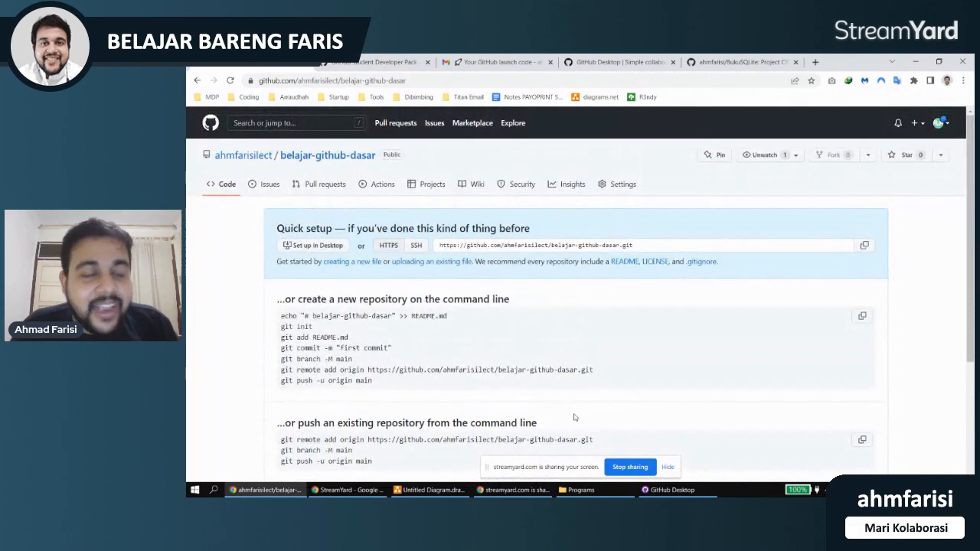
# - Switch to the draw.io diagram, fill the "Clone Repo di Github ke PC" ellipse with the yellow style, and return to the repository page
pyautogui.click(428, 490)
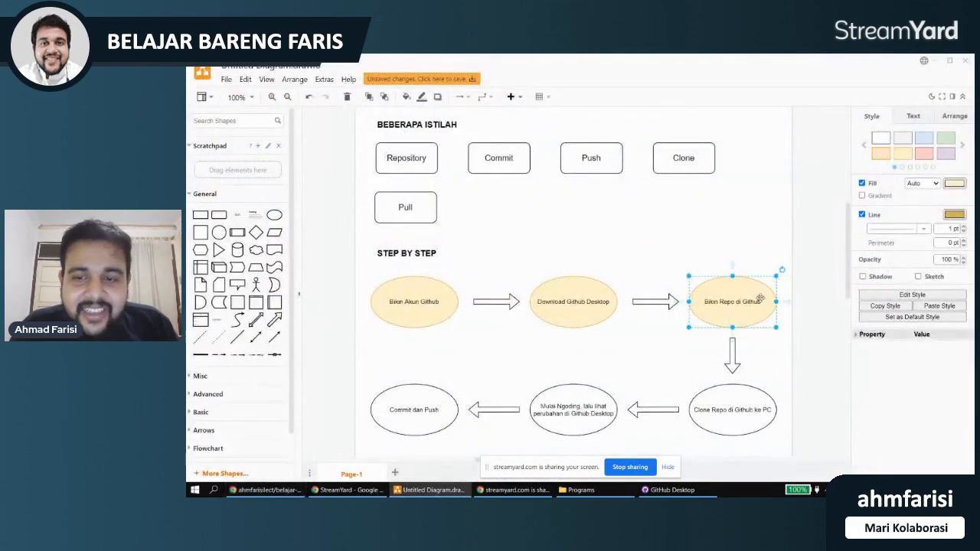
pyautogui.click(741, 395)
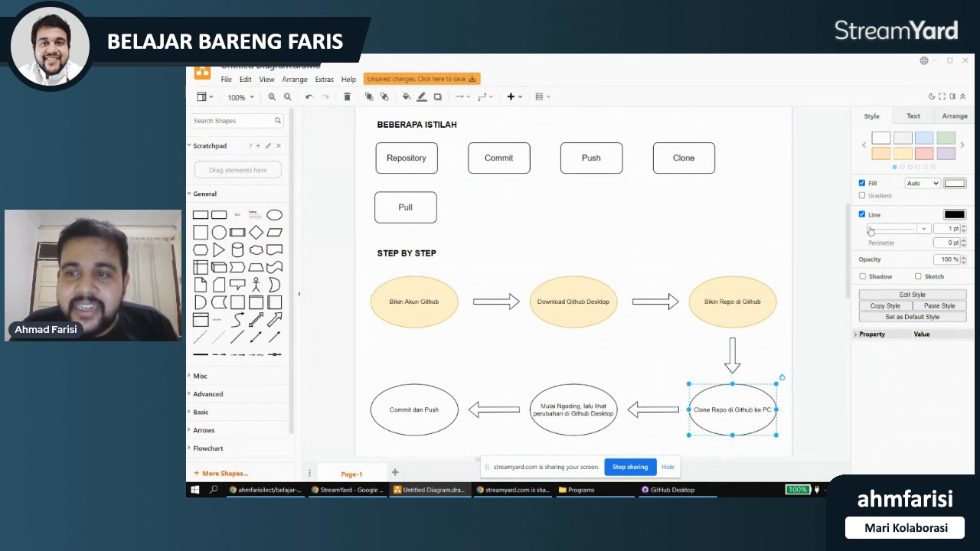
pyautogui.click(904, 157)
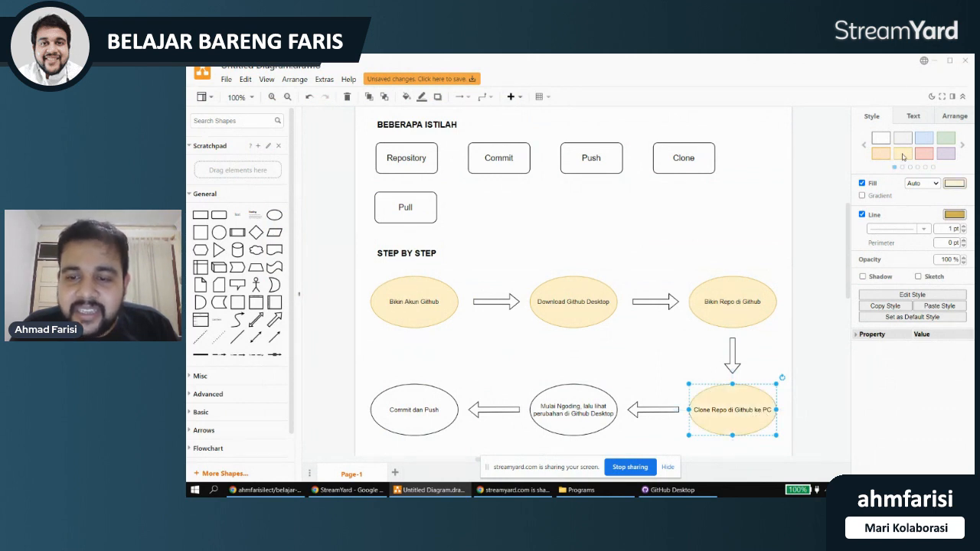
pyautogui.click(779, 222)
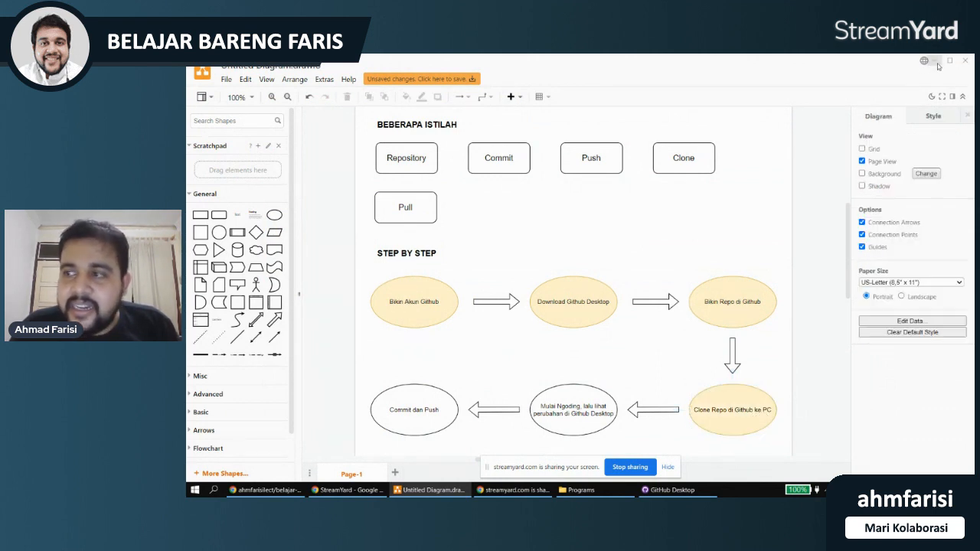
pyautogui.click(936, 62)
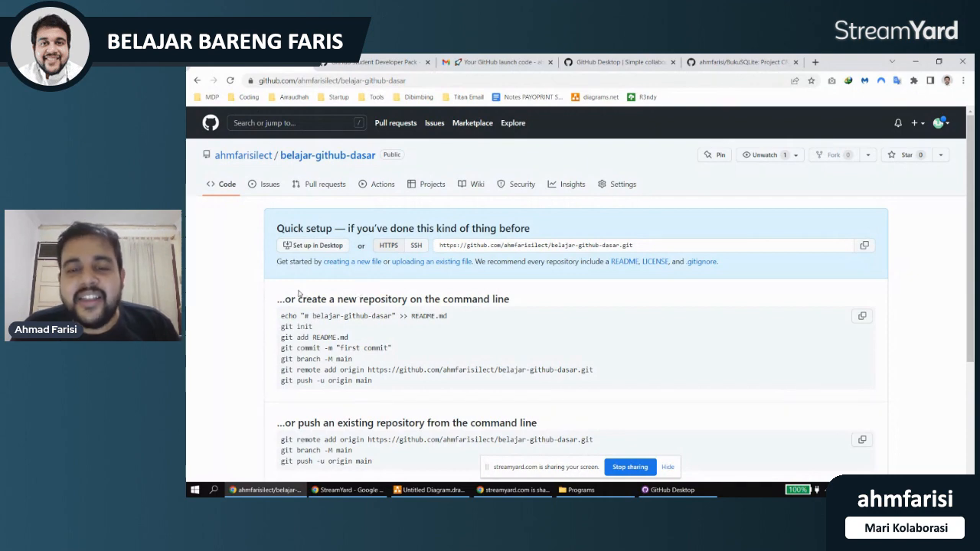
# - Switch to GitHub Desktop and refresh the list of the account's repositories
pyautogui.click(672, 491)
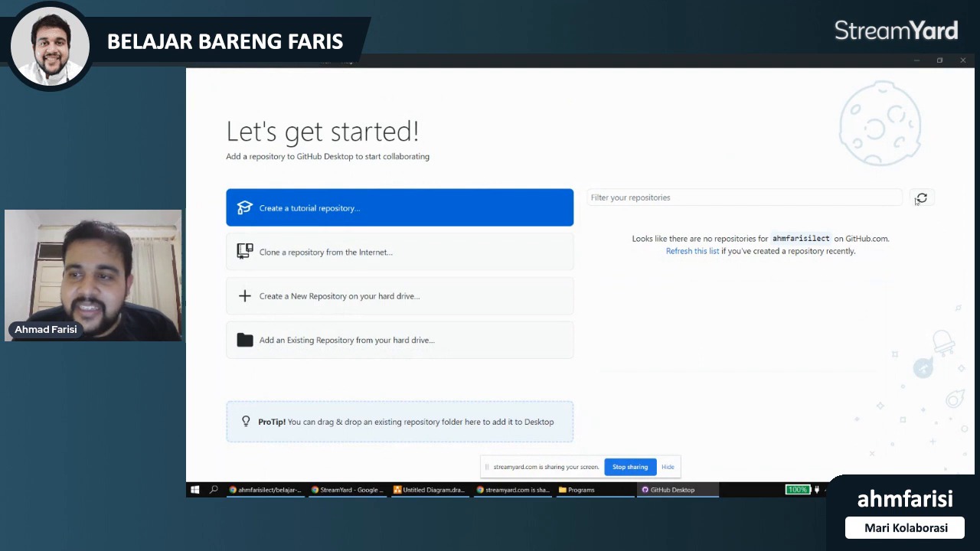
pyautogui.click(923, 199)
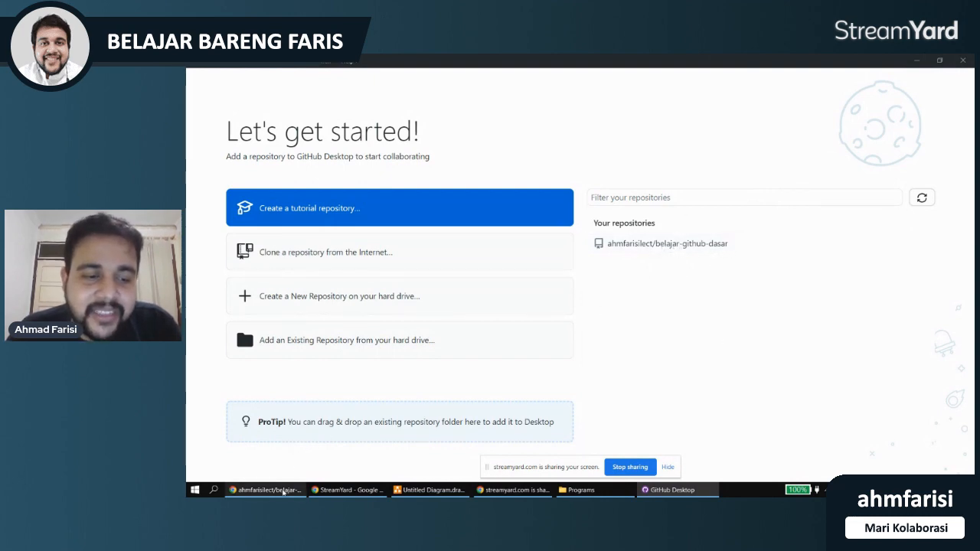
pyautogui.click(268, 490)
pyautogui.click(672, 490)
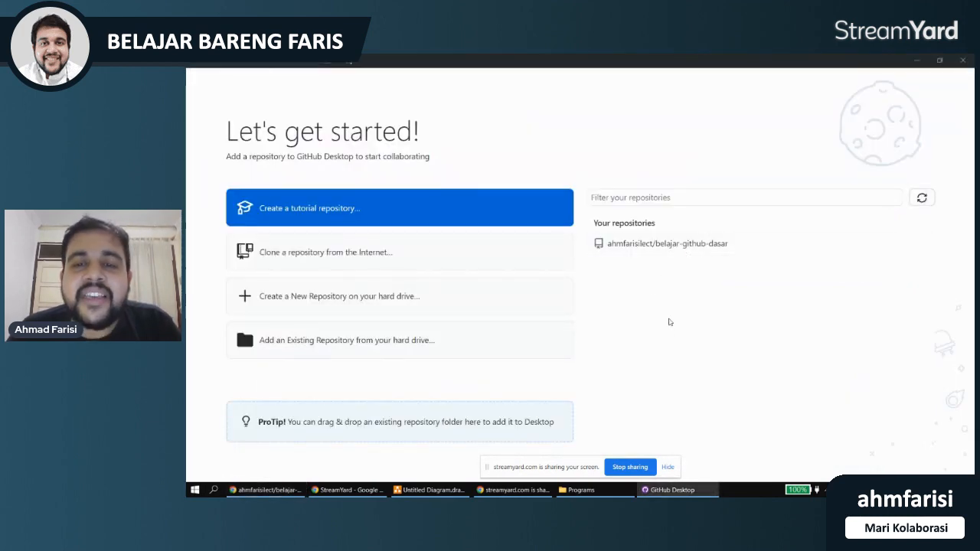
# - Select the belajar-github-dasar repository, start cloning it, and review its URL and local path
pyautogui.click(687, 244)
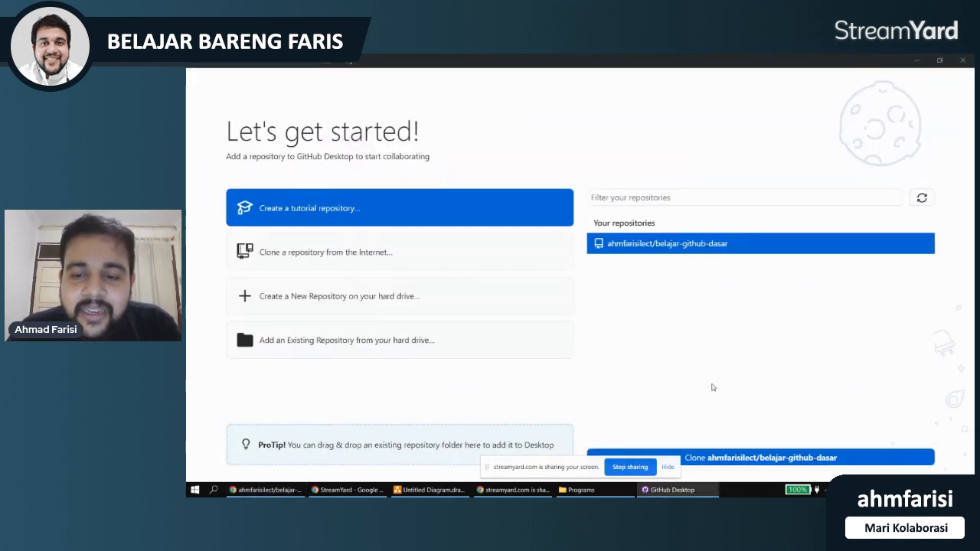
pyautogui.click(666, 467)
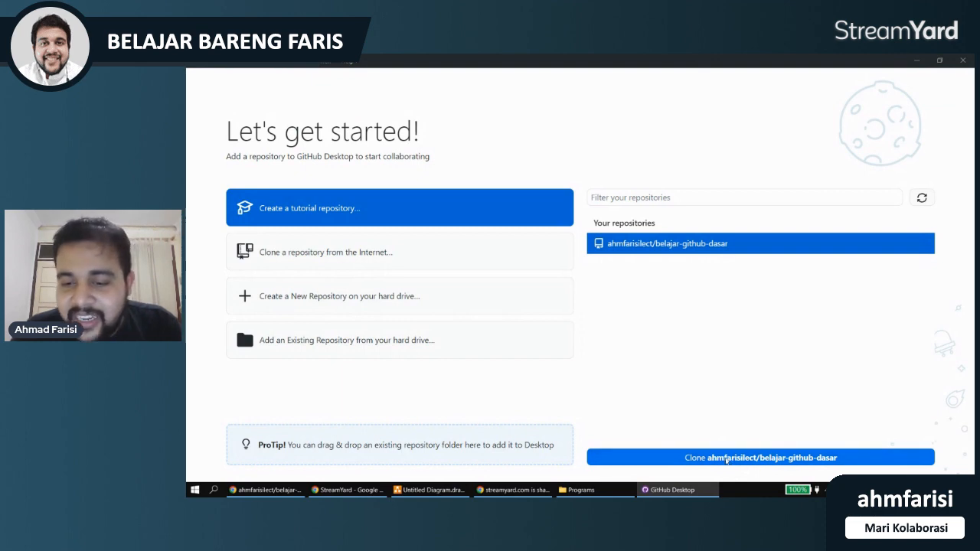
pyautogui.click(727, 457)
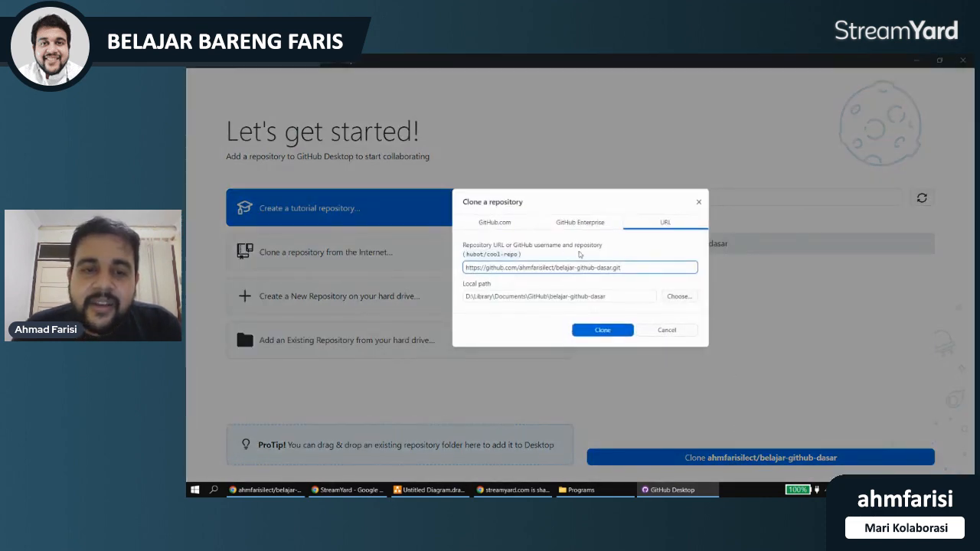
pyautogui.moveTo(632, 267); pyautogui.dragTo(616, 298)
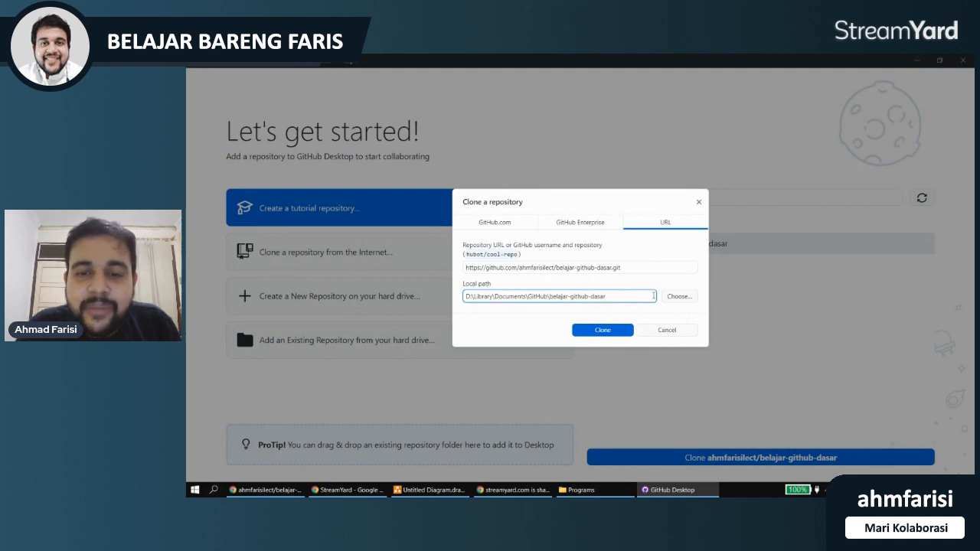
# - Create a folder named Github on the HDD (D:) drive and choose it as the location for the clone
pyautogui.click(678, 297)
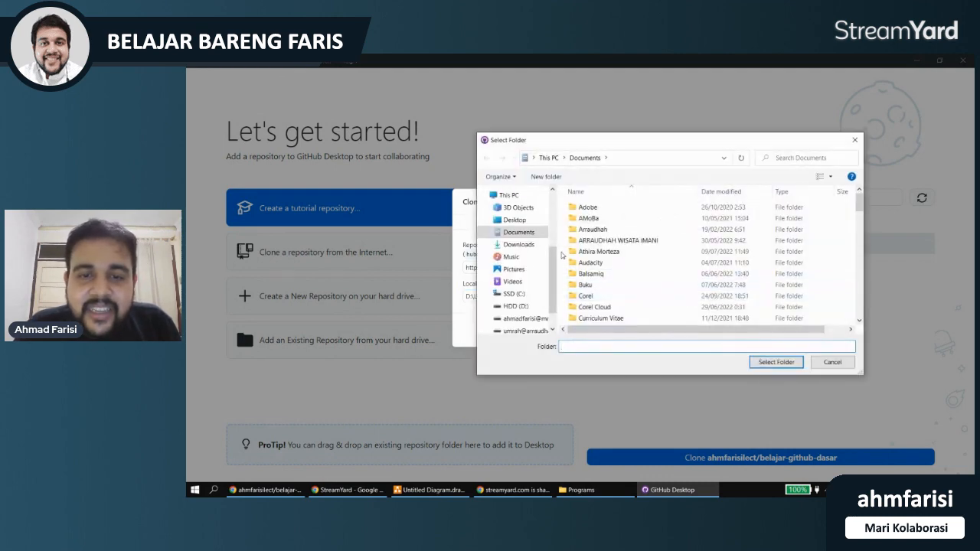
pyautogui.scroll(-1, 552, 266)
pyautogui.click(515, 277)
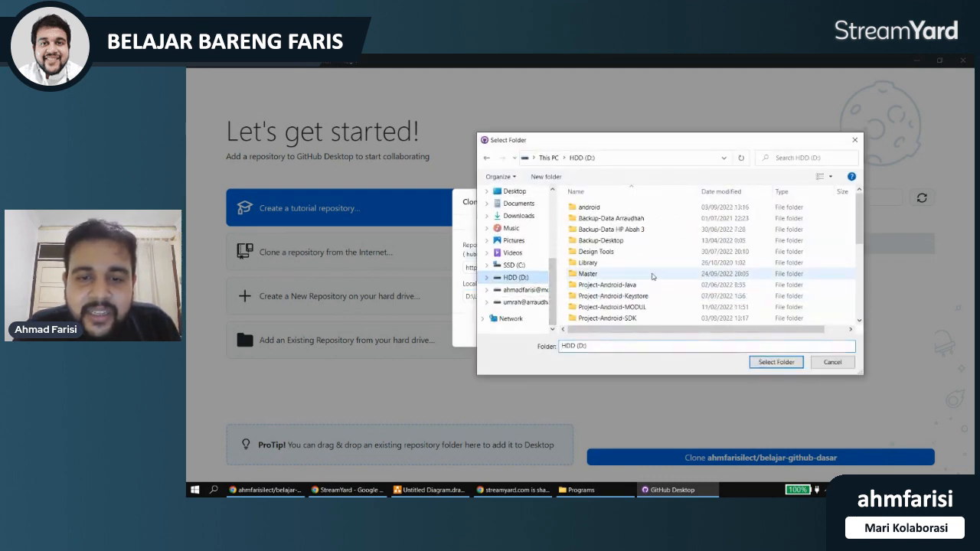
pyautogui.scroll(-5, 835, 229)
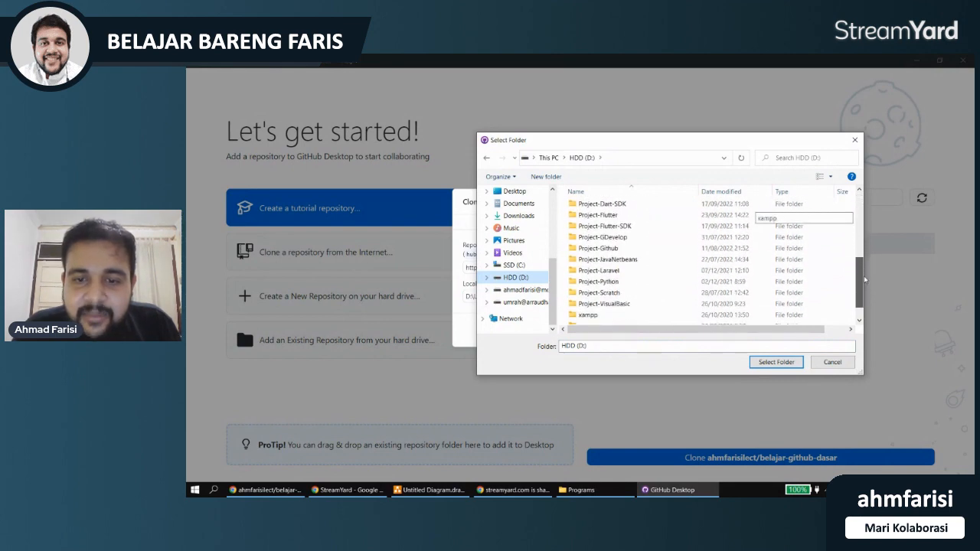
pyautogui.scroll(-1, 837, 249)
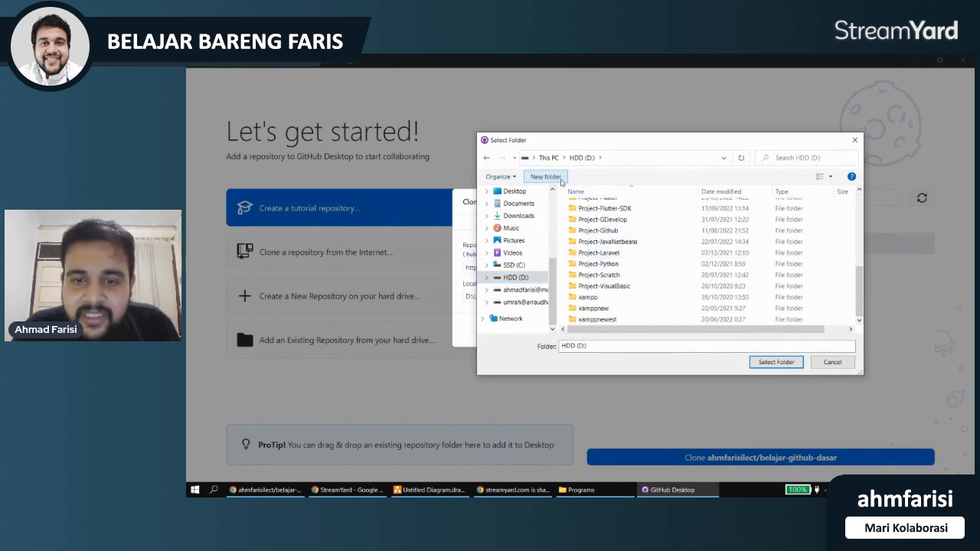
pyautogui.click(546, 176)
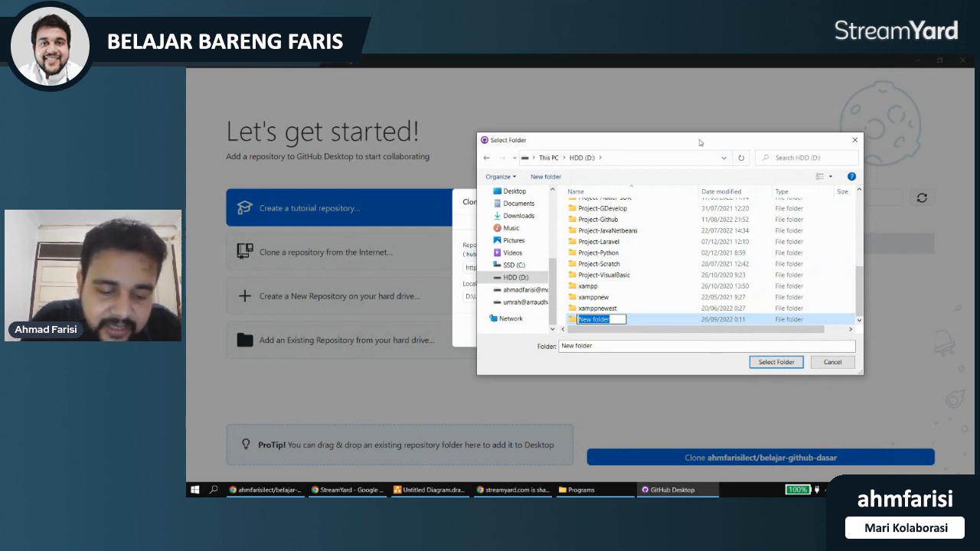
pyautogui.write('git')
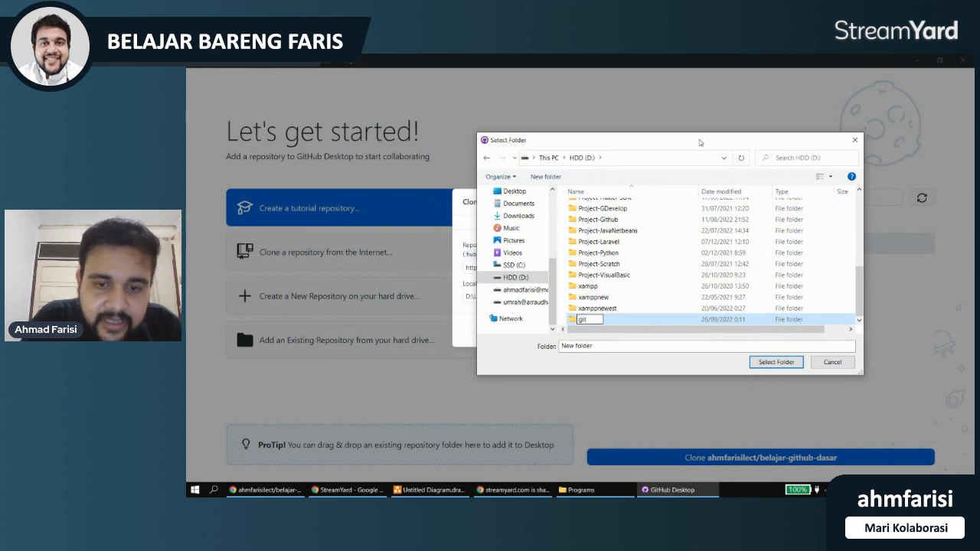
pyautogui.press('BackSpace')
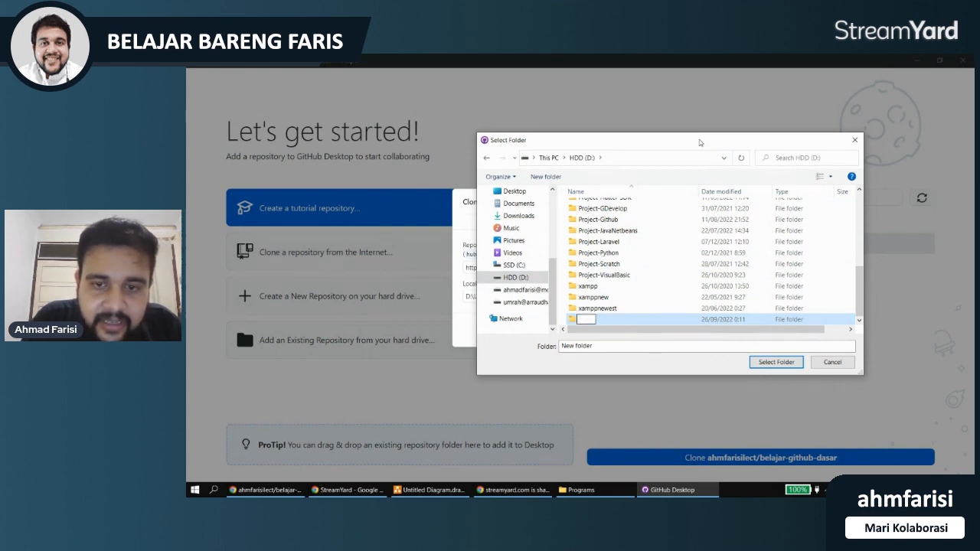
pyautogui.write('Github')
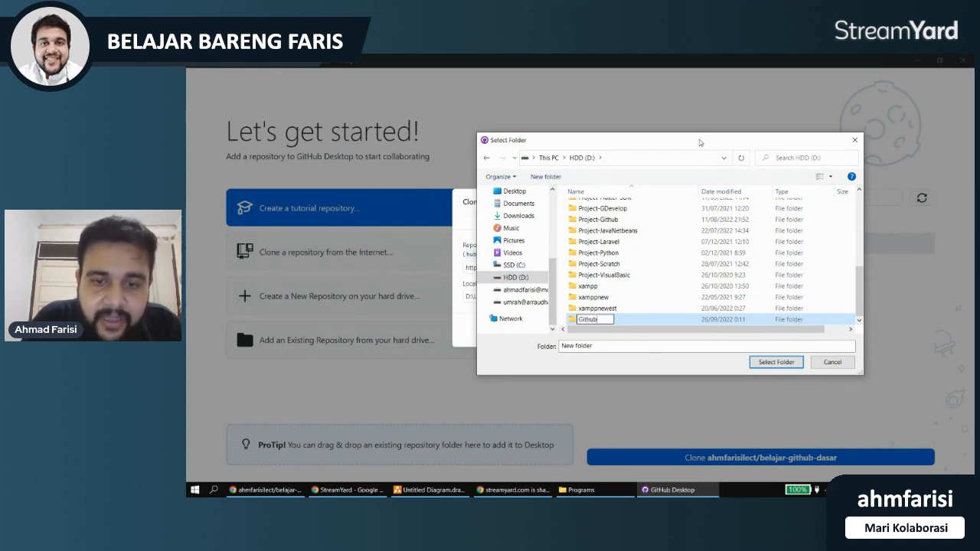
pyautogui.press('Return')
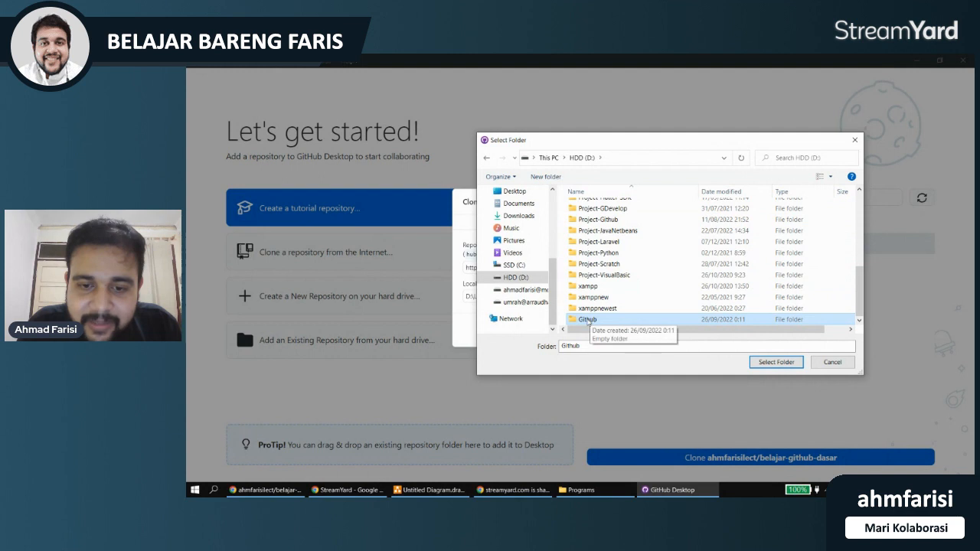
pyautogui.doubleClick(588, 320)
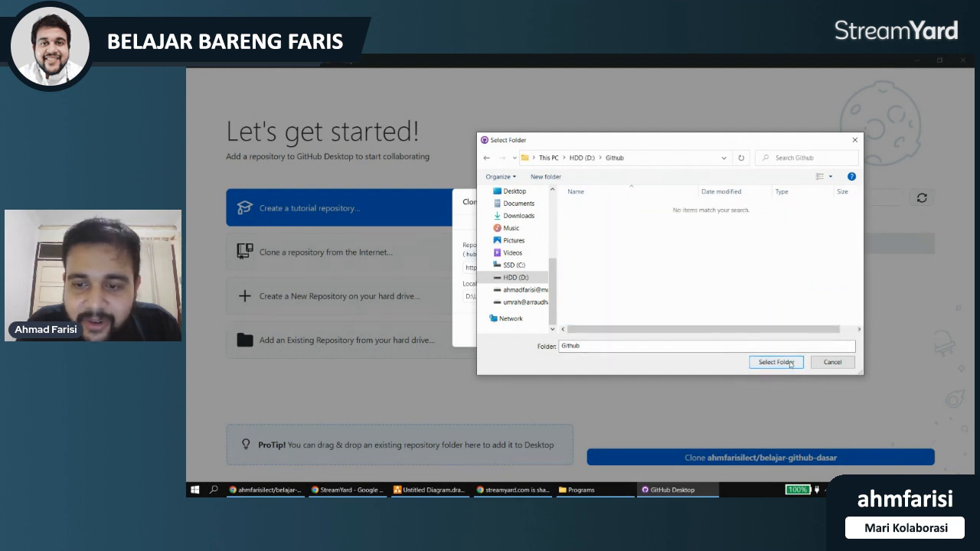
pyautogui.click(790, 362)
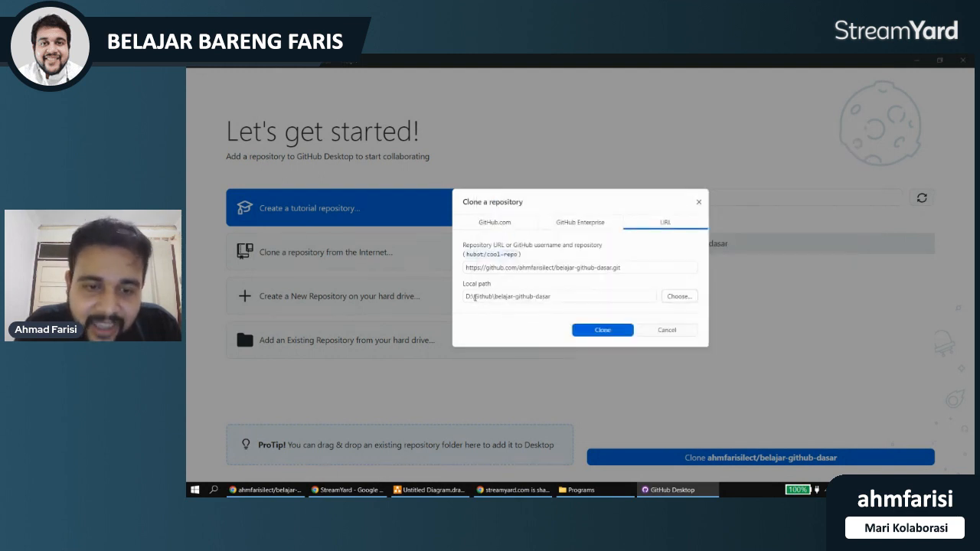
# - Compare the repository name in the URL with the local path D:\Github\belajar-github-dasar, and clone the repository
pyautogui.moveTo(474, 296); pyautogui.dragTo(496, 298)
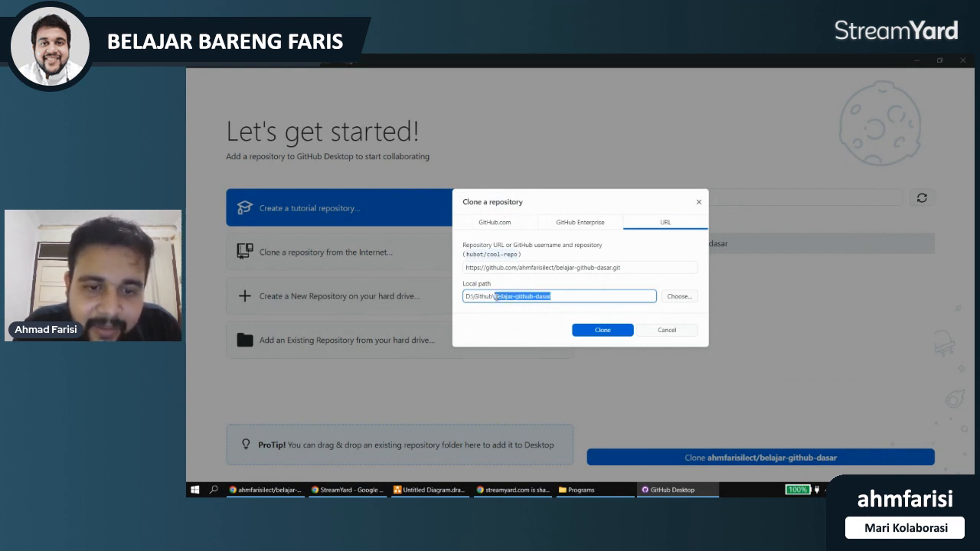
pyautogui.click(496, 297)
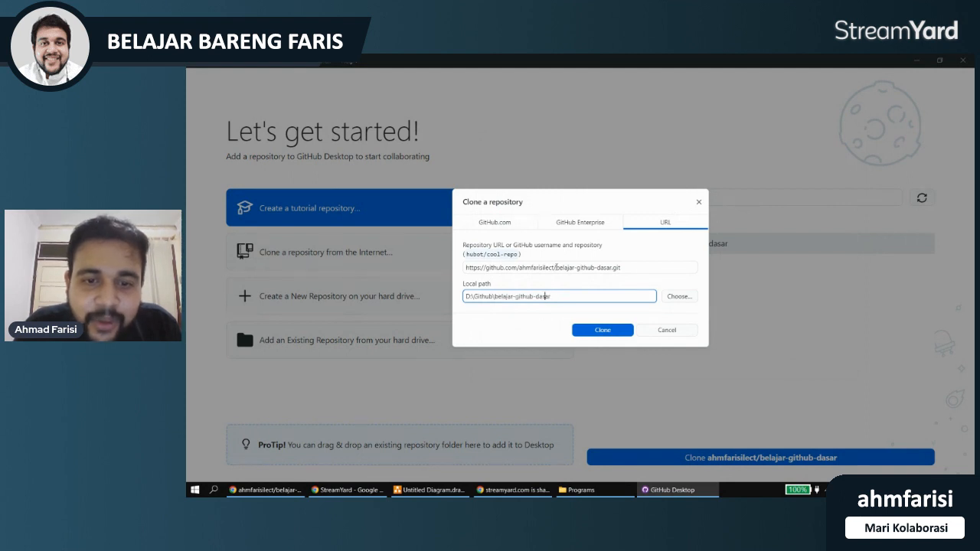
pyautogui.moveTo(555, 267); pyautogui.dragTo(612, 268)
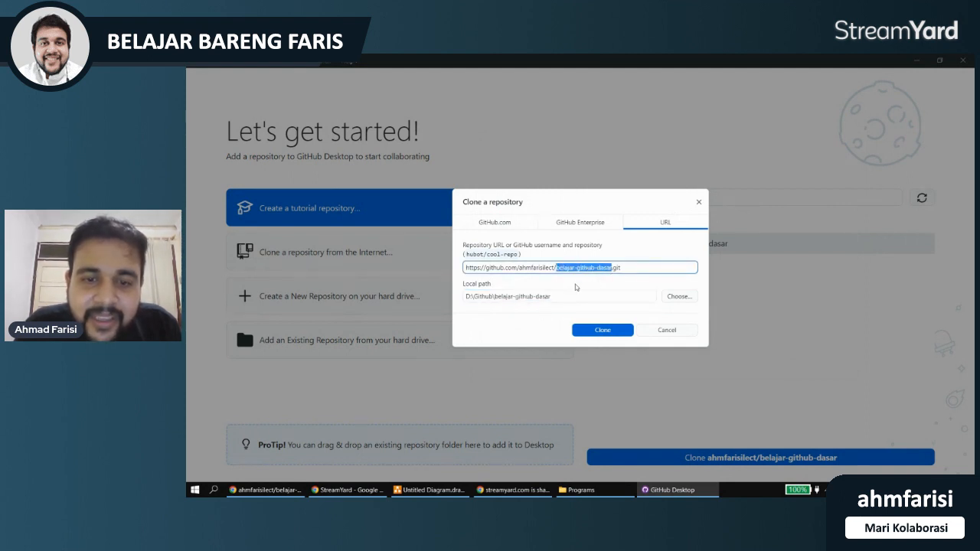
pyautogui.click(560, 296)
pyautogui.moveTo(559, 296); pyautogui.dragTo(493, 296)
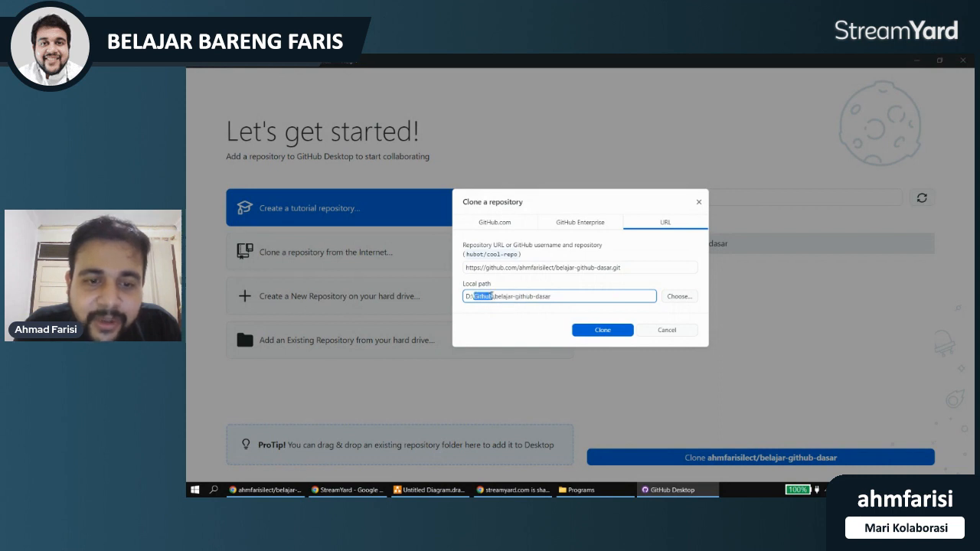
pyautogui.click(531, 296)
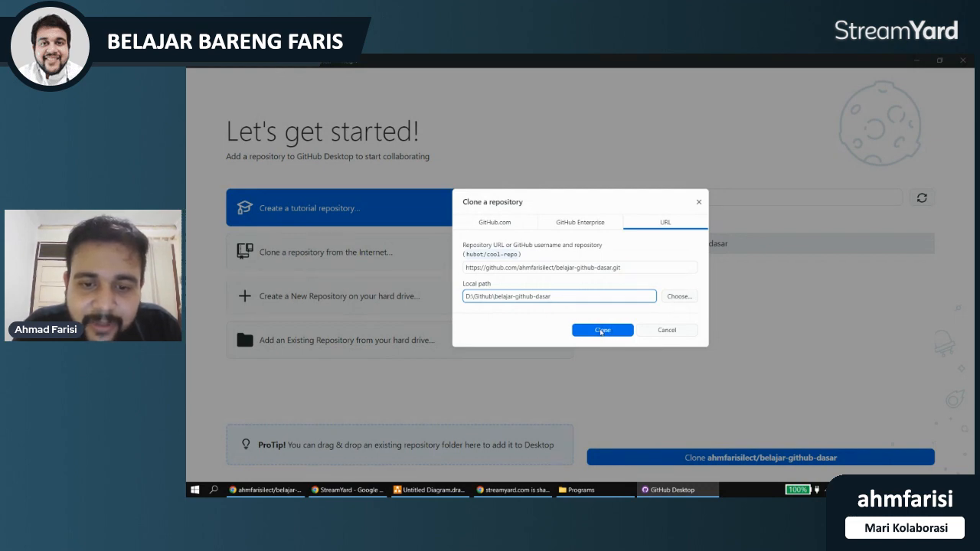
pyautogui.click(601, 331)
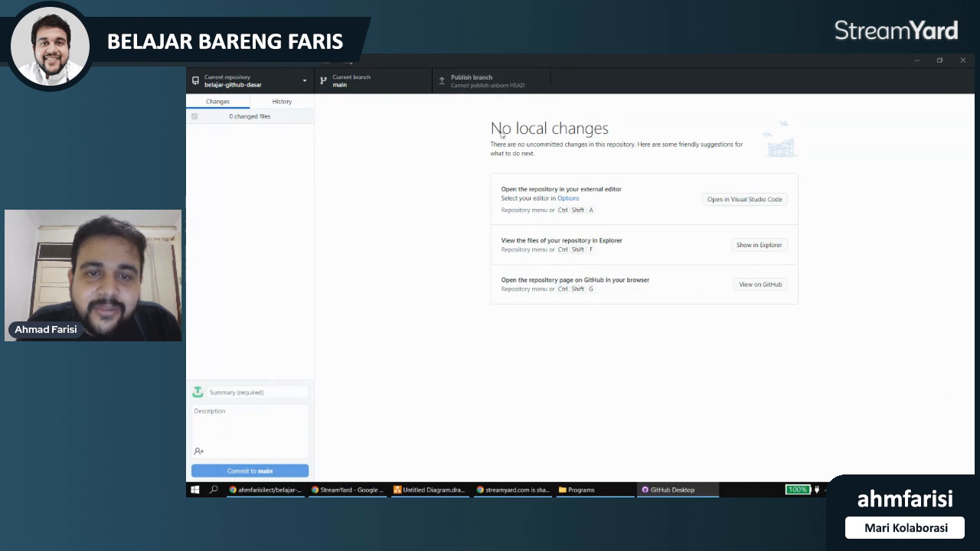
# - Switch to File Explorer and inspect the cloned belajar-github-dasar folder inside the Github folder on HDD (D:)
pyautogui.click(581, 490)
pyautogui.click(225, 343)
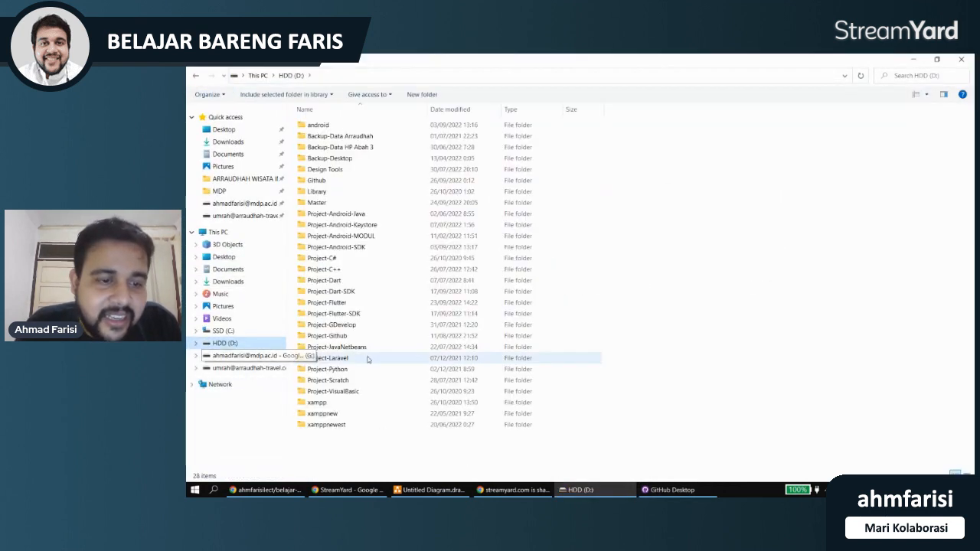
pyautogui.doubleClick(324, 184)
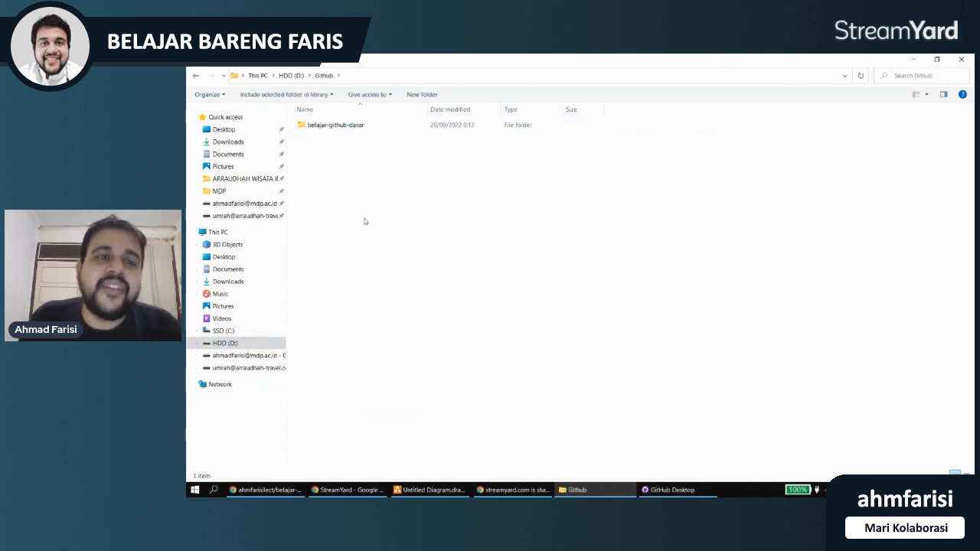
pyautogui.doubleClick(354, 126)
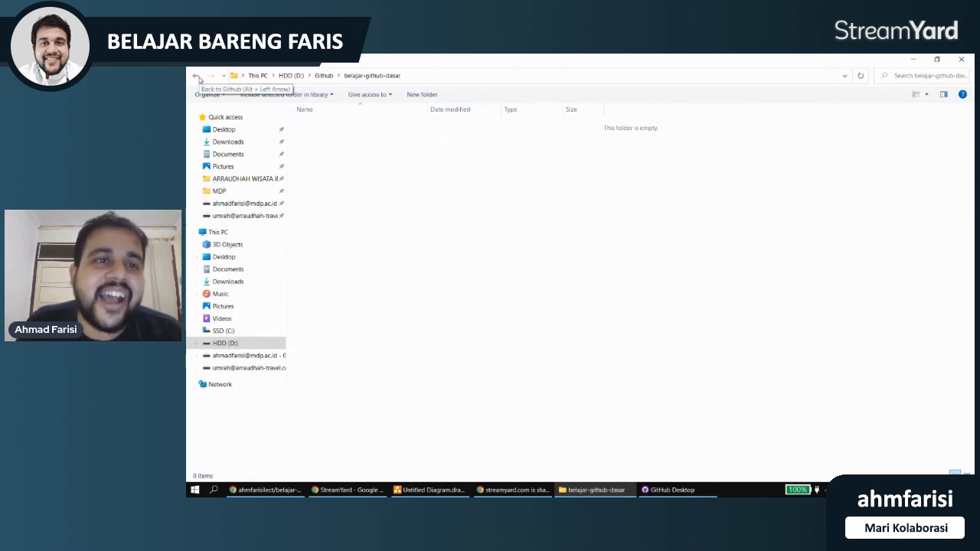
pyautogui.click(196, 75)
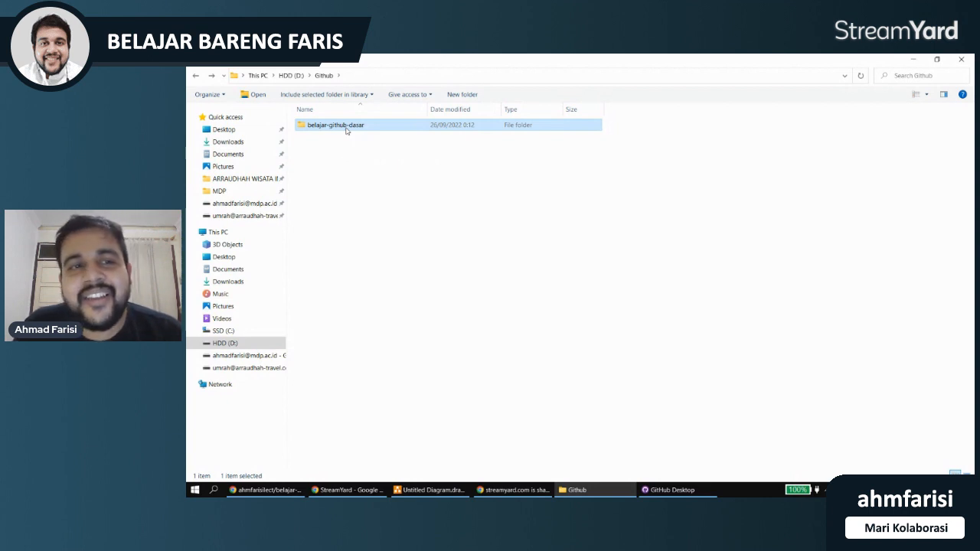
pyautogui.doubleClick(346, 129)
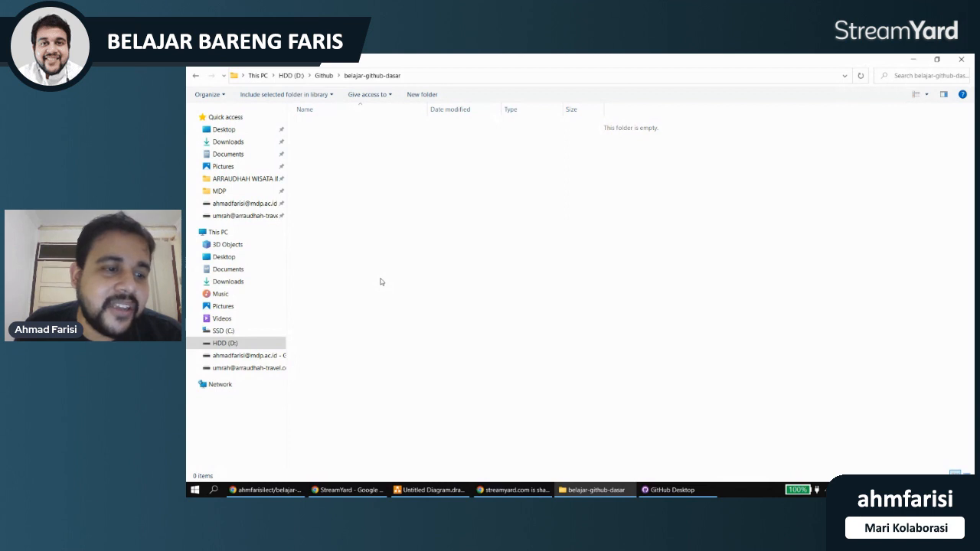
# - Open 2017-C1.cpp from the Project-C++ folder on HDD (D:) in Notepad++ and read through its code
pyautogui.click(288, 76)
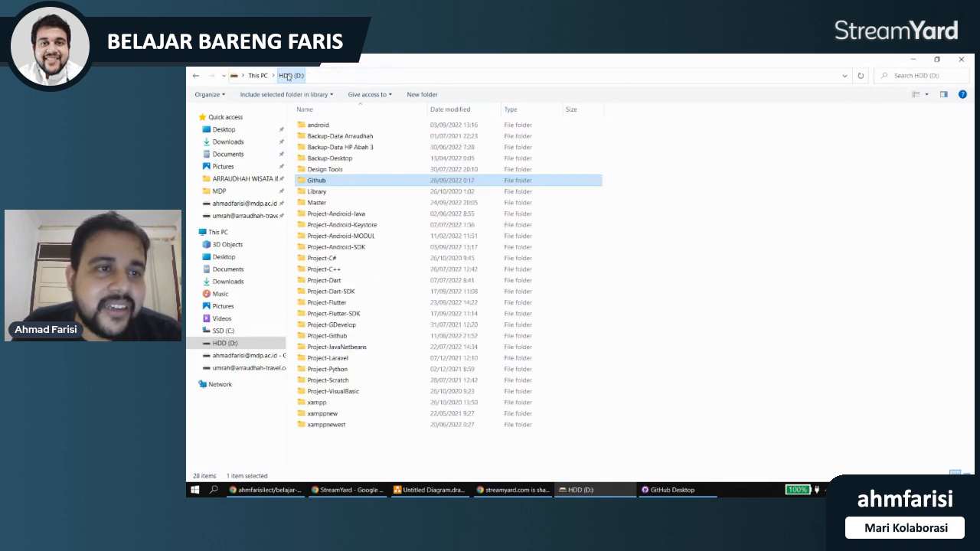
pyautogui.doubleClick(340, 269)
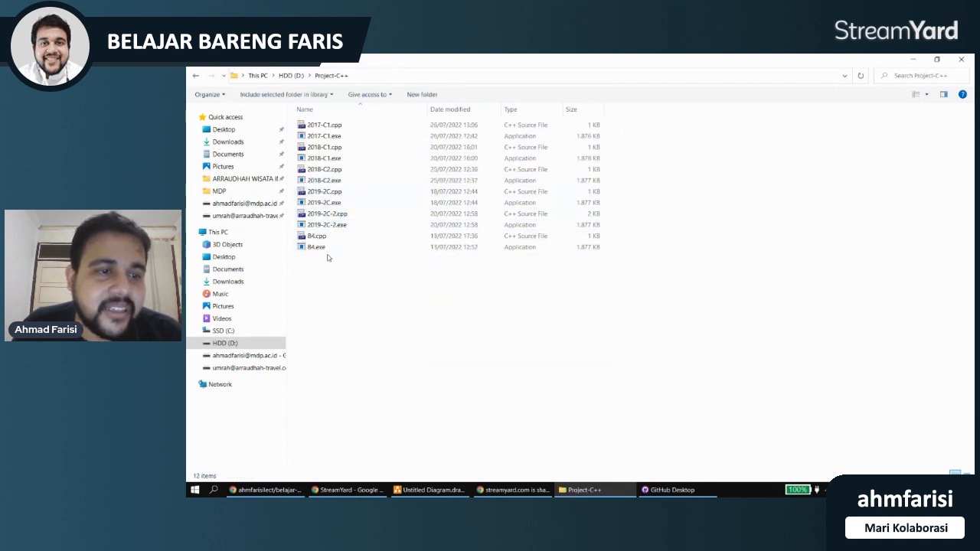
pyautogui.click(330, 126)
pyautogui.rightClick(331, 126)
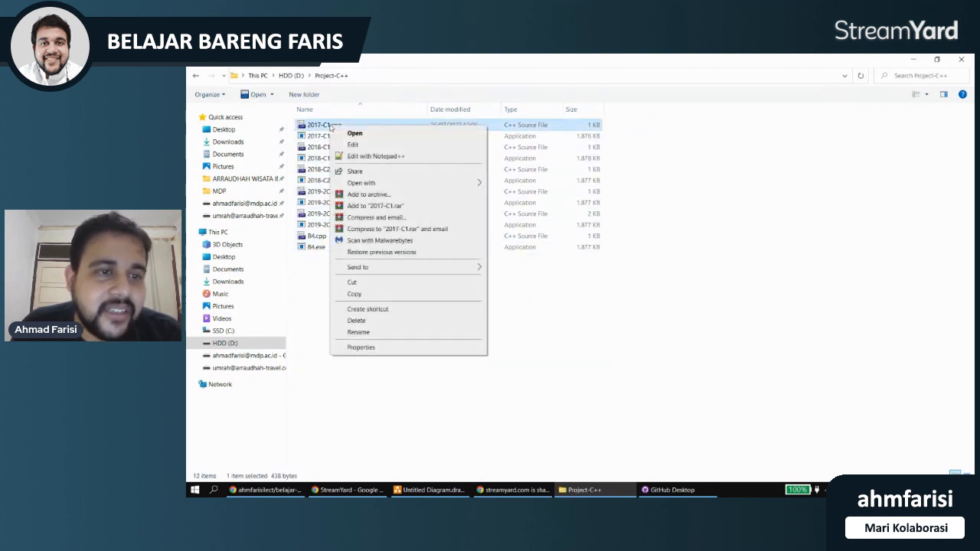
pyautogui.click(375, 156)
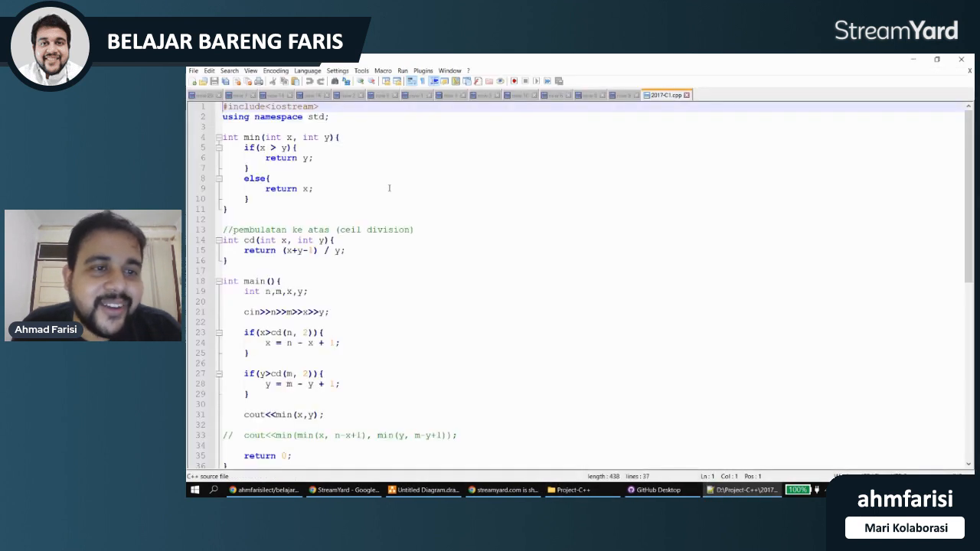
pyautogui.keyDown('ctrl'); pyautogui.scroll(-2, 451, 192); pyautogui.keyUp('ctrl')
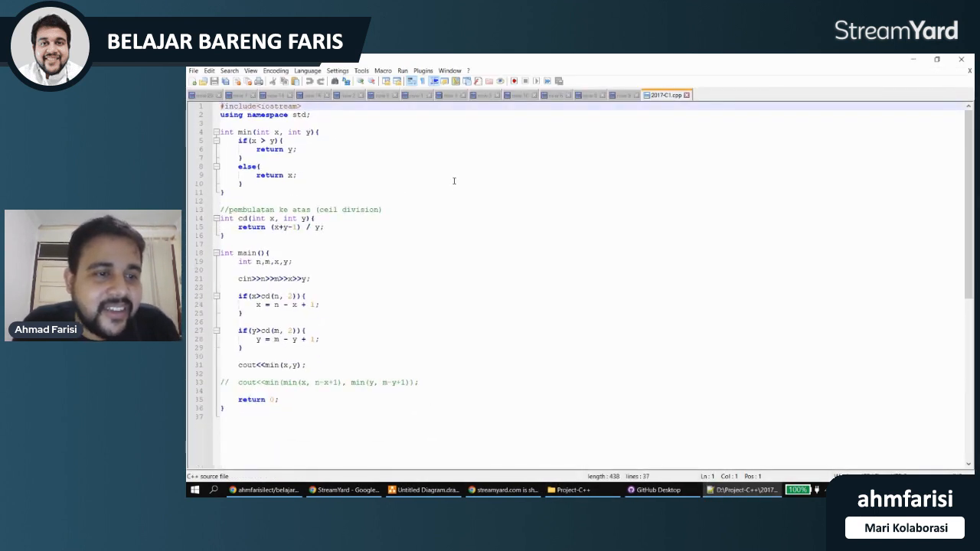
pyautogui.scroll(-3, 456, 174)
pyautogui.scroll(3, 457, 175)
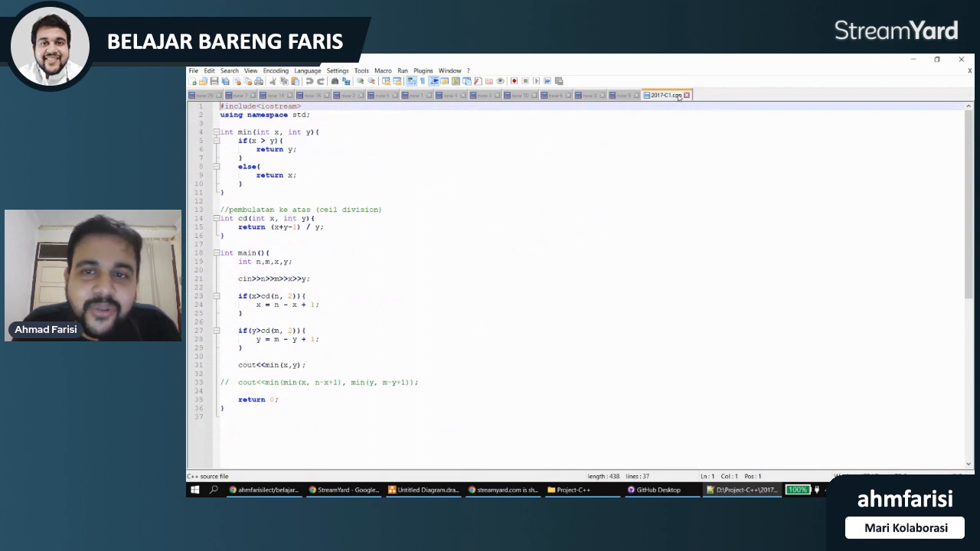
# - Leave Notepad++ and copy 2017-C1.cpp from the Project-C++ folder in File Explorer
pyautogui.click(912, 60)
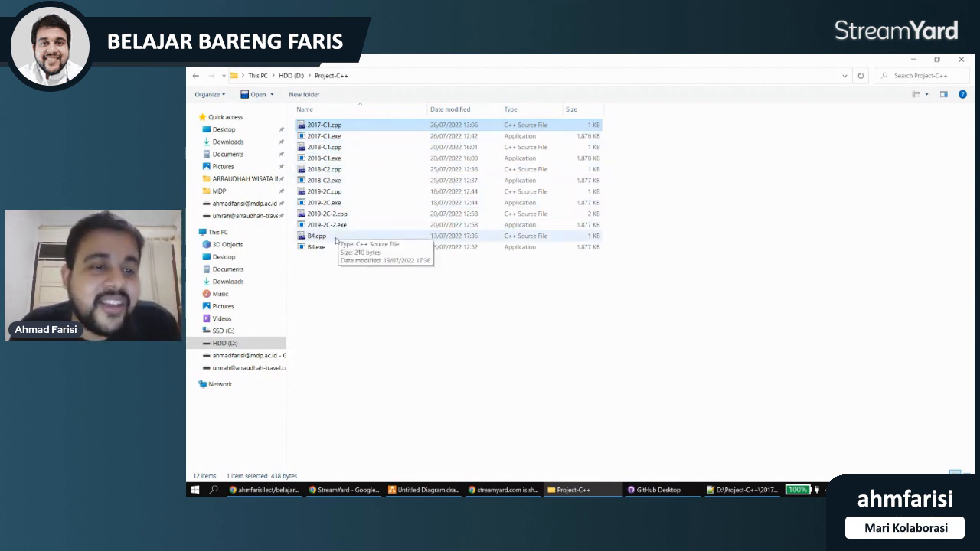
pyautogui.rightClick(328, 130)
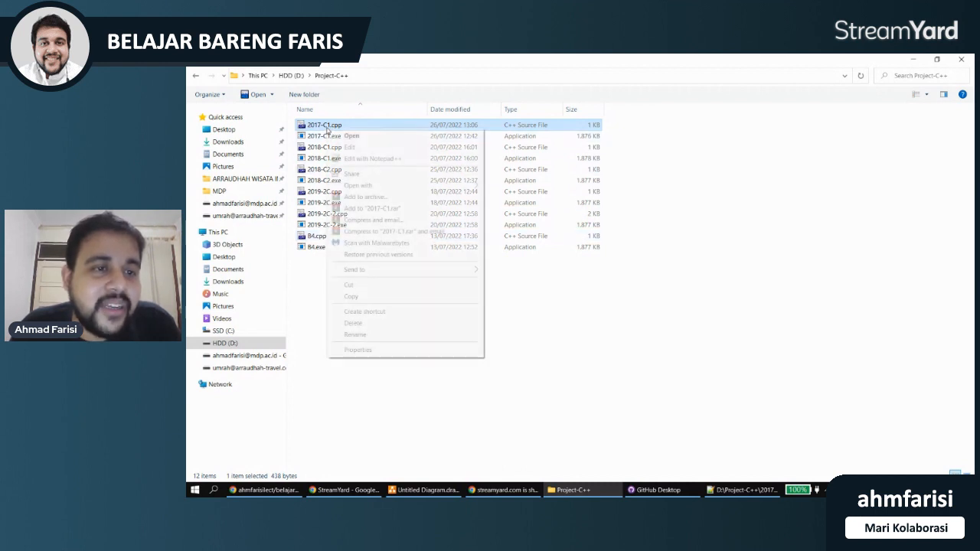
pyautogui.click(354, 296)
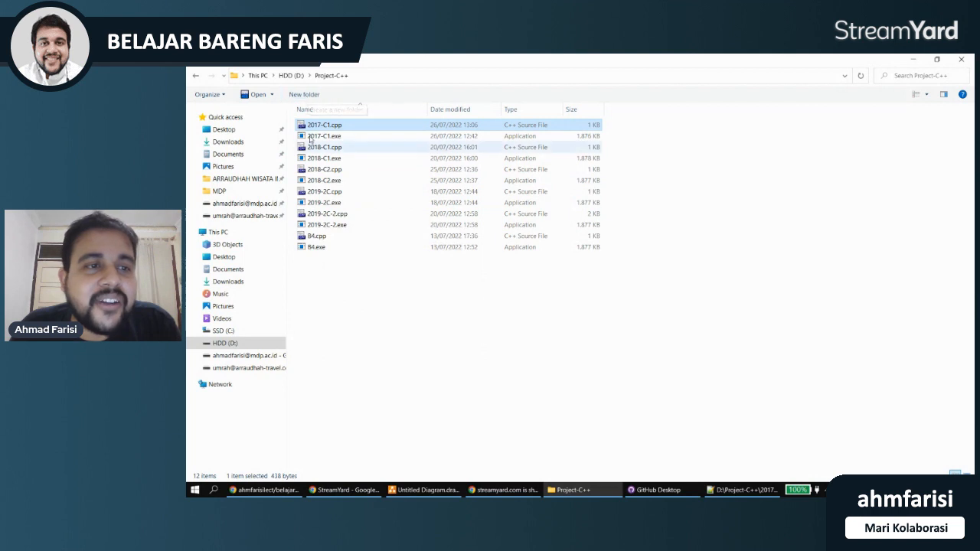
# - Examine the LaundryPalembang project inside Project-Android-Java on HDD (D:), select all its files as an example, and return to the drive's root
pyautogui.click(291, 75)
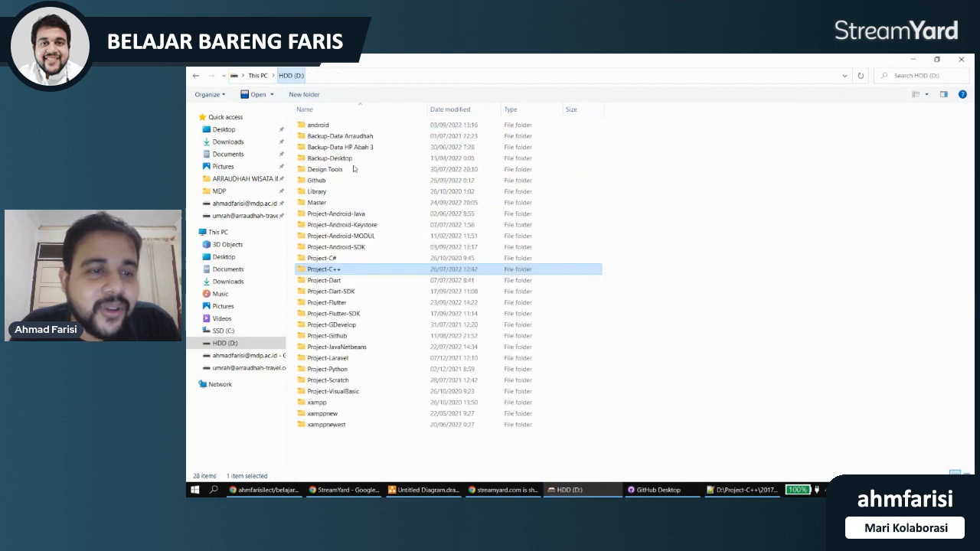
pyautogui.doubleClick(346, 217)
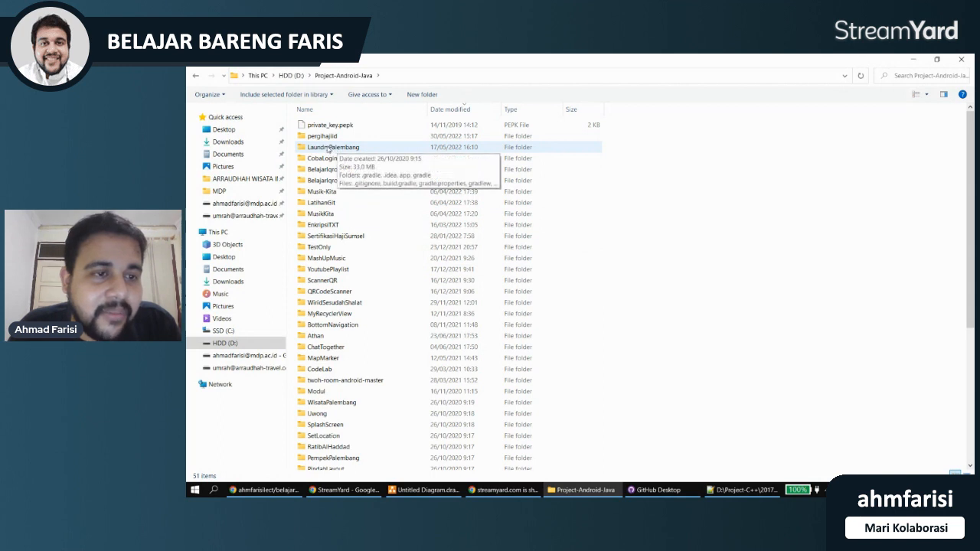
pyautogui.doubleClick(329, 147)
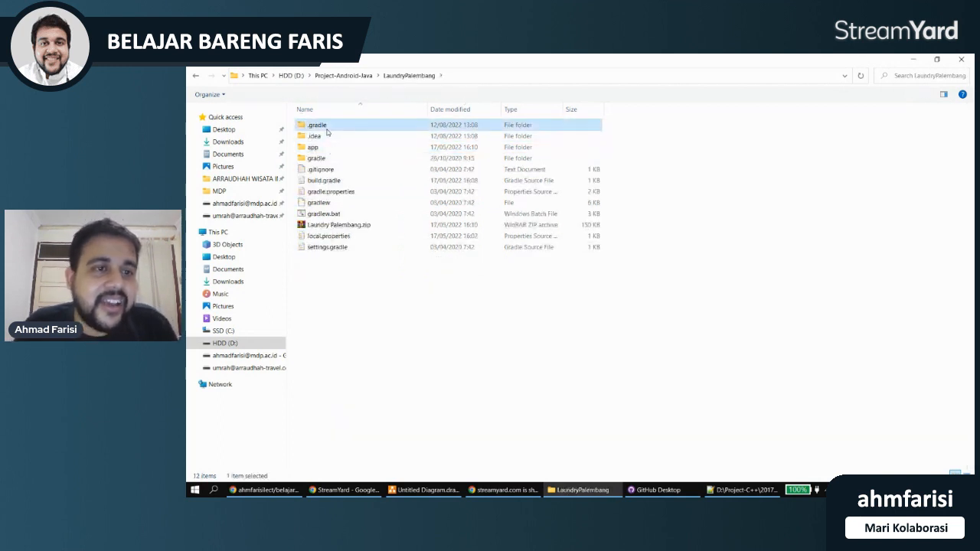
pyautogui.hotkey('ctrl', 'a')
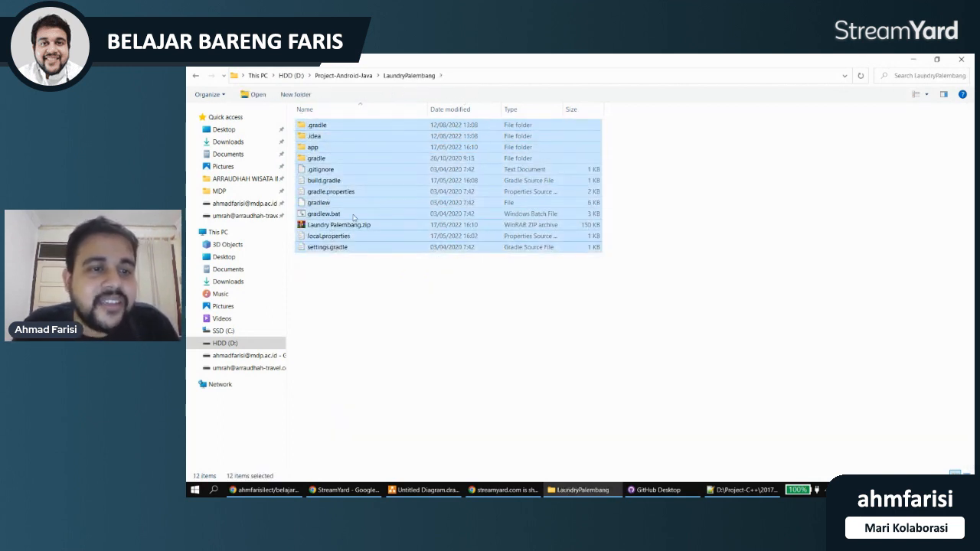
pyautogui.click(298, 77)
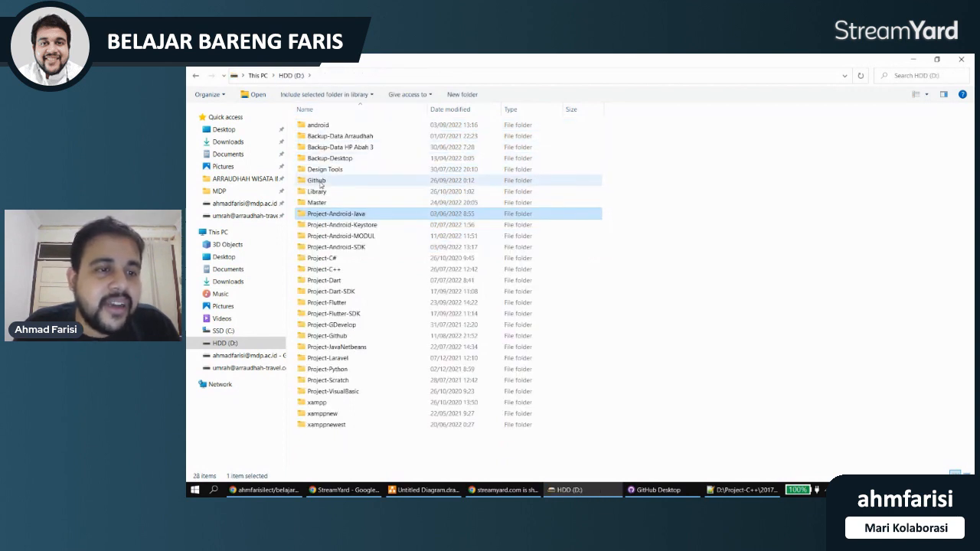
# - Paste the copied 2017-C1.cpp into the belajar-github-dasar folder inside Github
pyautogui.doubleClick(318, 184)
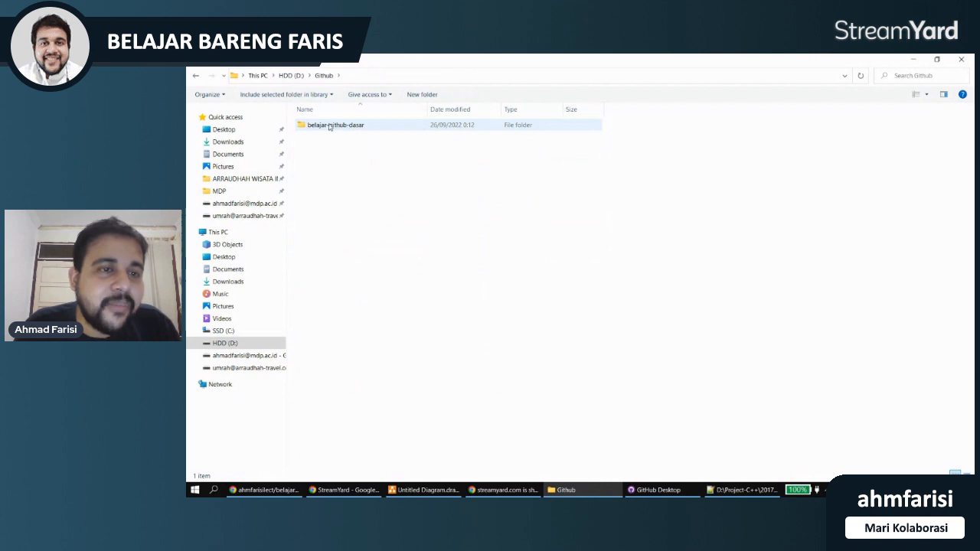
pyautogui.doubleClick(343, 127)
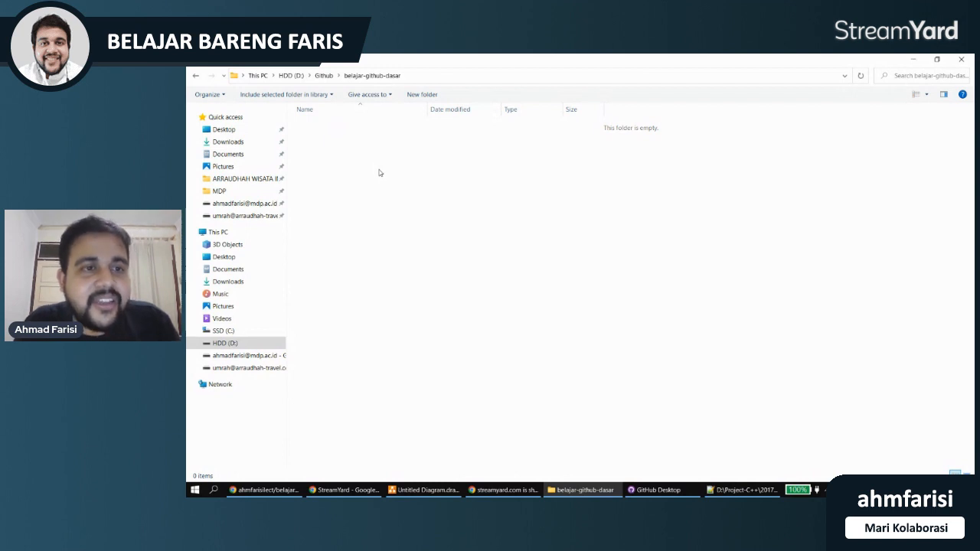
pyautogui.hotkey('ctrl', 'v')
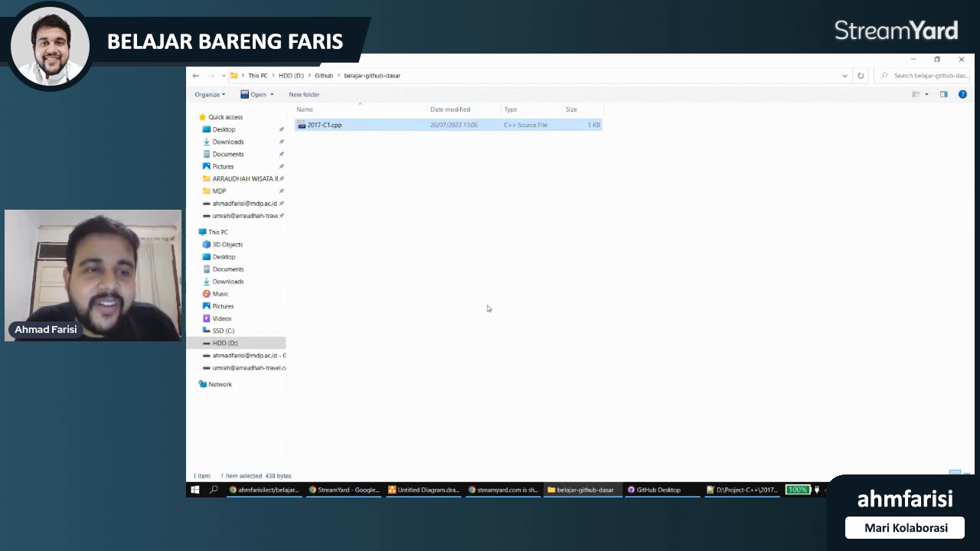
# - Switch to GitHub Desktop, compare its changed file with the belajar-github-dasar folder contents, and read through the 2017-C1.cpp diff
pyautogui.click(656, 493)
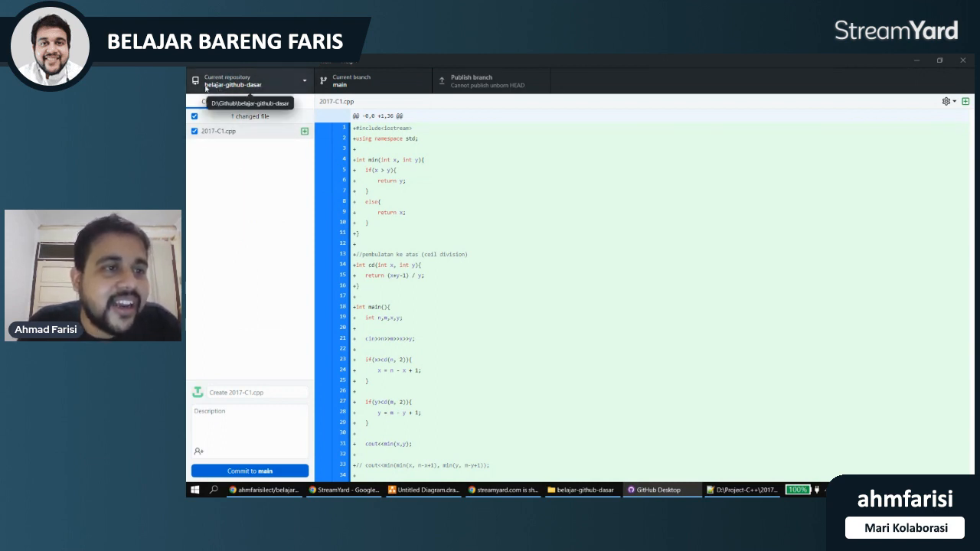
pyautogui.click(583, 490)
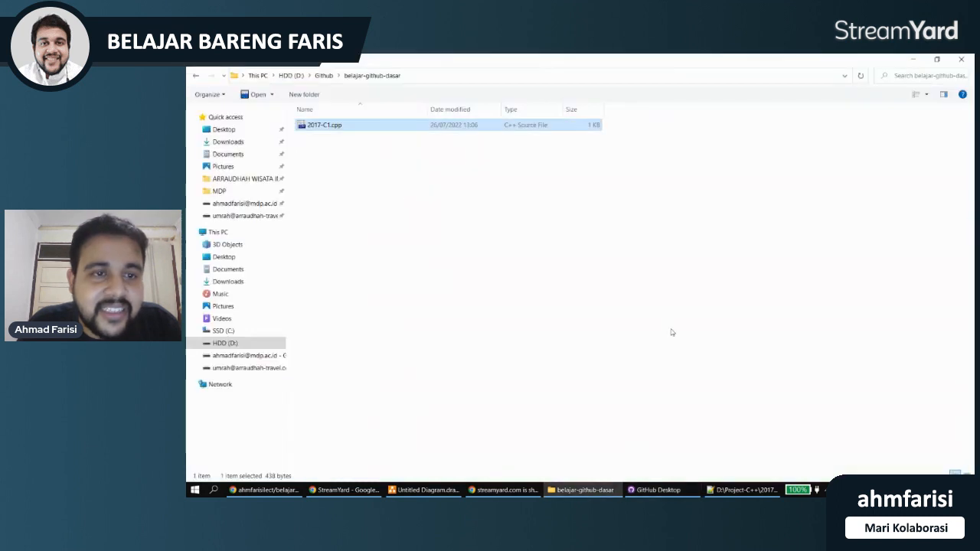
pyautogui.click(372, 76)
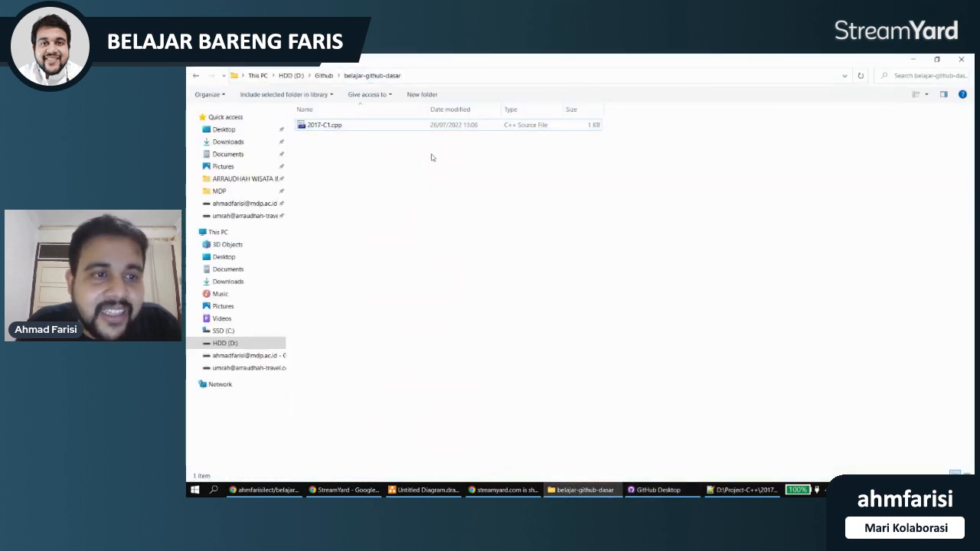
pyautogui.click(583, 496)
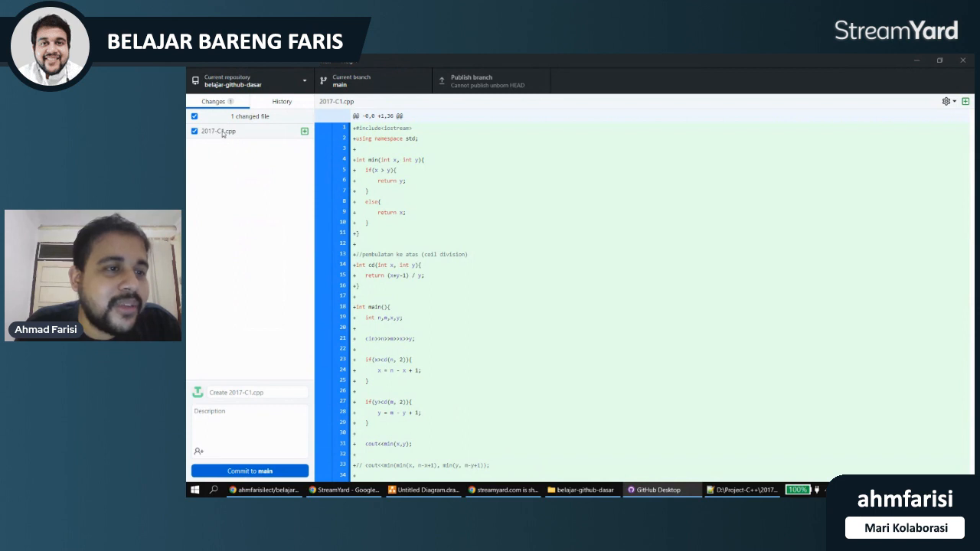
pyautogui.scroll(-2, 475, 200)
pyautogui.scroll(2, 475, 200)
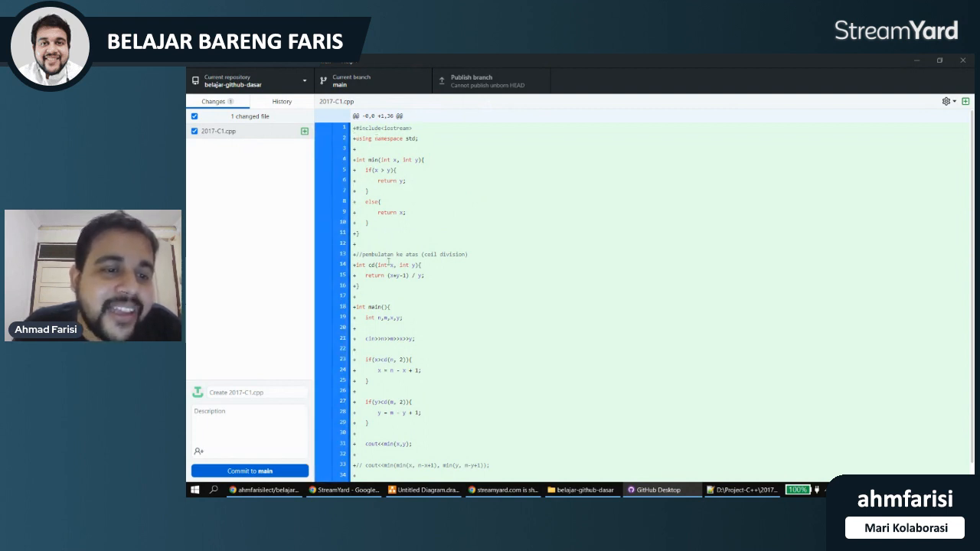
pyautogui.scroll(-1, 387, 293)
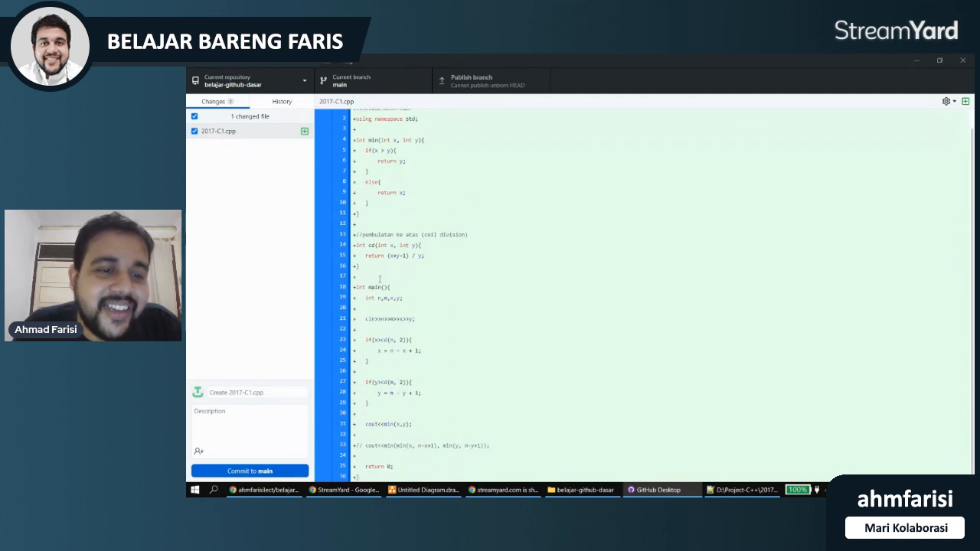
# - Switch to Notepad++, close the original 2017-C1.cpp and put the editor away
pyautogui.click(757, 490)
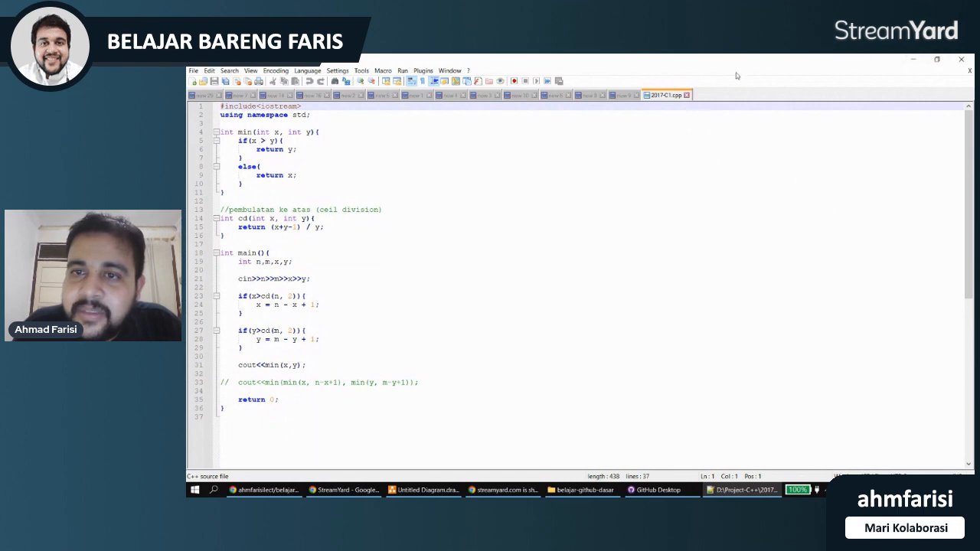
pyautogui.click(686, 95)
pyautogui.click(912, 59)
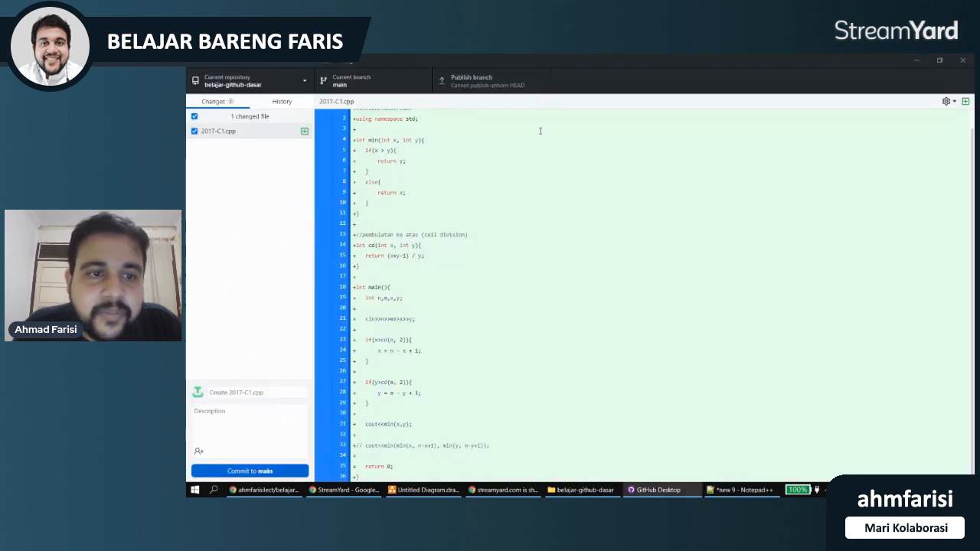
# - Open the 2017-C1.cpp copy from the belajar-github-dasar folder in Dev-C++ IDE
pyautogui.click(582, 490)
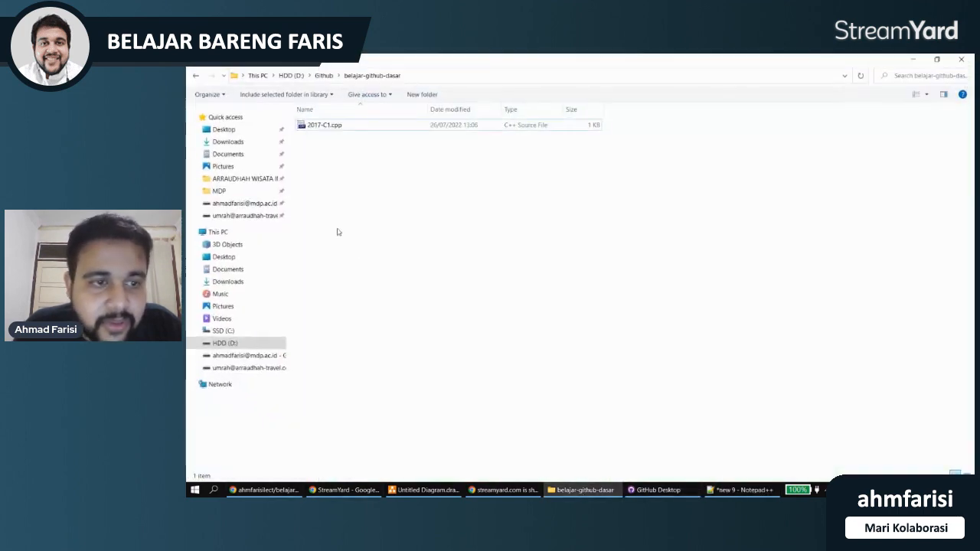
pyautogui.click(337, 128)
pyautogui.rightClick(337, 129)
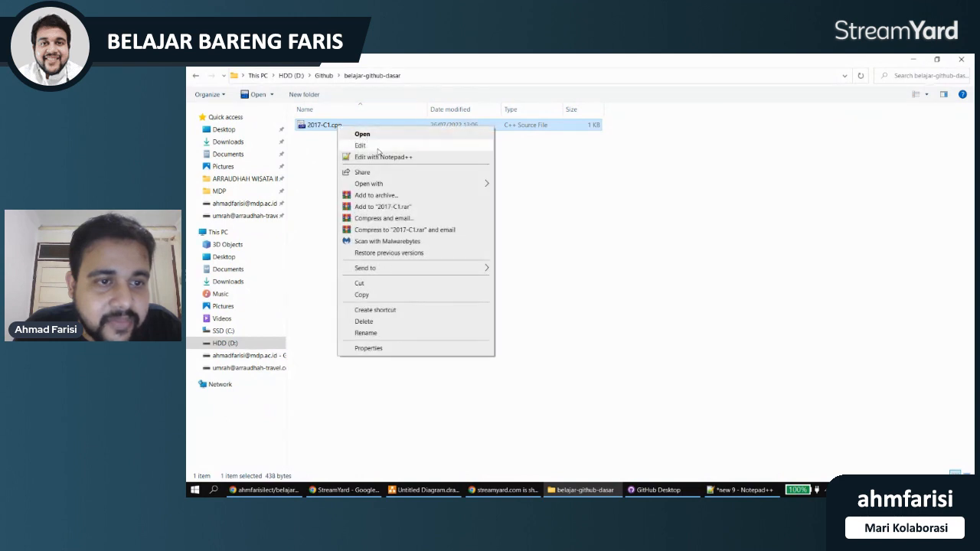
pyautogui.moveTo(382, 185)
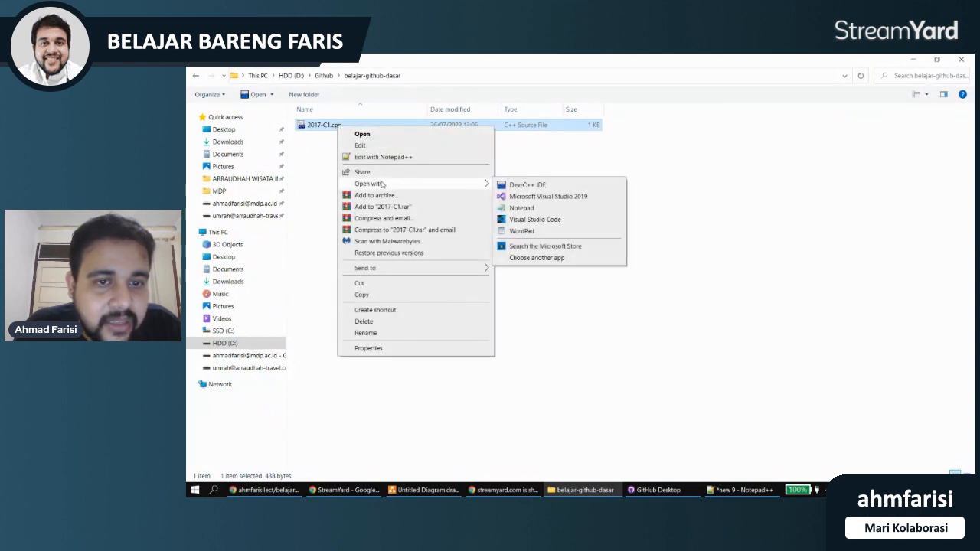
pyautogui.click(527, 187)
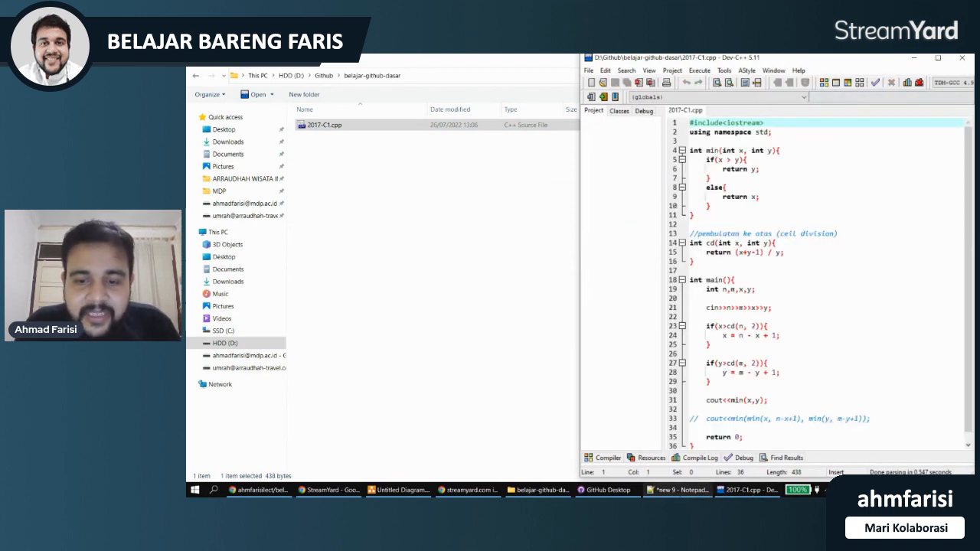
# - Arrange GitHub Desktop on the left half of the screen and a narrowed Dev-C++ window beside it so both stay visible
pyautogui.click(599, 494)
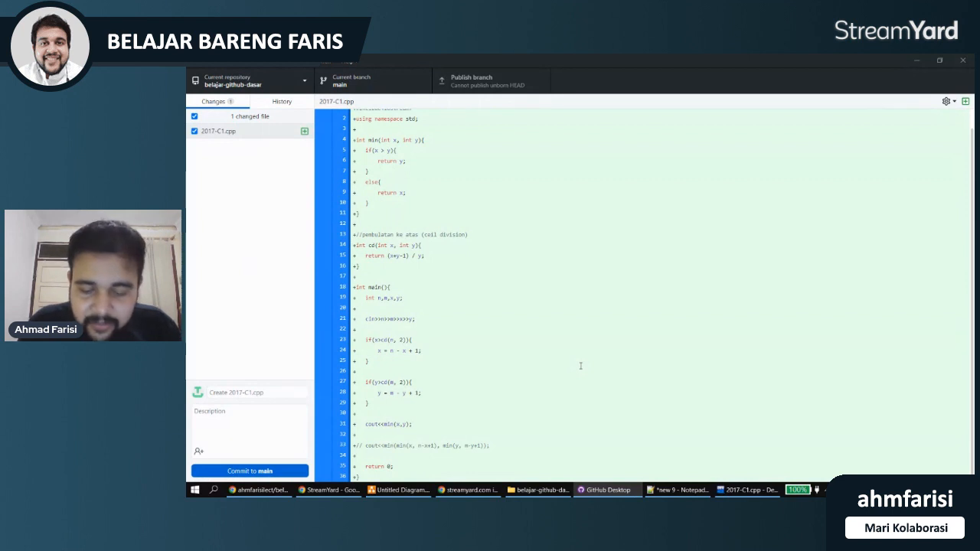
pyautogui.press('super+Down')
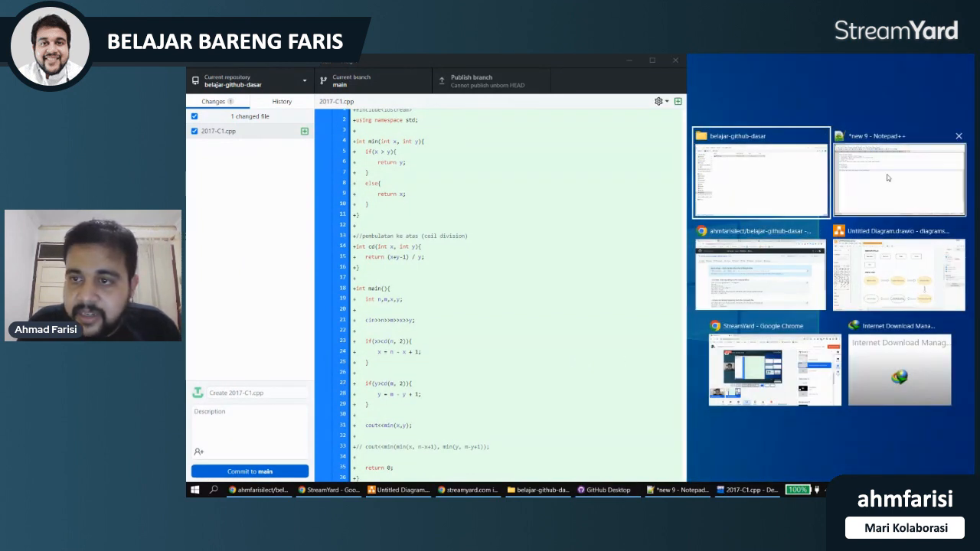
pyautogui.click(530, 69)
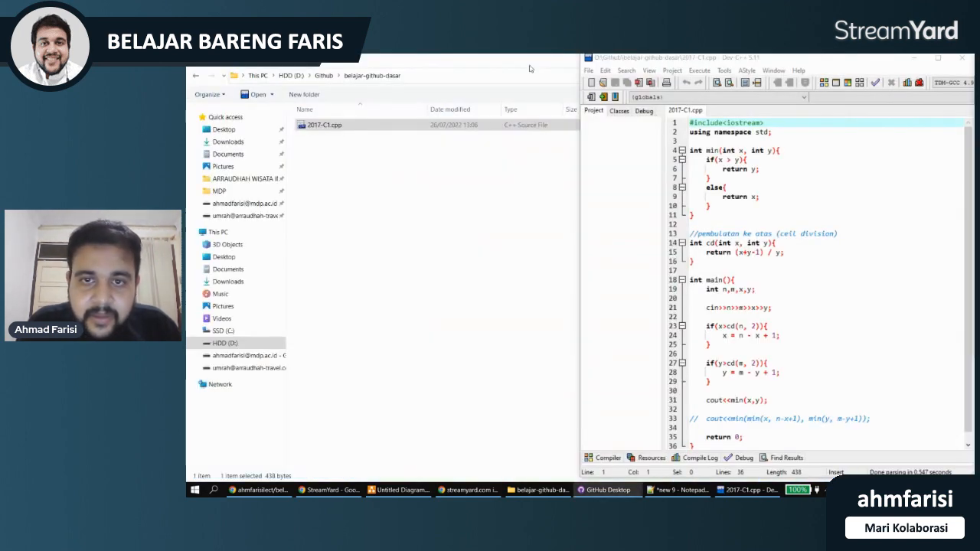
pyautogui.press('super+Left')
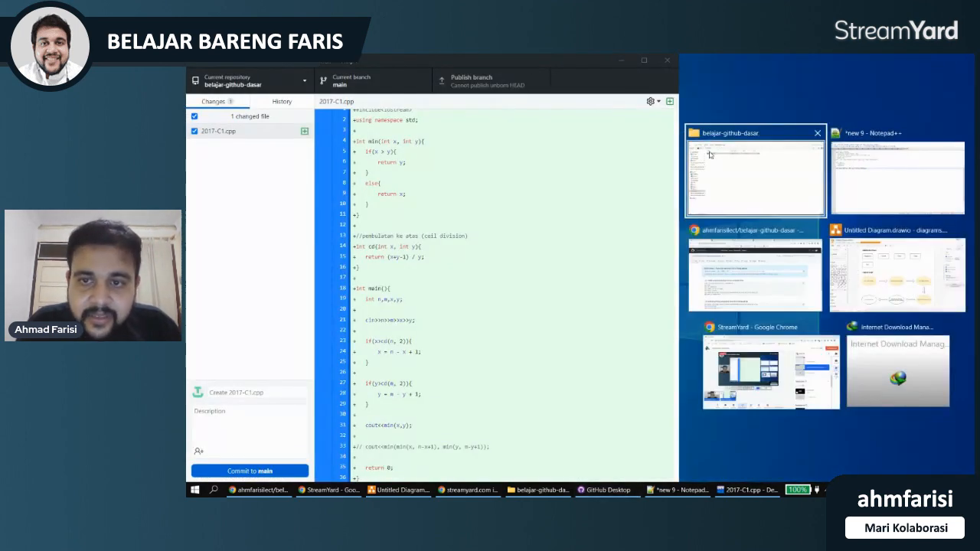
pyautogui.click(681, 157)
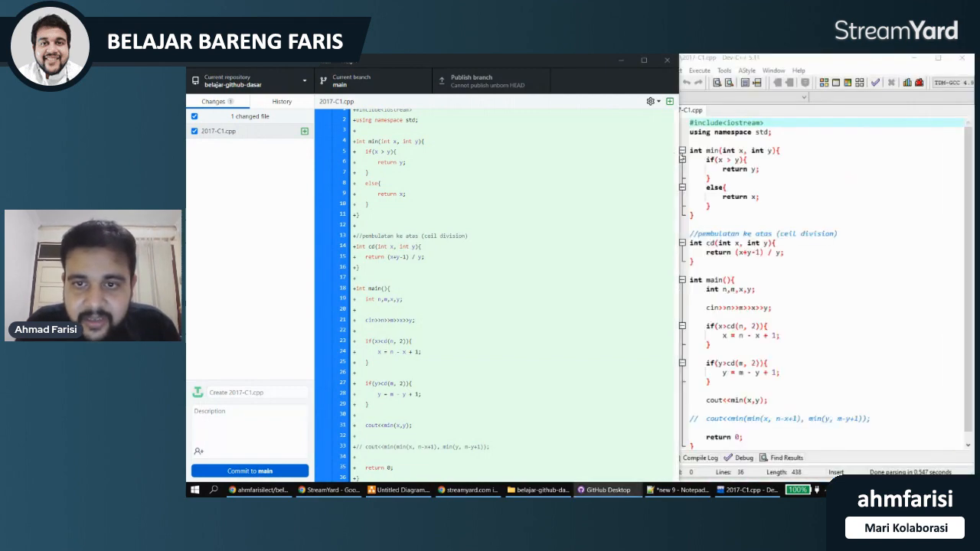
pyautogui.moveTo(677, 154); pyautogui.dragTo(590, 157)
pyautogui.click(749, 168)
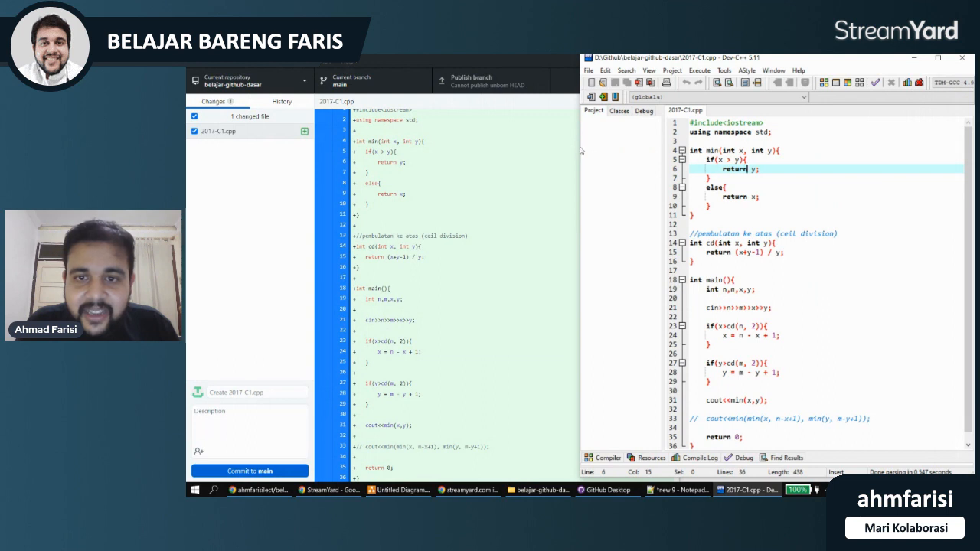
pyautogui.moveTo(580, 146); pyautogui.dragTo(624, 147)
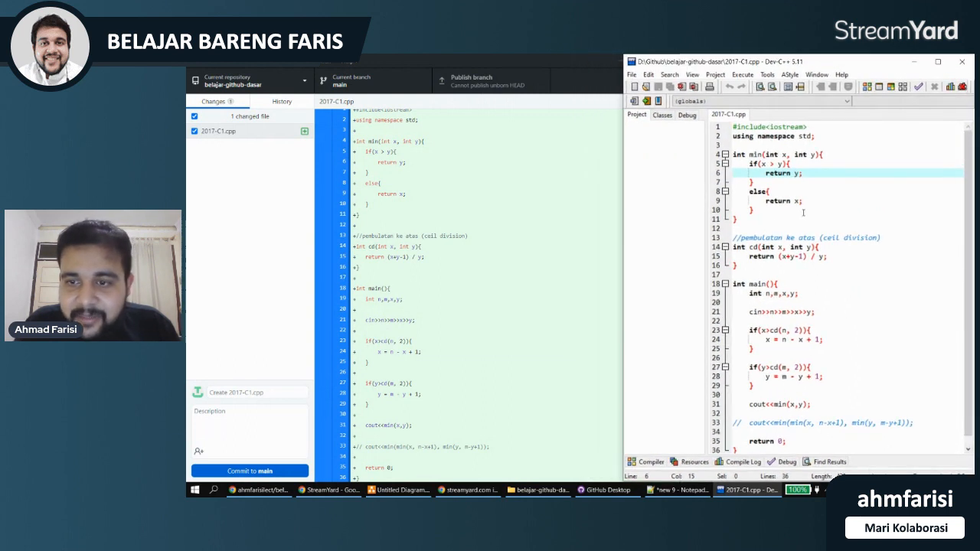
# - Add the line #include<conio.h> below #include<iostream> in 2017-C1.cpp in Dev-C++
pyautogui.click(823, 131)
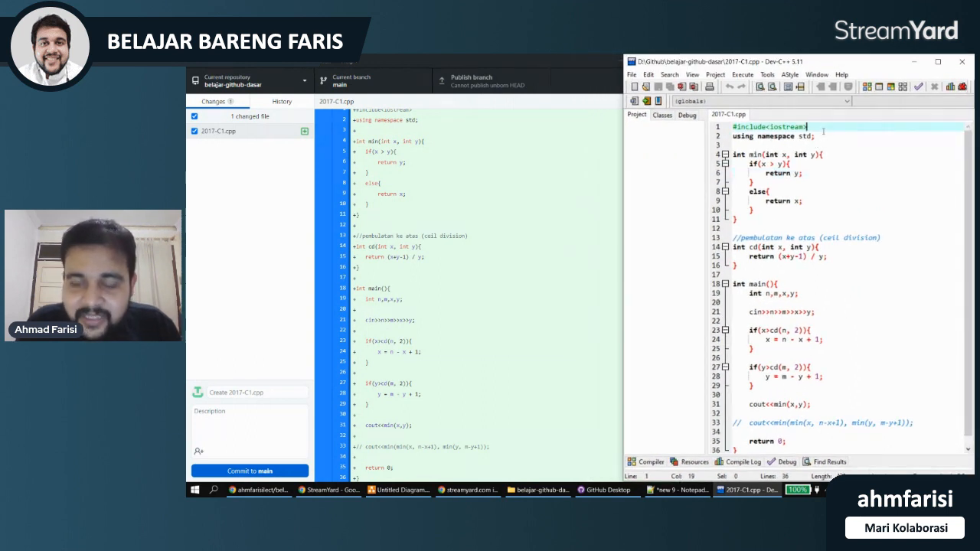
pyautogui.press('Return')
pyautogui.scroll(1, 427, 157)
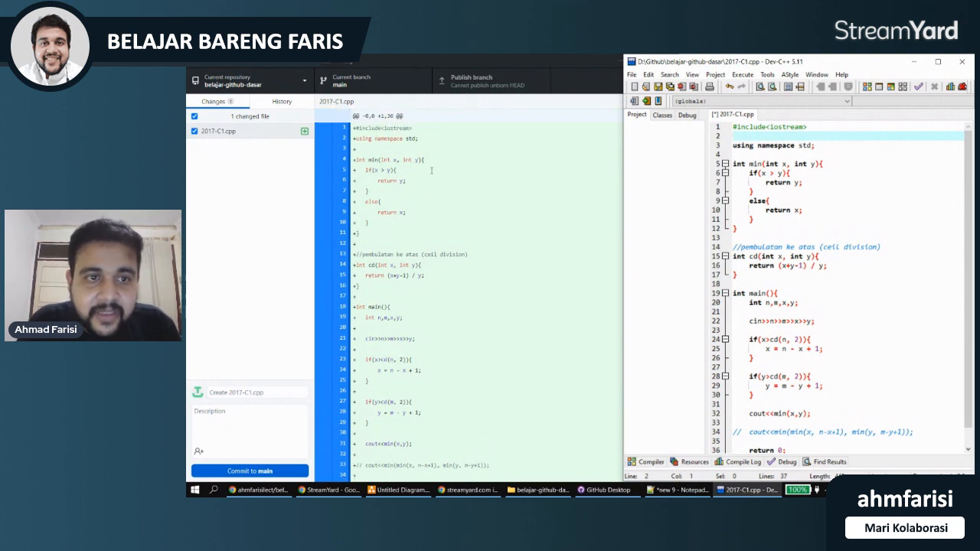
pyautogui.write('#inc')
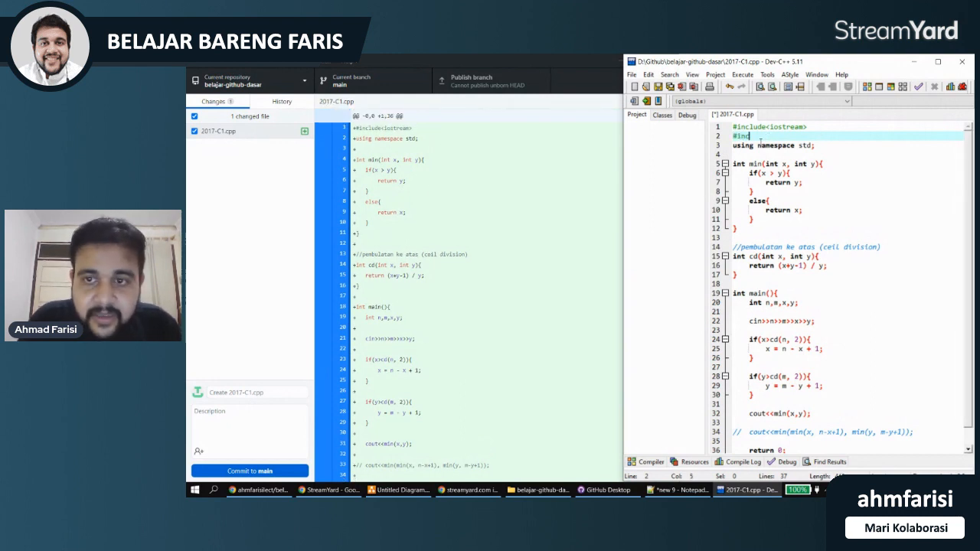
pyautogui.write('lude<conio.h>')
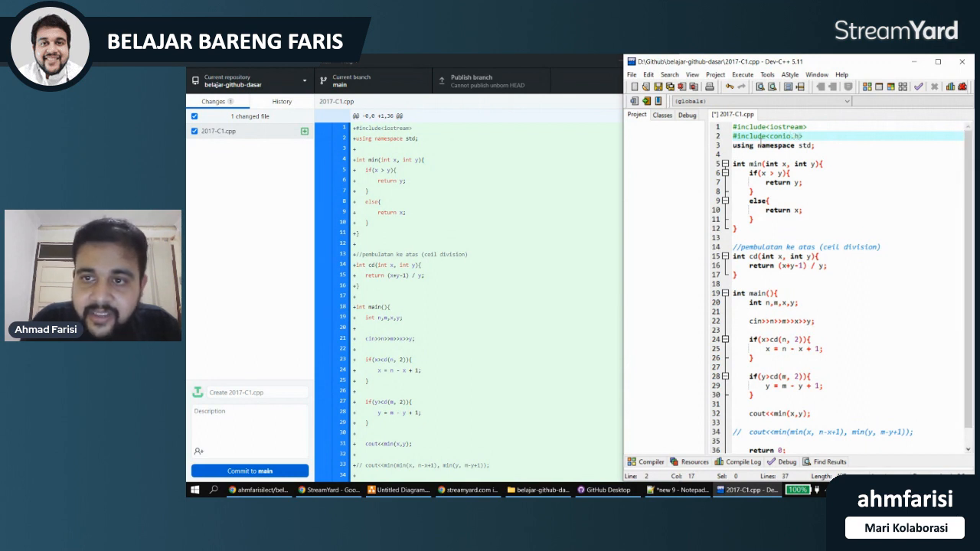
pyautogui.scroll(-1, 802, 265)
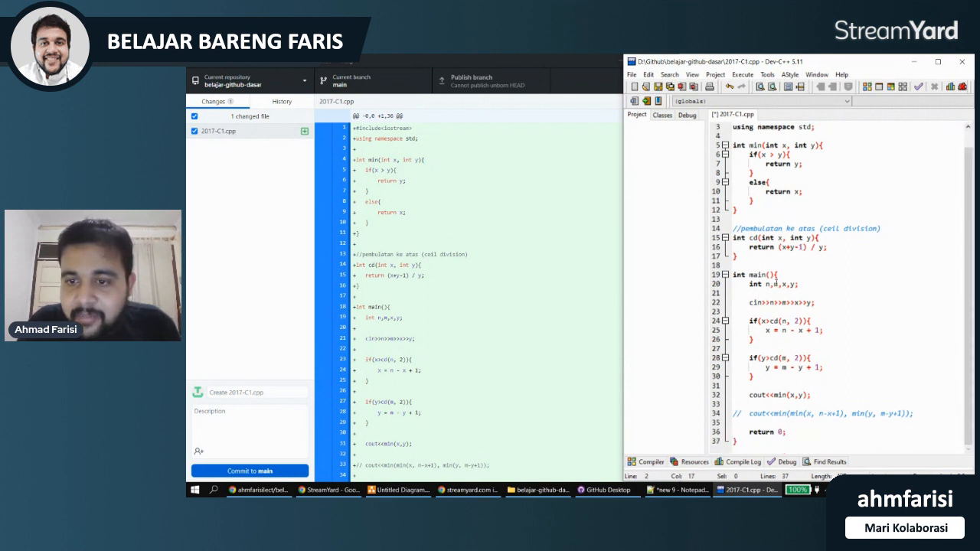
# - Add the line getch(); before return 0; in the main function of 2017-C1.cpp, followed by a blank line
pyautogui.click(800, 423)
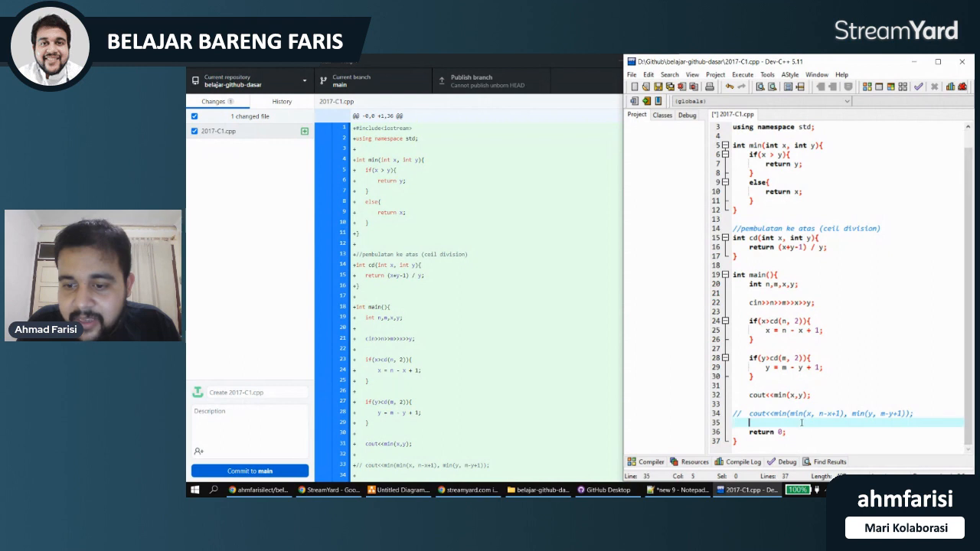
pyautogui.press('Return')
pyautogui.write('getch()')
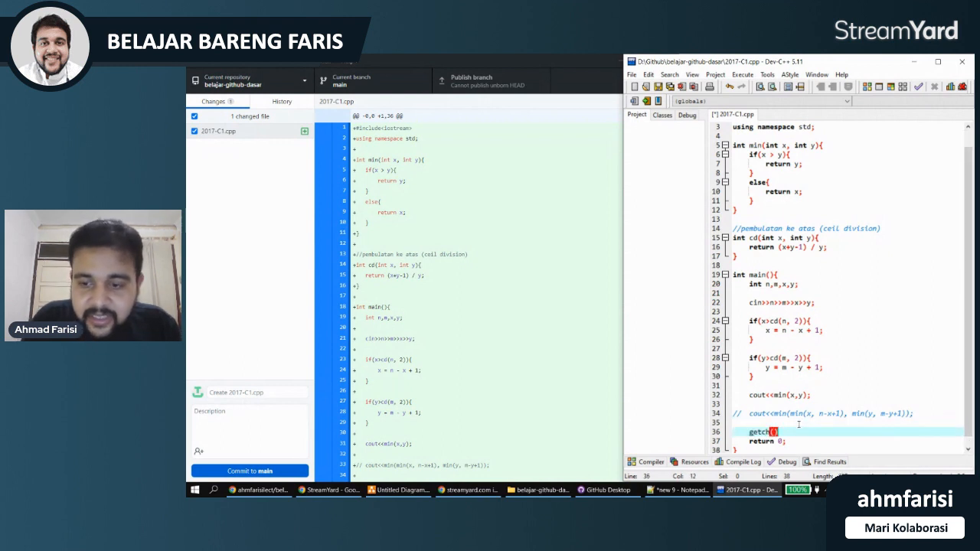
pyautogui.write(';')
pyautogui.press('Return')
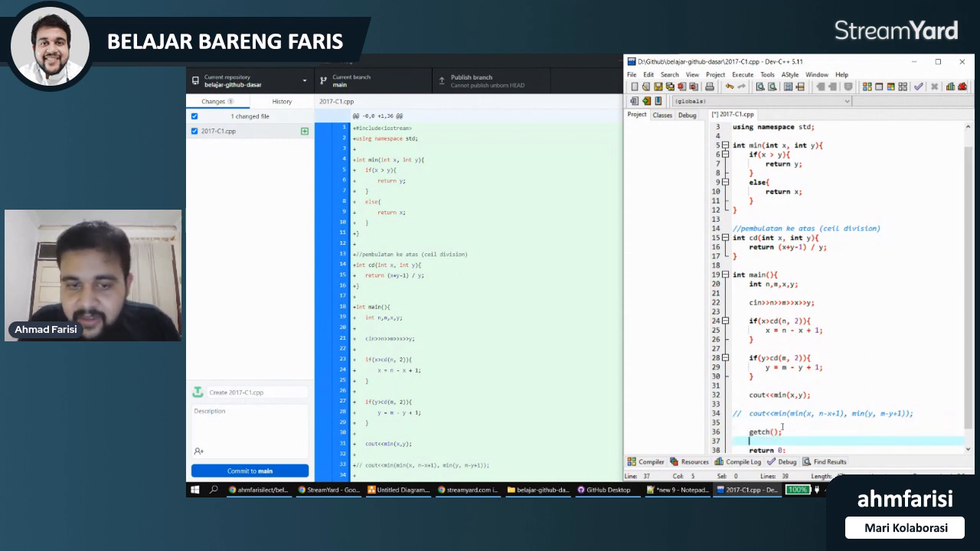
# - Save the edited 2017-C1.cpp in Dev-C++
pyautogui.click(453, 226)
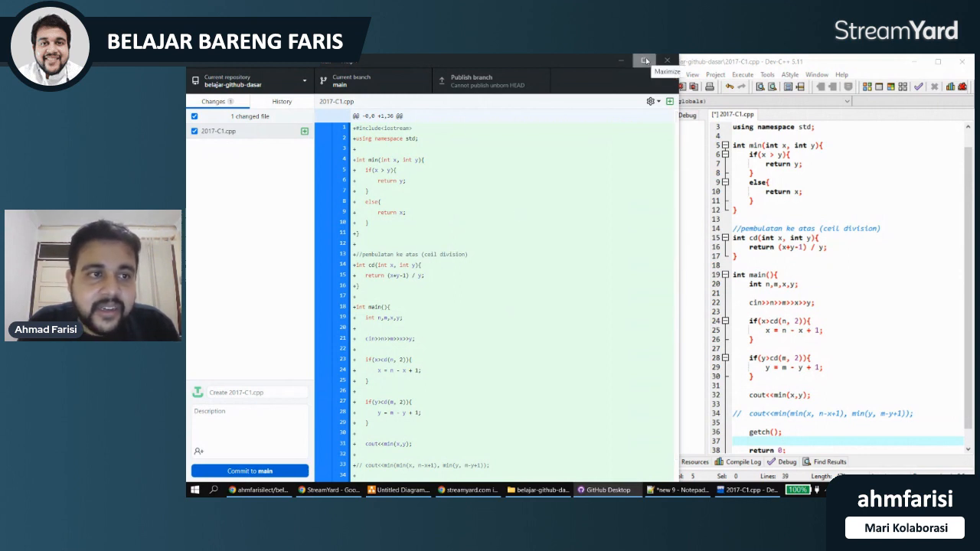
pyautogui.click(806, 192)
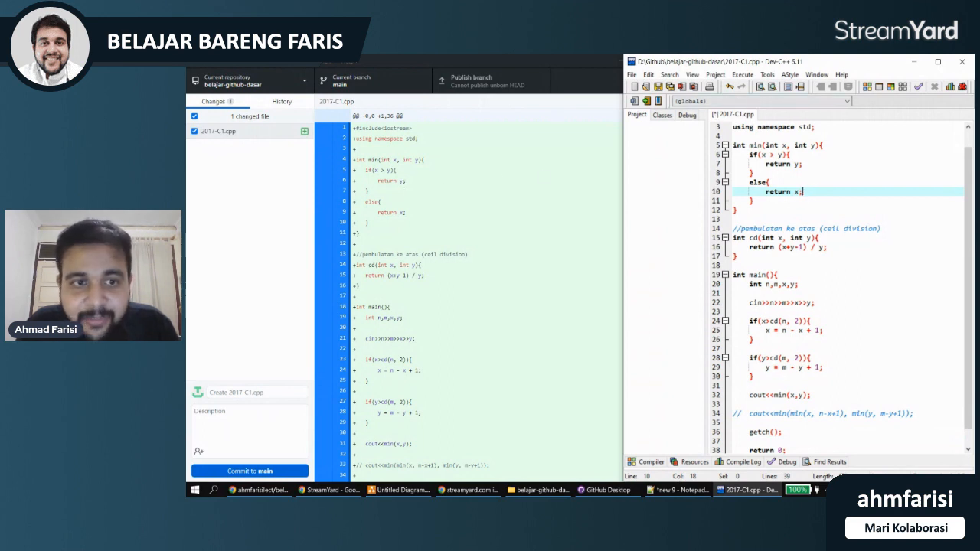
pyautogui.click(766, 163)
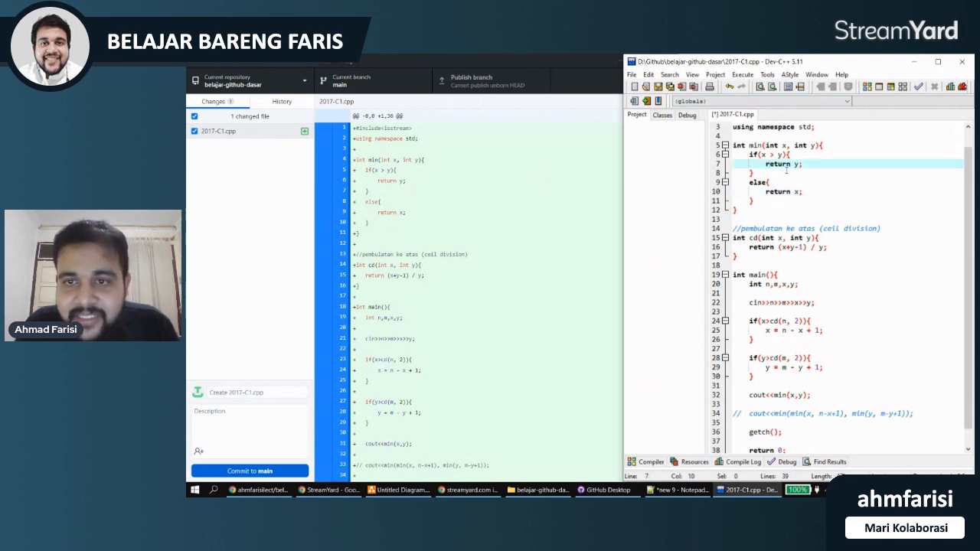
pyautogui.click(659, 86)
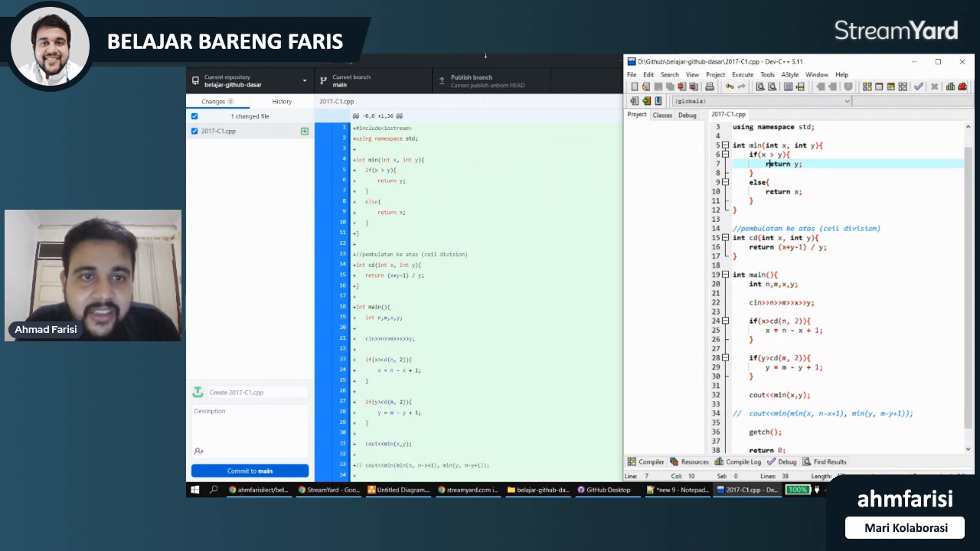
# - Examine the #include<conio.h> and getch(); lines in the 2017-C1.cpp diff in GitHub Desktop
pyautogui.click(580, 73)
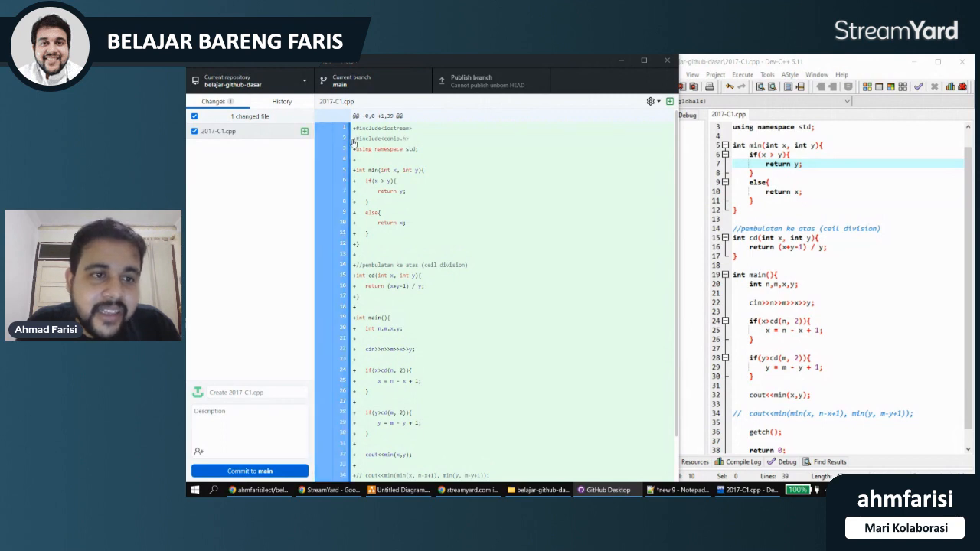
pyautogui.moveTo(410, 139); pyautogui.dragTo(357, 142)
pyautogui.click(371, 140)
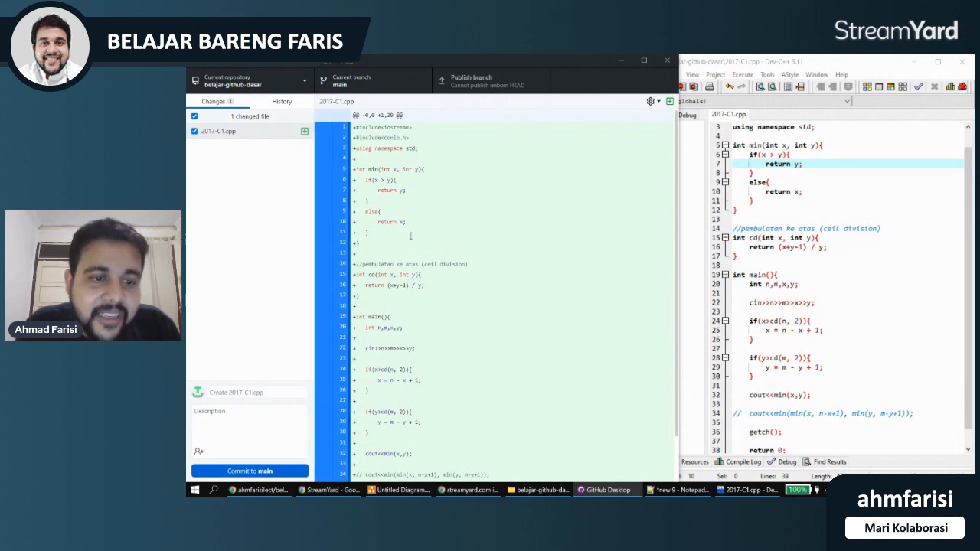
pyautogui.scroll(-1, 414, 380)
pyautogui.moveTo(390, 445); pyautogui.dragTo(363, 448)
pyautogui.click(400, 450)
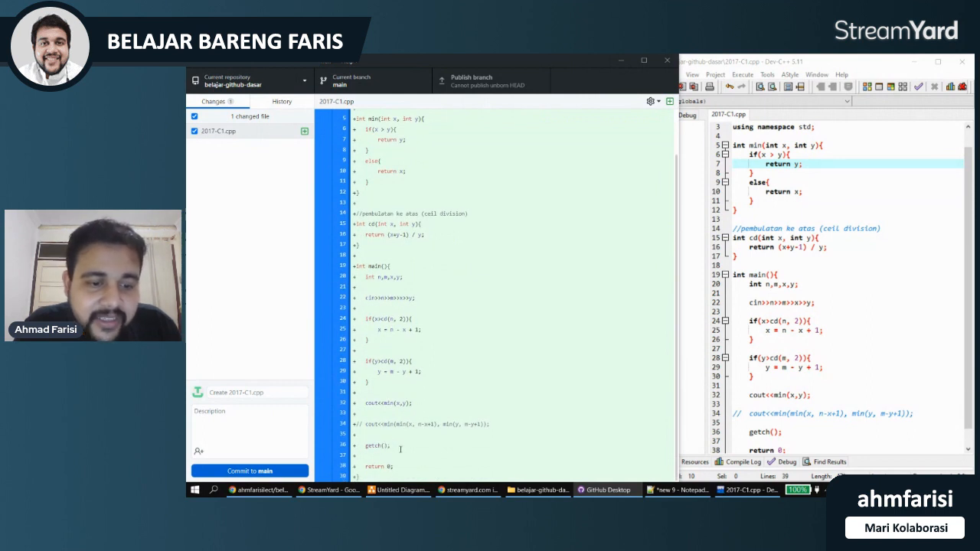
# - Return to Dev-C++ and close the editor
pyautogui.click(765, 209)
pyautogui.click(785, 135)
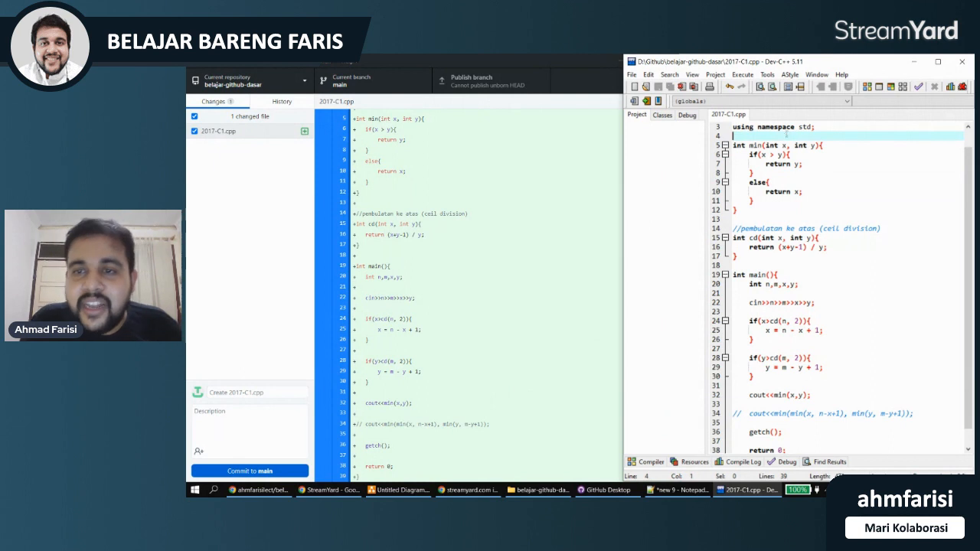
pyautogui.click(451, 175)
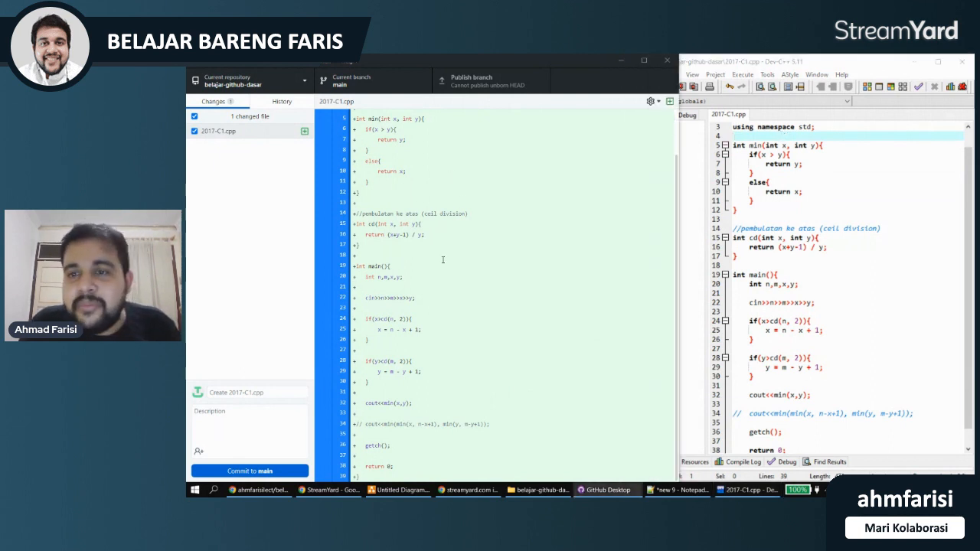
pyautogui.click(785, 155)
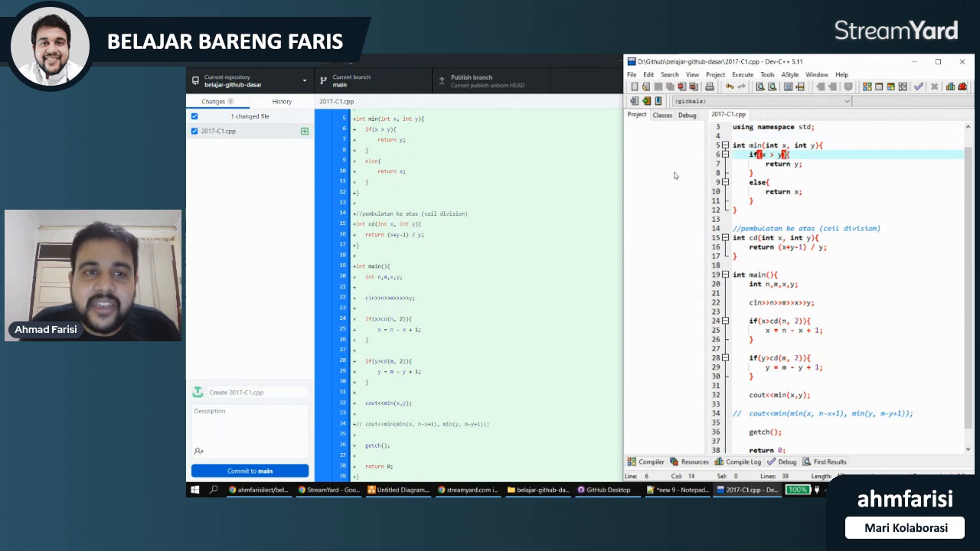
pyautogui.click(964, 62)
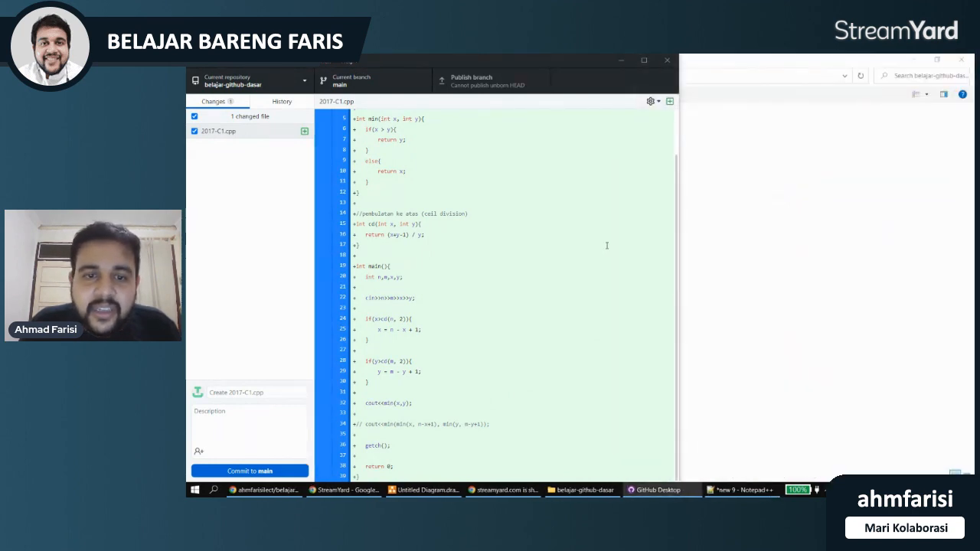
pyautogui.click(750, 230)
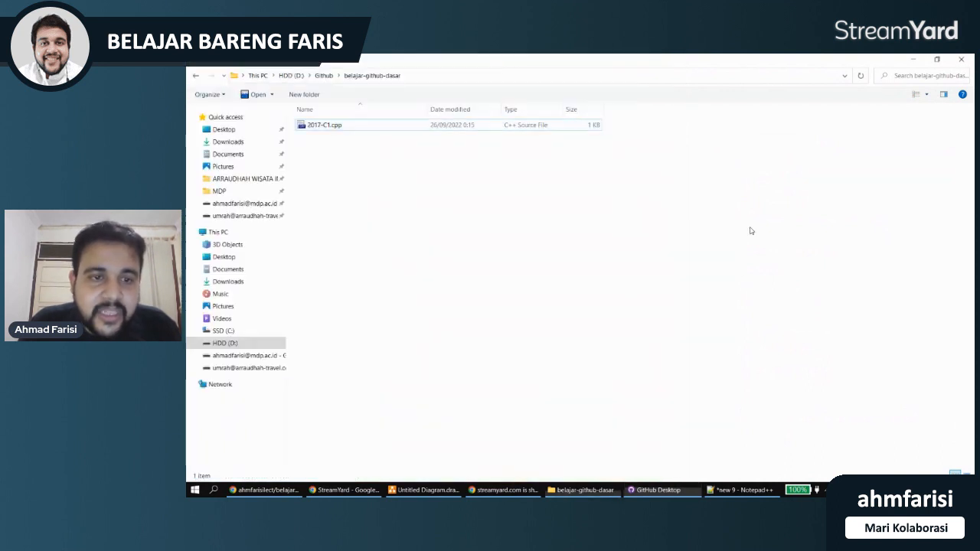
pyautogui.click(194, 490)
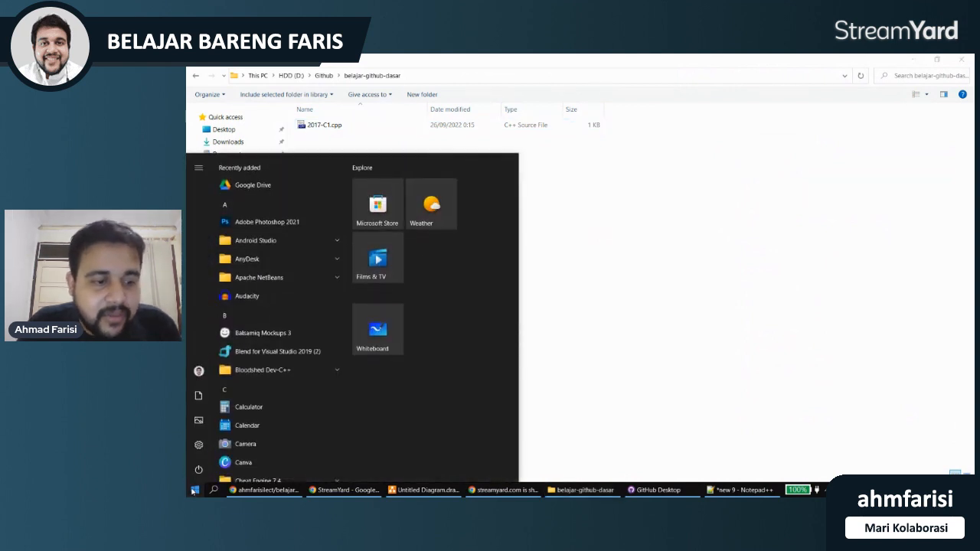
pyautogui.click(195, 490)
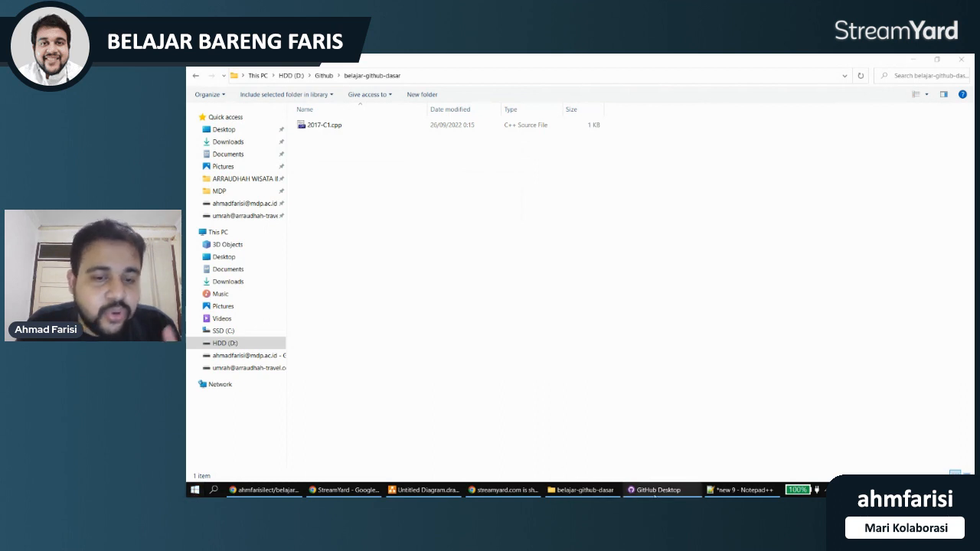
# - Switch to GitHub Desktop, maximize its window and select the changed file 2017-C1.cpp
pyautogui.click(656, 491)
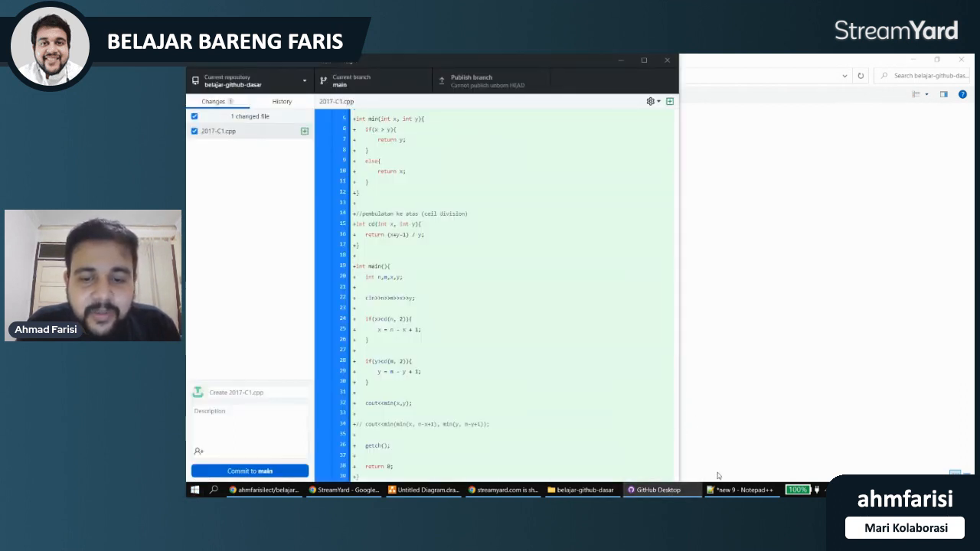
pyautogui.click(644, 59)
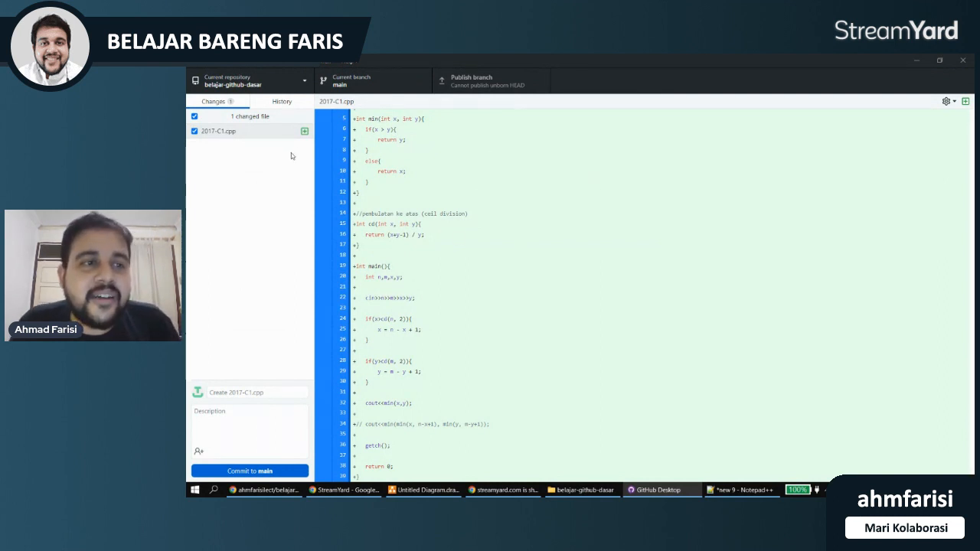
pyautogui.click(252, 132)
pyautogui.click(421, 156)
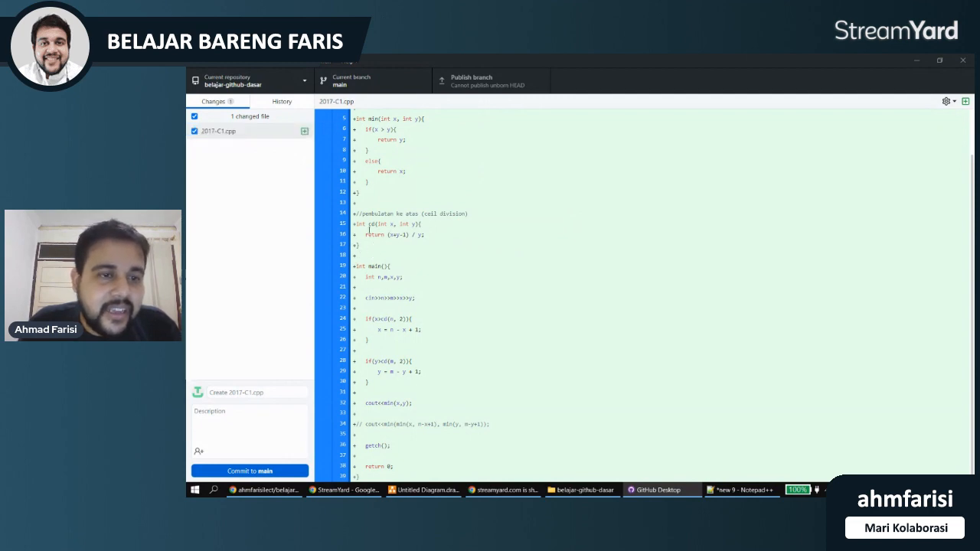
# - Check the belajar-github-dasar repository page on GitHub in Chrome and bring up the STEP BY STEP diagram in draw.io
pyautogui.click(264, 490)
pyautogui.click(230, 82)
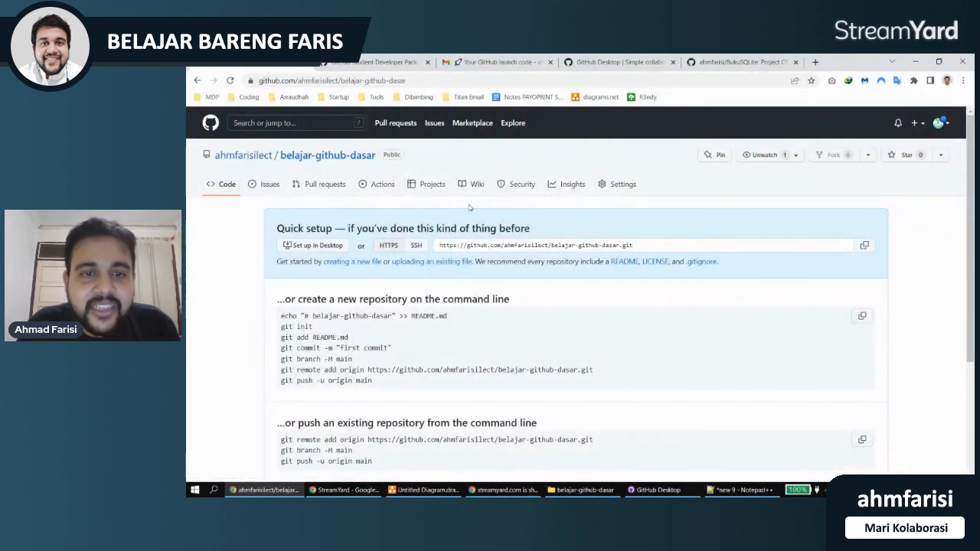
pyautogui.click(272, 490)
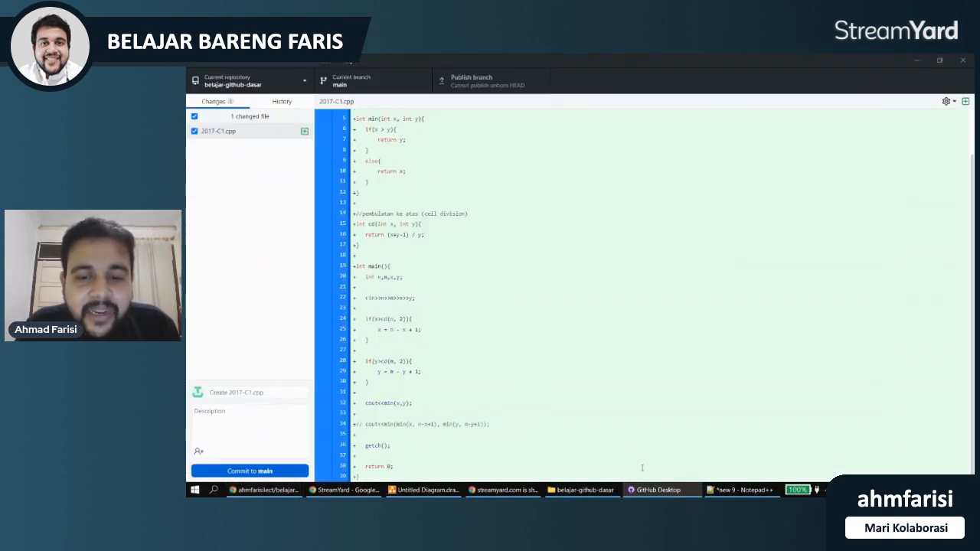
pyautogui.click(425, 489)
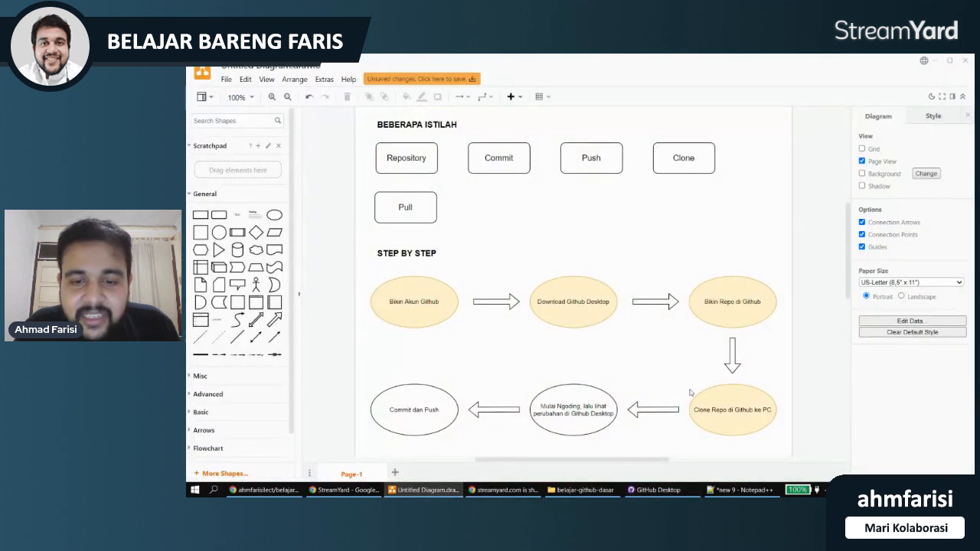
# - Apply the light yellow style to the "Mulai Ngoding, lalu lihat perubahan di Github Desktop" and "Commit dan Push" ellipses
pyautogui.click(575, 396)
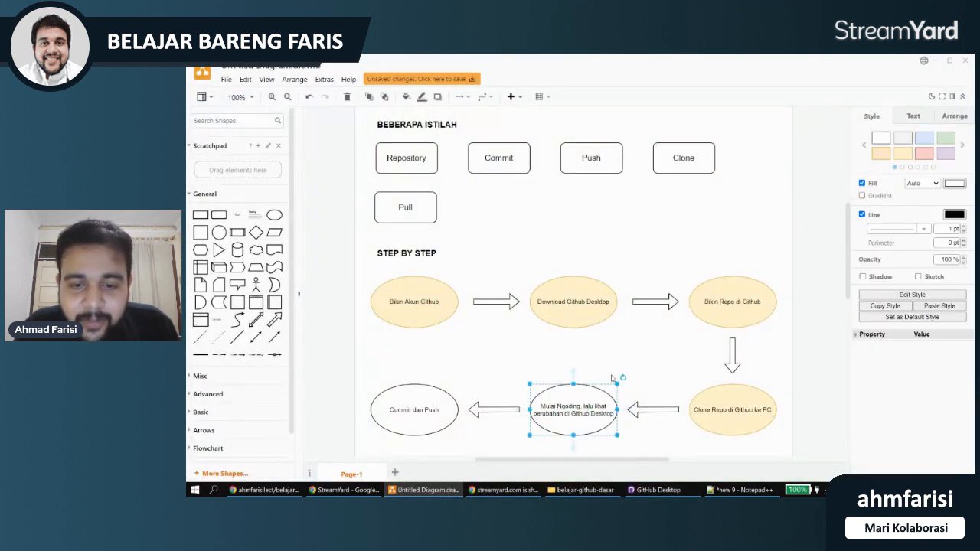
pyautogui.click(901, 157)
pyautogui.click(426, 392)
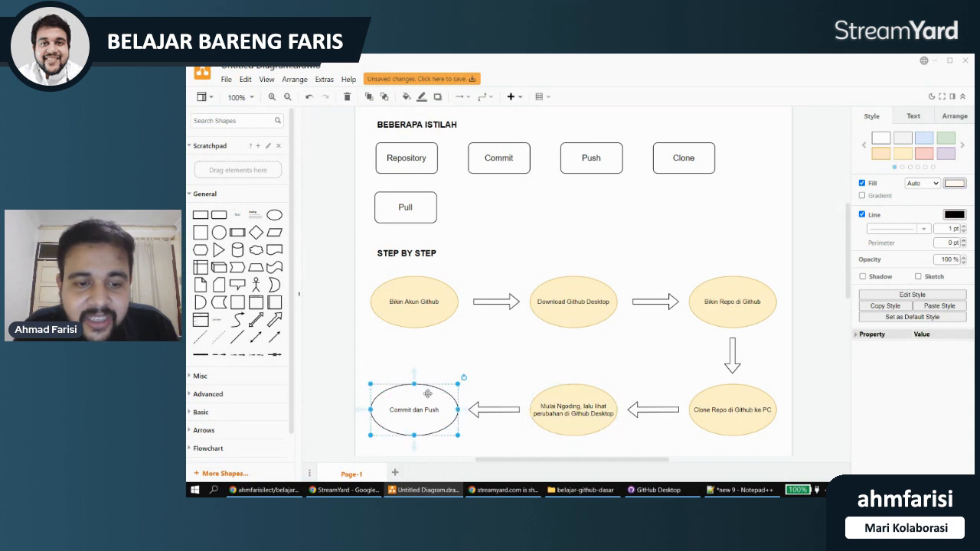
pyautogui.click(905, 155)
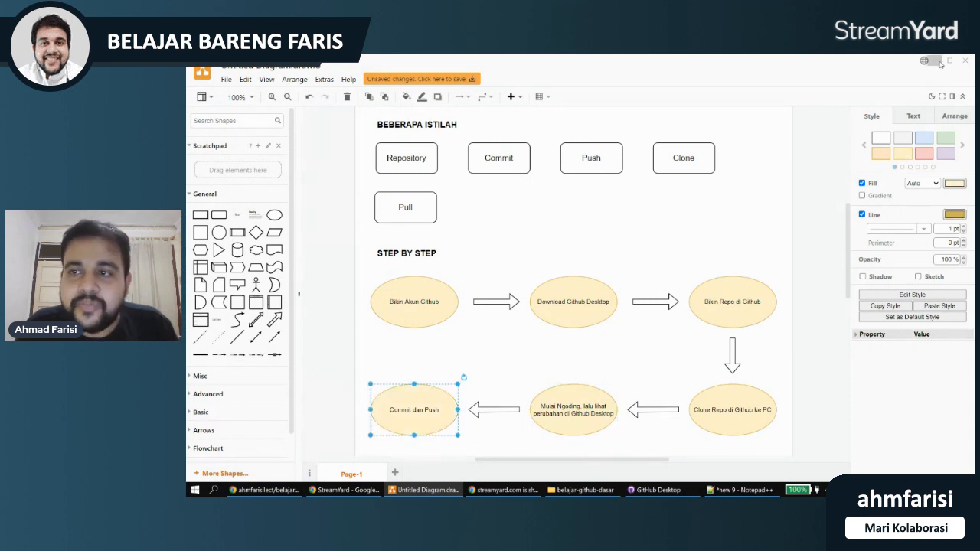
# - Switch to GitHub Desktop and activate the commit description for the pending 2017-C1.cpp change
pyautogui.click(658, 490)
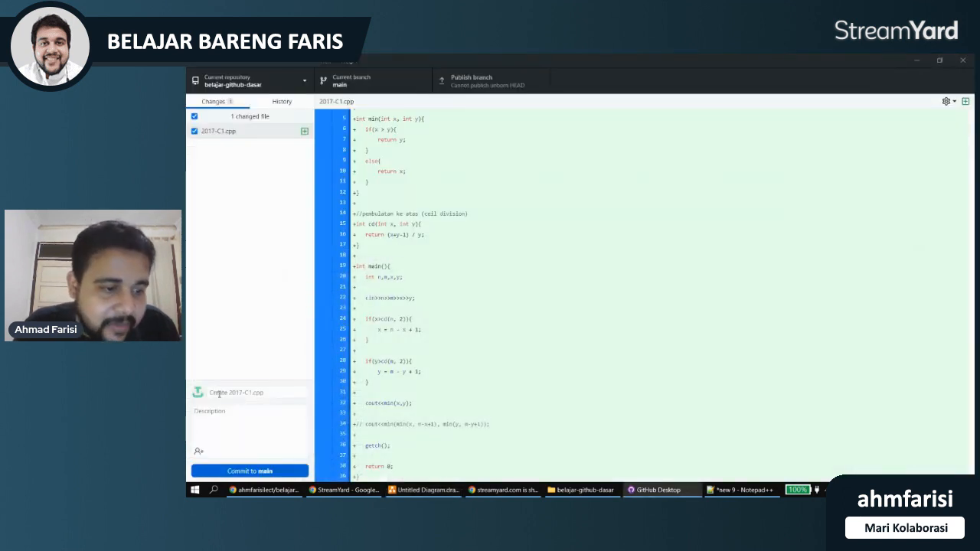
pyautogui.click(235, 415)
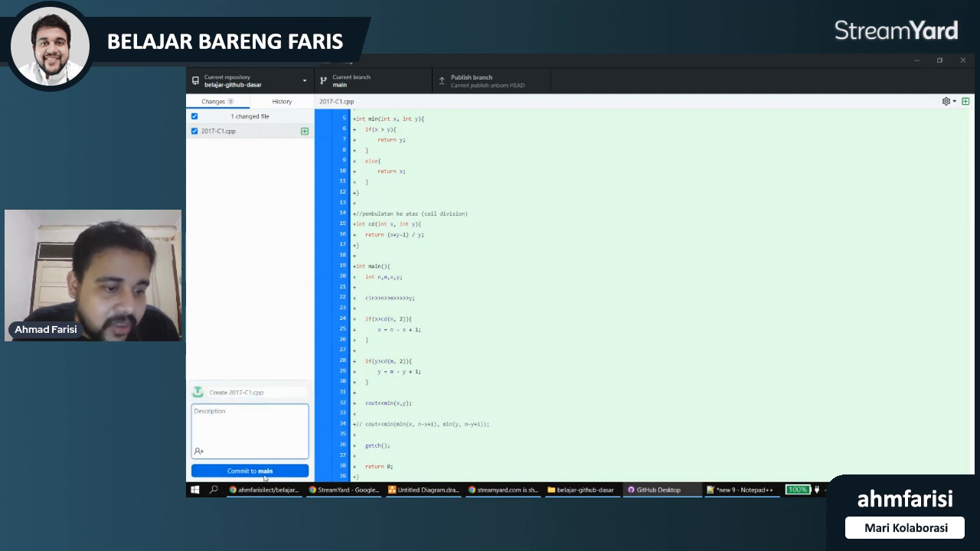
pyautogui.click(265, 392)
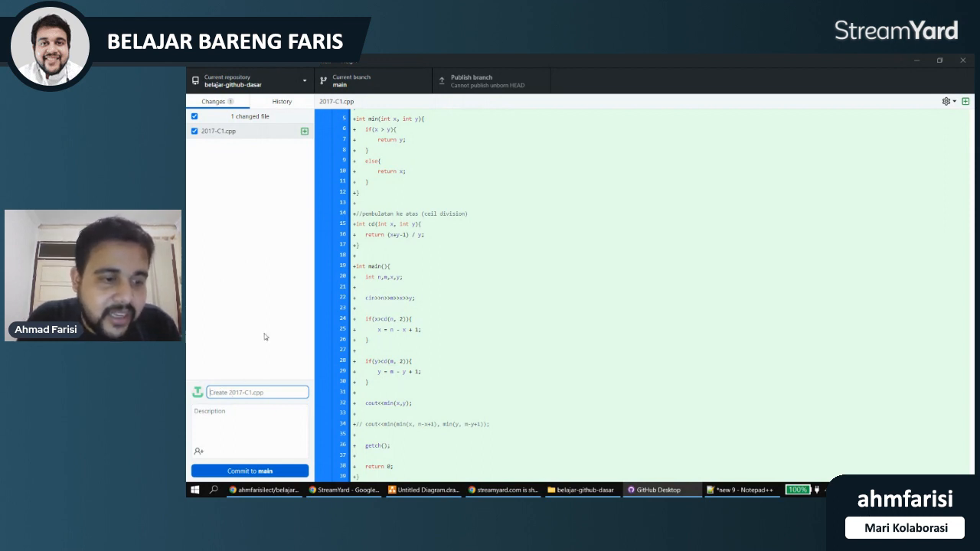
pyautogui.write('C')
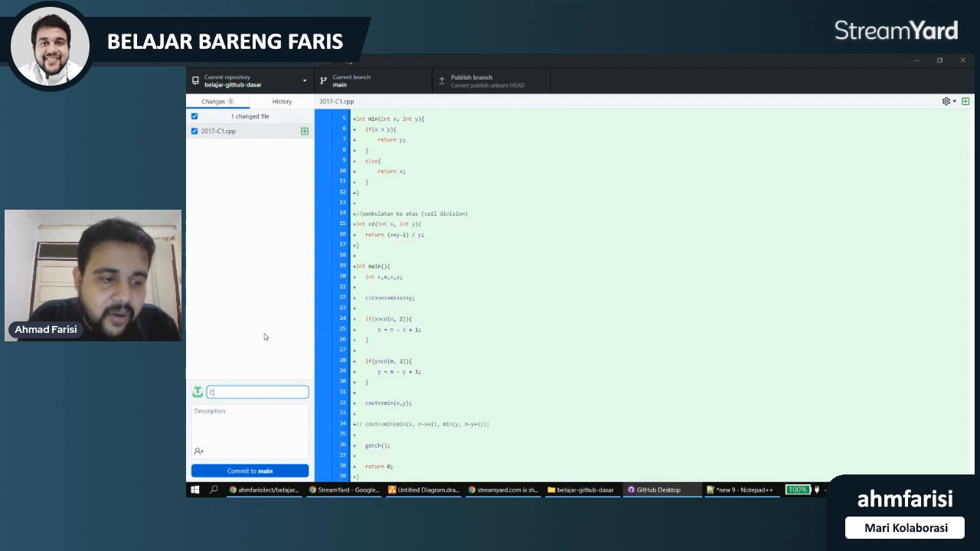
pyautogui.write('ommit Pertama')
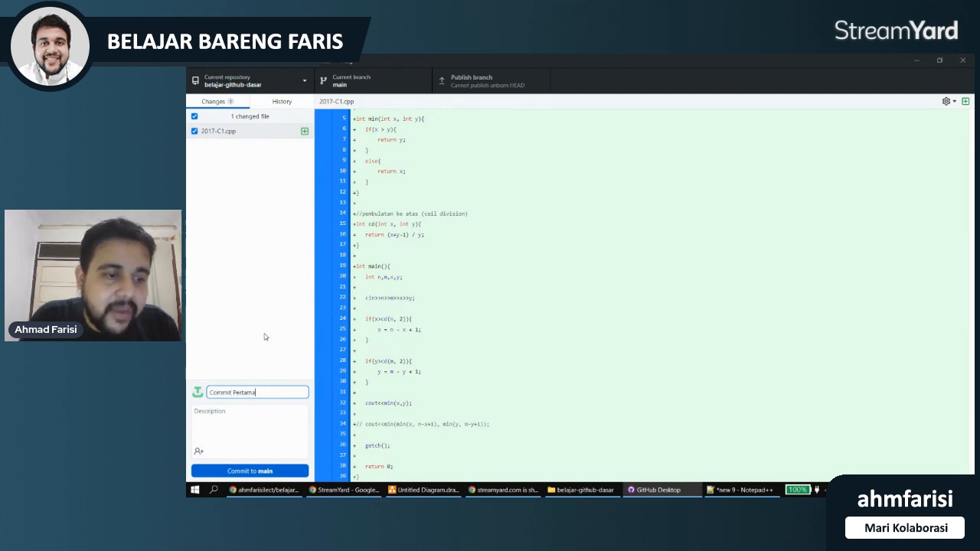
pyautogui.hotkey('ctrl', 'a')
pyautogui.press('BackSpace')
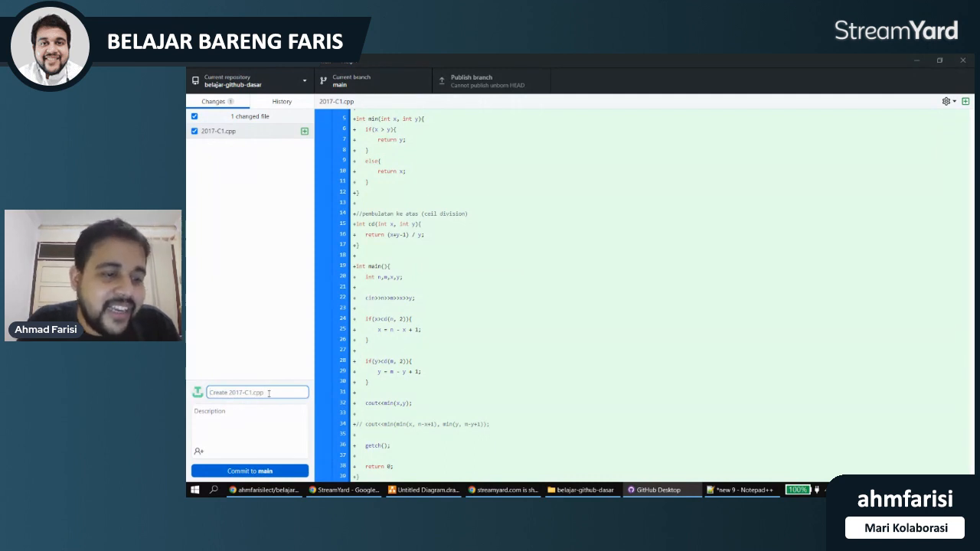
# - Enter "Membuat File 2017-C1.cpp" as the commit summary
pyautogui.write('Membuat File P')
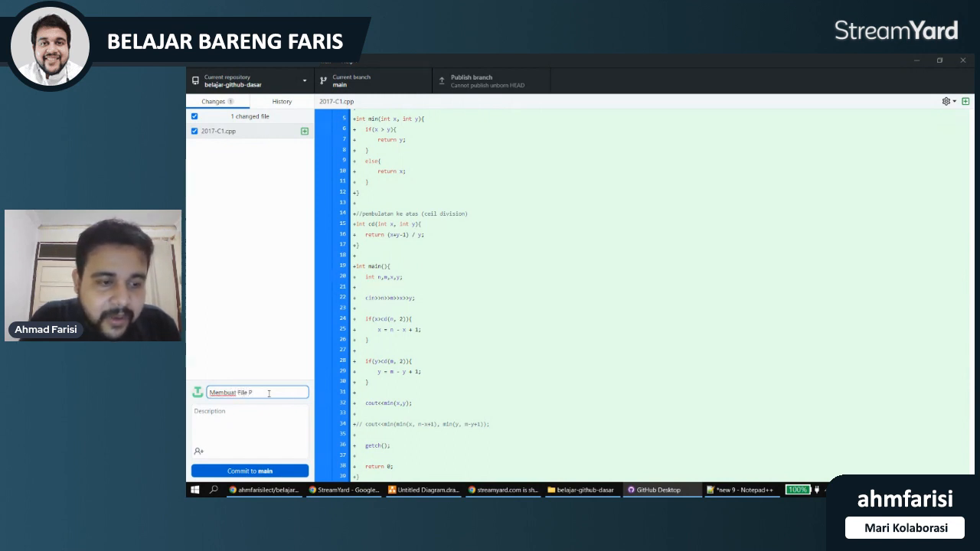
pyautogui.press('BackSpace')
pyautogui.press('BackSpace')
pyautogui.press('BackSpace')
pyautogui.press('BackSpace')
pyautogui.press('BackSpace')
pyautogui.press('BackSpace')
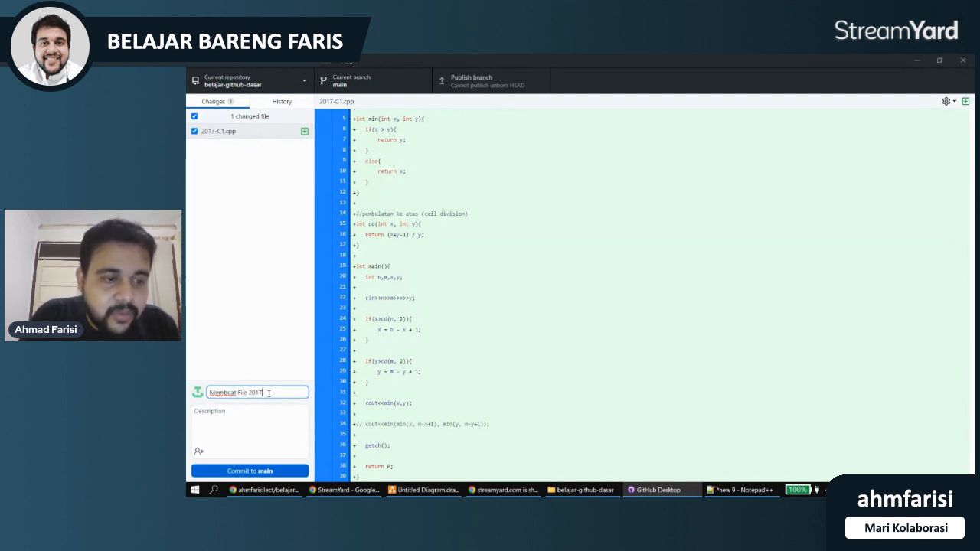
pyautogui.write('File 2017-C1.cpp')
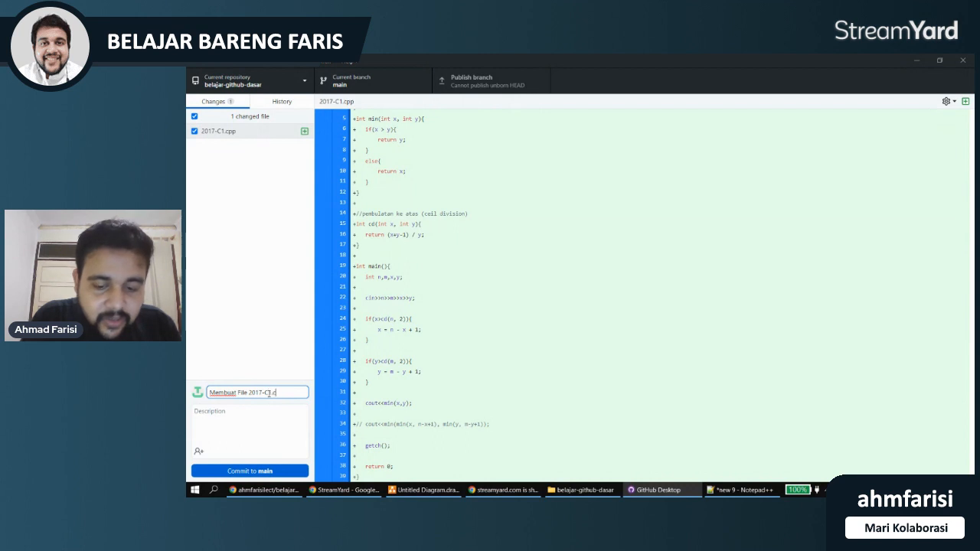
# - Enter the description "> Menyelesaikan permasalahan yang ada pada Soal Olimpiade Informatika tahun 2017, bagian C1" and commit to main
pyautogui.click(248, 419)
pyautogui.write('> Menyelesaikan permasalahan yang')
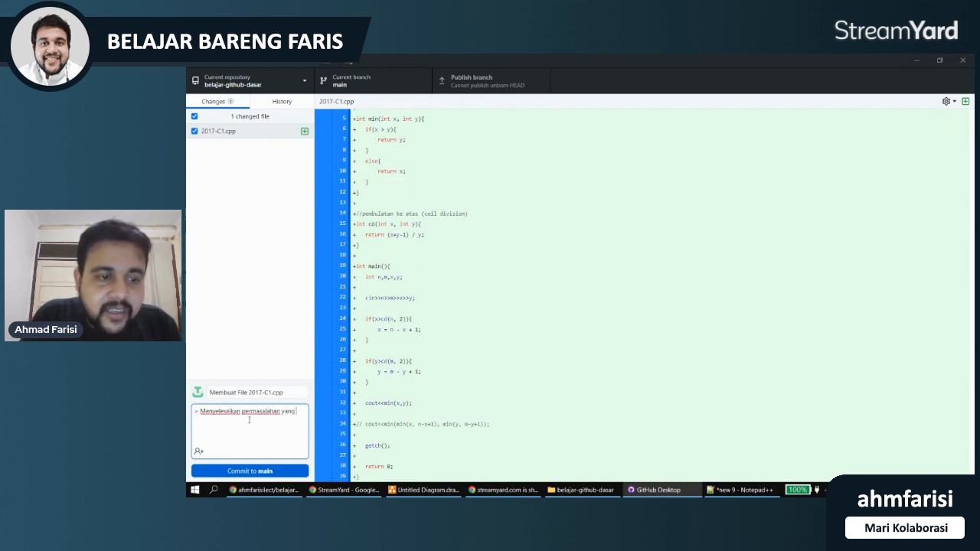
pyautogui.write(' ada pada')
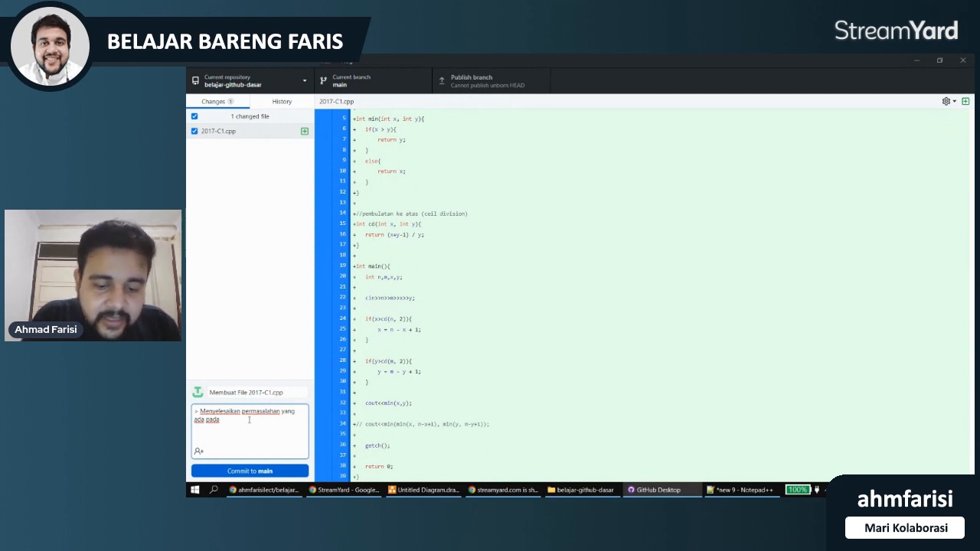
pyautogui.write('Soal C')
pyautogui.write('limjiade Informatika')
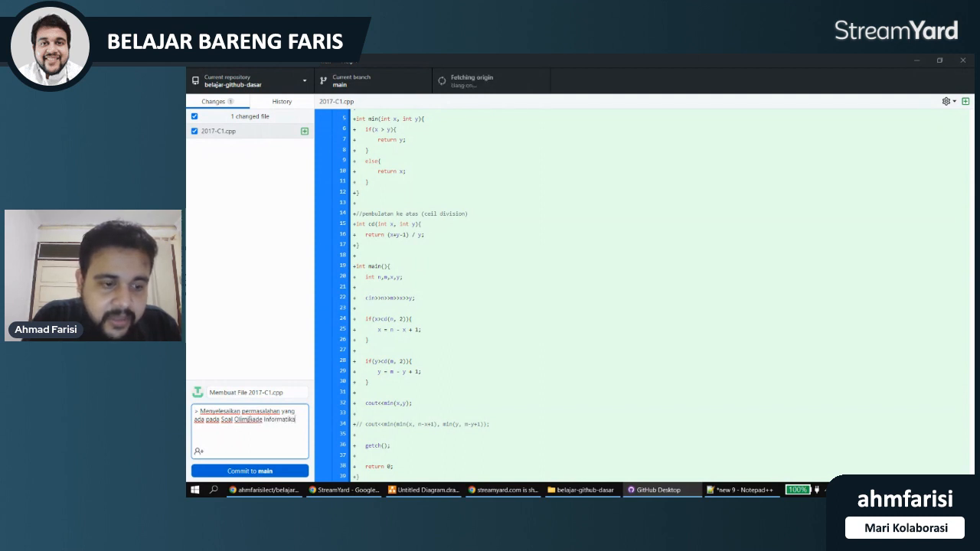
pyautogui.write(' tahun 20')
pyautogui.write('17')
pyautogui.write('.')
pyautogui.write(' bagian')
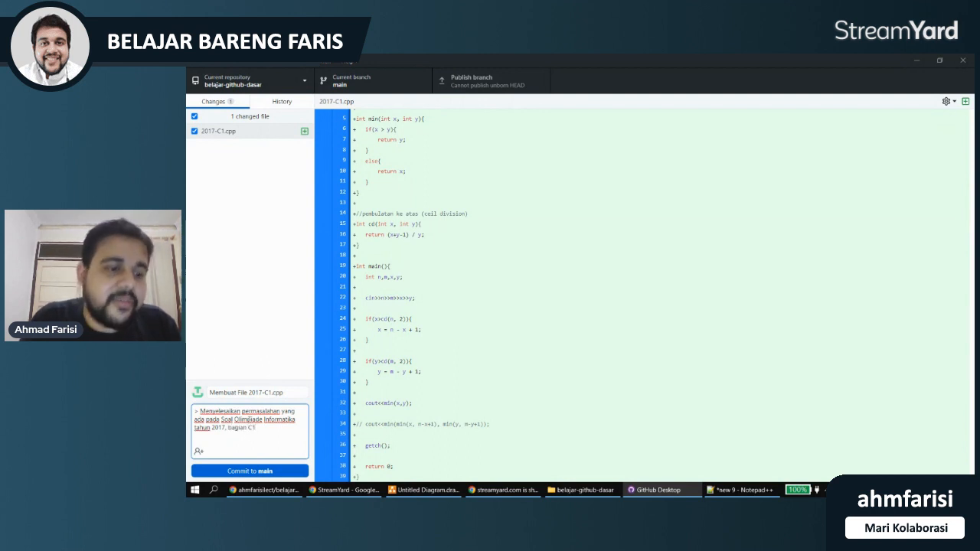
pyautogui.write(' C1')
pyautogui.moveTo(198, 411); pyautogui.dragTo(188, 413)
pyautogui.click(264, 428)
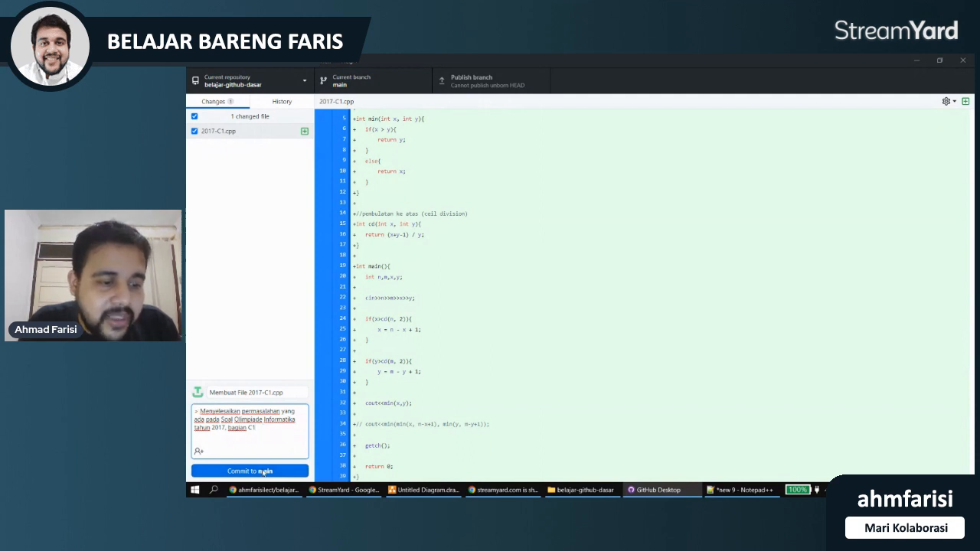
pyautogui.click(259, 471)
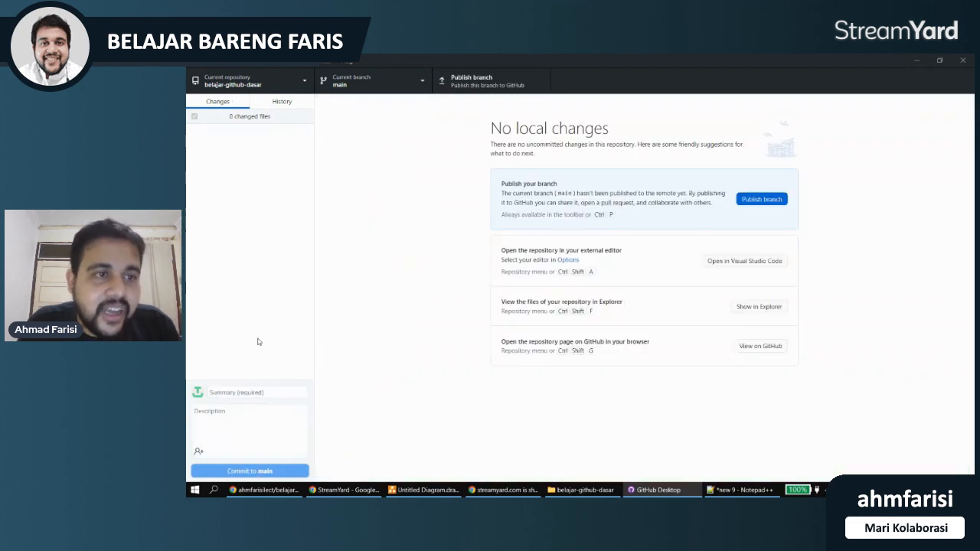
# - Check the belajar-github-dasar page in the browser, return to GitHub Desktop and publish the main branch
pyautogui.click(264, 489)
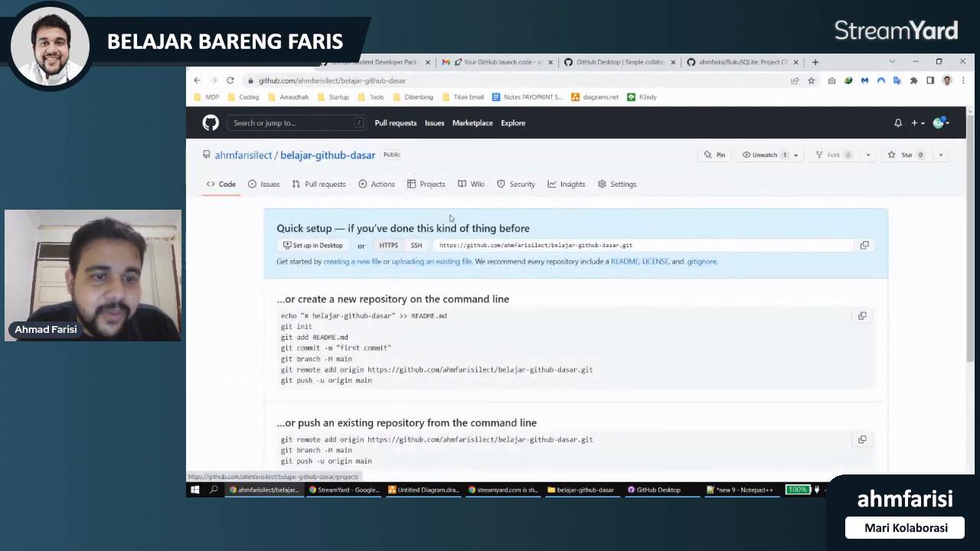
pyautogui.hotkey('alt', 'Tab')
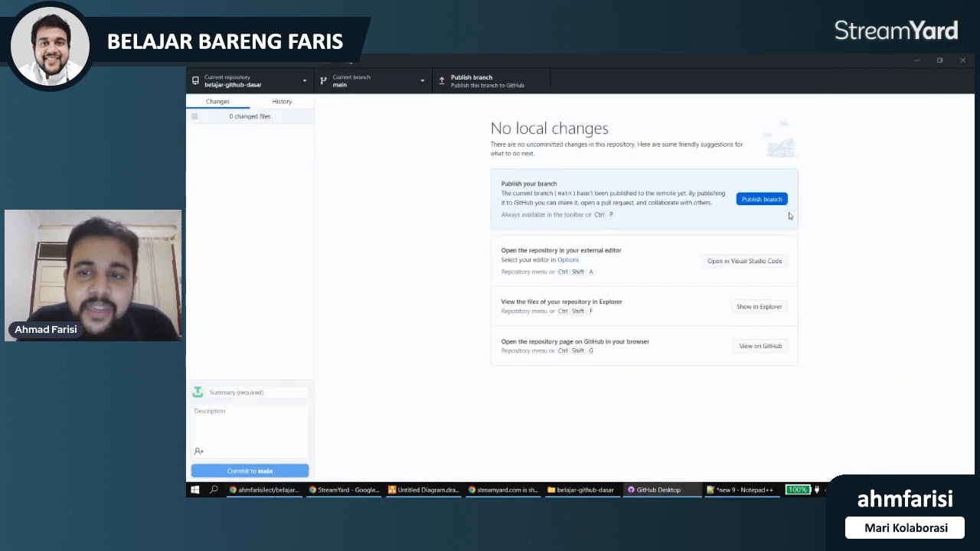
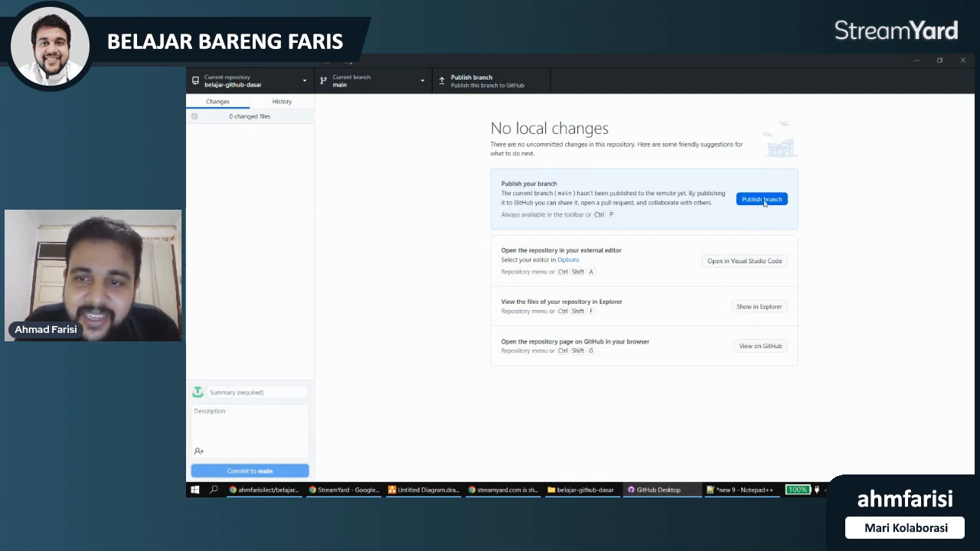
pyautogui.click(763, 203)
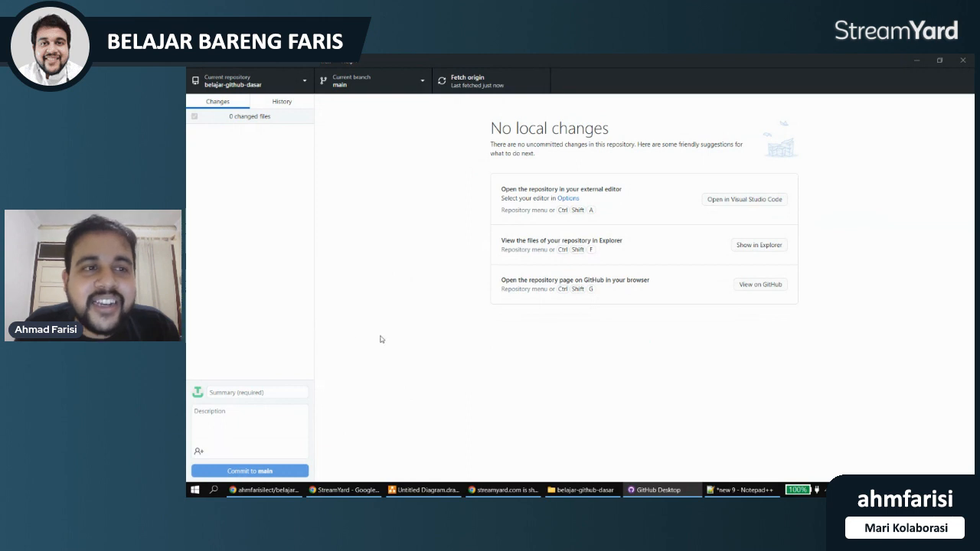
# - Review the commit in GitHub Desktop's history, and in the commit list of the refreshed belajar-github-dasar page in the browser
pyautogui.click(282, 102)
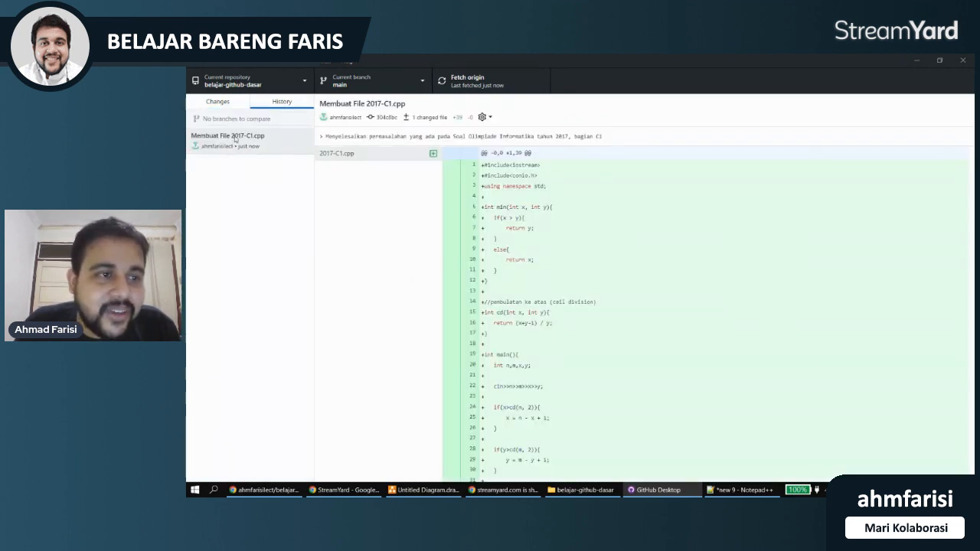
pyautogui.click(218, 101)
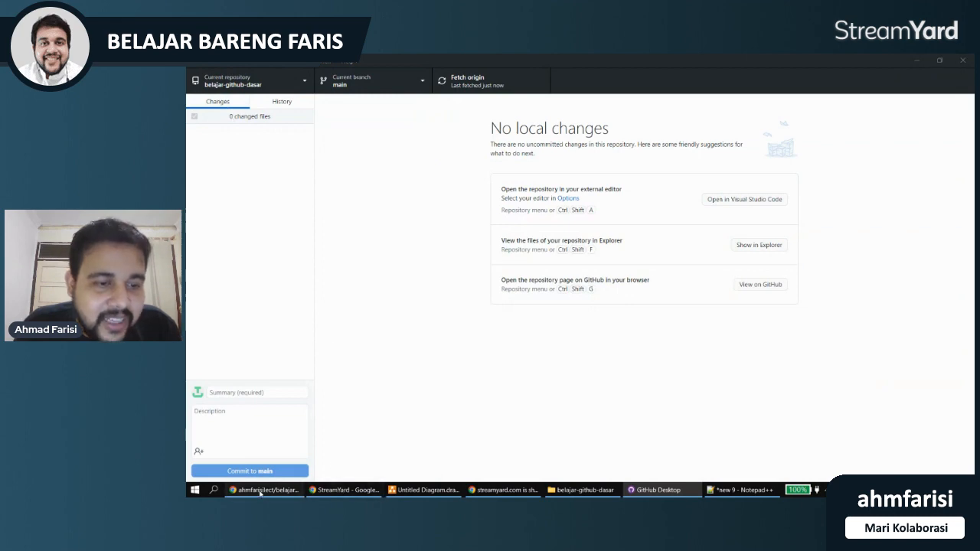
pyautogui.click(264, 490)
pyautogui.click(230, 80)
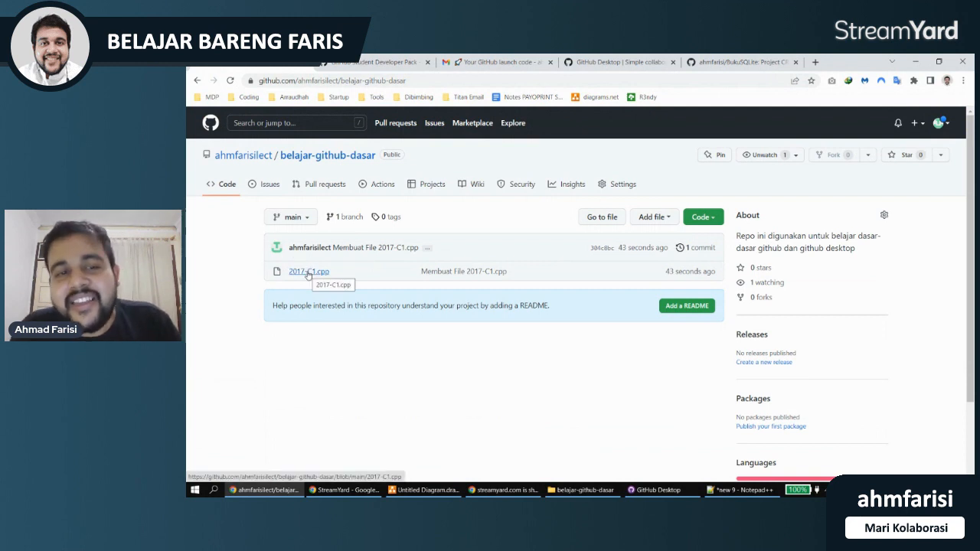
pyautogui.click(700, 248)
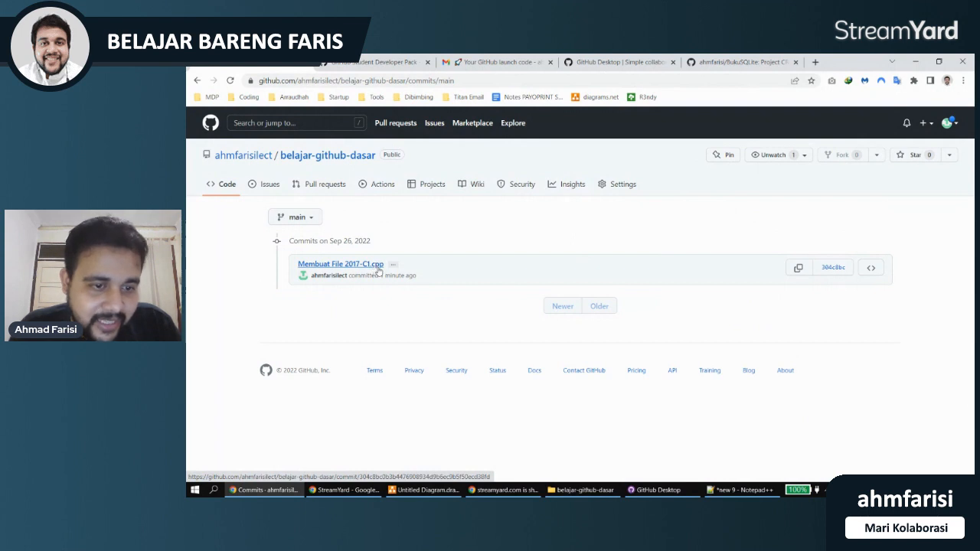
pyautogui.click(231, 190)
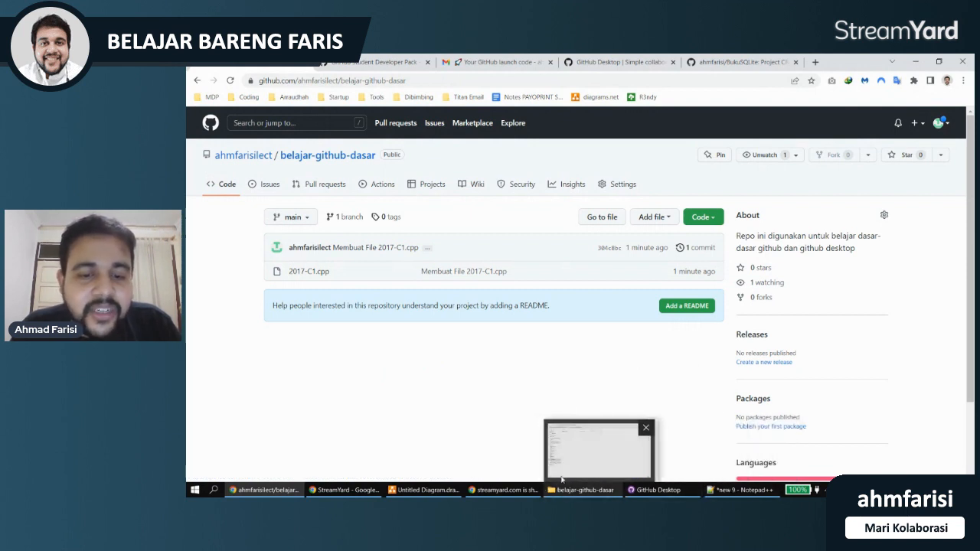
# - Open 2017-C1.cpp from the local belajar-github-dasar folder in Dev-C++
pyautogui.click(591, 491)
pyautogui.click(350, 126)
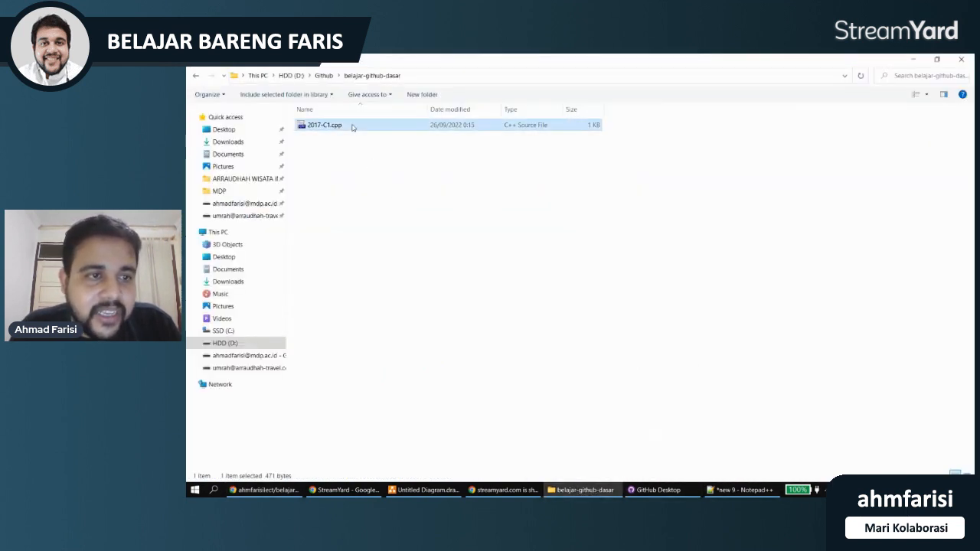
pyautogui.rightClick(353, 127)
pyautogui.moveTo(441, 182)
pyautogui.click(536, 183)
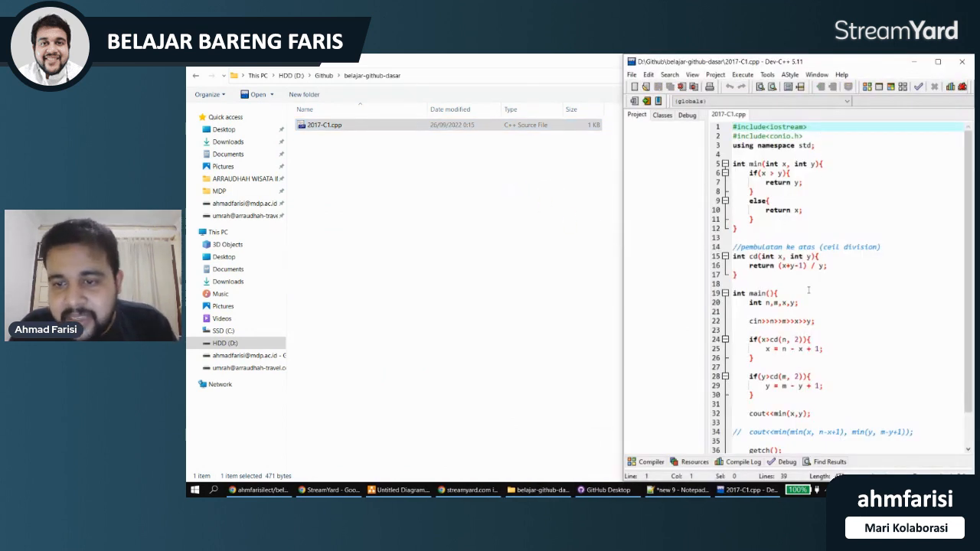
# - Add the line cout<<"Welcome"<<endl<<endl; below the variable declaration in main() and save the file
pyautogui.scroll(-1, 808, 283)
pyautogui.click(805, 265)
pyautogui.click(817, 279)
pyautogui.press('Return')
pyautogui.press('Return')
pyautogui.write('co')
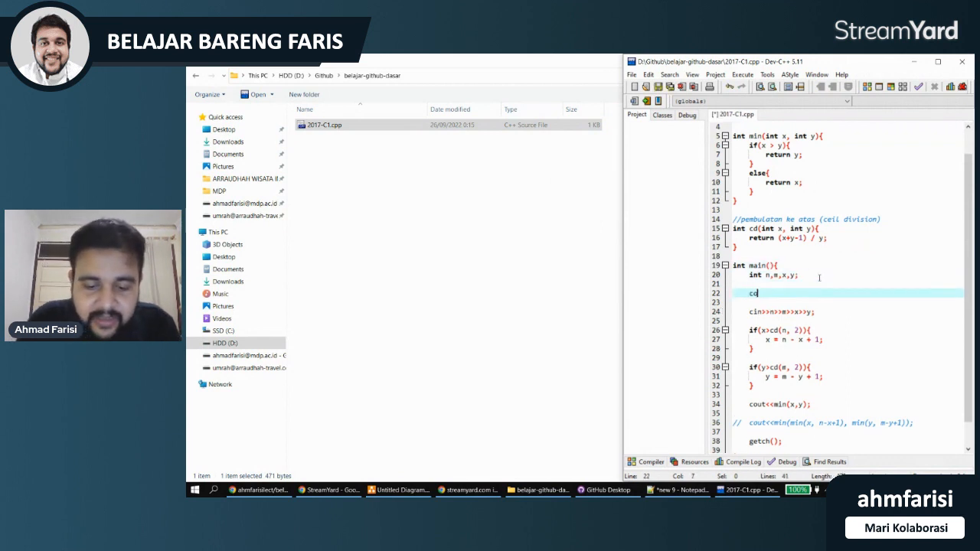
pyautogui.write('ut<<"Welcome')
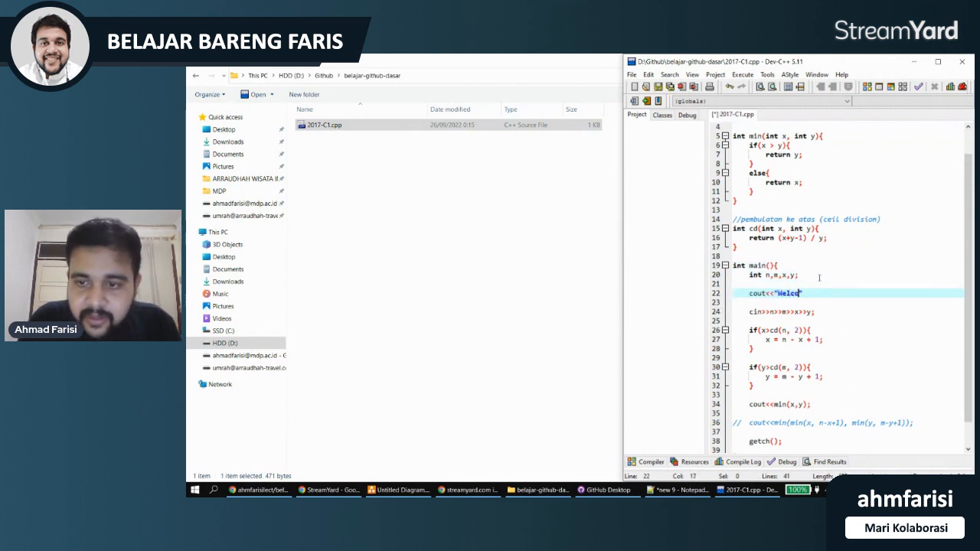
pyautogui.write('"<<endl;')
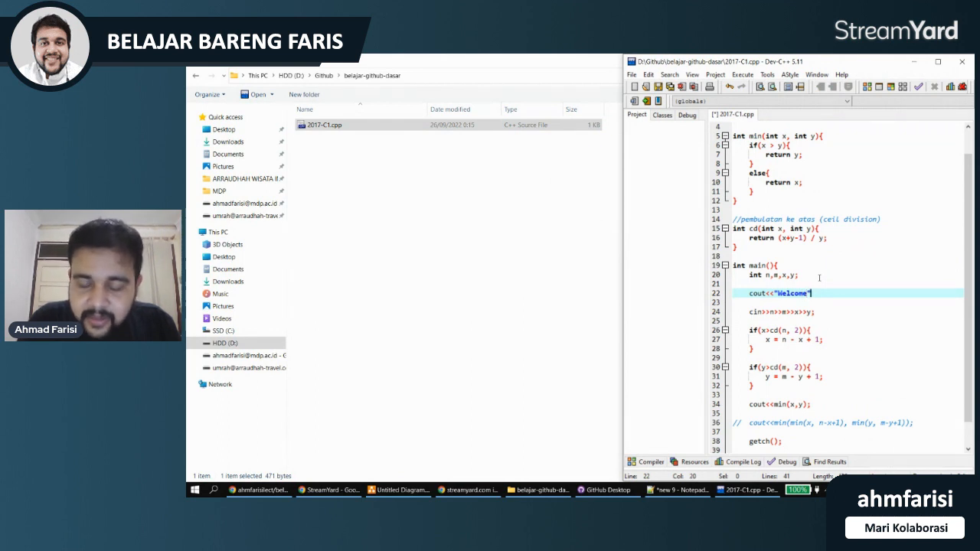
pyautogui.write('<<endl;')
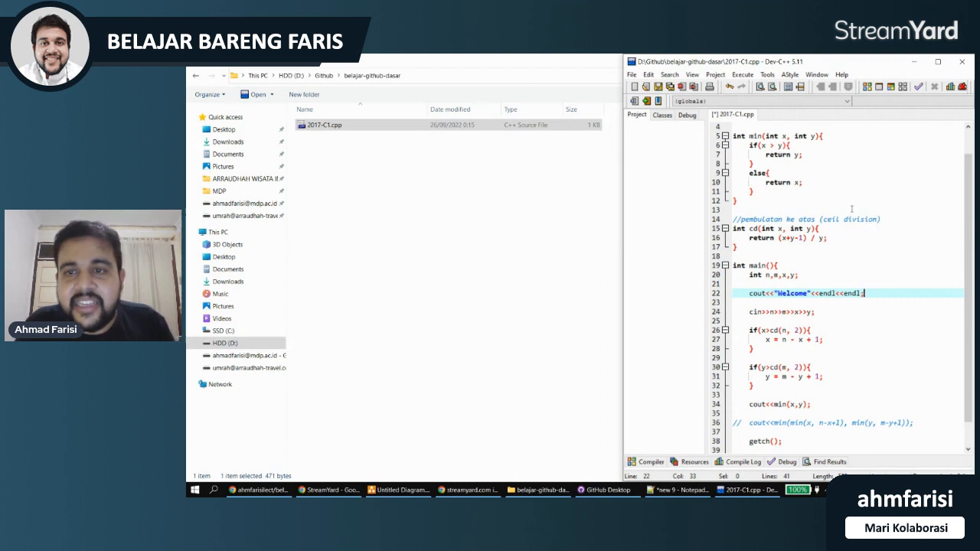
pyautogui.hotkey('ctrl', 's')
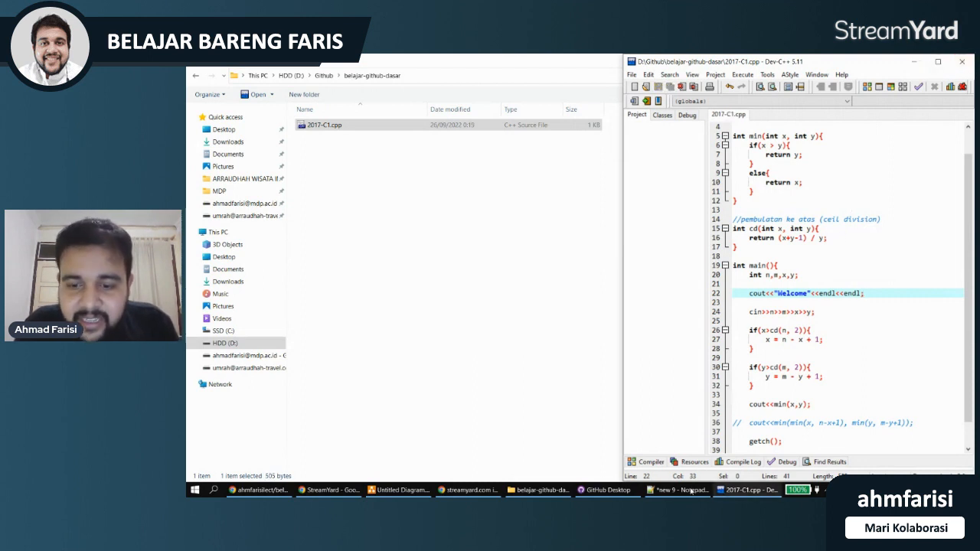
# - Switch to GitHub Desktop and examine the pending change in 2017-C1.cpp
pyautogui.click(601, 490)
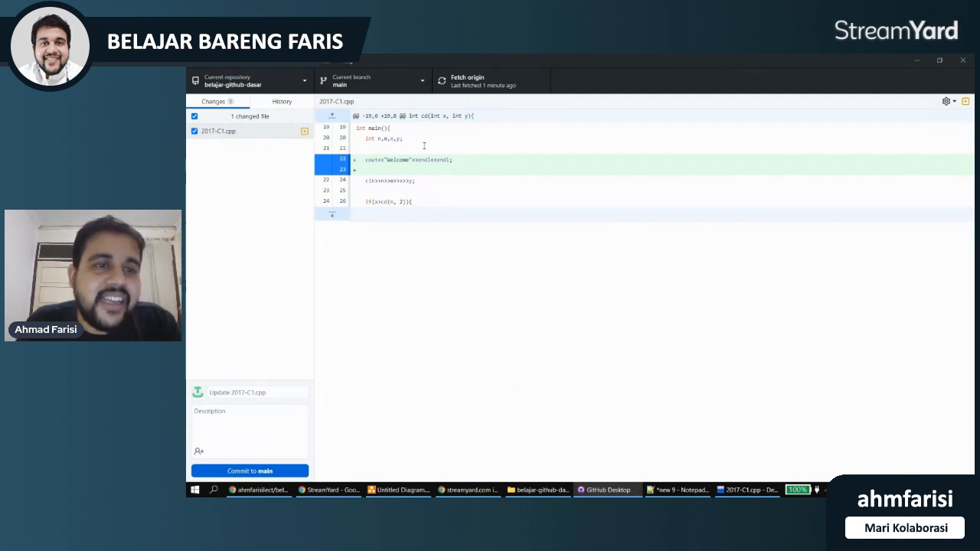
# - Switch to the browser, examine the code of 2017-C1.cpp on GitHub, and return to the belajar-github-dasar repository page
pyautogui.click(260, 490)
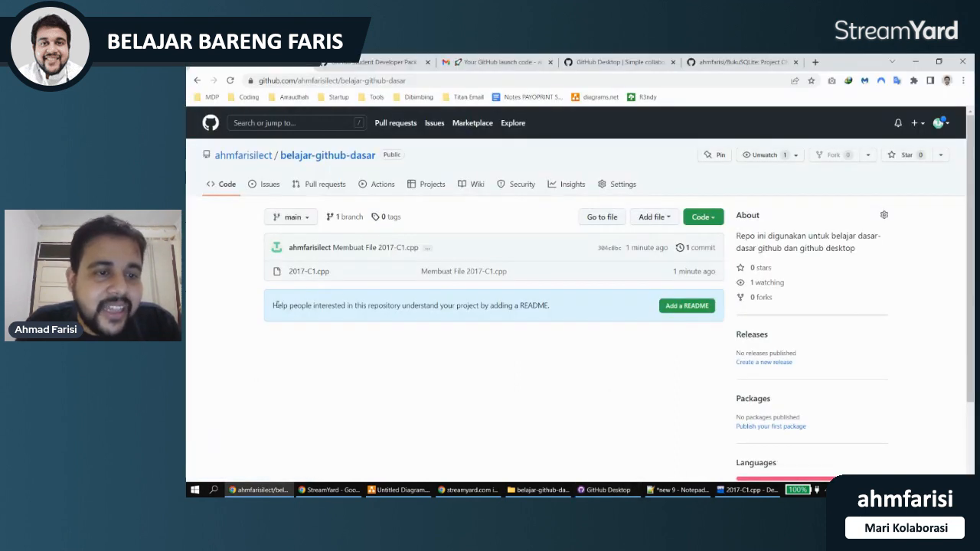
pyautogui.click(303, 272)
pyautogui.scroll(-5, 356, 364)
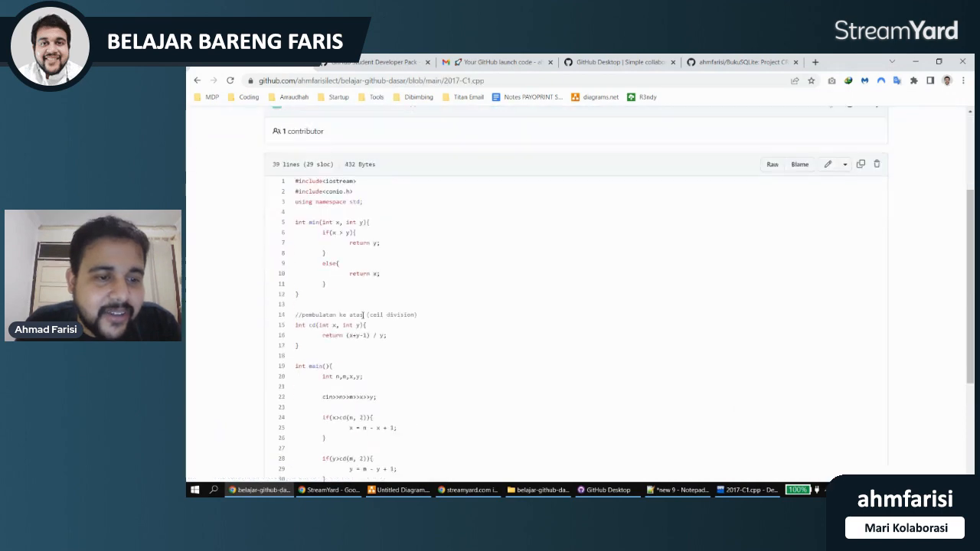
pyautogui.scroll(5, 333, 230)
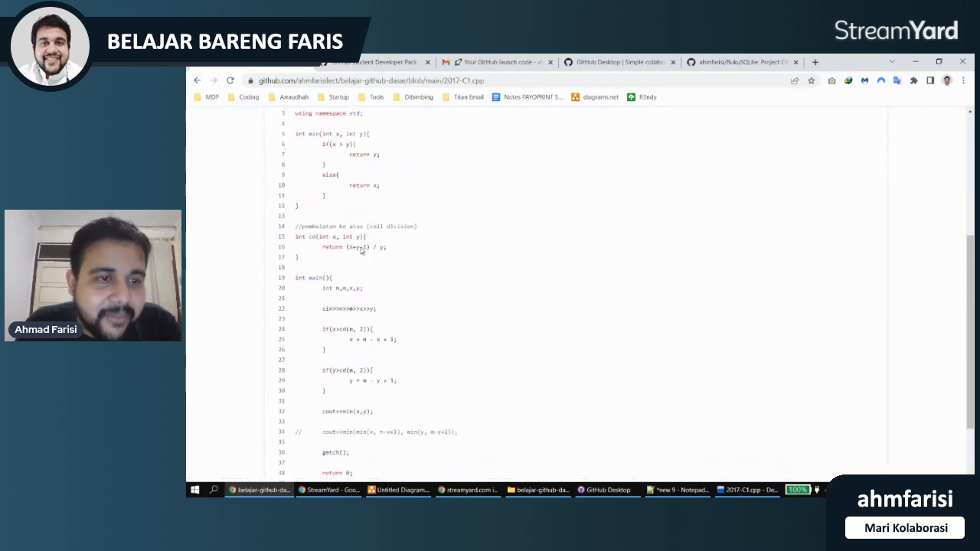
pyautogui.click(361, 218)
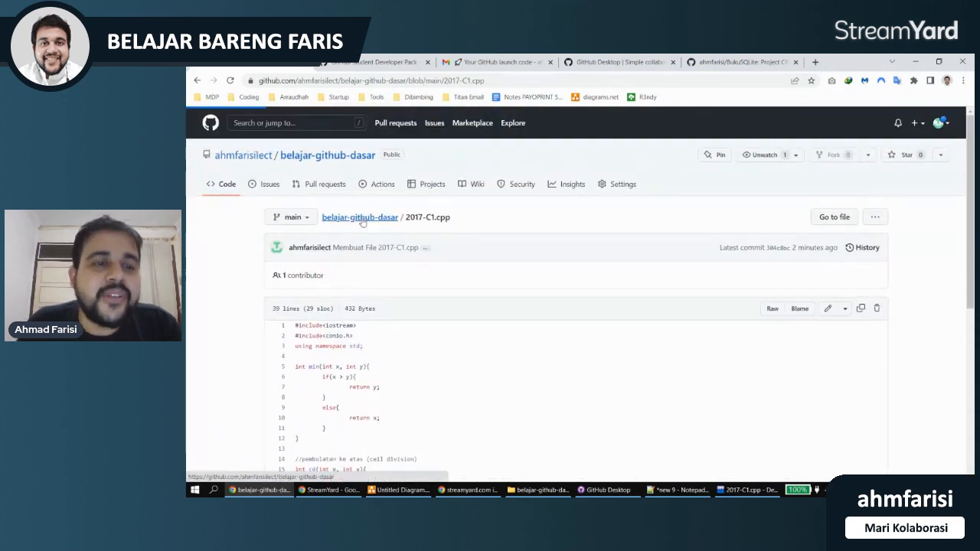
# - In GitHub Desktop, commit the 2017-C1.cpp change to main with description "> Menambahkan satu baris sebagai ucapan selamat datang" and push it to origin
pyautogui.click(258, 489)
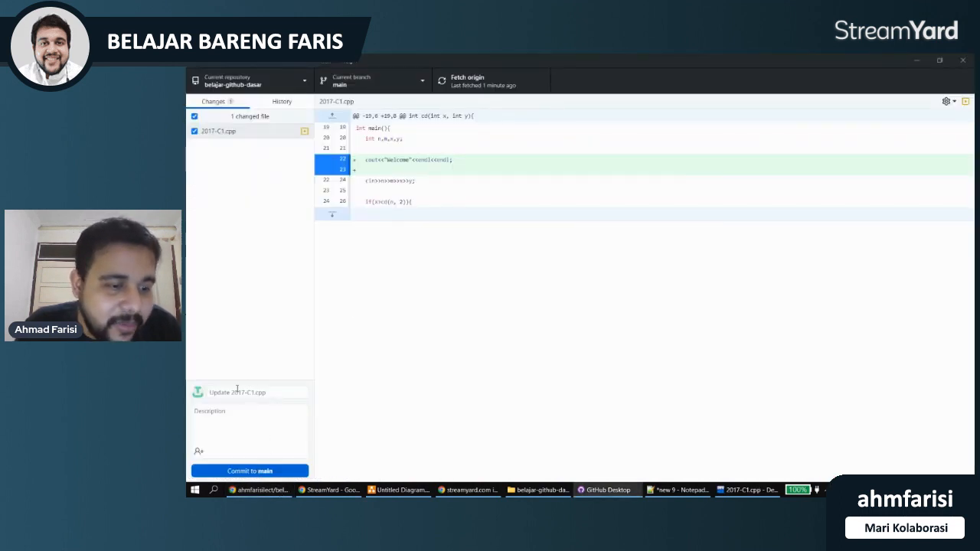
pyautogui.click(270, 391)
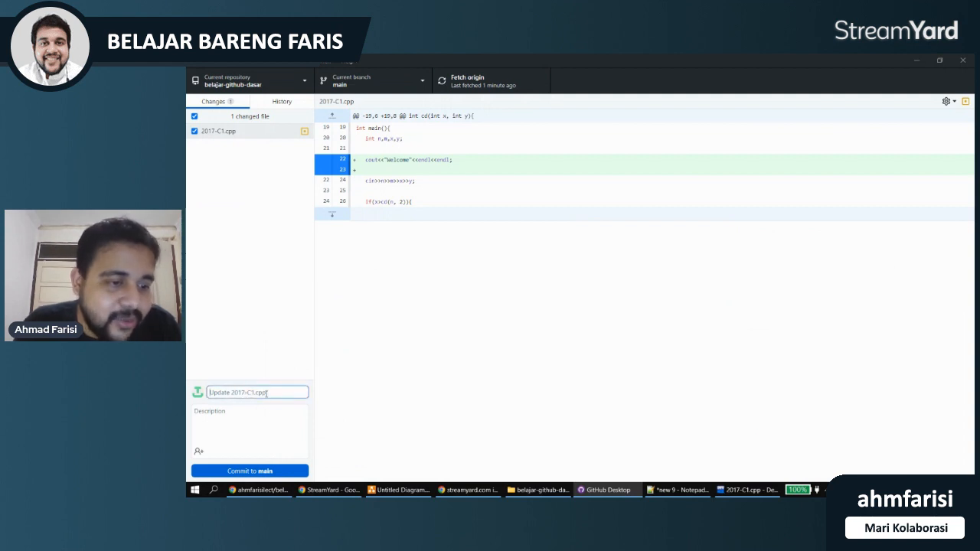
pyautogui.click(244, 431)
pyautogui.write('-')
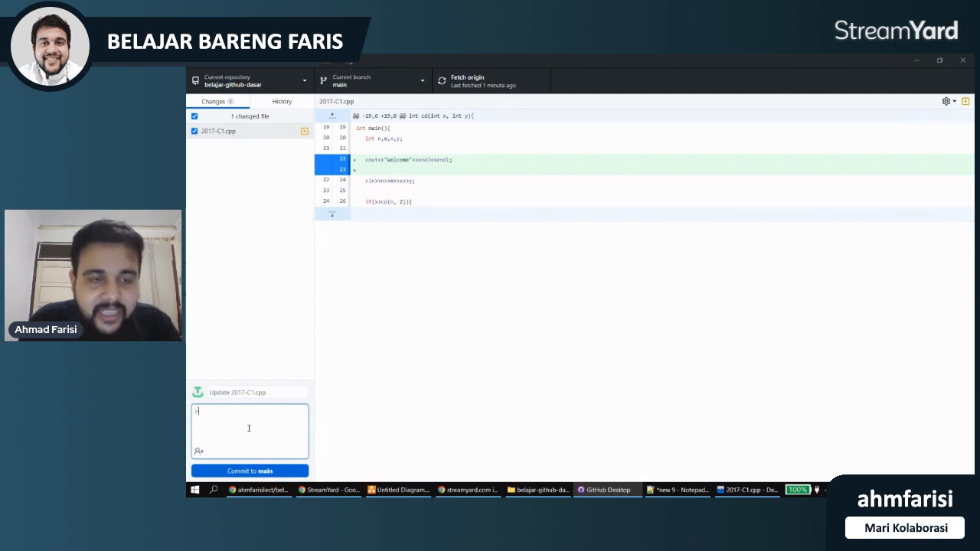
pyautogui.write(' Menambahkan')
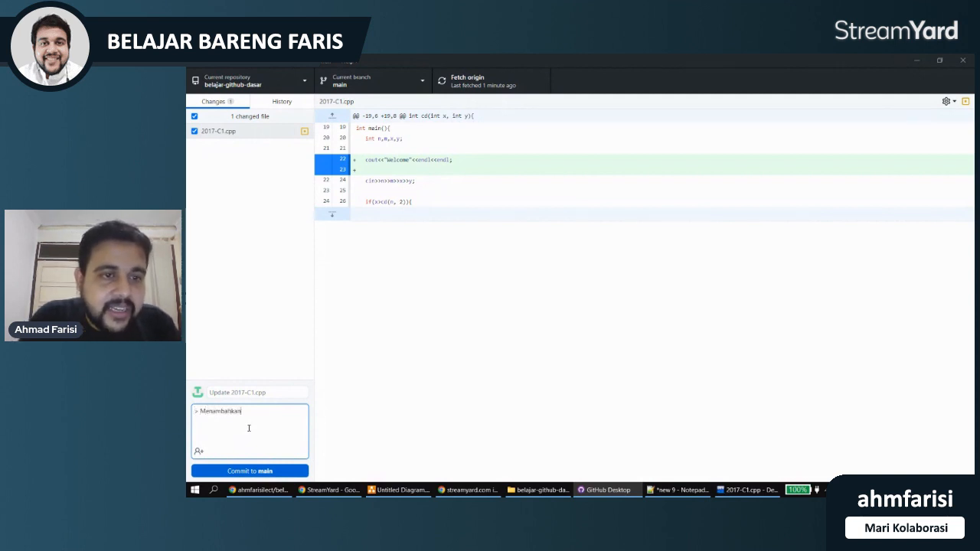
pyautogui.write(' satu baris un')
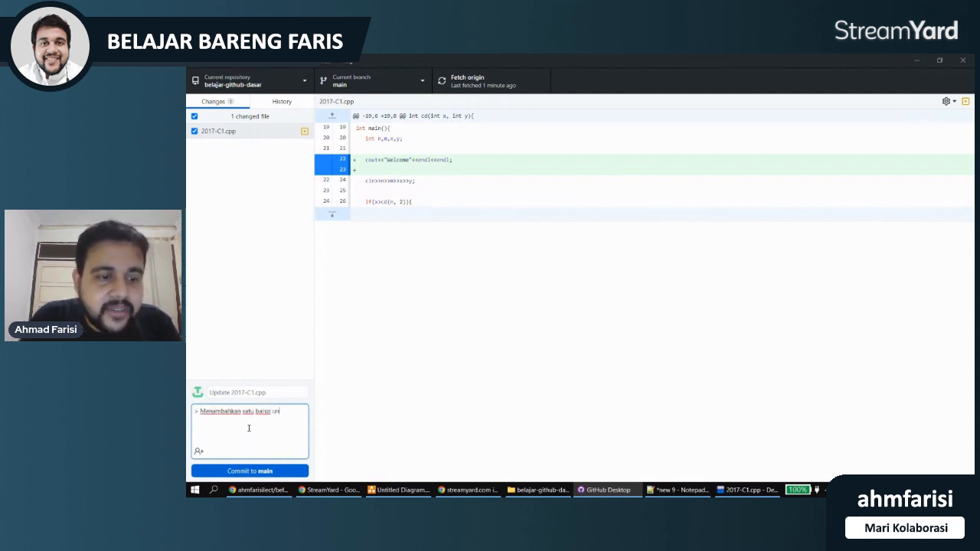
pyautogui.write('s sebagai')
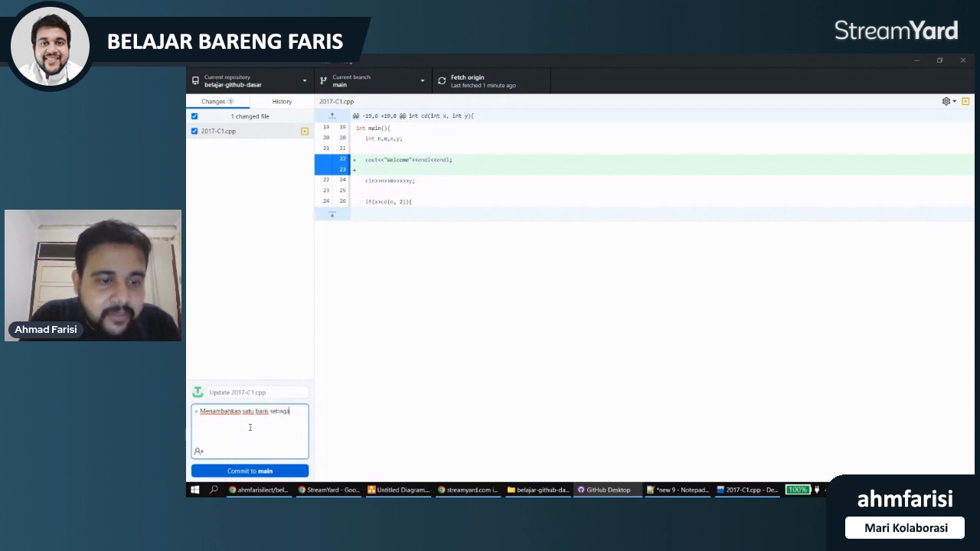
pyautogui.write(' uca')
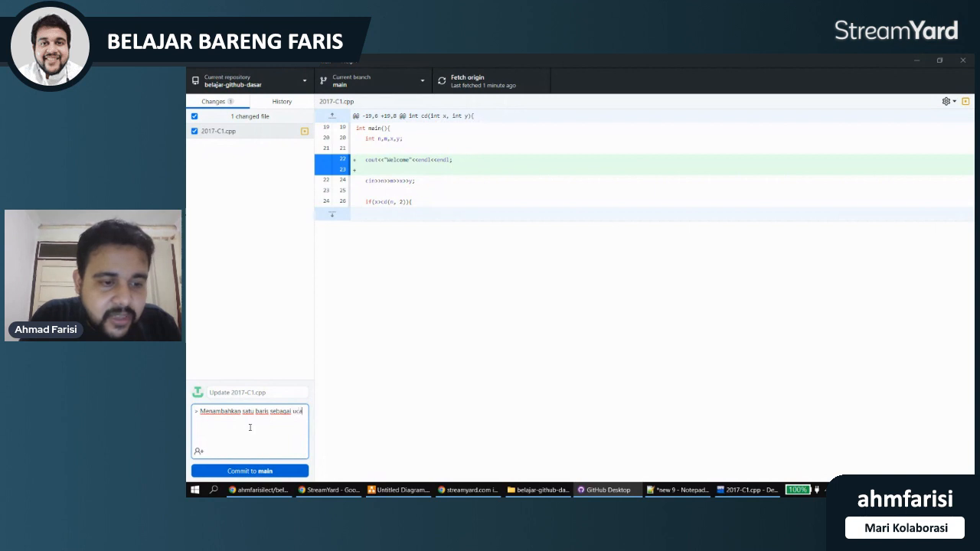
pyautogui.write('pan selamat datang')
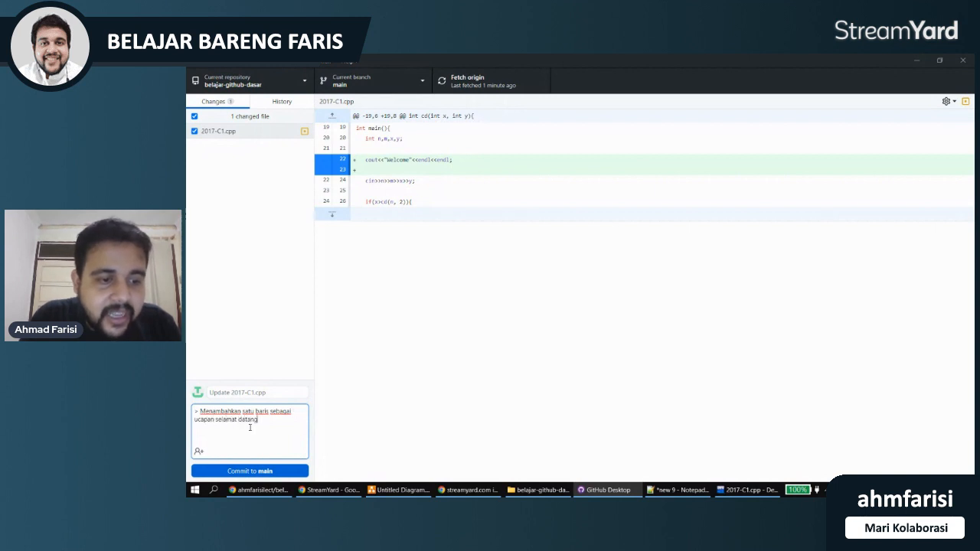
pyautogui.click(268, 470)
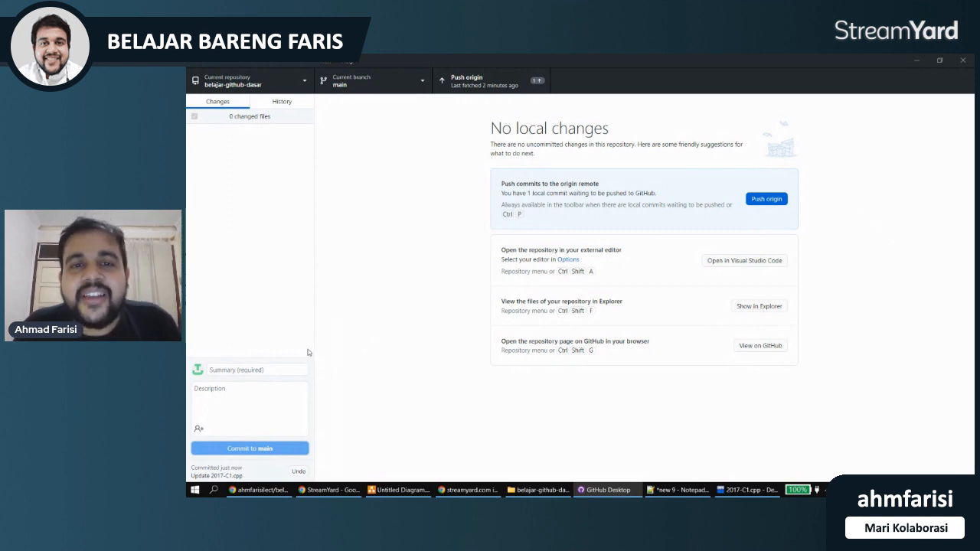
pyautogui.click(766, 202)
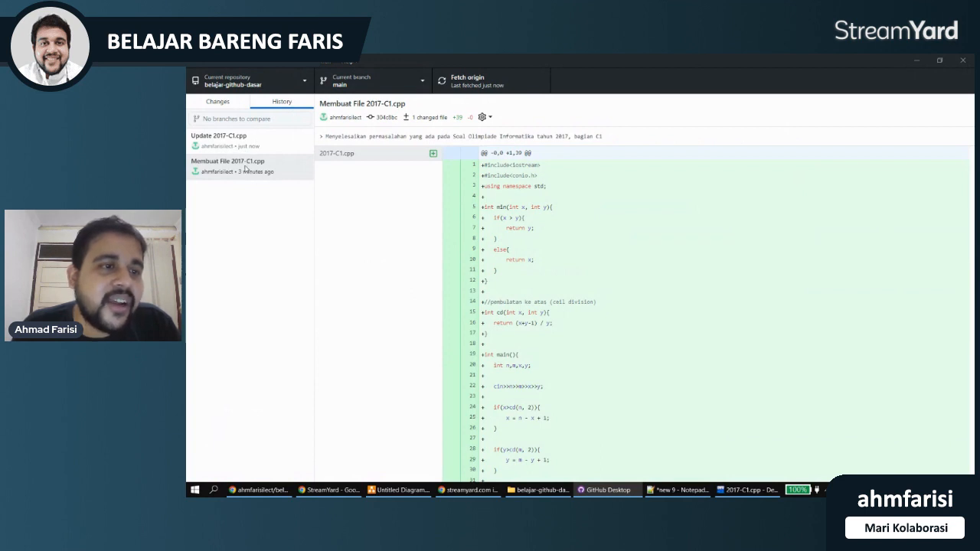
# - Compare the "Update 2017-C1.cpp" and "Membuat File 2017-C1.cpp" commits in the history, and return to the list of pending changes
pyautogui.click(221, 170)
pyautogui.click(228, 140)
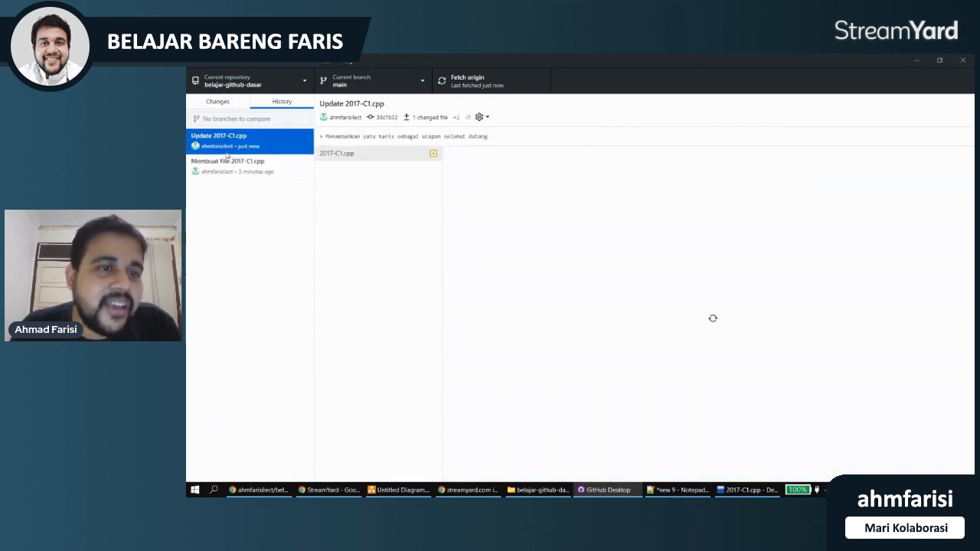
pyautogui.click(257, 172)
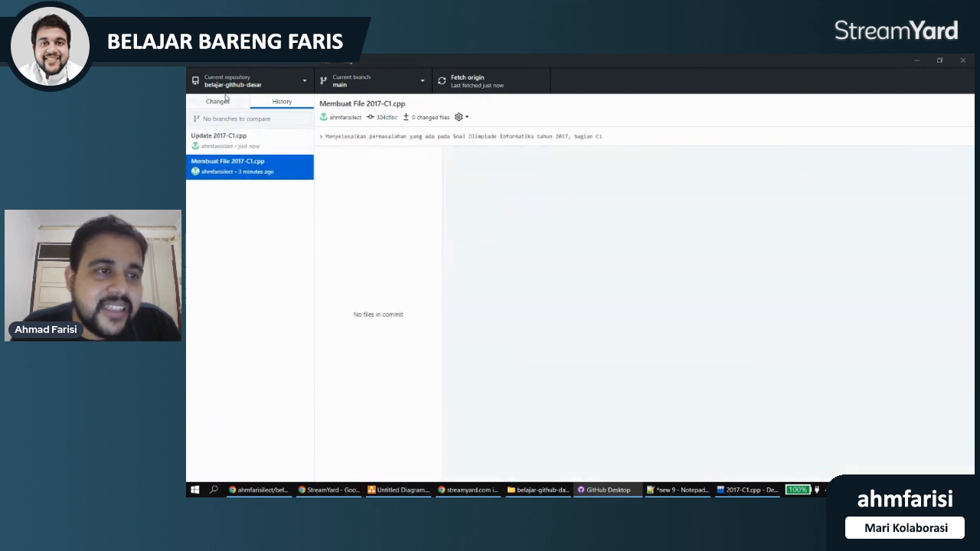
pyautogui.hotkey('ctrl', '1')
# - Refresh the belajar-github-dasar page in the browser, examine the Welcome line in 2017-C1.cpp, and go back to the repository's file list
pyautogui.click(260, 490)
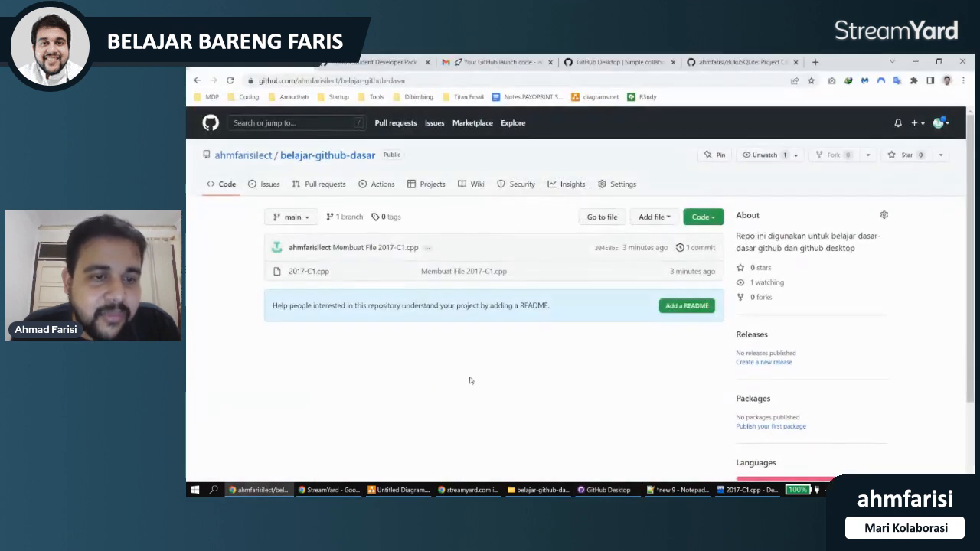
pyautogui.click(231, 80)
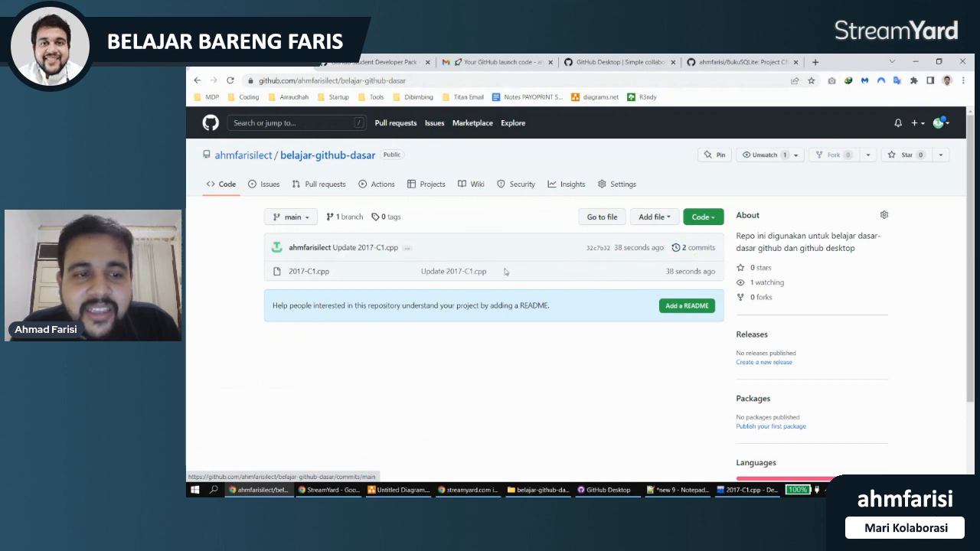
pyautogui.click(317, 274)
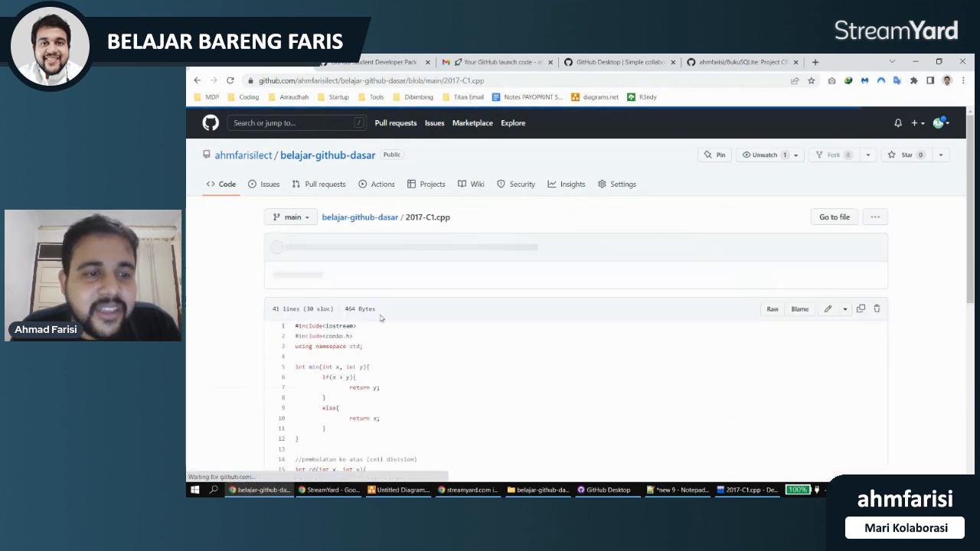
pyautogui.scroll(-5, 321, 230)
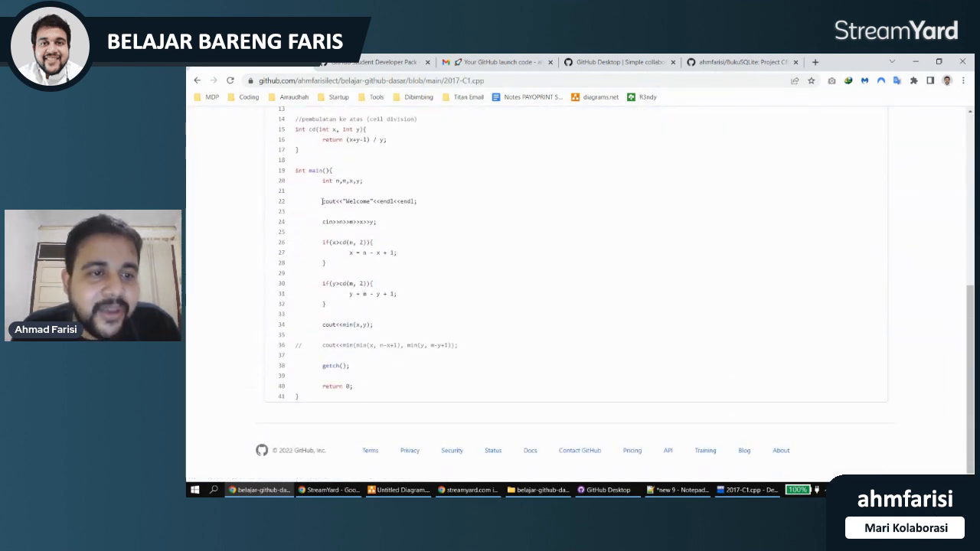
pyautogui.moveTo(322, 200); pyautogui.dragTo(436, 203)
pyautogui.click(427, 239)
pyautogui.scroll(5, 426, 239)
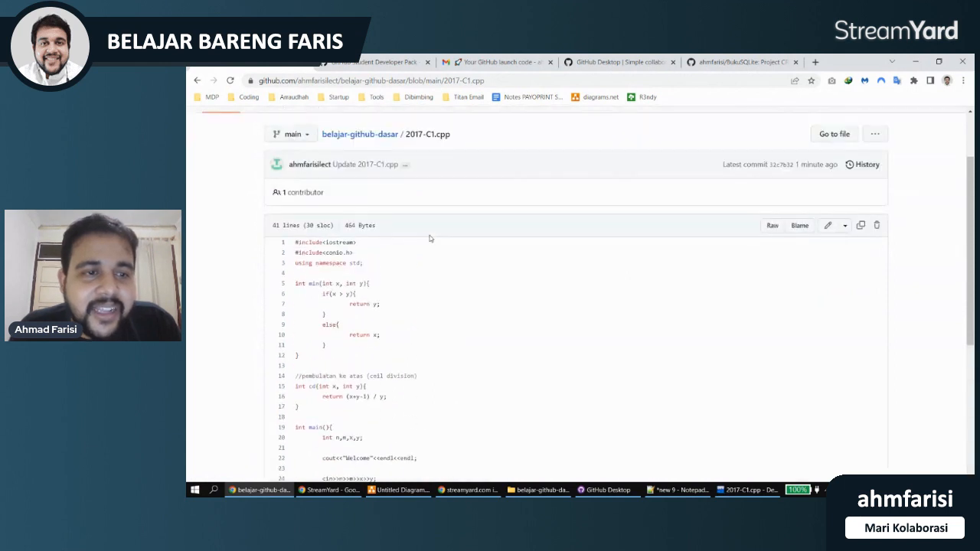
pyautogui.click(227, 185)
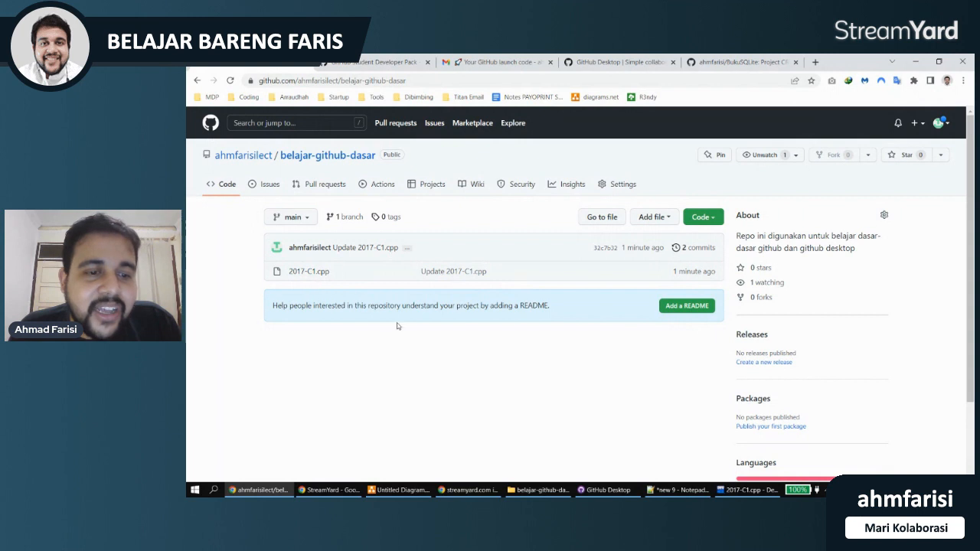
# - Copy 2018-C1.cpp from the Project-C++ folder on drive D into the local belajar-github-dasar folder inside Github
pyautogui.click(538, 490)
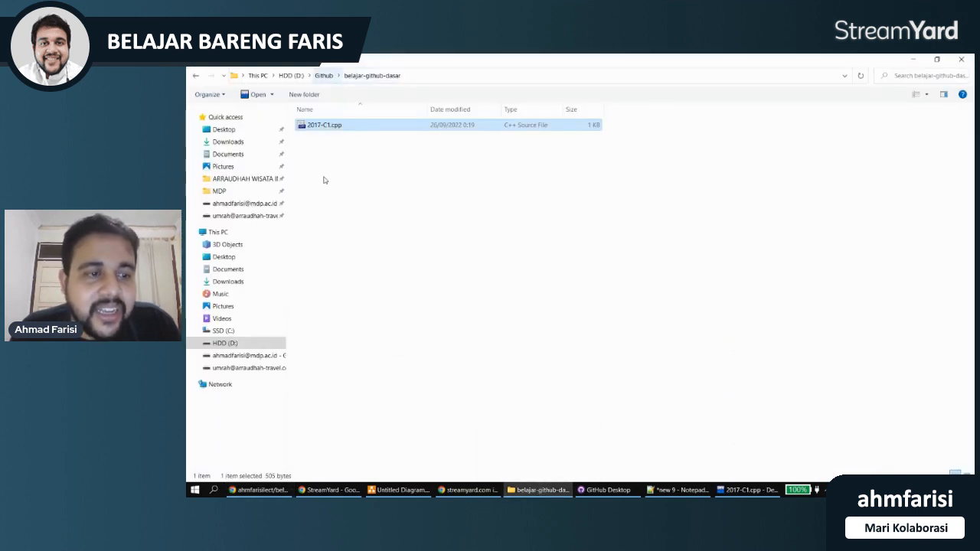
pyautogui.click(292, 79)
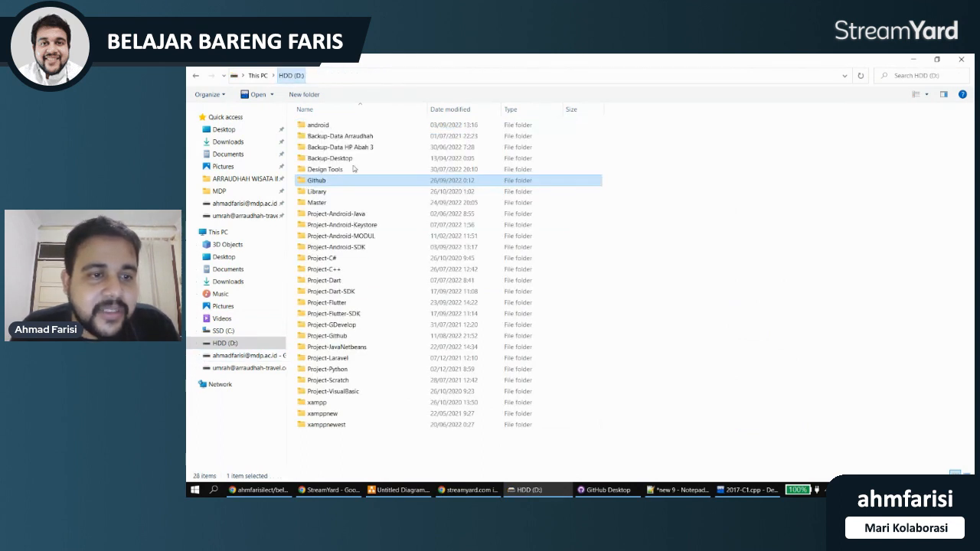
pyautogui.doubleClick(331, 271)
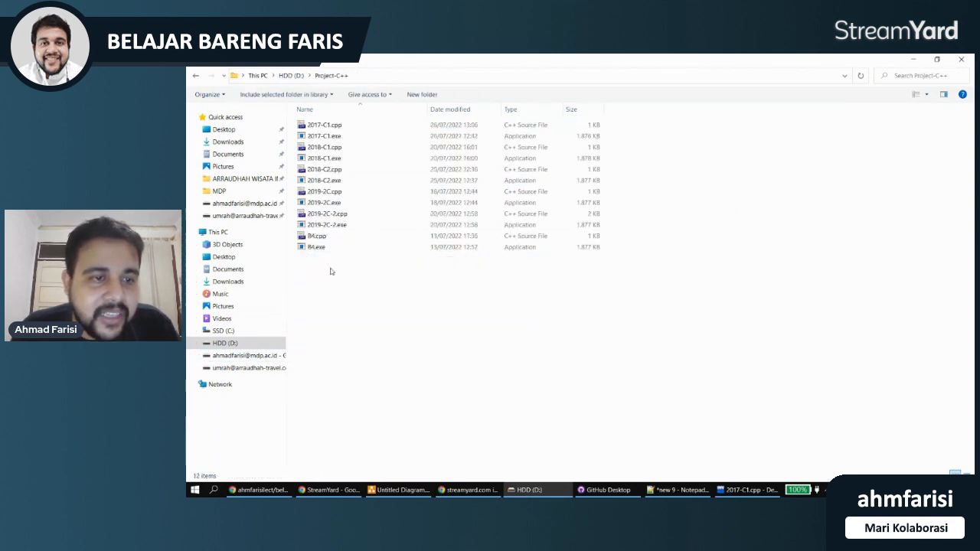
pyautogui.click(330, 148)
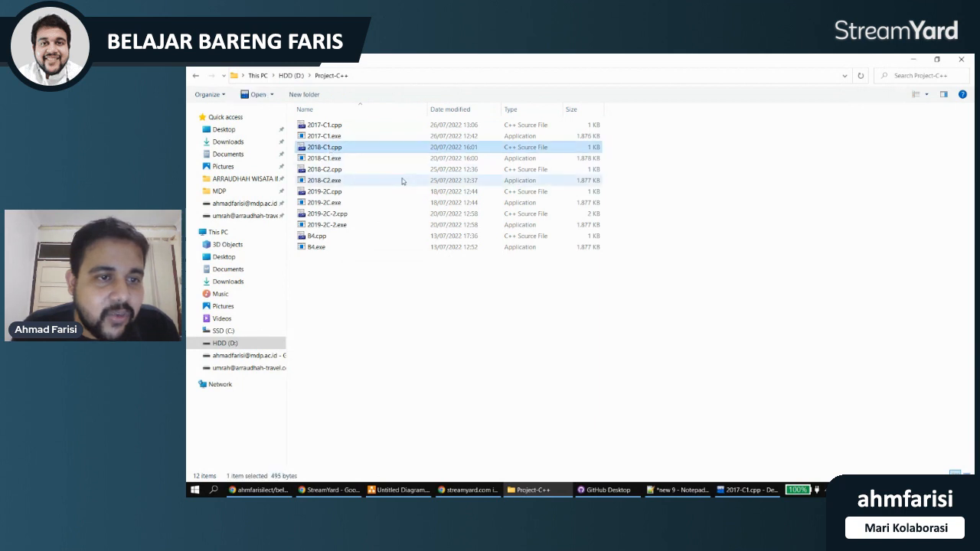
pyautogui.click(292, 75)
pyautogui.doubleClick(330, 182)
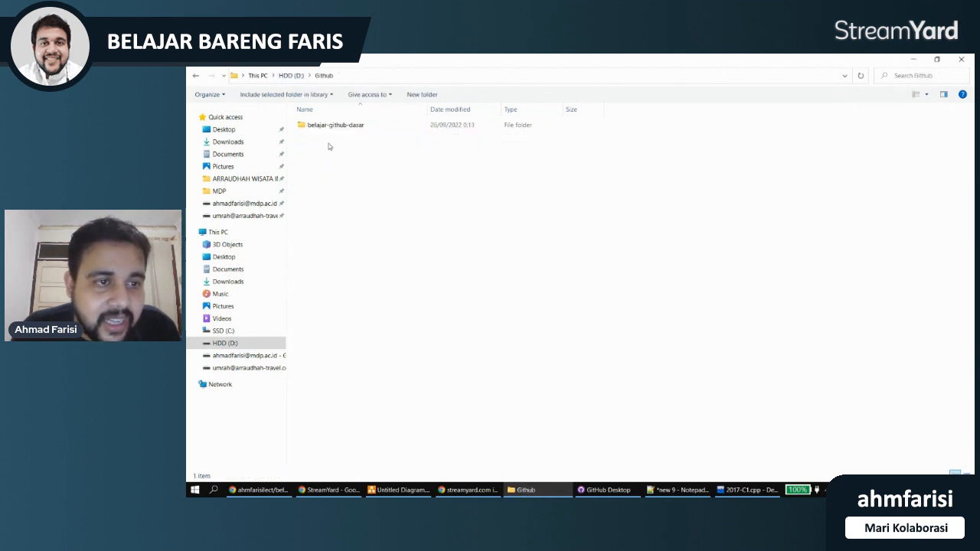
pyautogui.doubleClick(328, 126)
pyautogui.hotkey('ctrl', 'v')
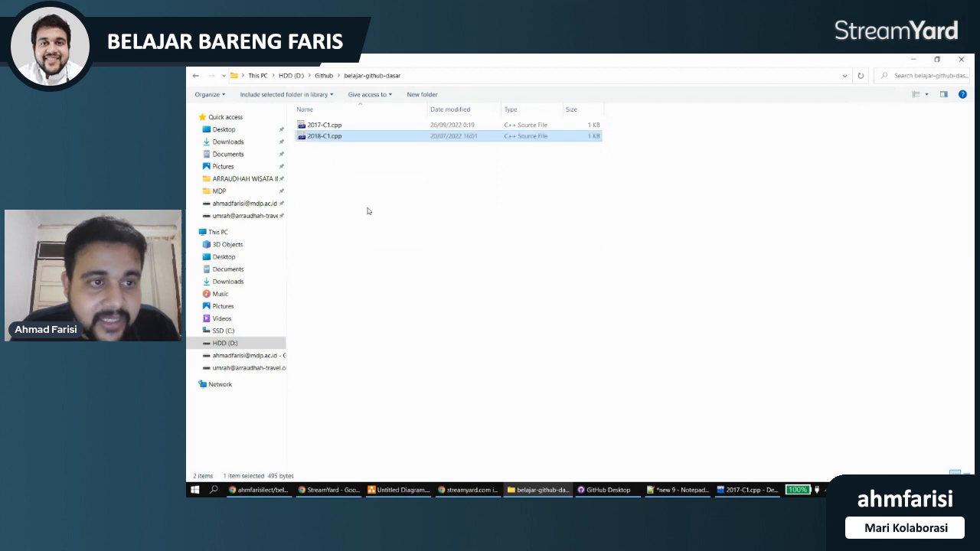
# - In GitHub Desktop, enter the commit description "> Mengerjakan problem Olimpiade Informatika tahun 2018 bagian C1" for the new 2018-C1.cpp file
pyautogui.click(605, 490)
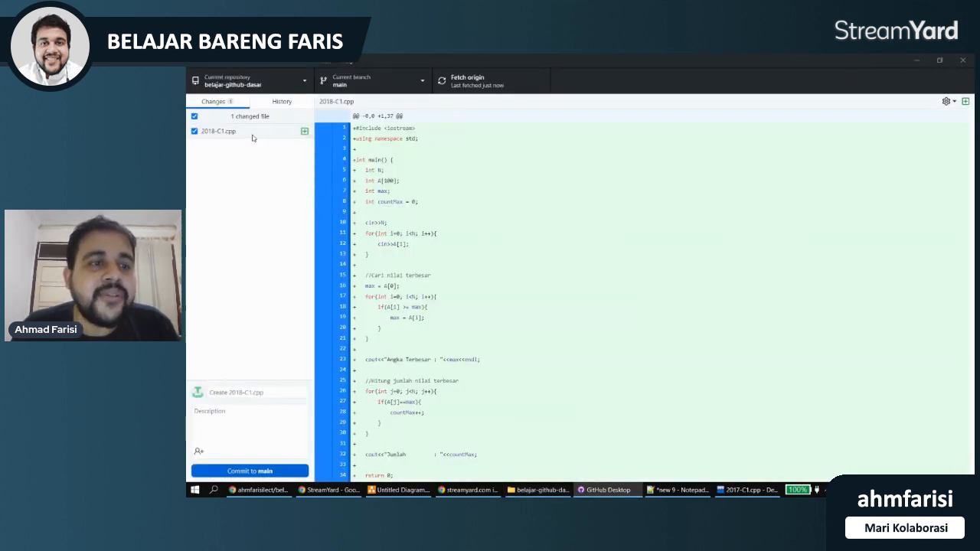
pyautogui.click(282, 392)
pyautogui.click(222, 421)
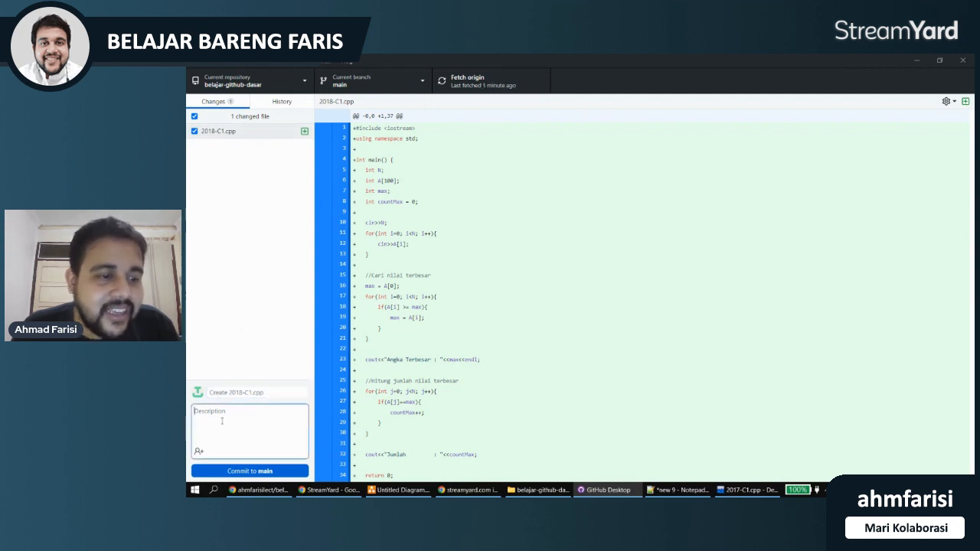
pyautogui.write('>')
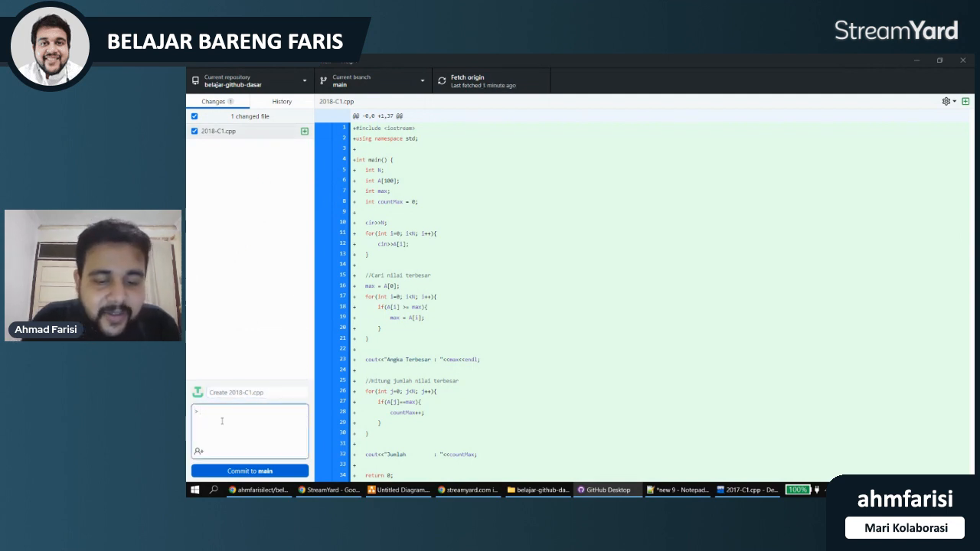
pyautogui.write(' mengerjakan')
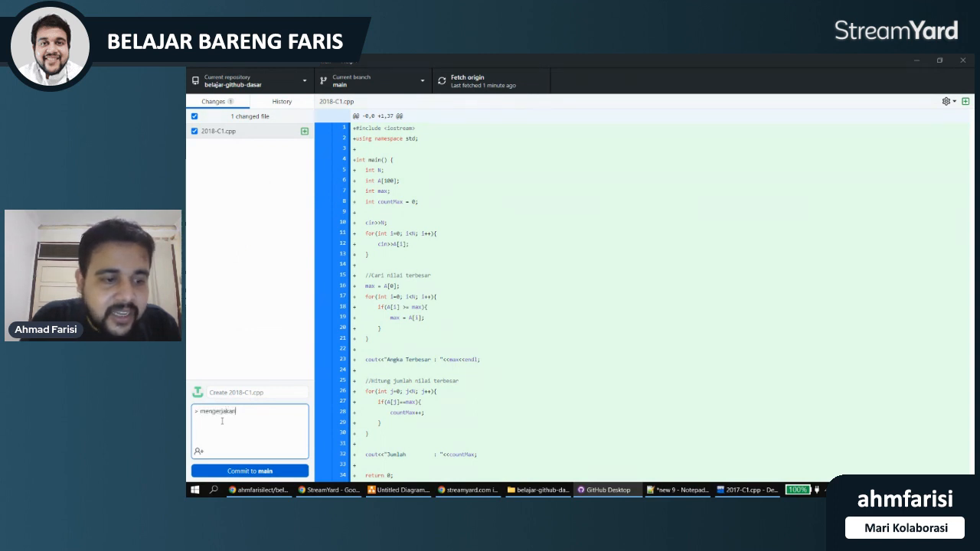
pyautogui.press('Delete')
pyautogui.write('M')
pyautogui.press('End')
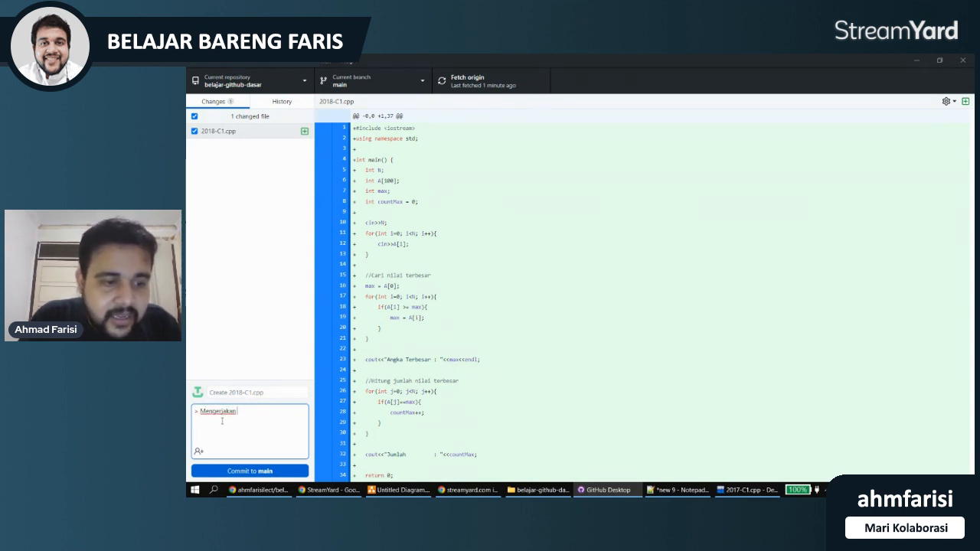
pyautogui.write('file Olimpiade Informatika')
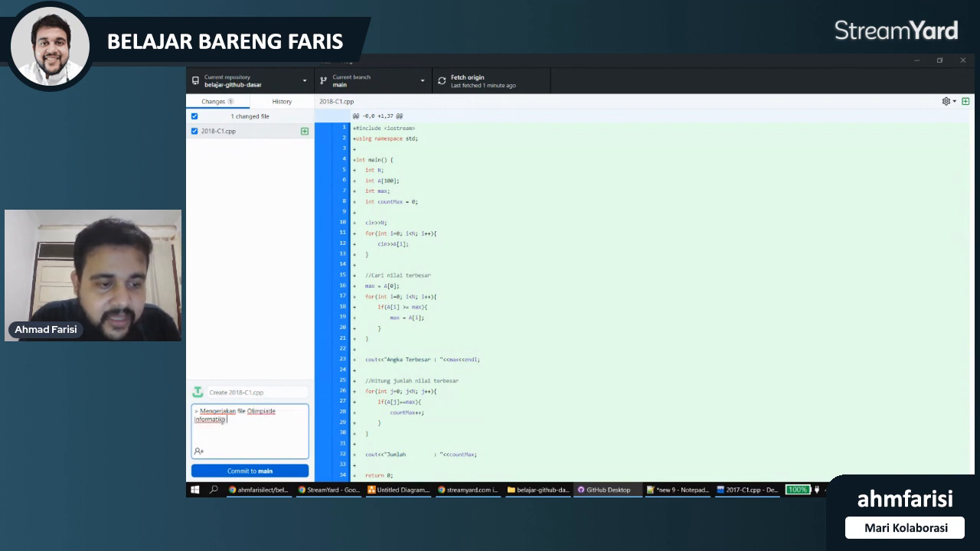
pyautogui.hotkey('ctrl', 'shift', 'Right')
pyautogui.write('problem Olimpiade Informatika tahun 2018 bagian C1')
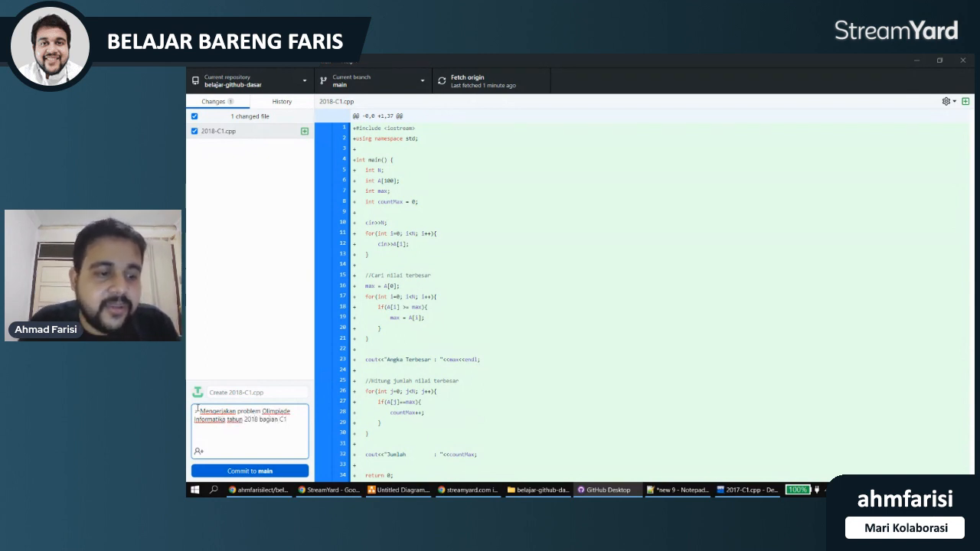
# - Commit the new 2018-C1.cpp file to main and push the commit to the origin remote
pyautogui.click(256, 471)
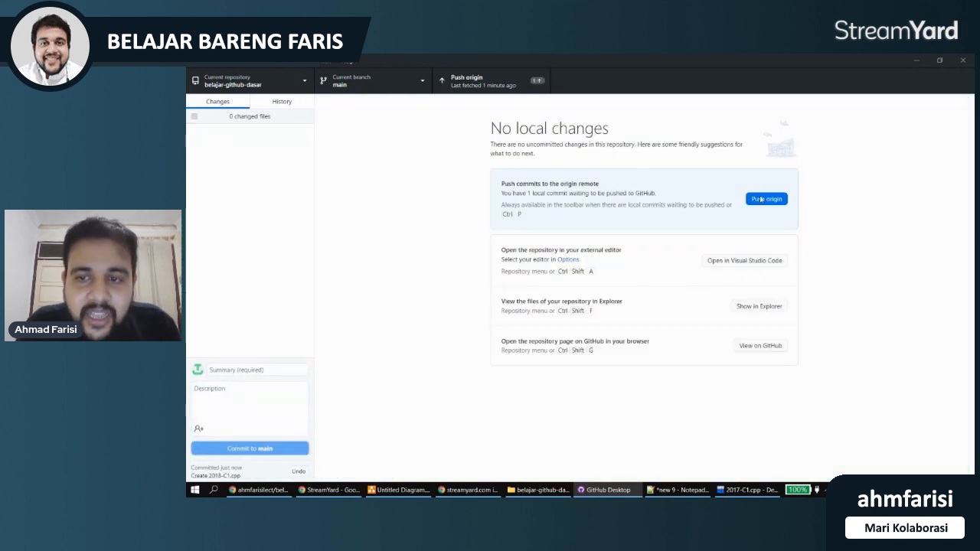
pyautogui.click(761, 199)
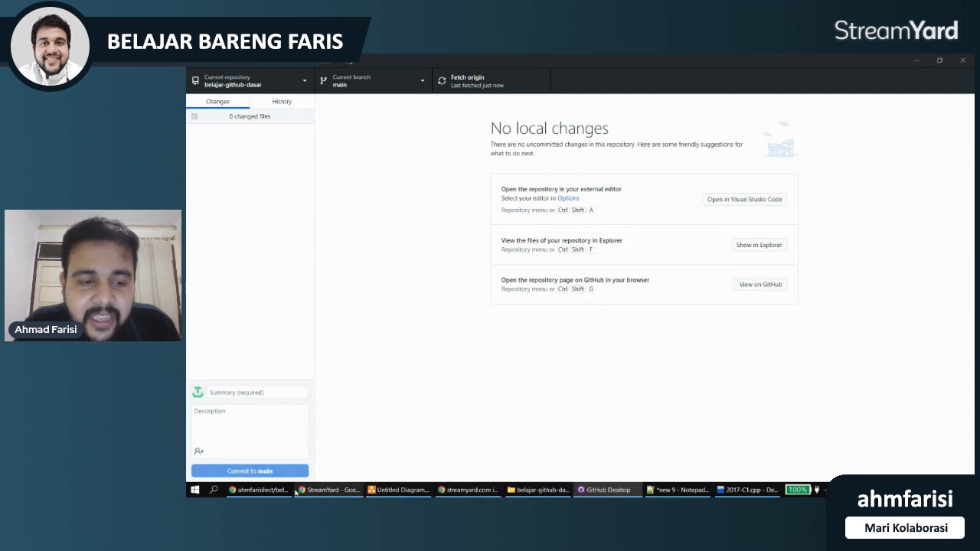
# - Refresh the belajar-github-dasar page in the browser, review its commit history, and return to the repository's file list
pyautogui.click(258, 490)
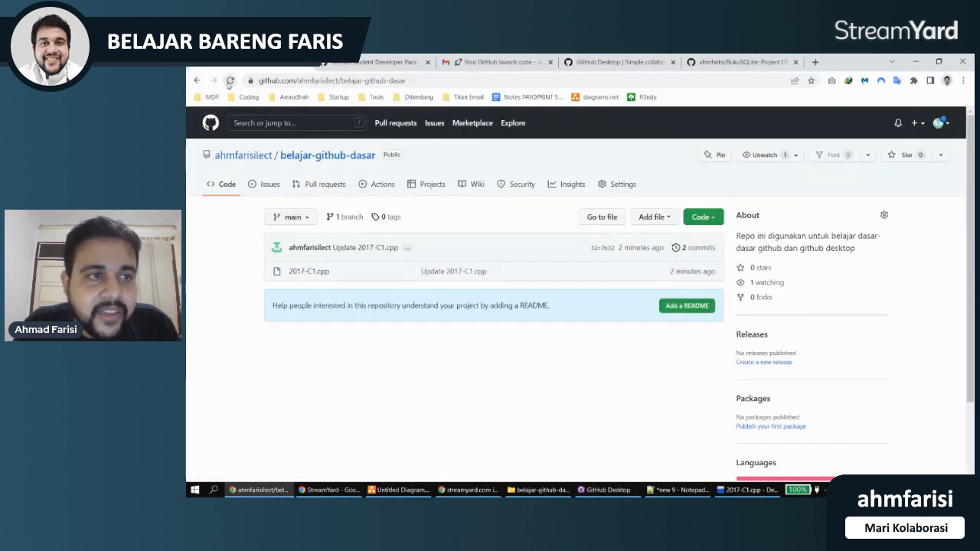
pyautogui.click(229, 81)
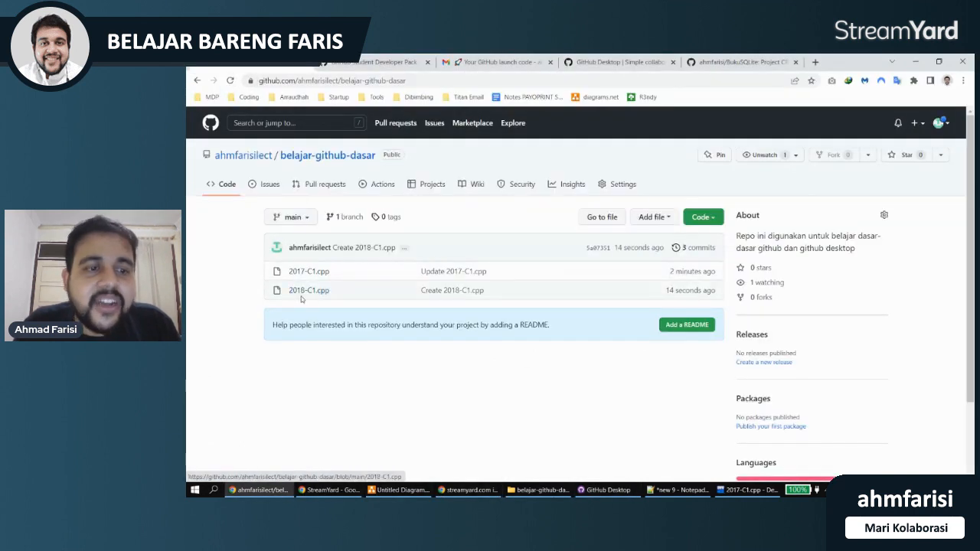
pyautogui.click(697, 248)
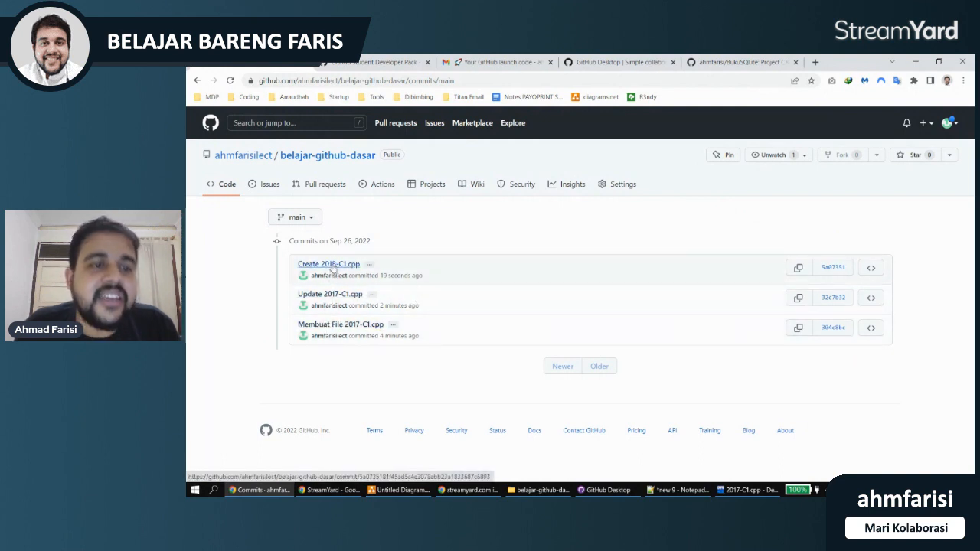
pyautogui.click(216, 188)
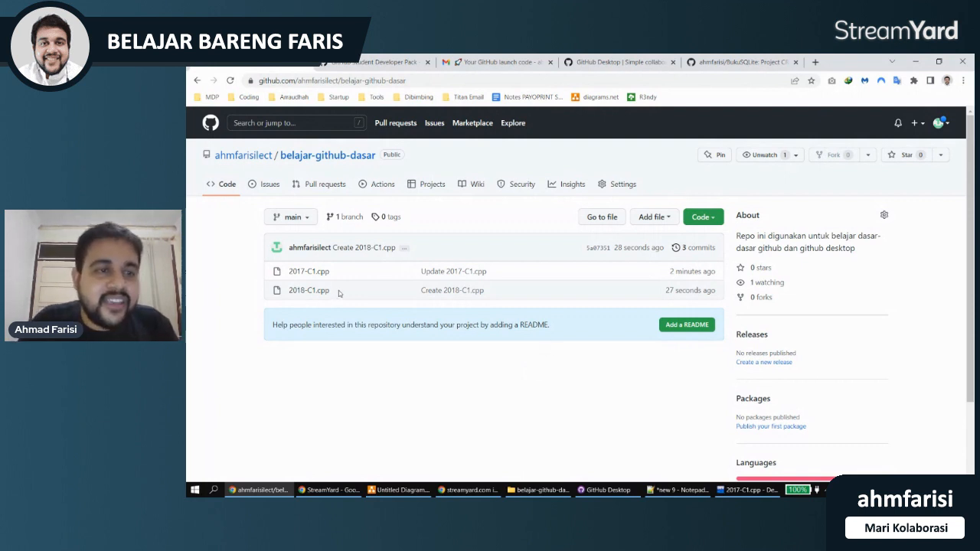
# - Create a new public GitHub repository named "belajar github android", leaving the description empty and adding no README, .gitignore or license
pyautogui.click(244, 156)
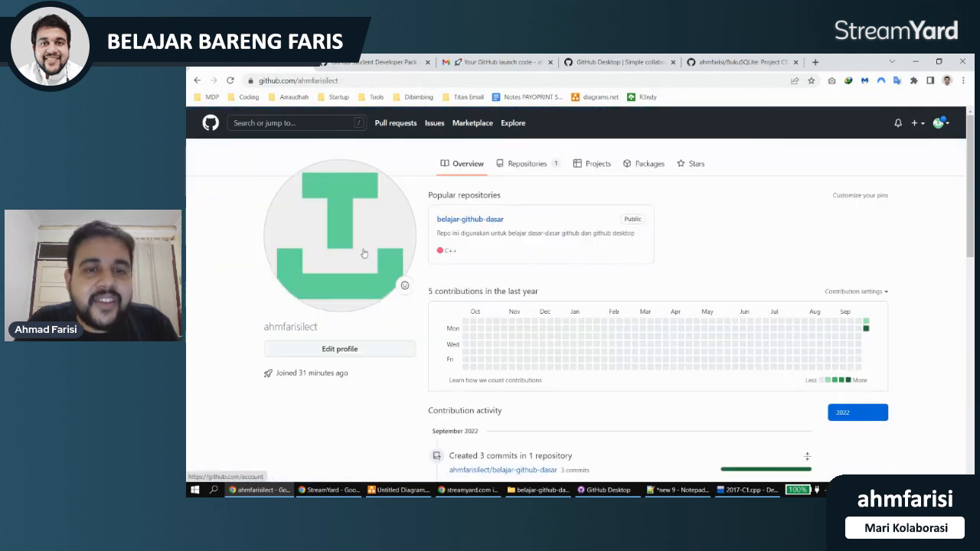
pyautogui.click(538, 170)
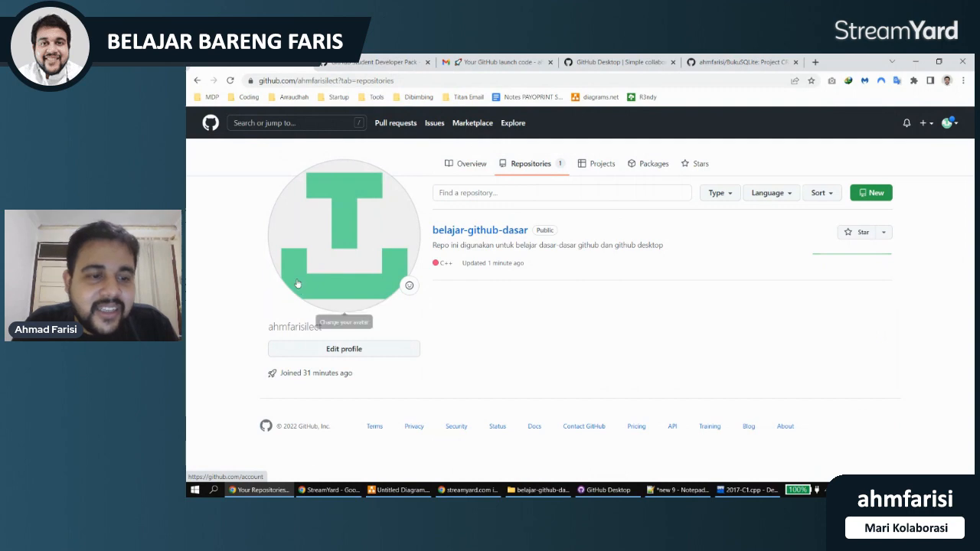
pyautogui.click(211, 125)
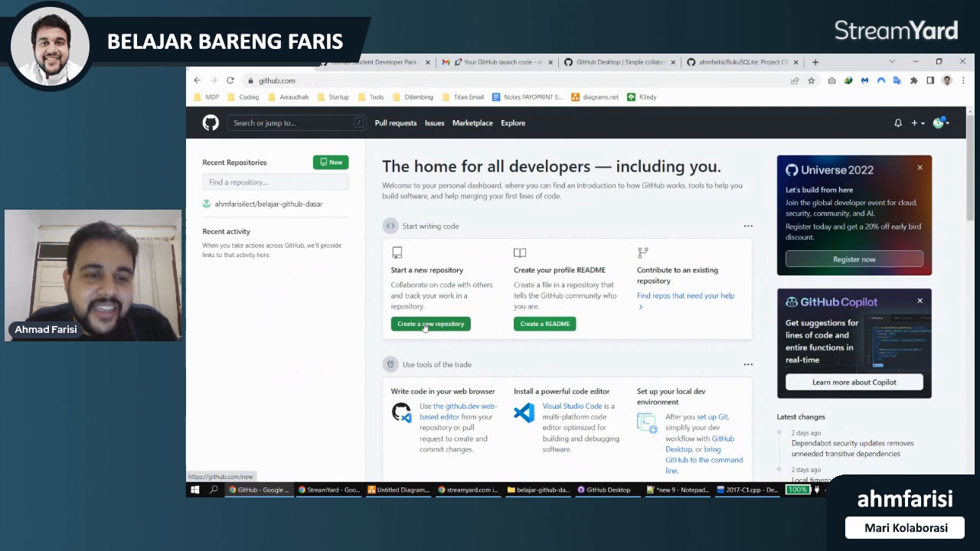
pyautogui.click(427, 324)
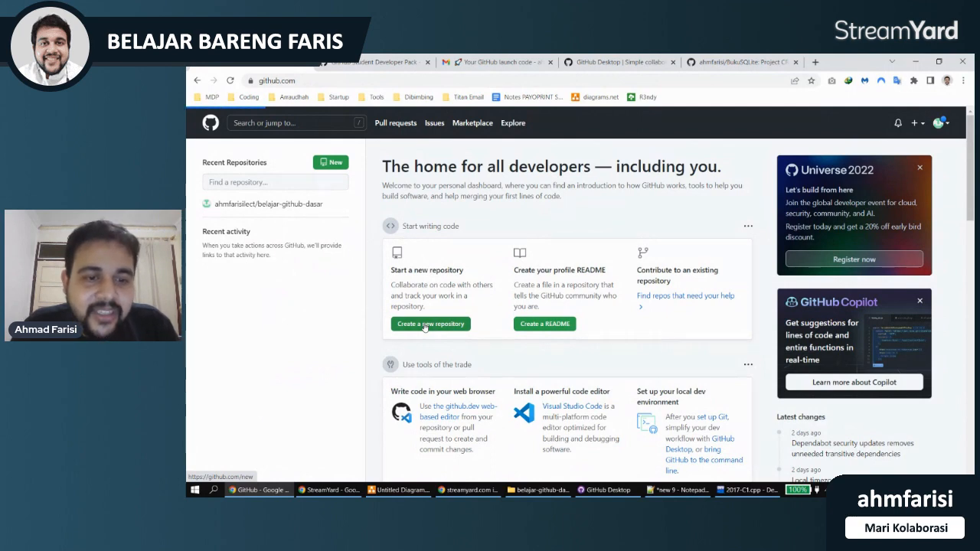
pyautogui.click(512, 244)
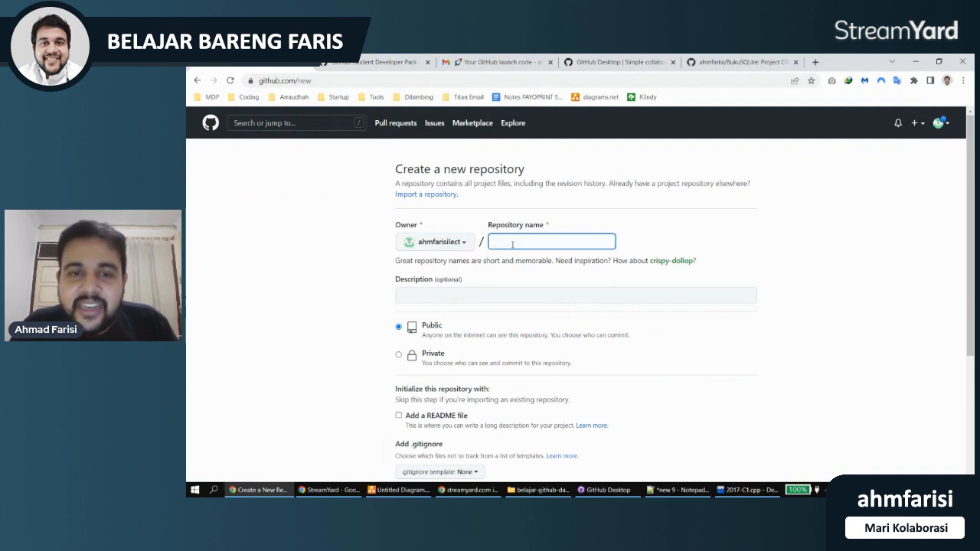
pyautogui.write('belajar github android')
pyautogui.click(464, 297)
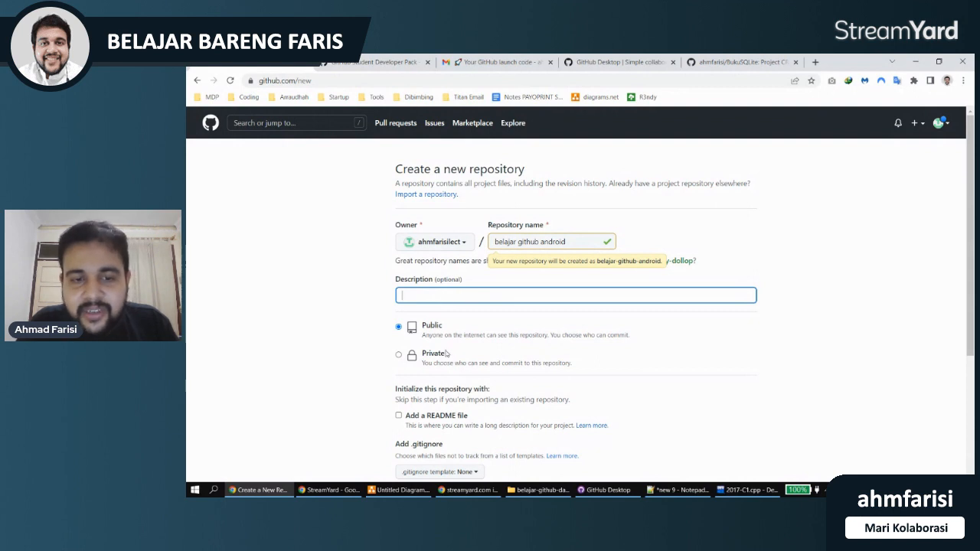
pyautogui.scroll(-3, 563, 344)
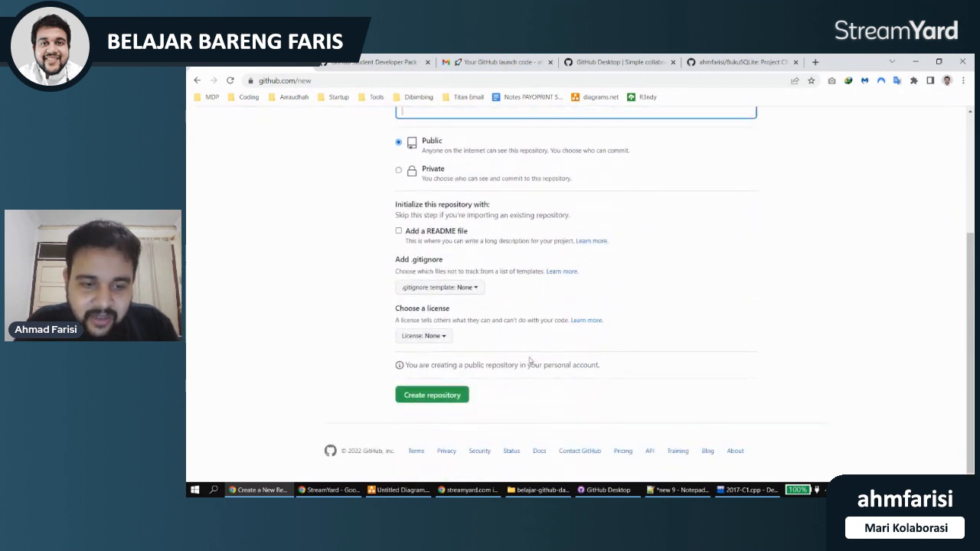
pyautogui.click(442, 395)
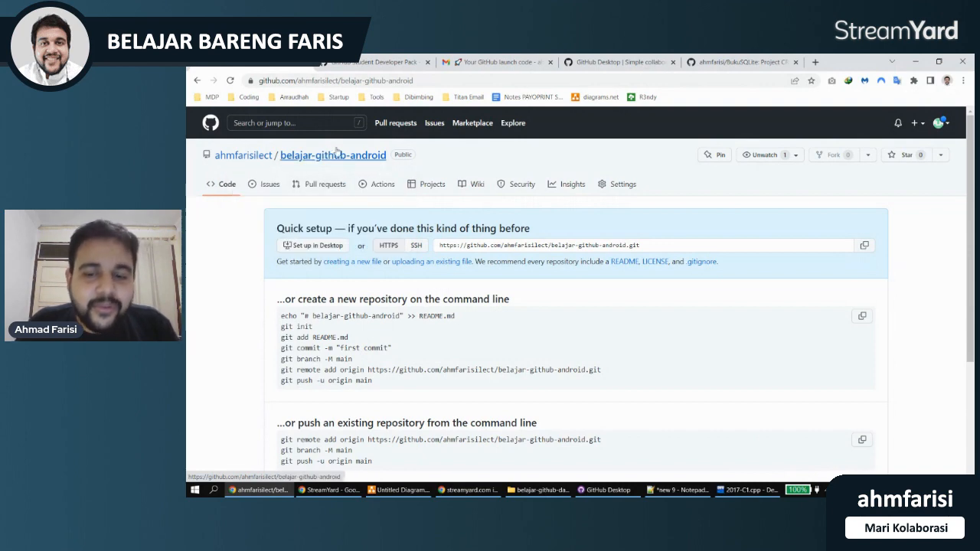
# - Switch to GitHub Desktop and start cloning a repository from the repository list
pyautogui.click(611, 490)
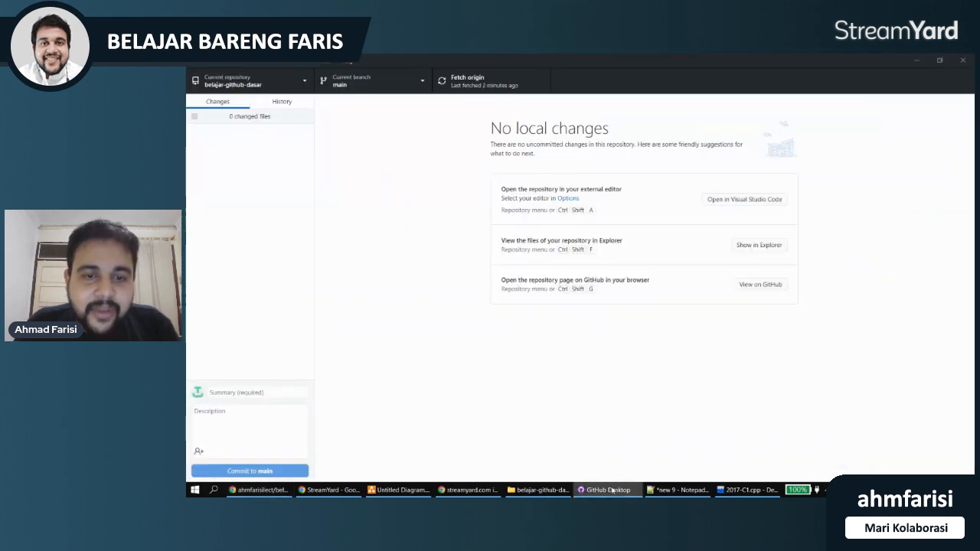
pyautogui.click(263, 81)
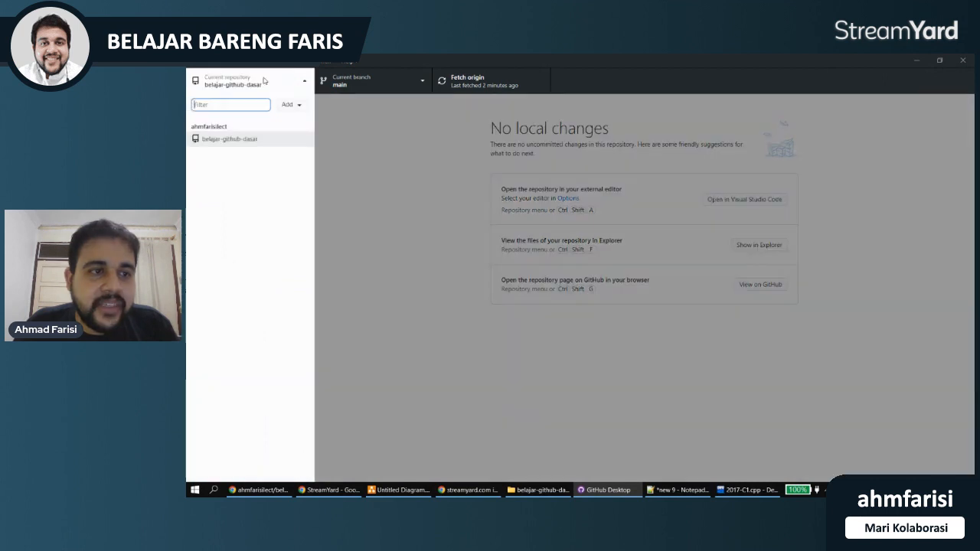
pyautogui.click(293, 104)
pyautogui.click(253, 186)
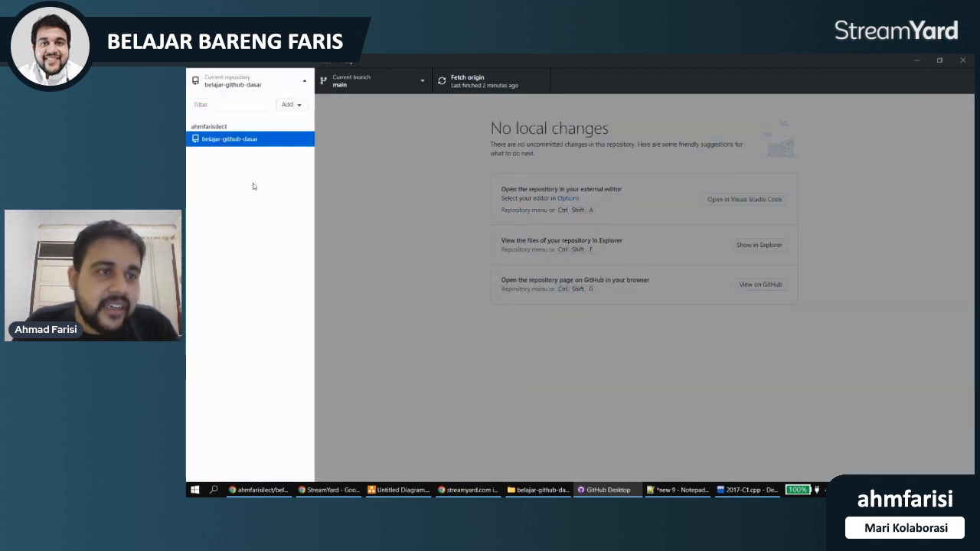
pyautogui.click(306, 82)
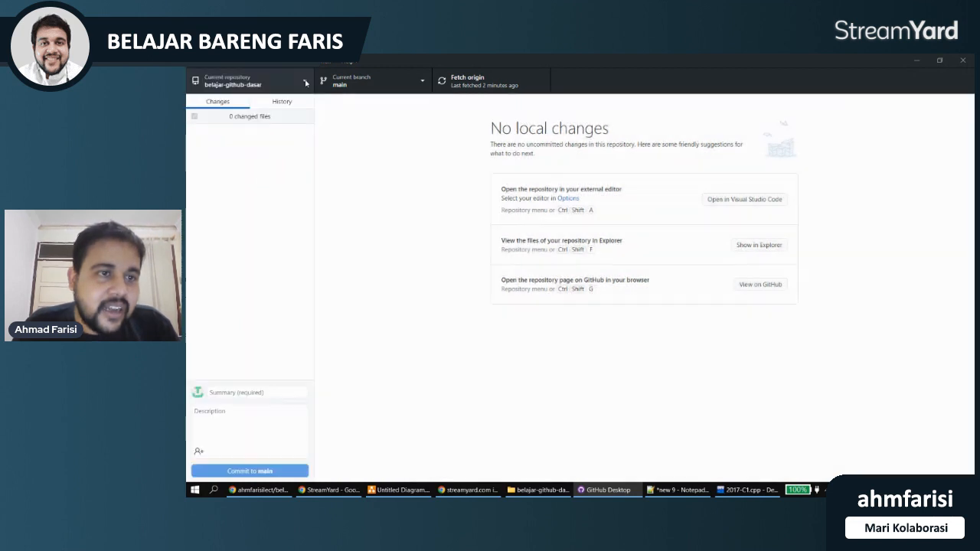
pyautogui.click(306, 82)
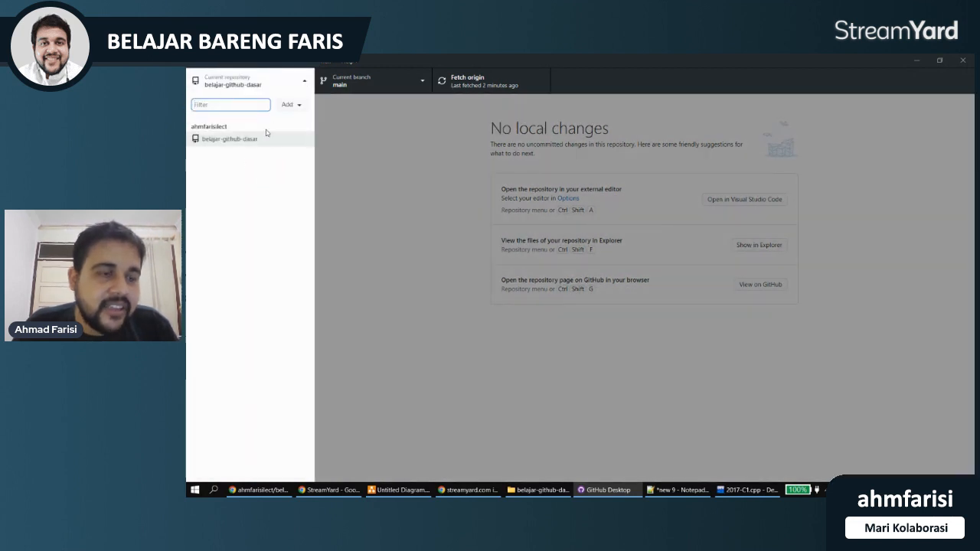
pyautogui.click(286, 105)
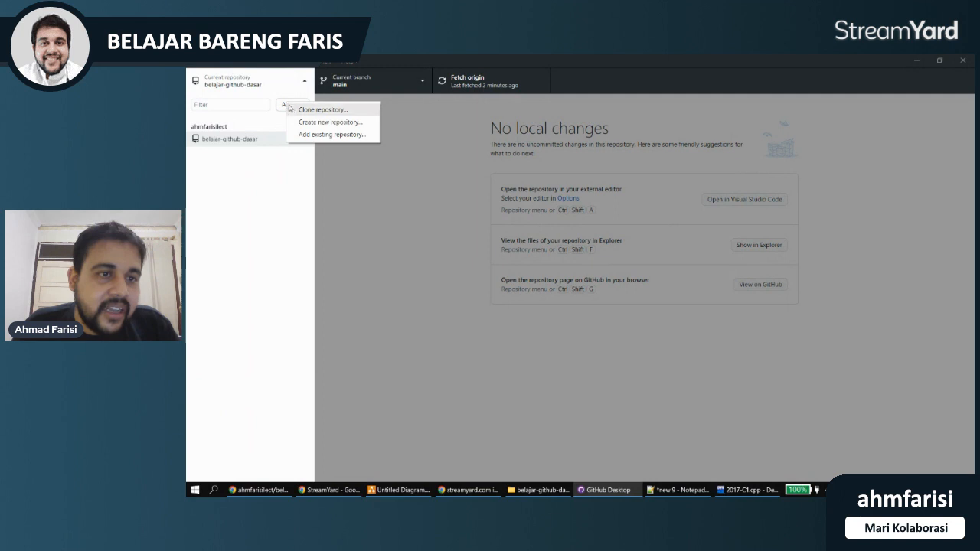
pyautogui.click(273, 207)
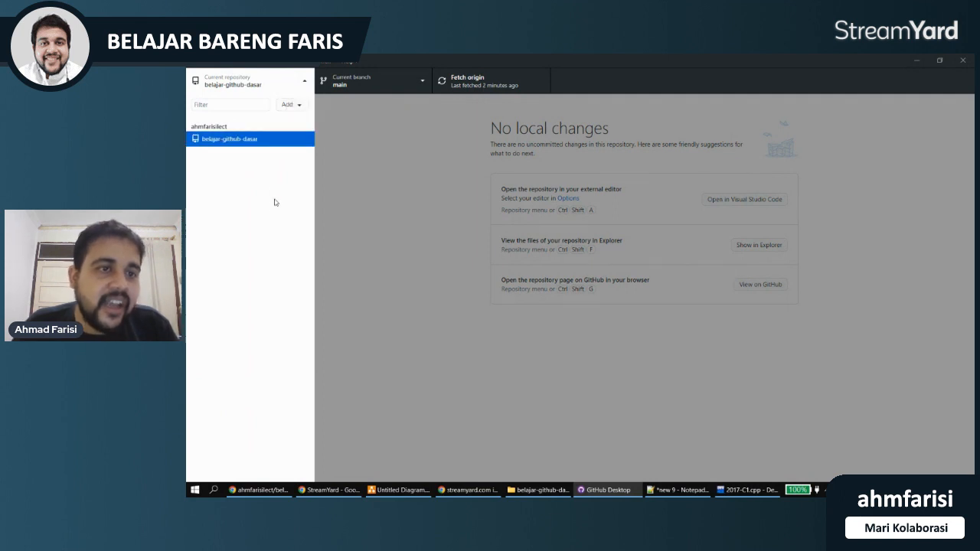
pyautogui.click(289, 108)
pyautogui.click(303, 115)
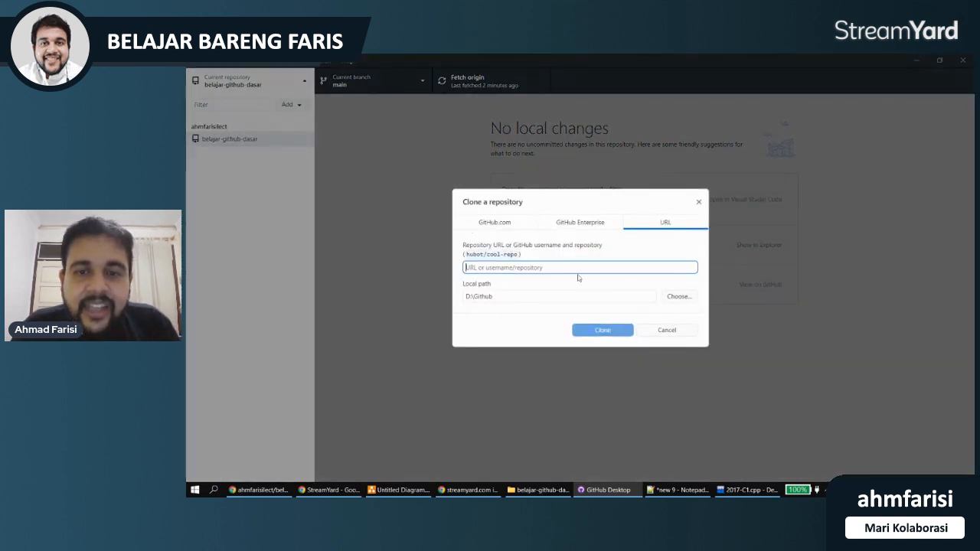
# - Refresh the list of GitHub.com repositories and clone belajar-github-android into D:\Github\belajar-github-android
pyautogui.click(500, 225)
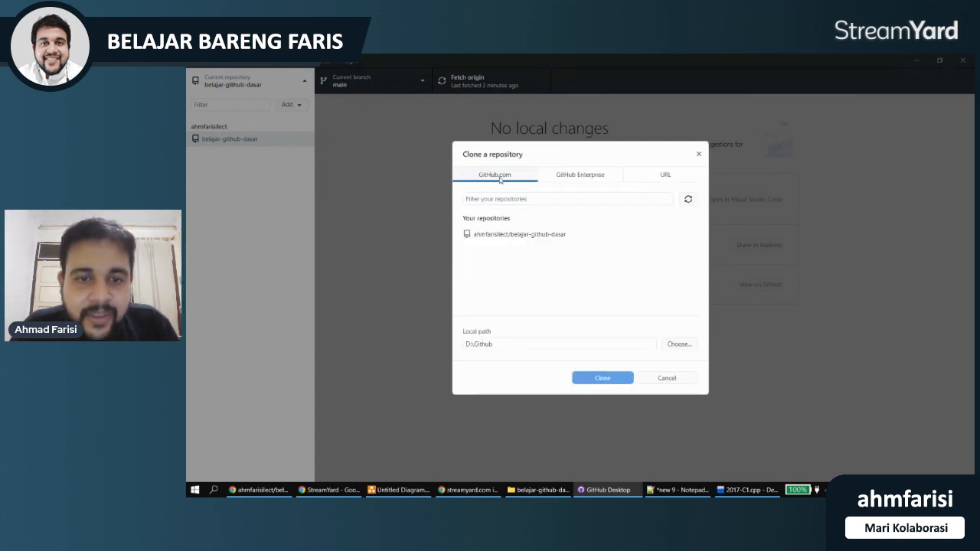
pyautogui.click(688, 199)
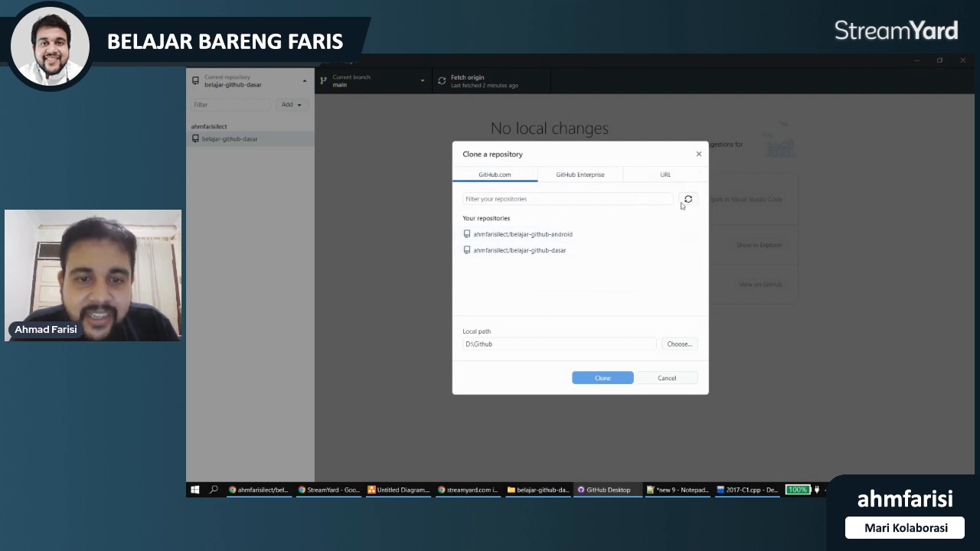
pyautogui.click(527, 239)
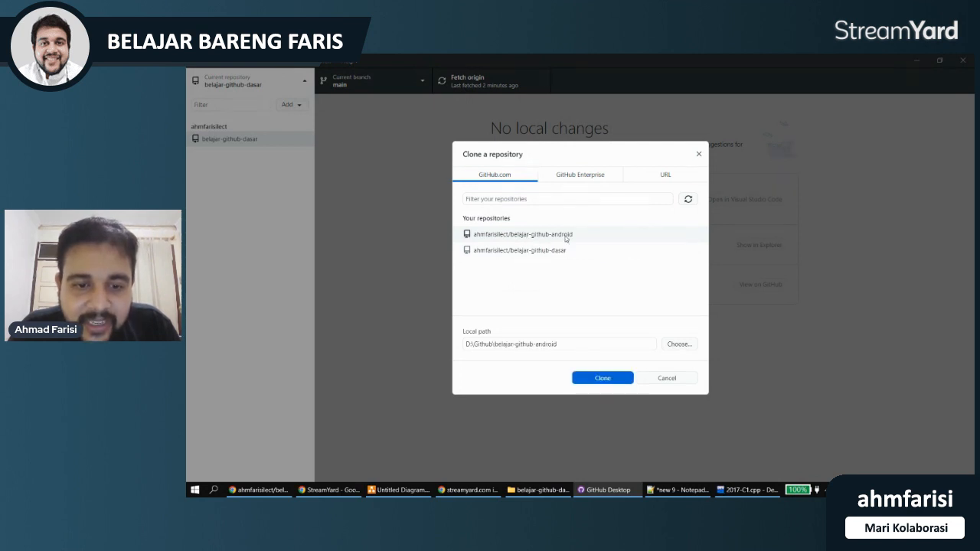
pyautogui.doubleClick(476, 343)
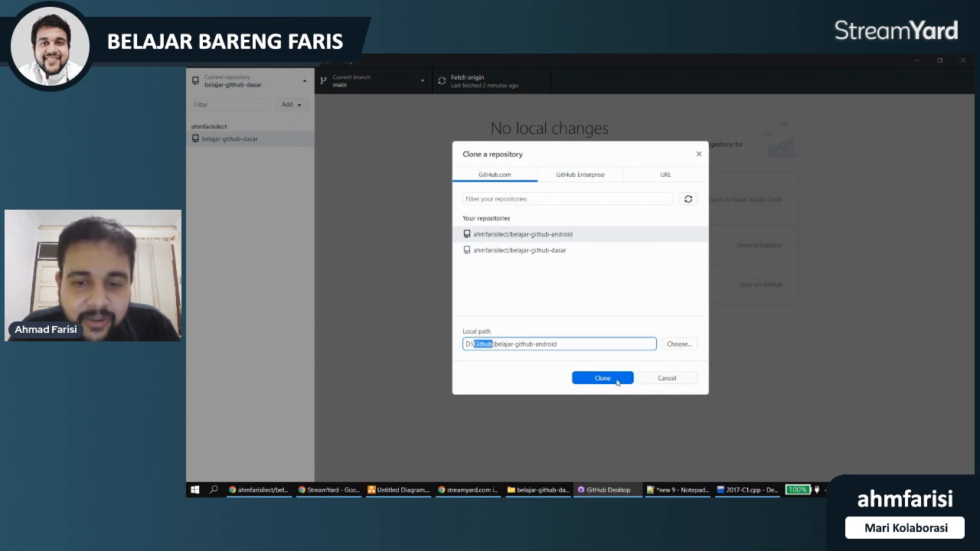
pyautogui.click(617, 380)
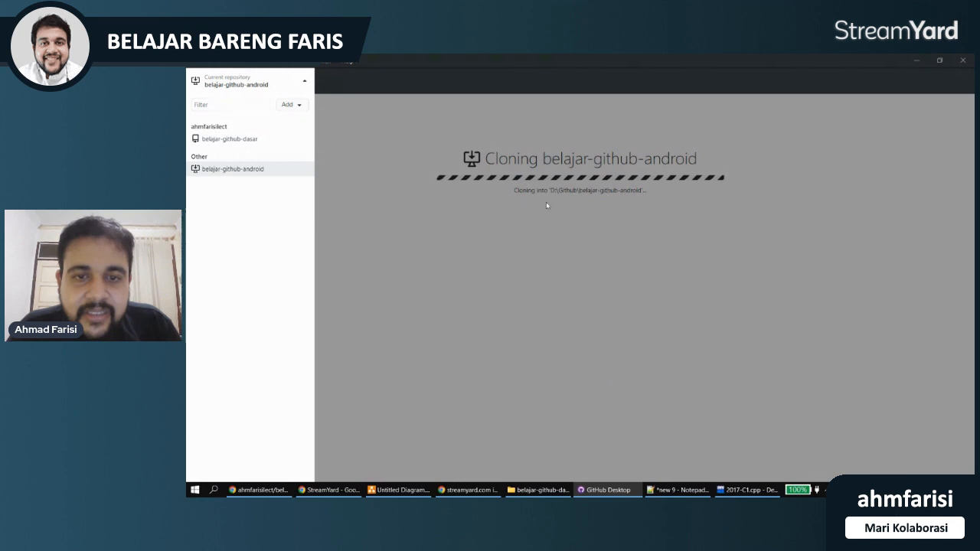
pyautogui.click(384, 265)
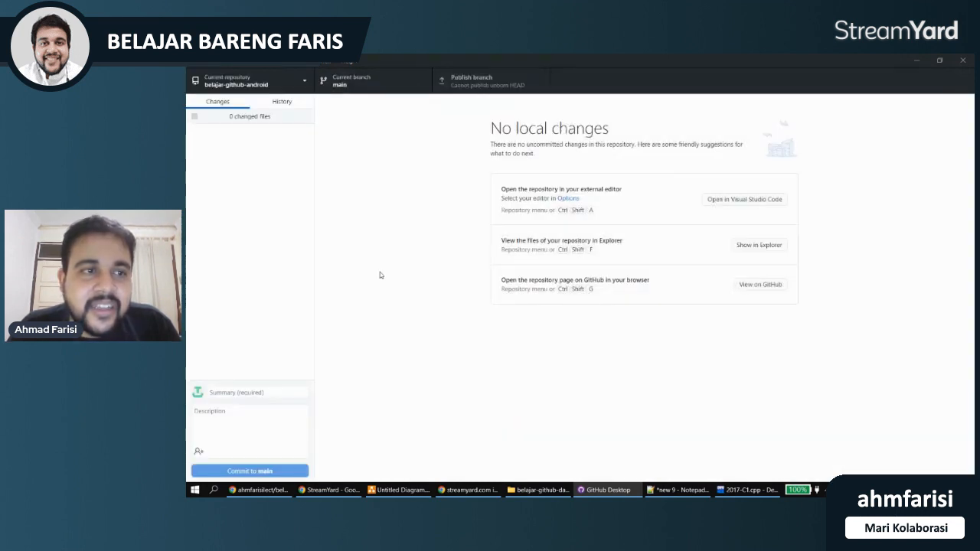
# - Switch the current repository to belajar-github-dasar and back to belajar-github-android
pyautogui.click(235, 86)
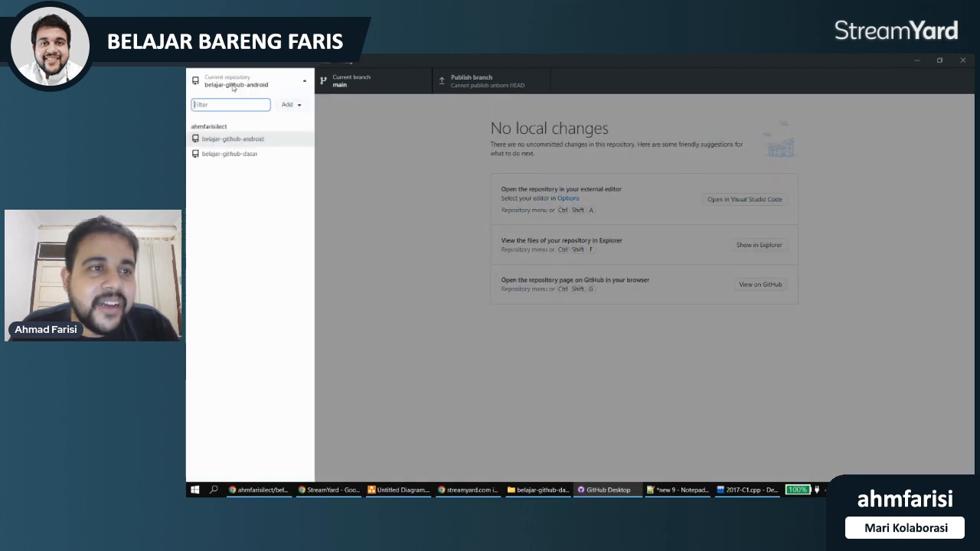
pyautogui.click(255, 86)
pyautogui.click(255, 85)
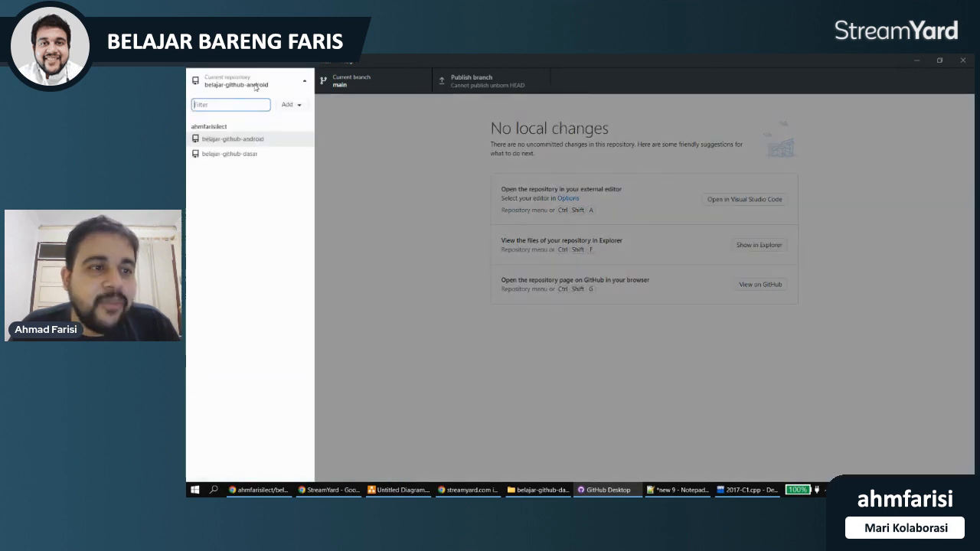
pyautogui.click(243, 157)
pyautogui.click(245, 83)
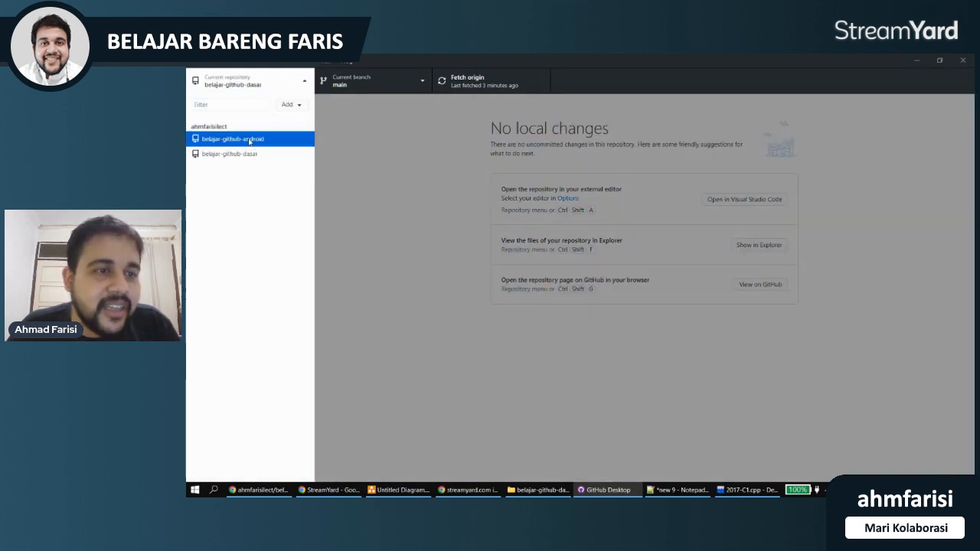
pyautogui.click(249, 143)
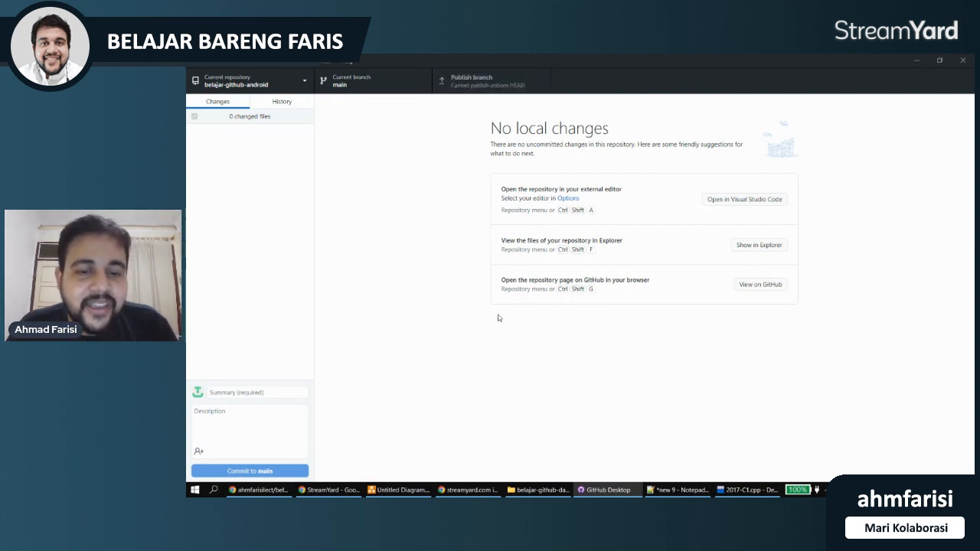
# - Switch to File Explorer and view the local repository folders inside the Github folder on drive D
pyautogui.click(542, 490)
pyautogui.click(324, 75)
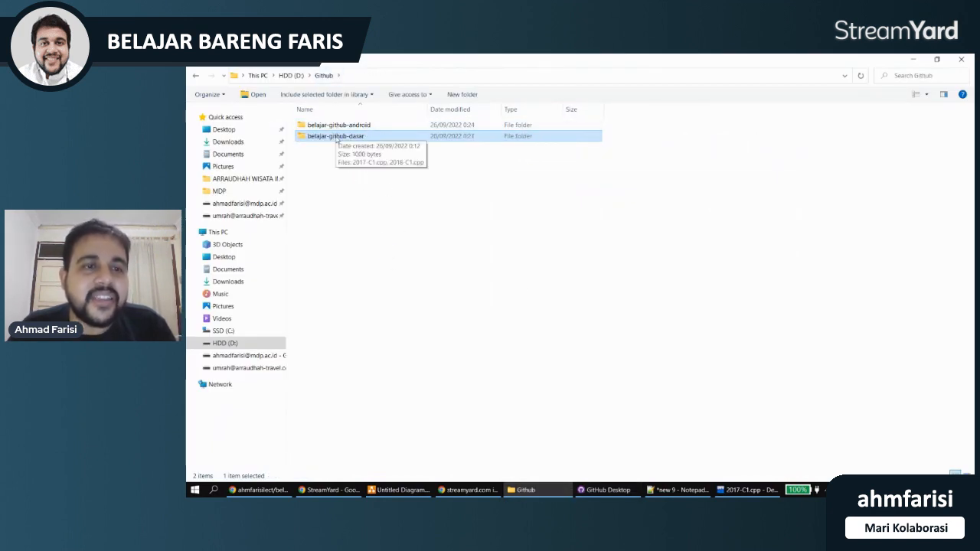
pyautogui.click(395, 274)
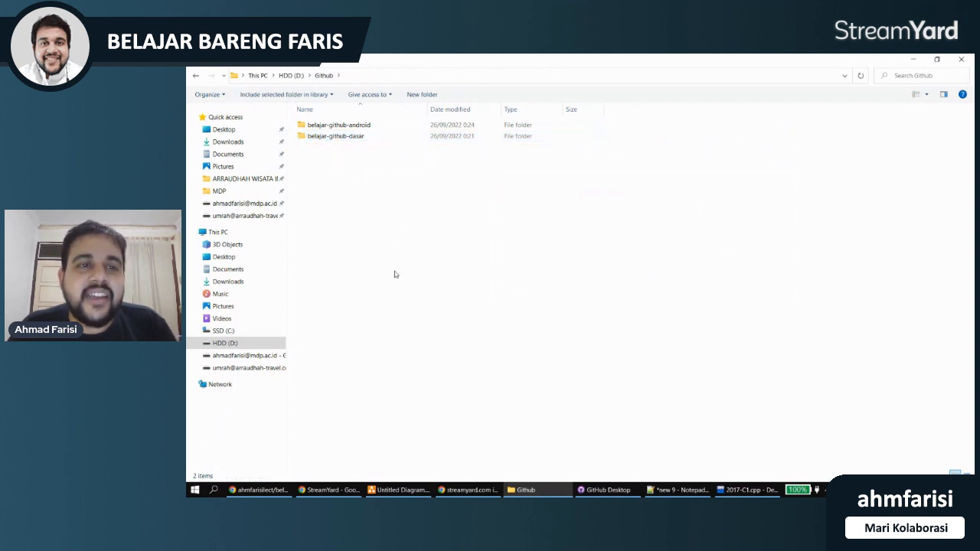
# - Close the Dev-C++ window showing 2017-C1.cpp and the Notepad++ window
pyautogui.click(188, 493)
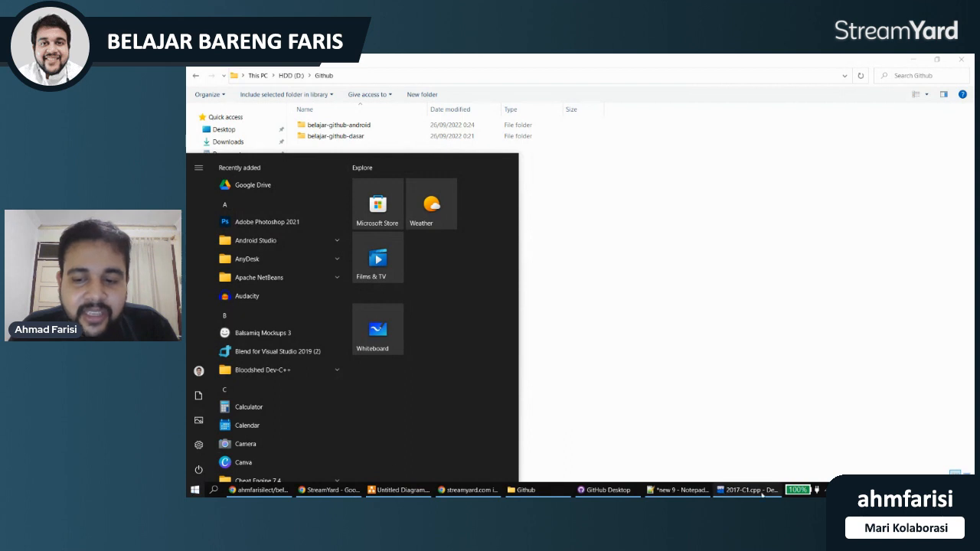
pyautogui.click(746, 490)
pyautogui.click(958, 62)
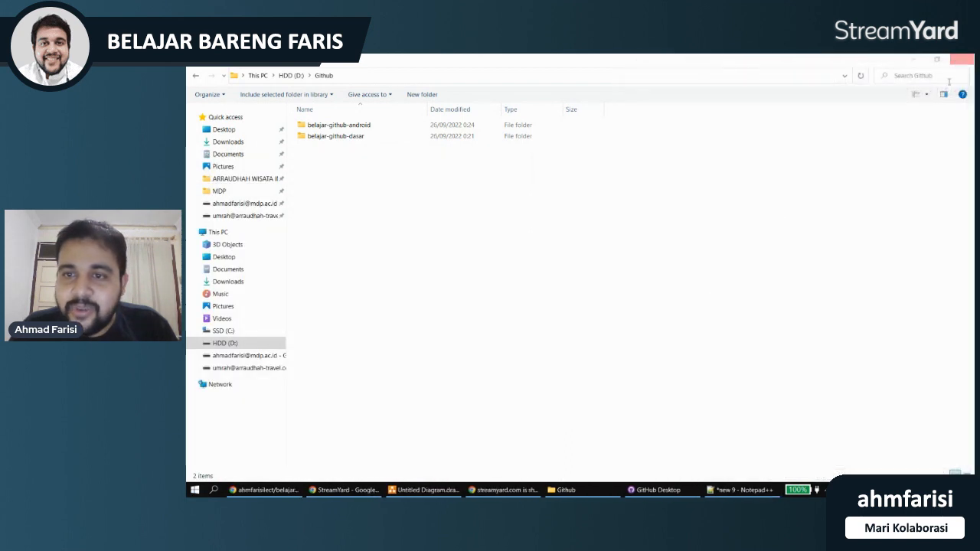
pyautogui.click(731, 490)
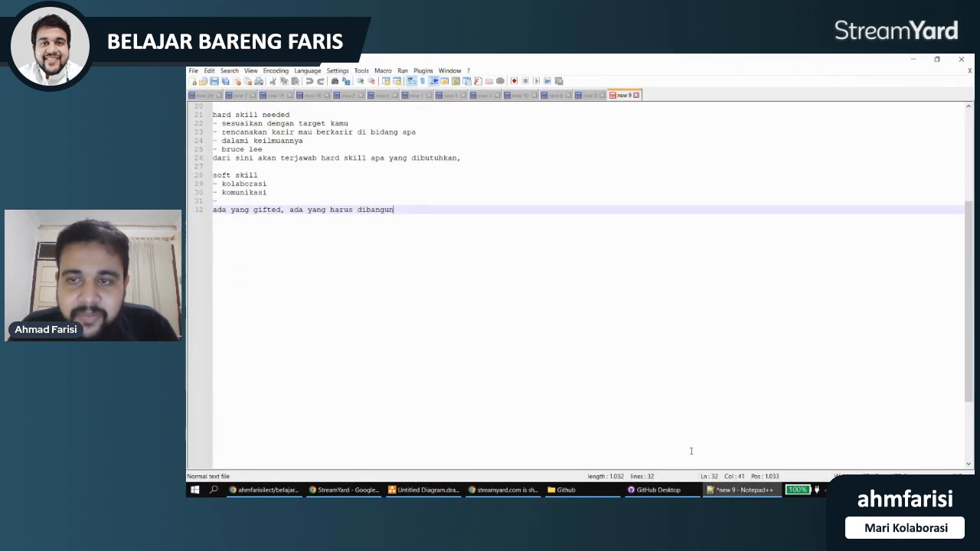
pyautogui.click(959, 62)
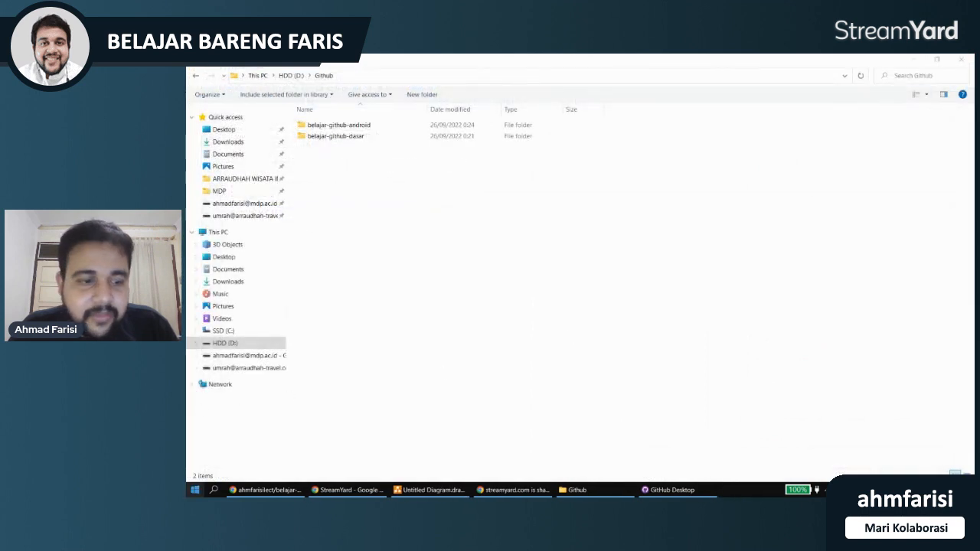
# - Search for Android Studio in Windows and launch it
pyautogui.click(195, 490)
pyautogui.write('and')
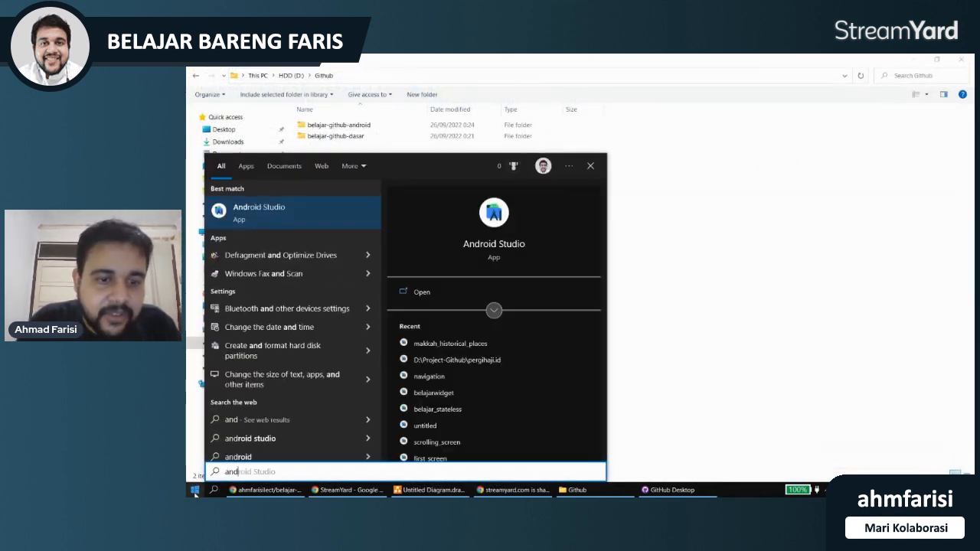
pyautogui.press('Return')
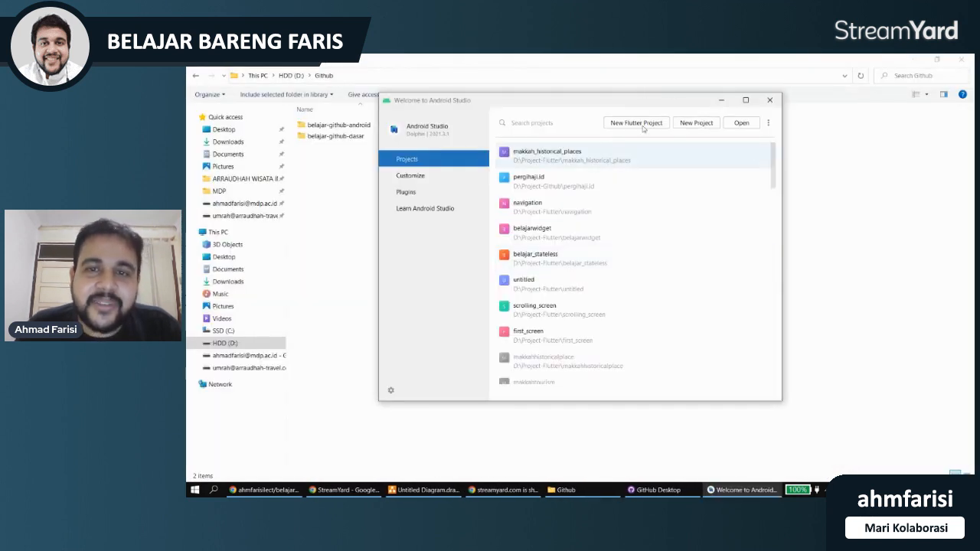
# - Start a new Android project from the Empty Activity template for Phone and Tablet
pyautogui.click(696, 122)
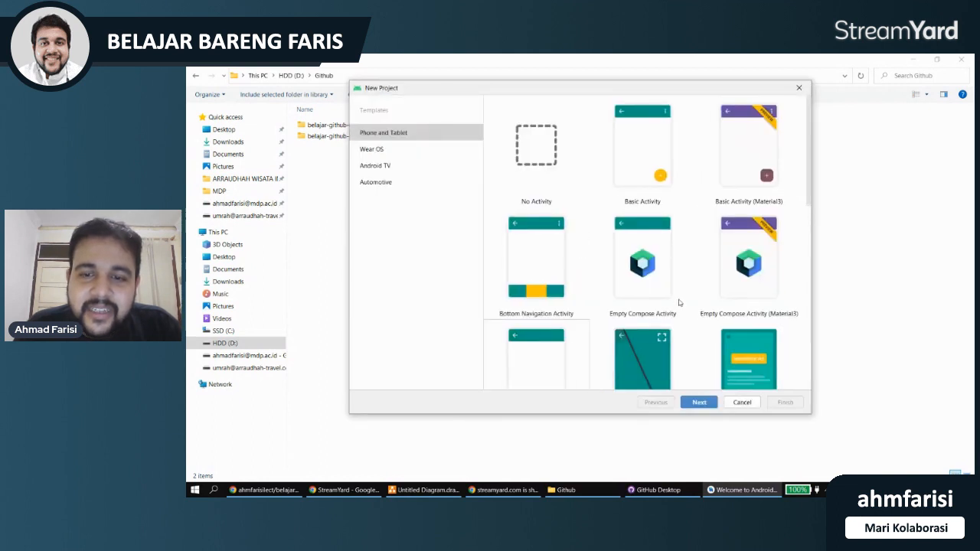
pyautogui.scroll(-1, 567, 289)
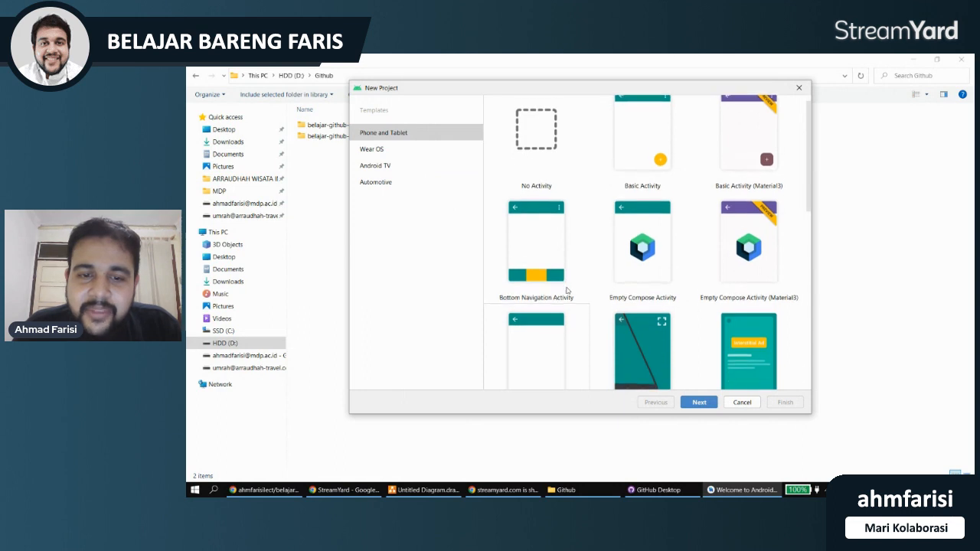
pyautogui.scroll(-3, 567, 289)
pyautogui.click(538, 278)
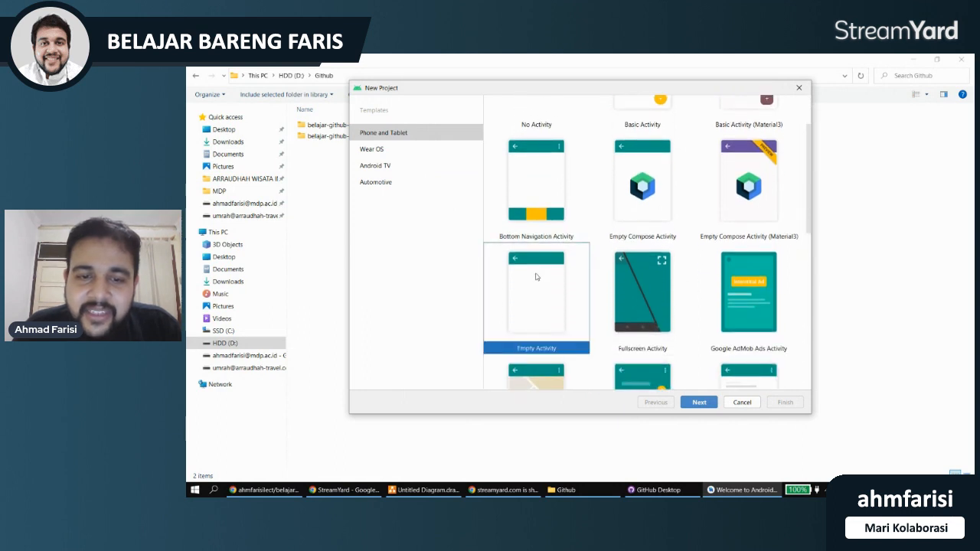
pyautogui.click(699, 403)
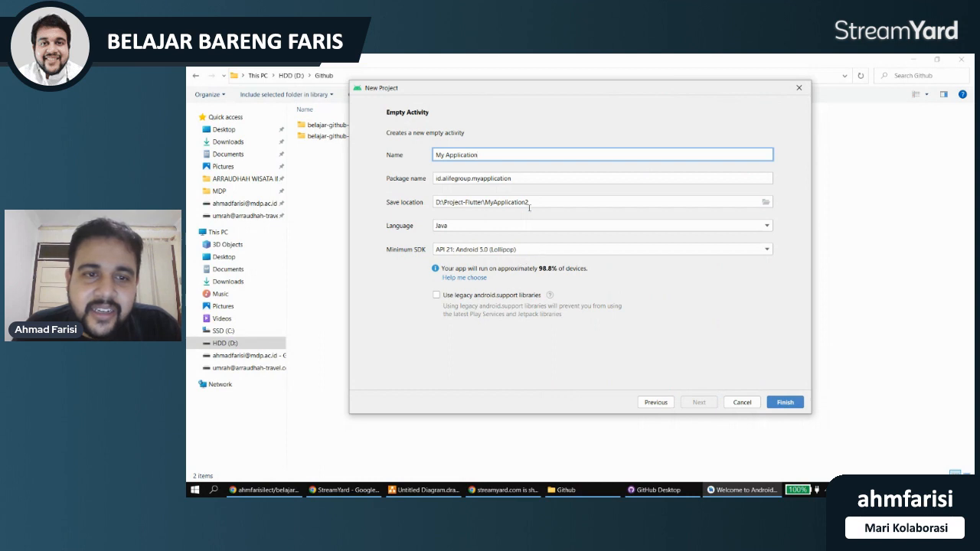
# - Browse for the project's save location and select the Project-Android-Java folder on drive D
pyautogui.click(765, 202)
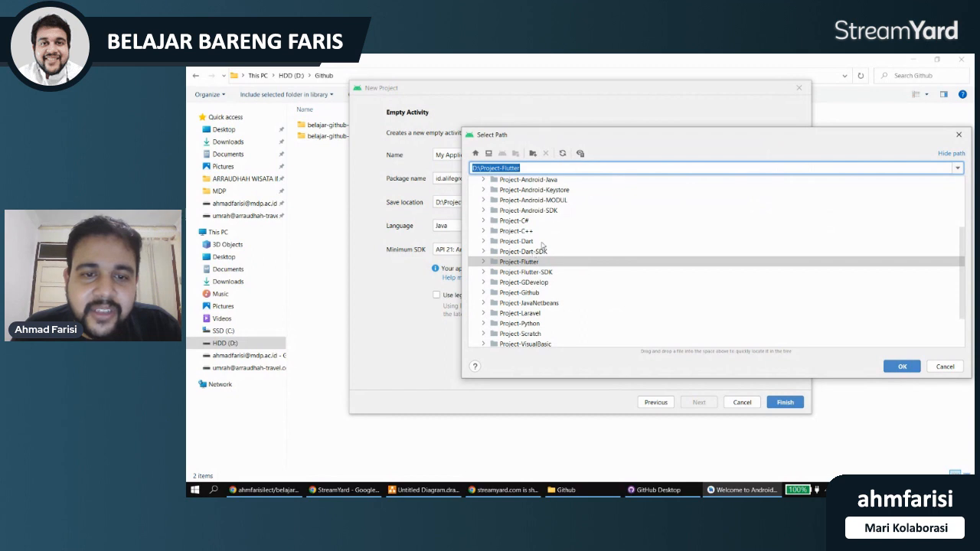
pyautogui.scroll(-3, 530, 254)
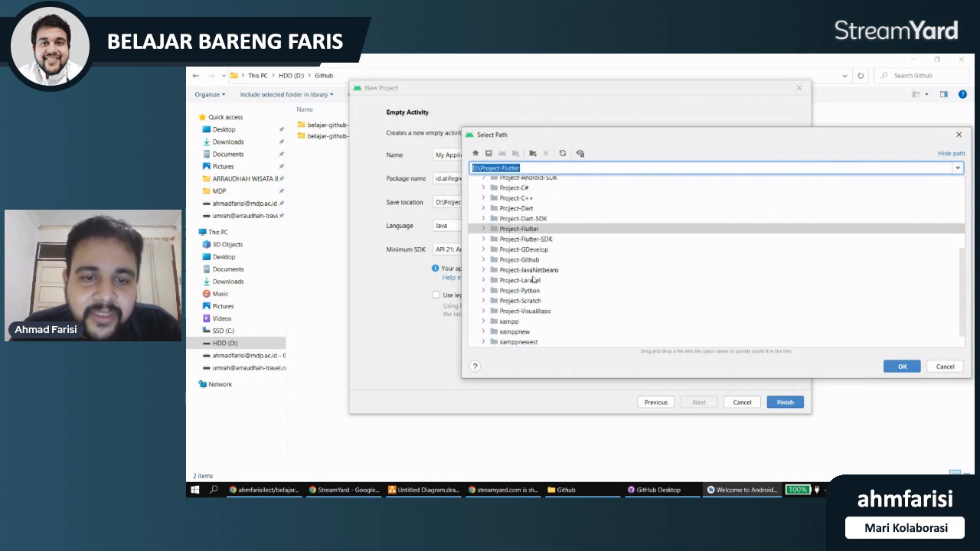
pyautogui.scroll(5, 529, 275)
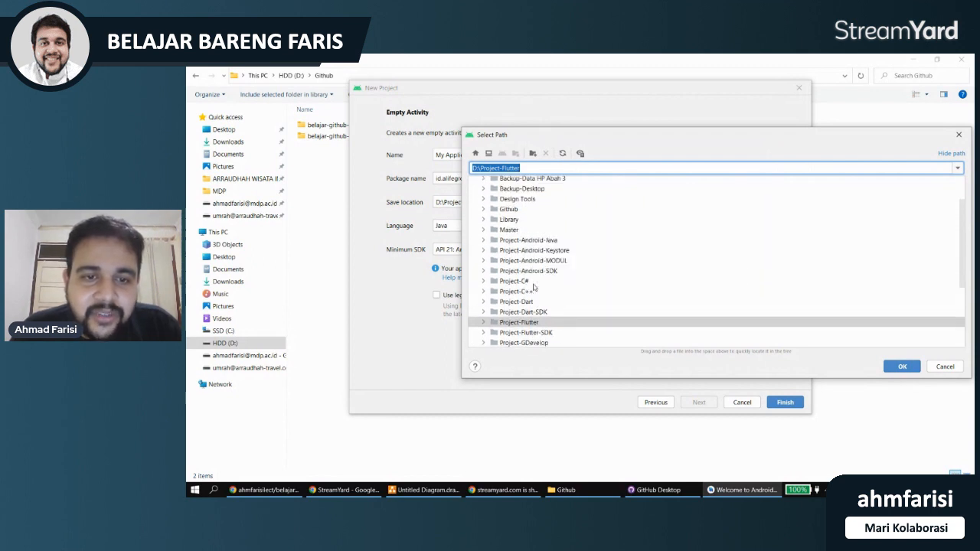
pyautogui.click(511, 213)
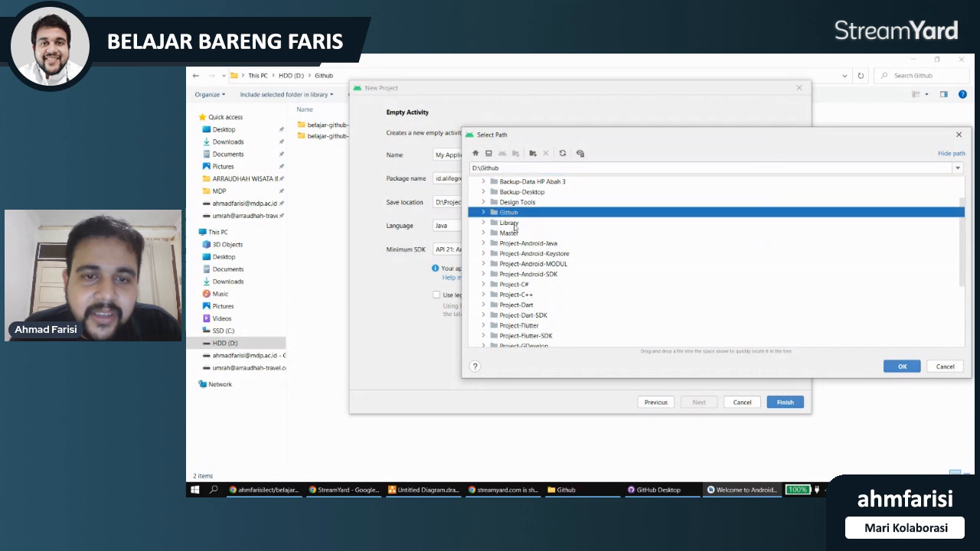
pyautogui.click(536, 244)
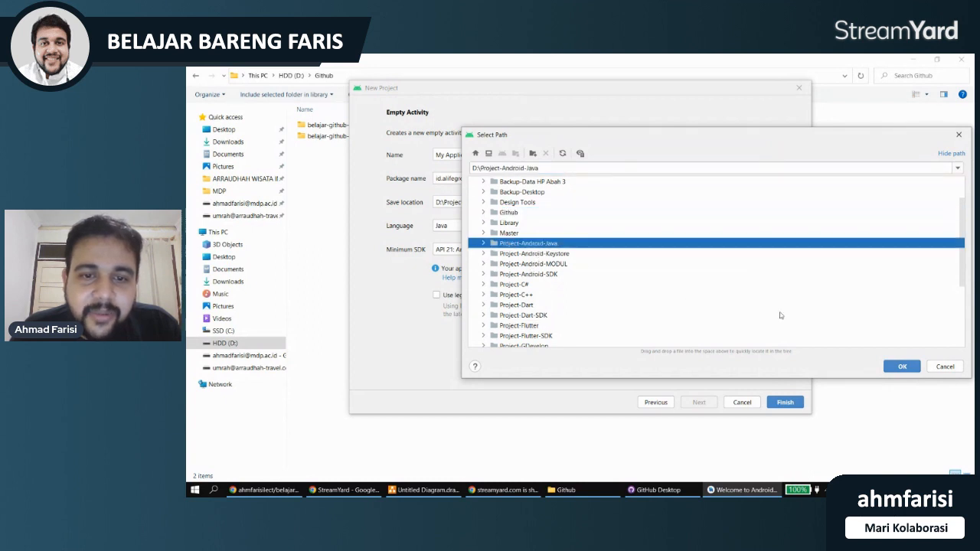
pyautogui.click(901, 367)
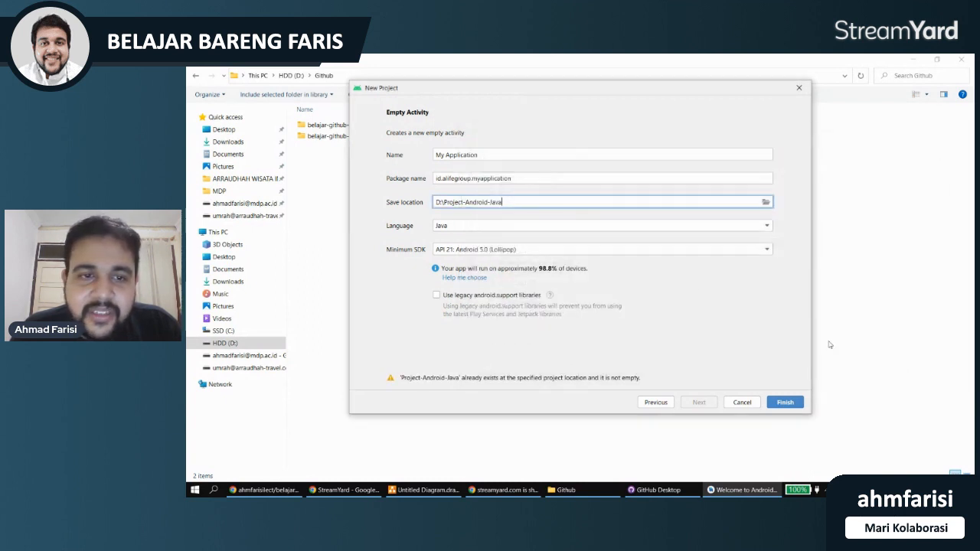
# - Set the project's package name to com.myapplication
pyautogui.tripleClick(483, 153)
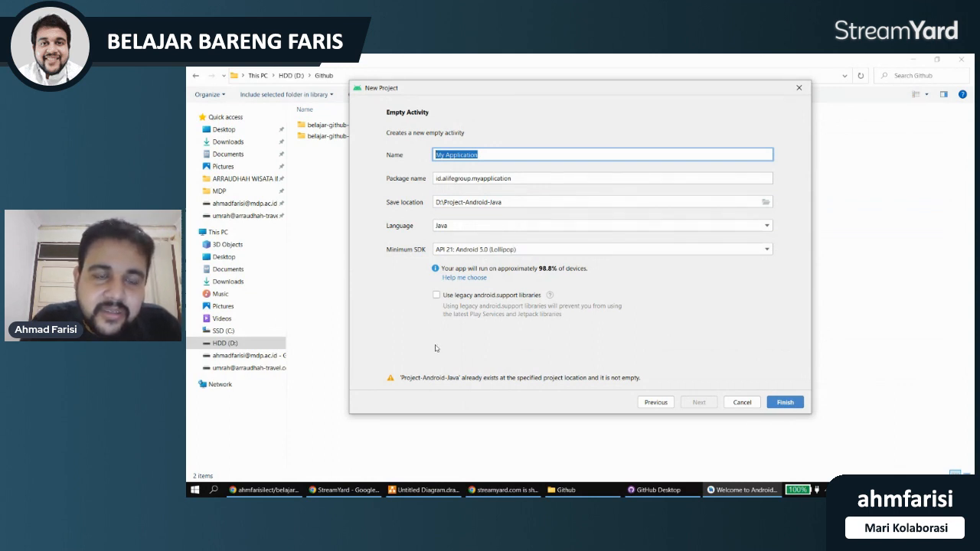
pyautogui.click(485, 154)
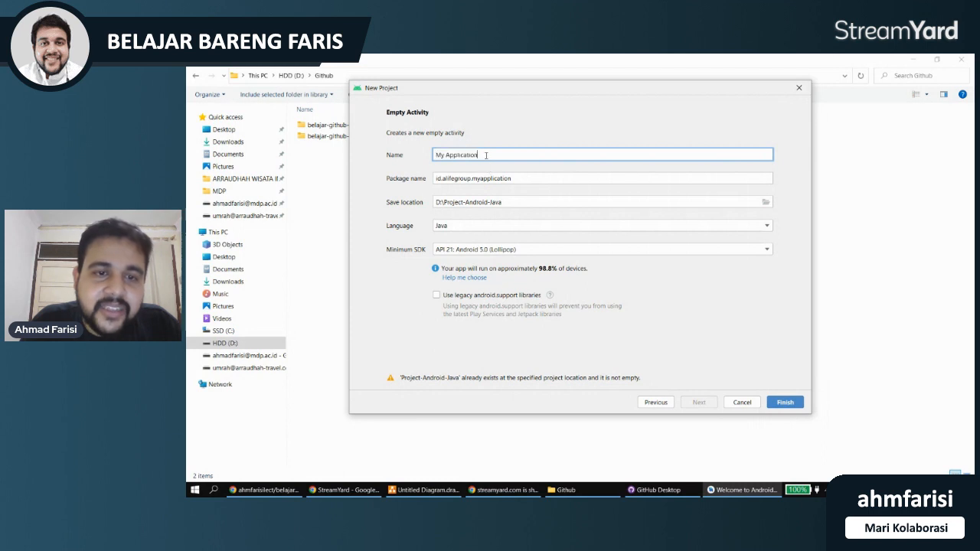
pyautogui.tripleClick(456, 180)
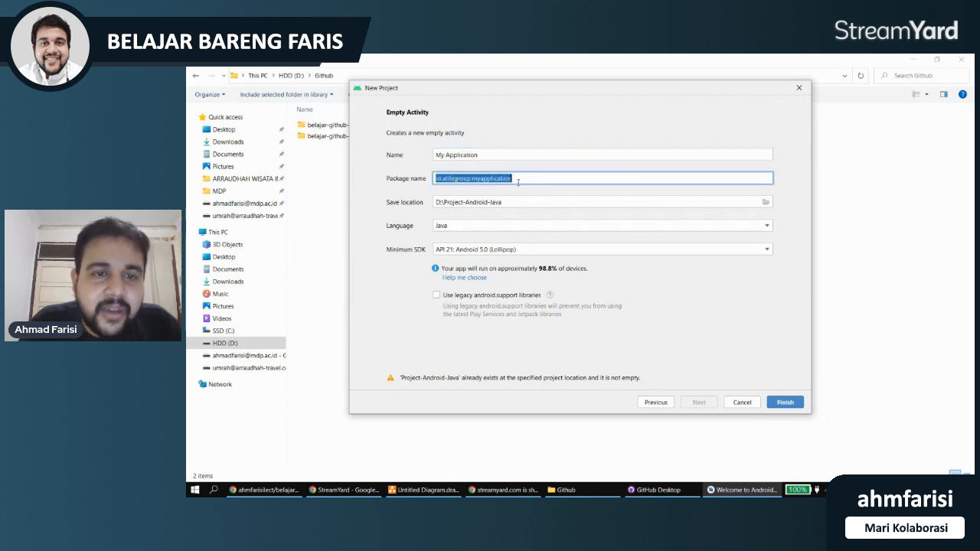
pyautogui.write('com.myapplica')
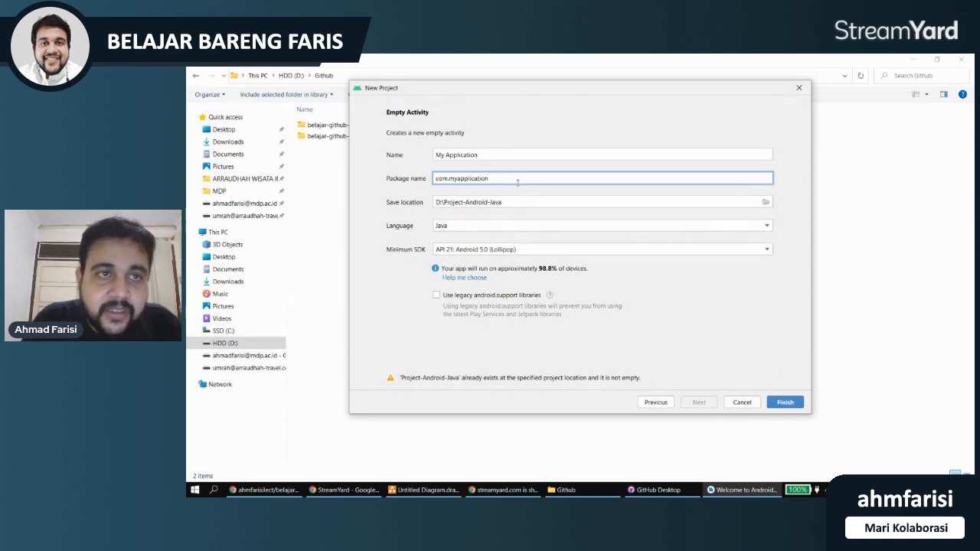
# - Extend the save location with a subfolder based on the project name, without the space: D:\Project-Android-Java\MyApplication
pyautogui.tripleClick(485, 151)
pyautogui.hotkey('ctrl', 'c')
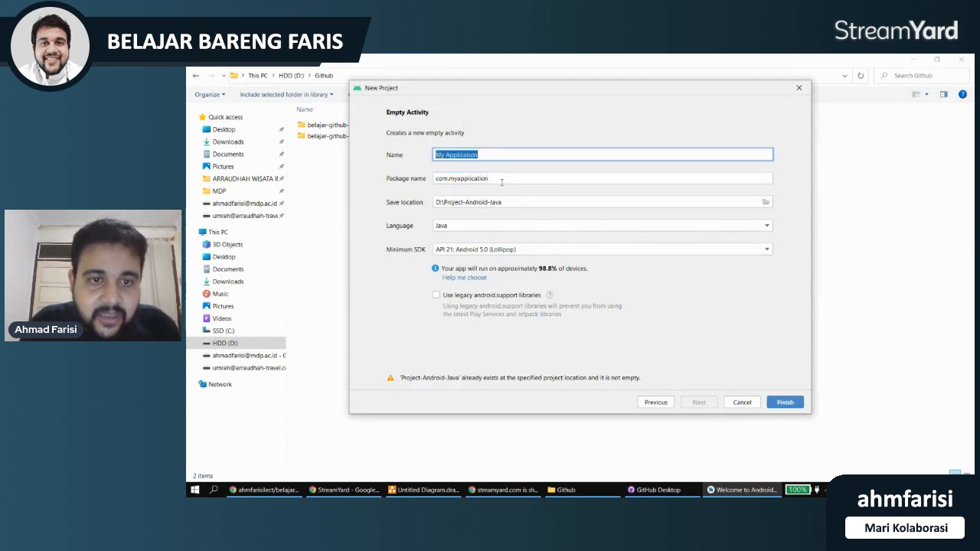
pyautogui.click(514, 204)
pyautogui.hotkey('ctrl', 'v')
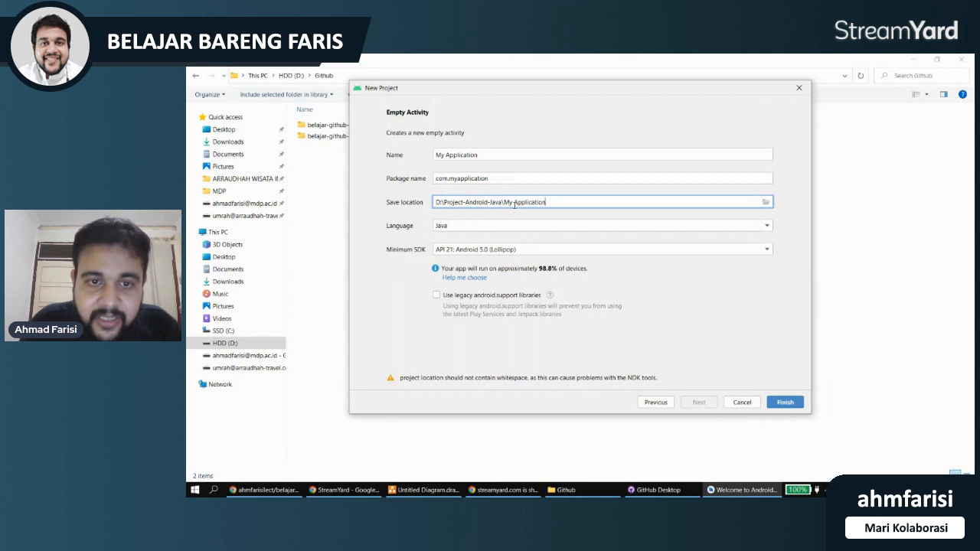
pyautogui.click(514, 204)
pyautogui.press('BackSpace')
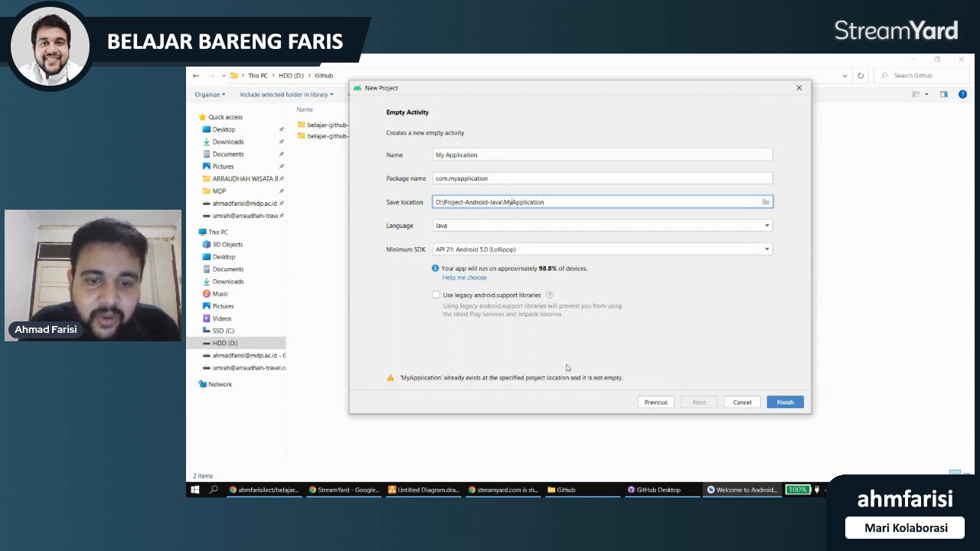
# - Rename the new Android project to Belajar Github
pyautogui.click(489, 154)
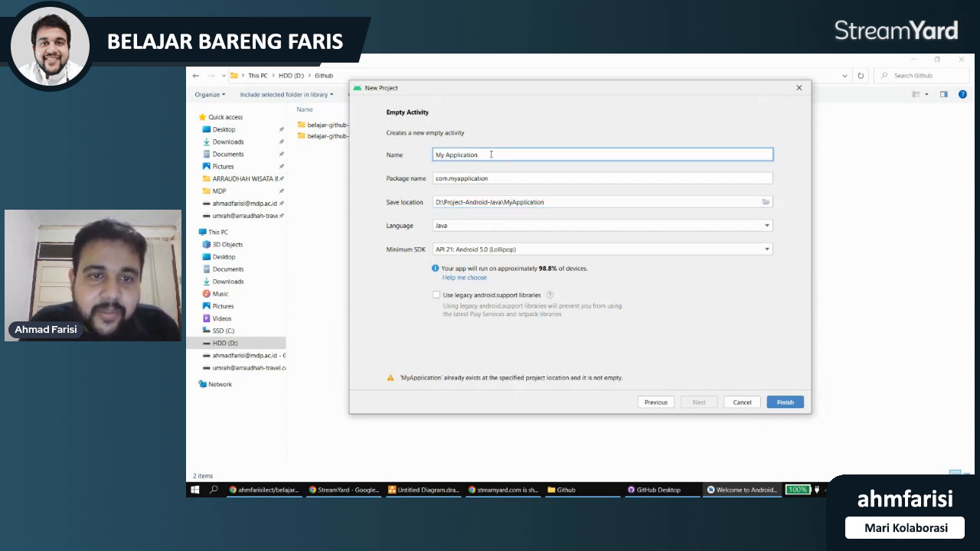
pyautogui.press('Home')
pyautogui.hotkey('ctrl', 'shift', 'Right')
pyautogui.press('BackSpace')
pyautogui.hotkey('ctrl', 'shift', 'Right')
pyautogui.write('Belajar G')
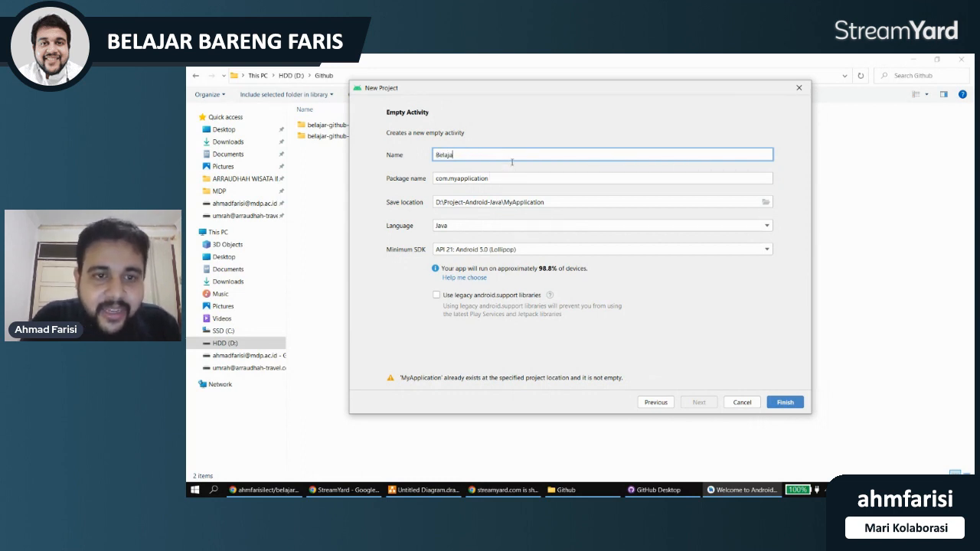
# - Change the save location to D:\Project-Android-Java\BelajarGithub, reusing the project name without its space
pyautogui.hotkey('ctrl', 'a')
pyautogui.hotkey('ctrl', 'c')
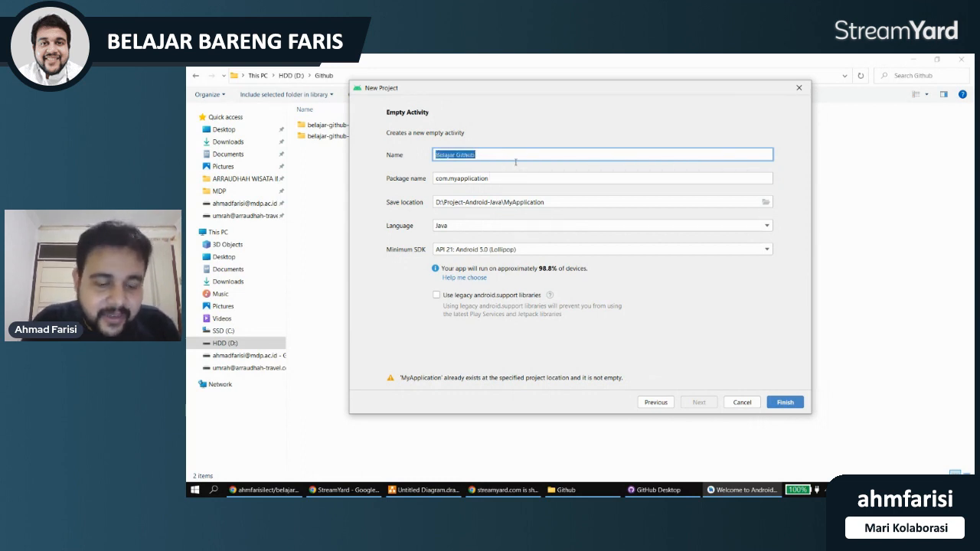
pyautogui.click(571, 202)
pyautogui.press('BackSpace')
pyautogui.press('BackSpace')
pyautogui.press('BackSpace')
pyautogui.press('BackSpace')
pyautogui.press('BackSpace')
pyautogui.press('BackSpace')
pyautogui.press('BackSpace')
pyautogui.press('BackSpace')
pyautogui.press('BackSpace')
pyautogui.press('BackSpace')
pyautogui.hotkey('ctrl', 'v')
pyautogui.press('BackSpace')
# - Change the package name to com.belajargithub
pyautogui.moveTo(503, 177); pyautogui.dragTo(450, 179)
pyautogui.write('belajar')
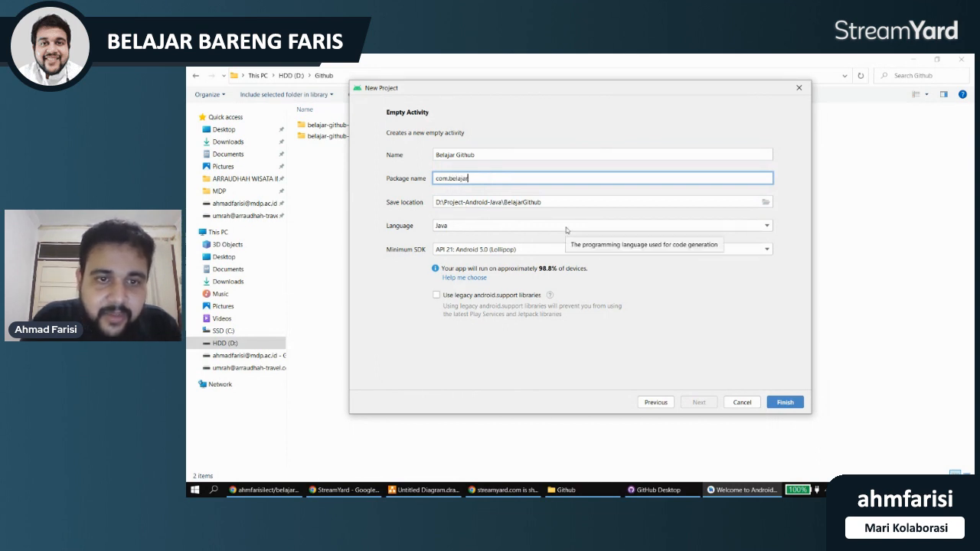
pyautogui.write('github')
# - Keep Java as the project language and create the Belajar Github project
pyautogui.click(481, 231)
pyautogui.click(480, 234)
pyautogui.click(487, 234)
pyautogui.click(493, 234)
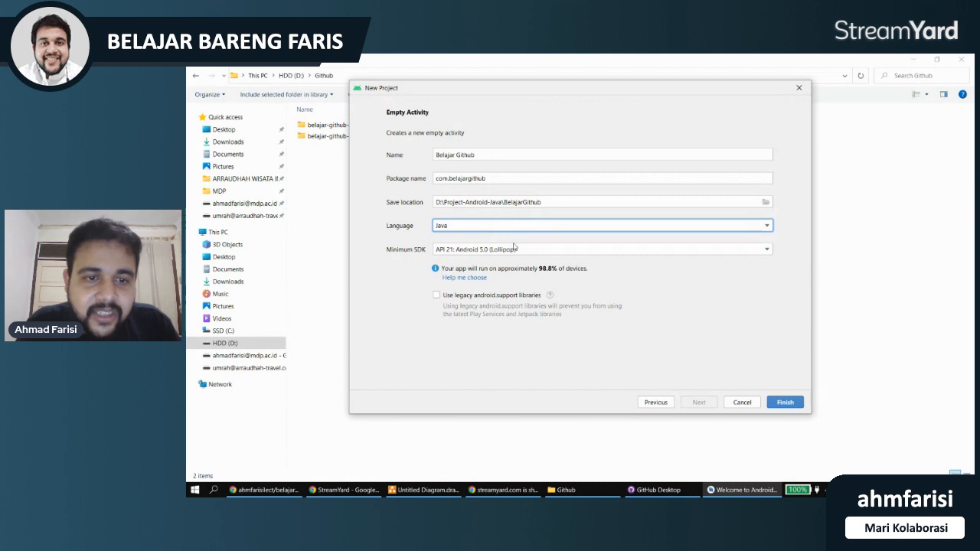
pyautogui.click(784, 404)
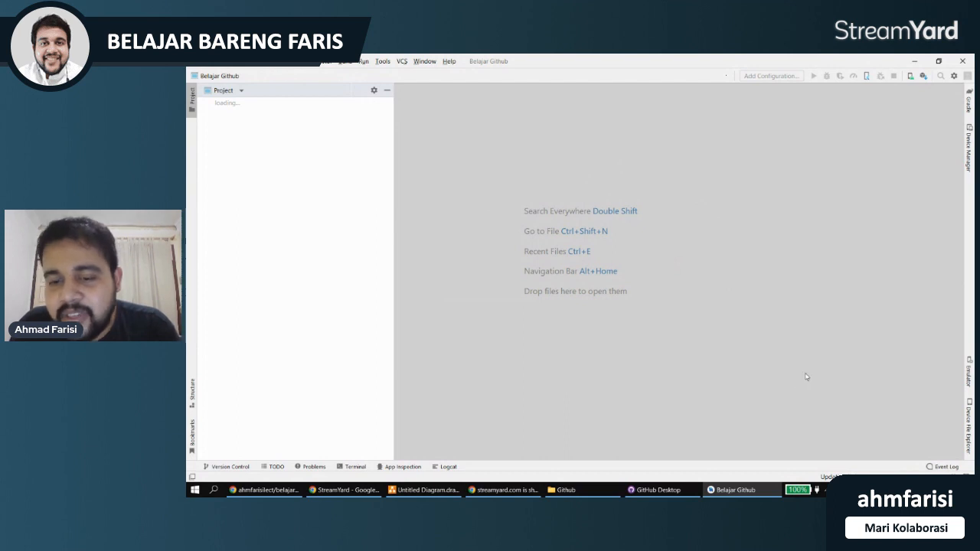
# - Switch to File Explorer and view the contents of the belajar-github-android folder
pyautogui.click(596, 490)
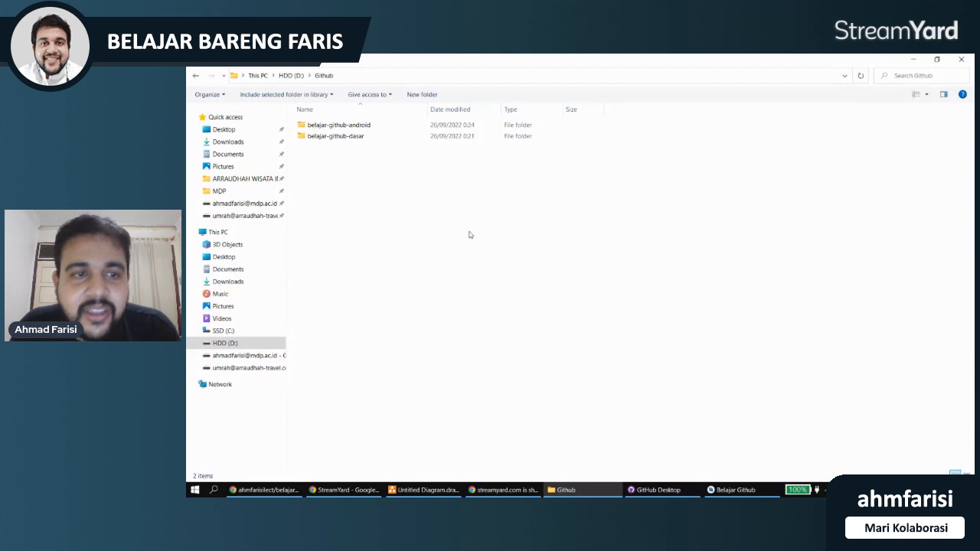
pyautogui.doubleClick(357, 127)
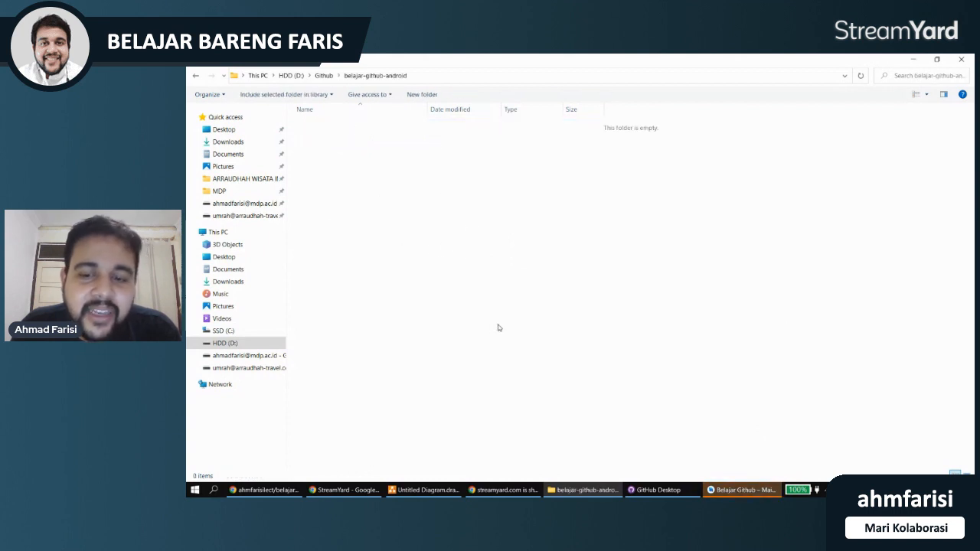
# - Dismiss the Tip of the Day in Android Studio and return to the Github folder in File Explorer
pyautogui.click(743, 493)
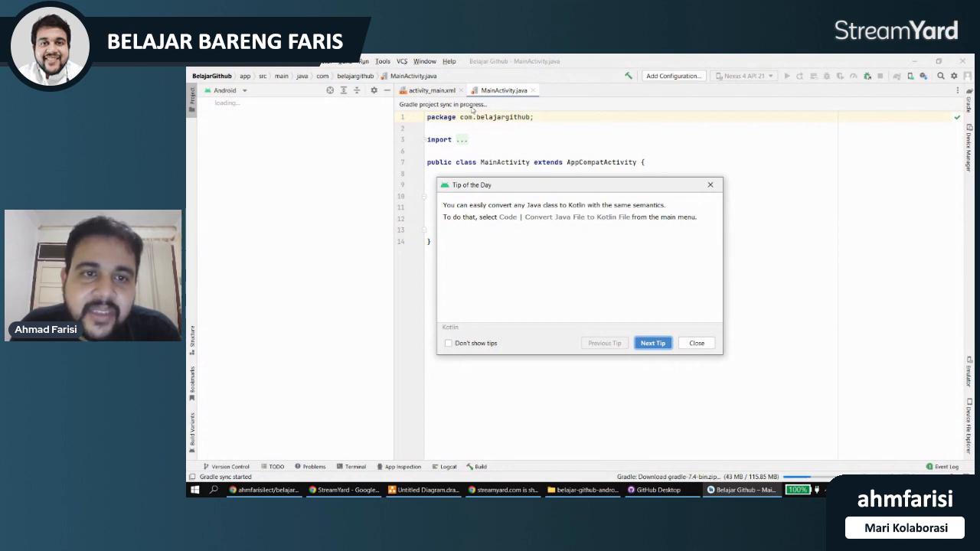
pyautogui.click(696, 344)
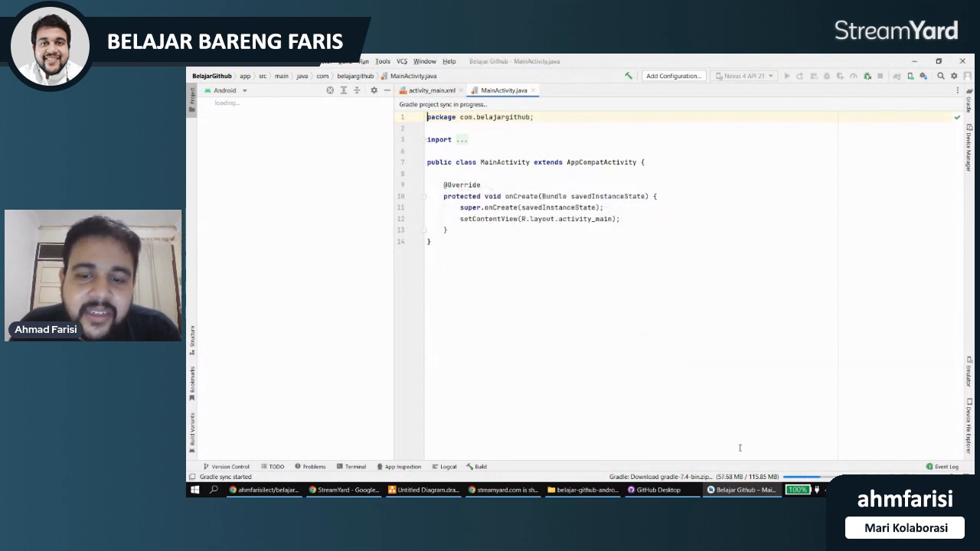
pyautogui.click(741, 492)
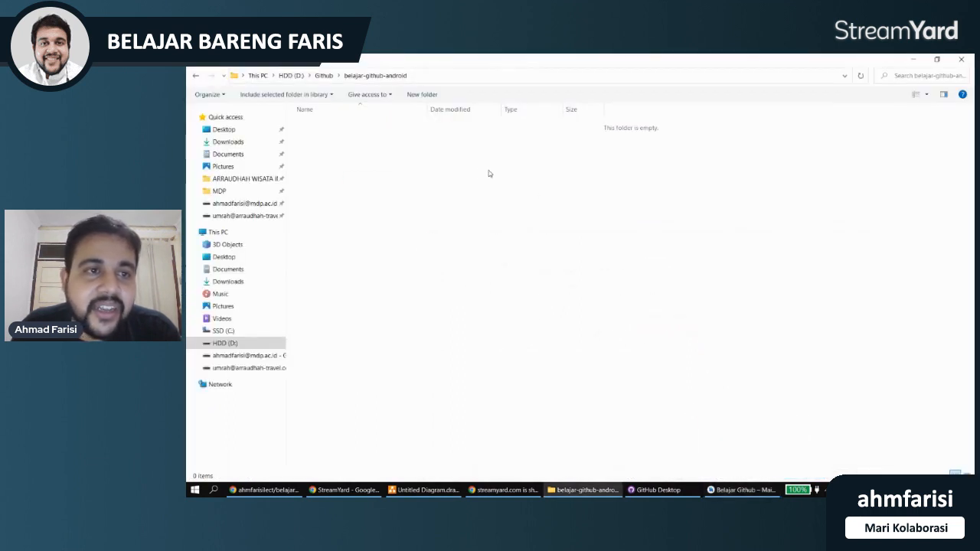
pyautogui.click(324, 75)
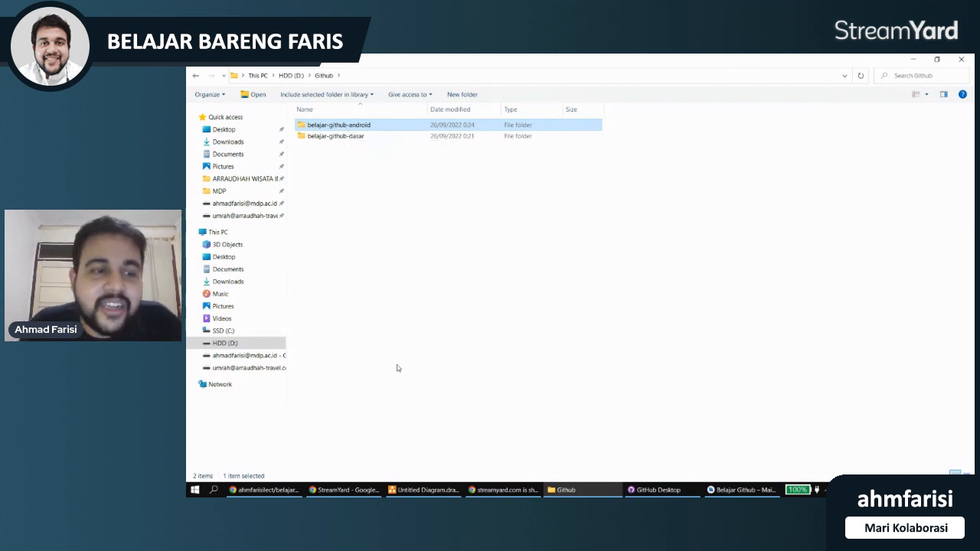
# - Browse to D:\Project-Android-Java in File Explorer and select the BelajarGithub project folder
pyautogui.click(240, 346)
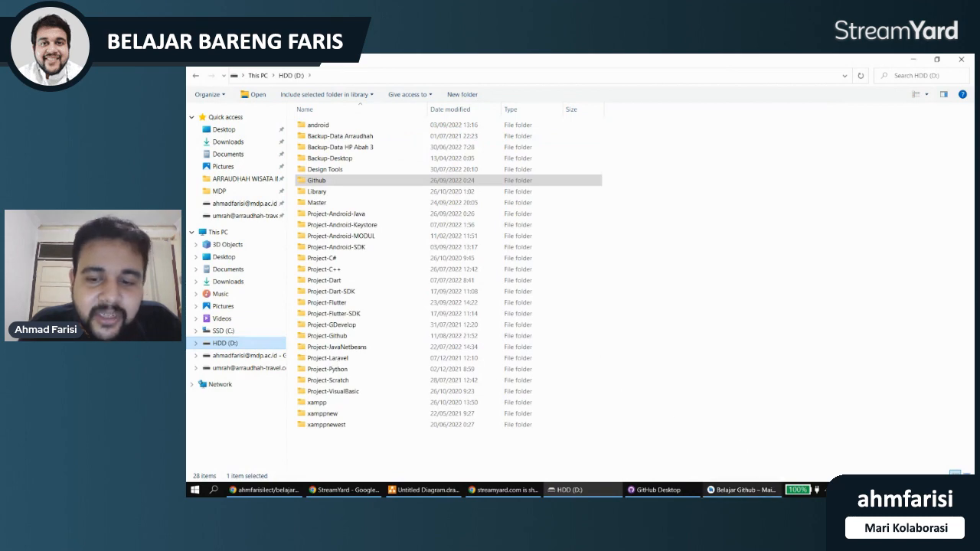
pyautogui.click(759, 492)
pyautogui.click(760, 493)
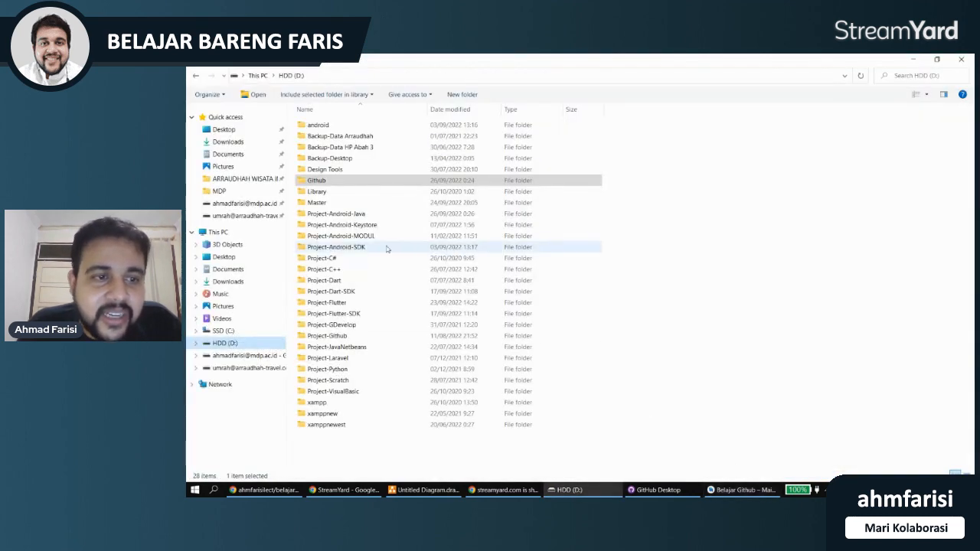
pyautogui.doubleClick(343, 214)
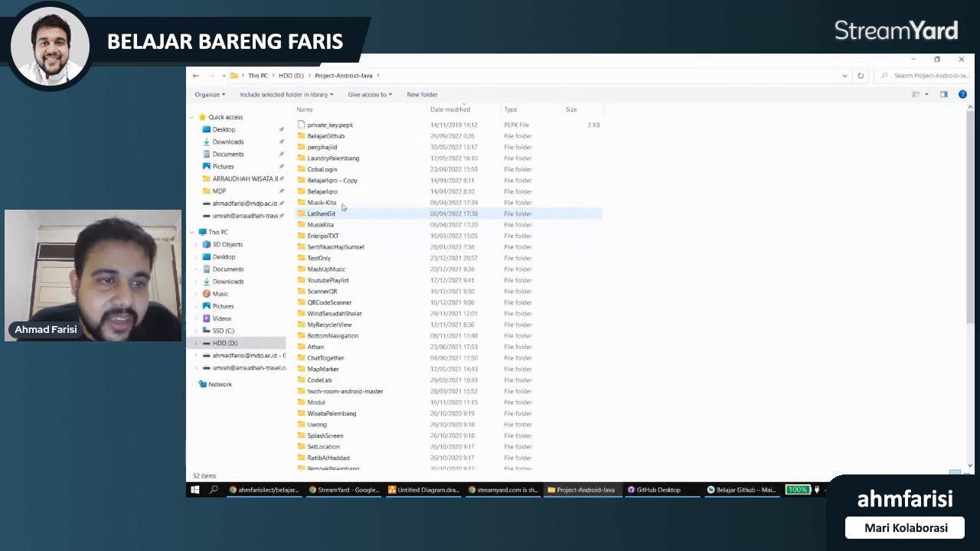
pyautogui.click(302, 137)
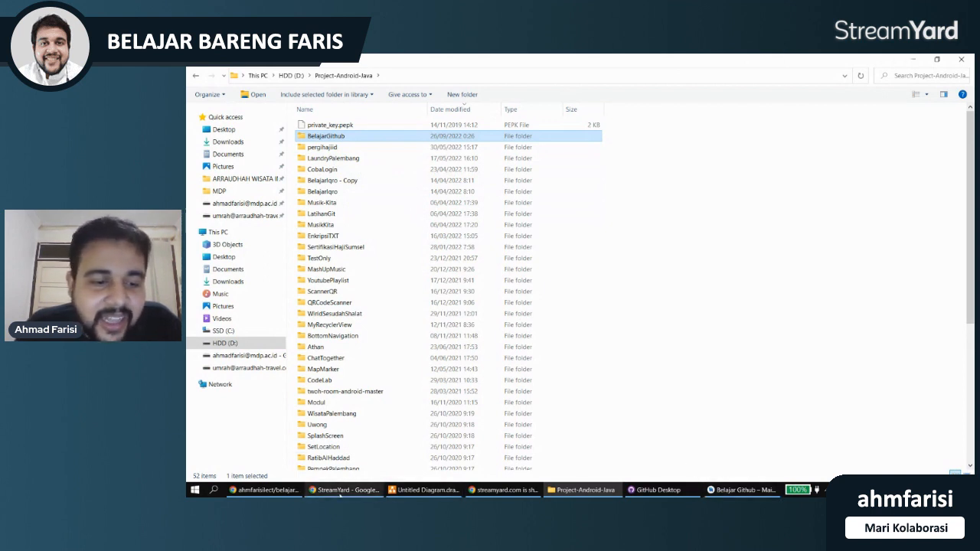
# - Switch to the belajar-github-android page in Chrome and rename the repository to BelajarGithub in its settings
pyautogui.click(264, 490)
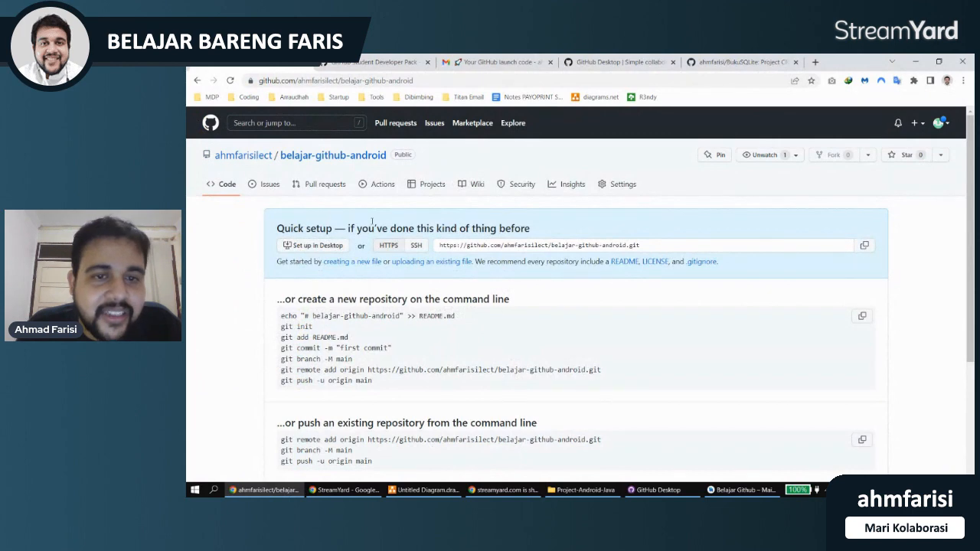
pyautogui.click(630, 186)
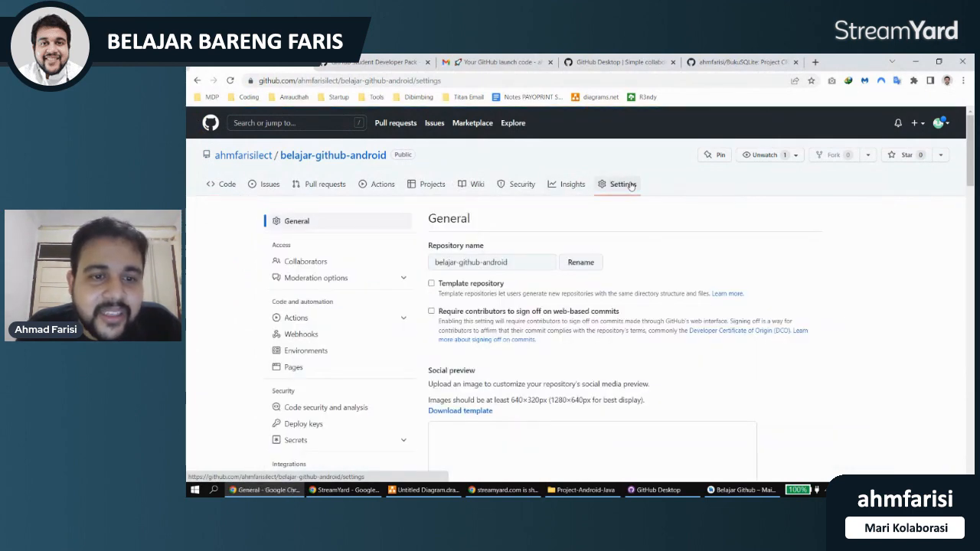
pyautogui.click(487, 262)
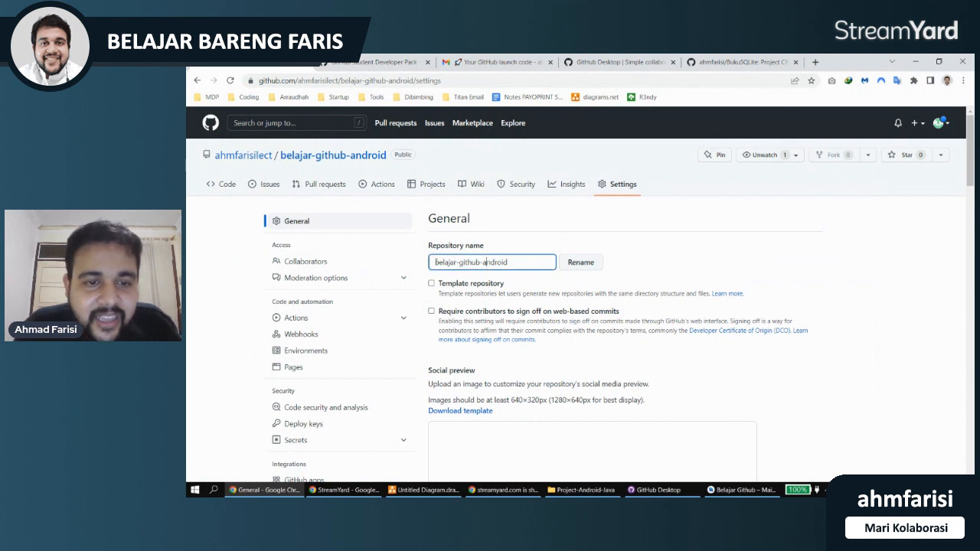
pyautogui.hotkey('ctrl', 'a')
pyautogui.write('Bela')
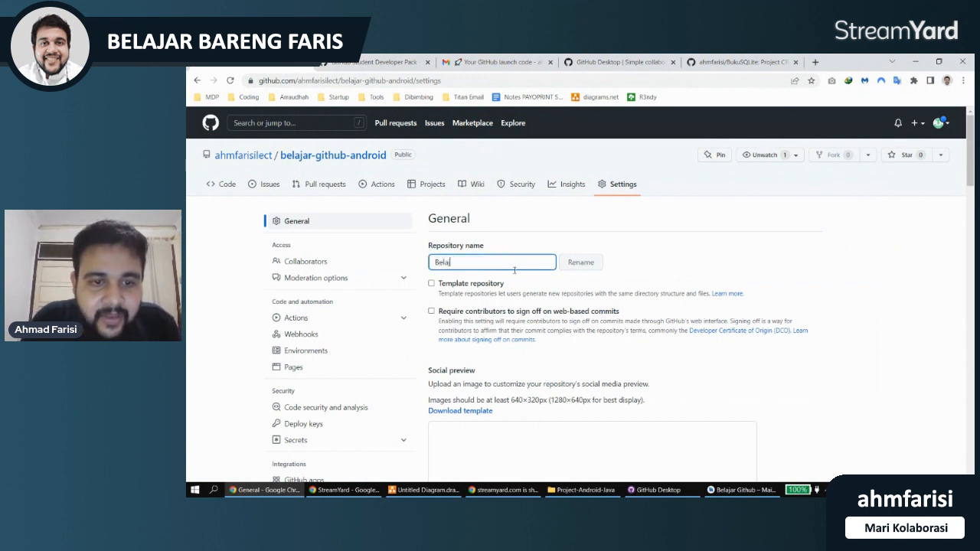
pyautogui.write('jarGithub')
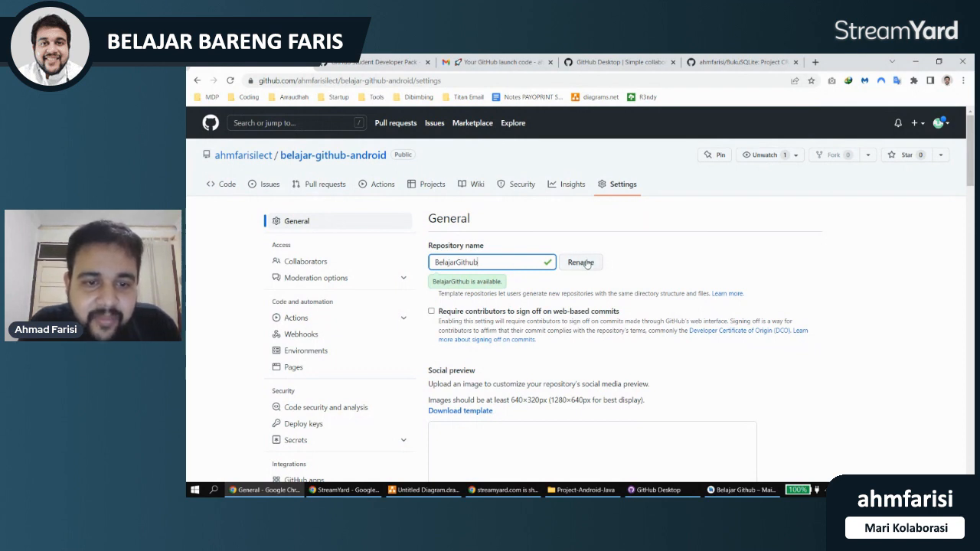
pyautogui.click(581, 262)
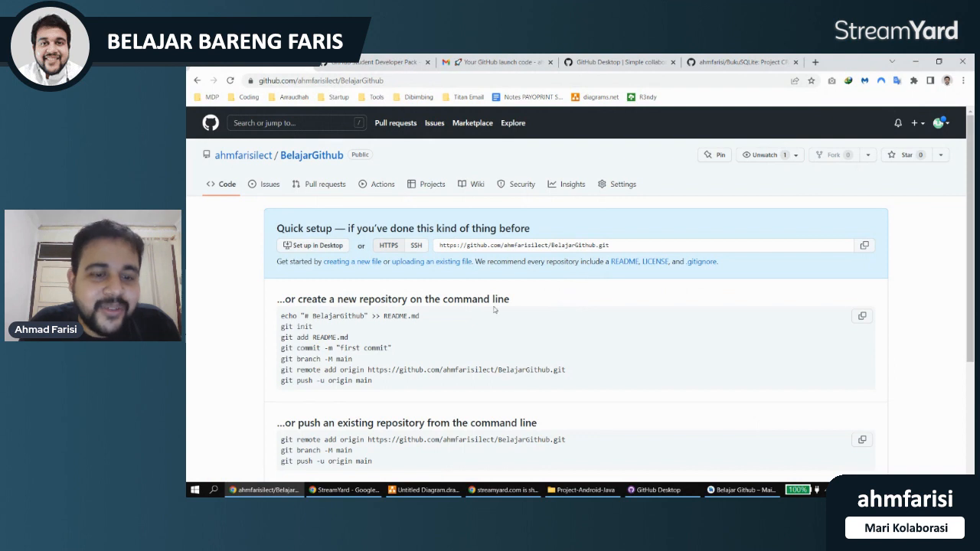
# - In GitHub Desktop, remove belajar-github-android and move it to the Recycle Bin, checking its folder in D:\Github before confirming
pyautogui.click(658, 490)
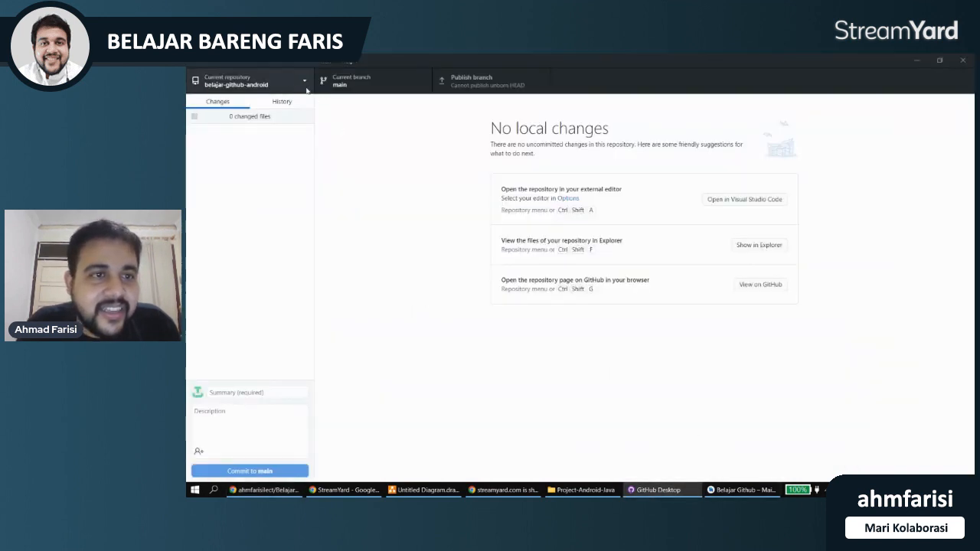
pyautogui.click(252, 81)
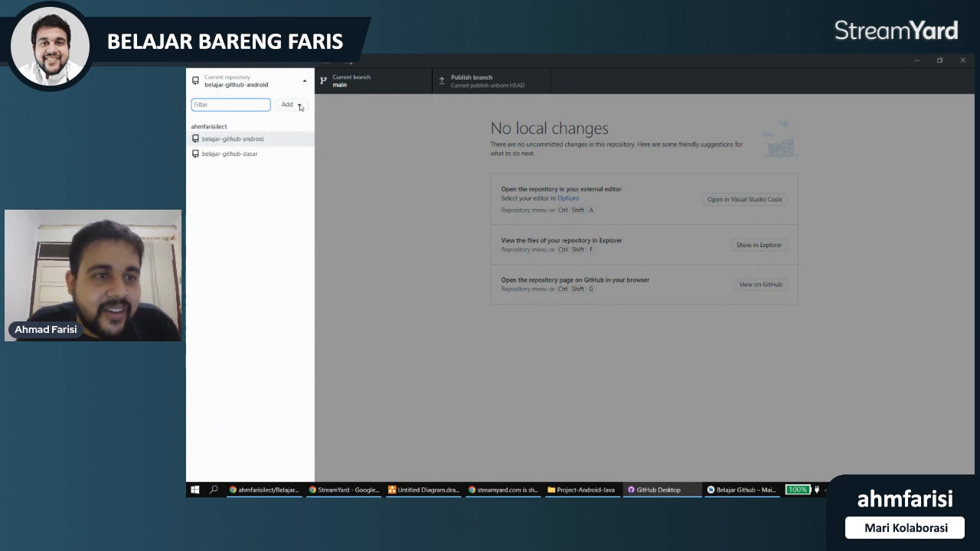
pyautogui.rightClick(245, 141)
pyautogui.rightClick(226, 142)
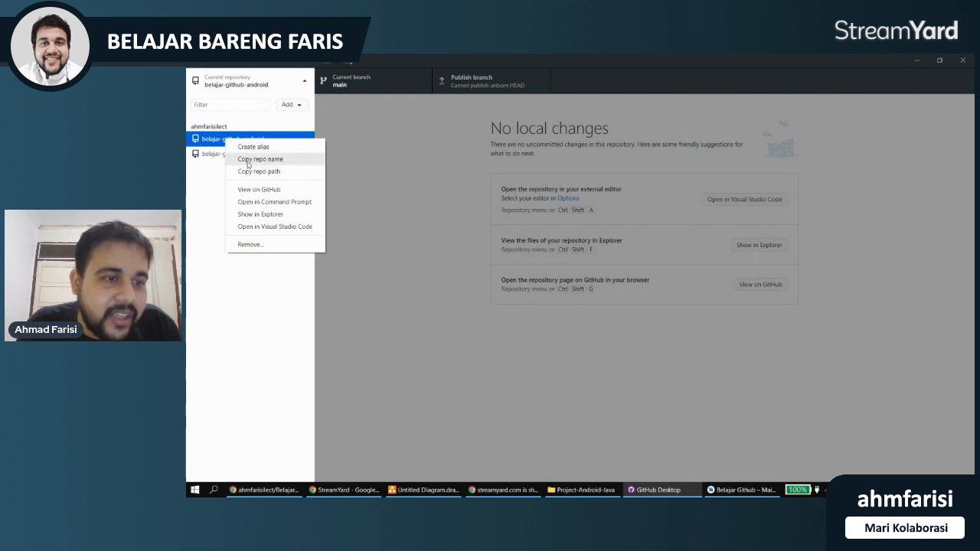
pyautogui.click(249, 244)
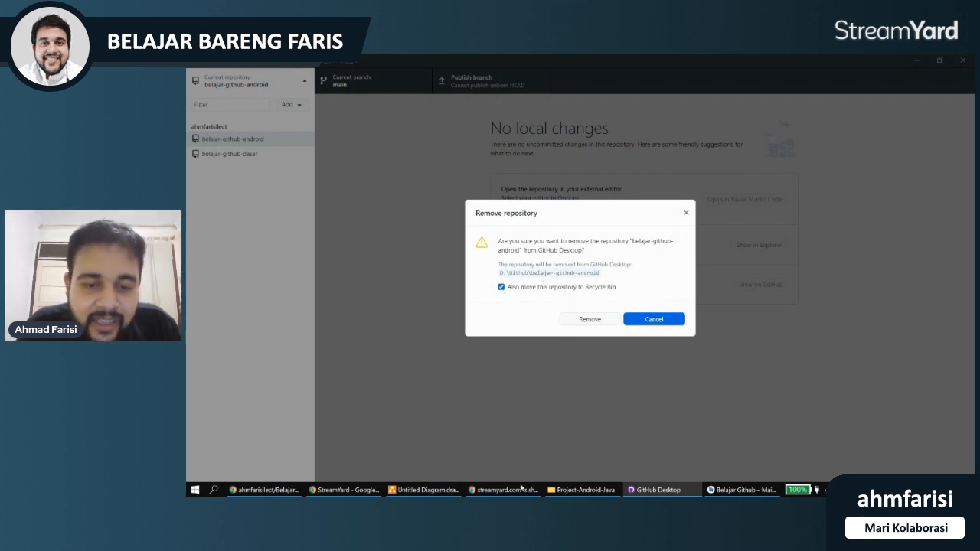
pyautogui.click(586, 490)
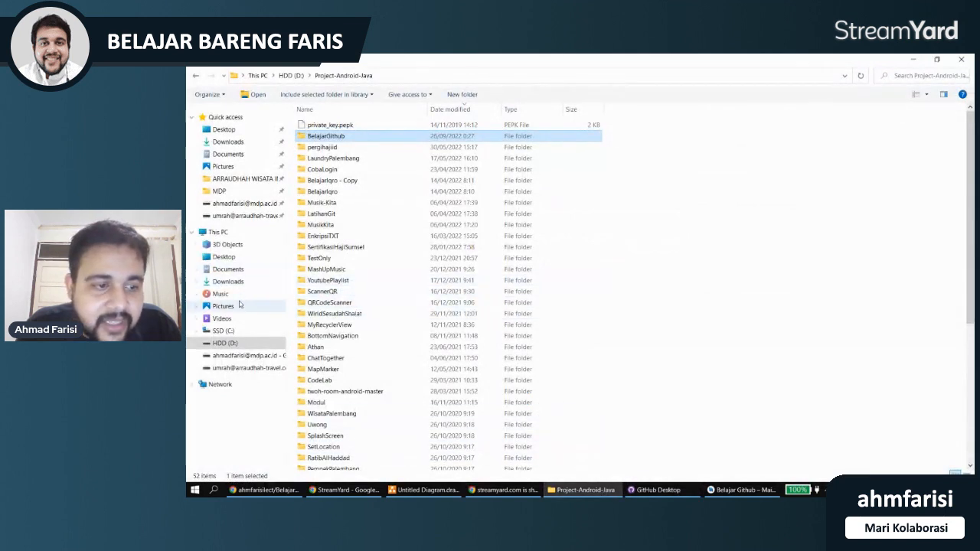
pyautogui.click(290, 75)
pyautogui.click(325, 182)
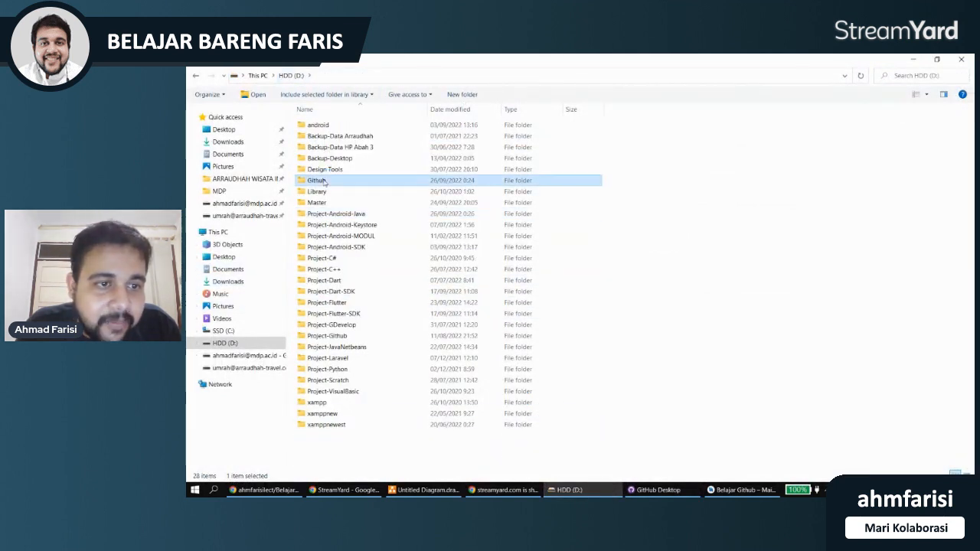
pyautogui.doubleClick(326, 181)
pyautogui.click(338, 127)
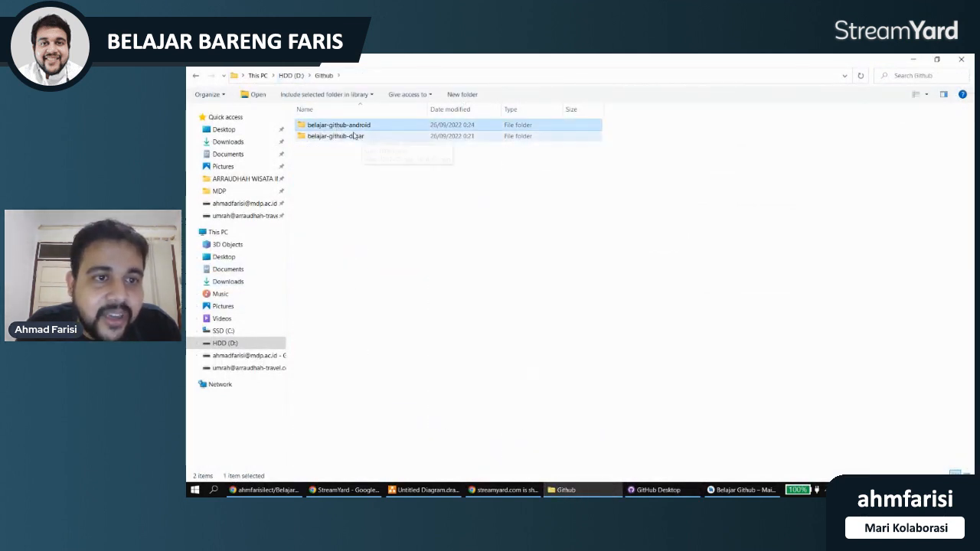
pyautogui.click(912, 60)
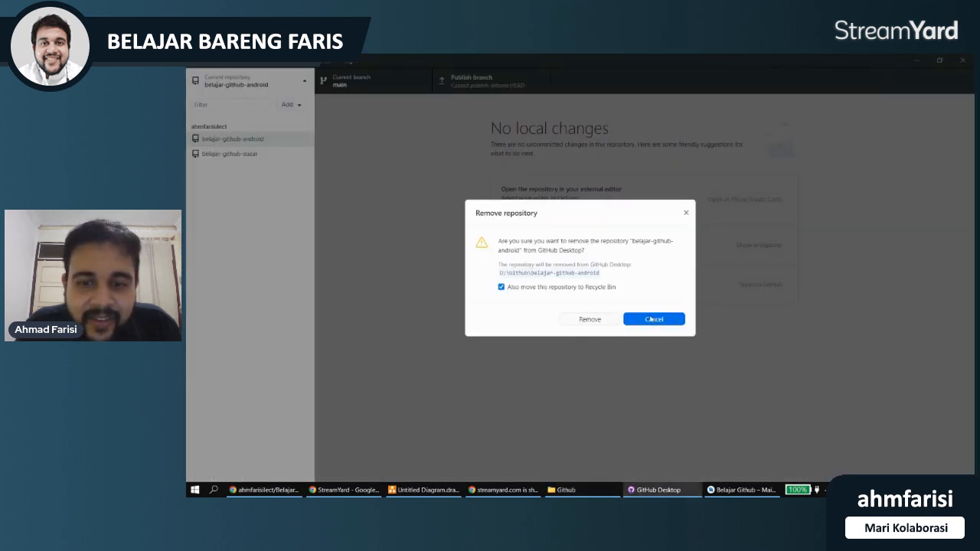
pyautogui.click(587, 320)
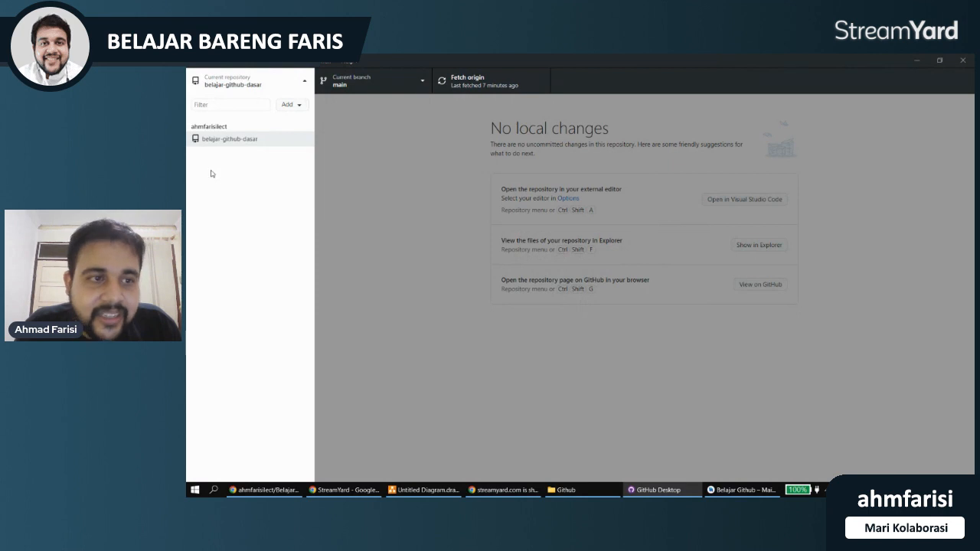
# - Clone the BelajarGithub repository to D:\Github\BelajarGithub, make it the current repository and select its folder in File Explorer
pyautogui.click(299, 105)
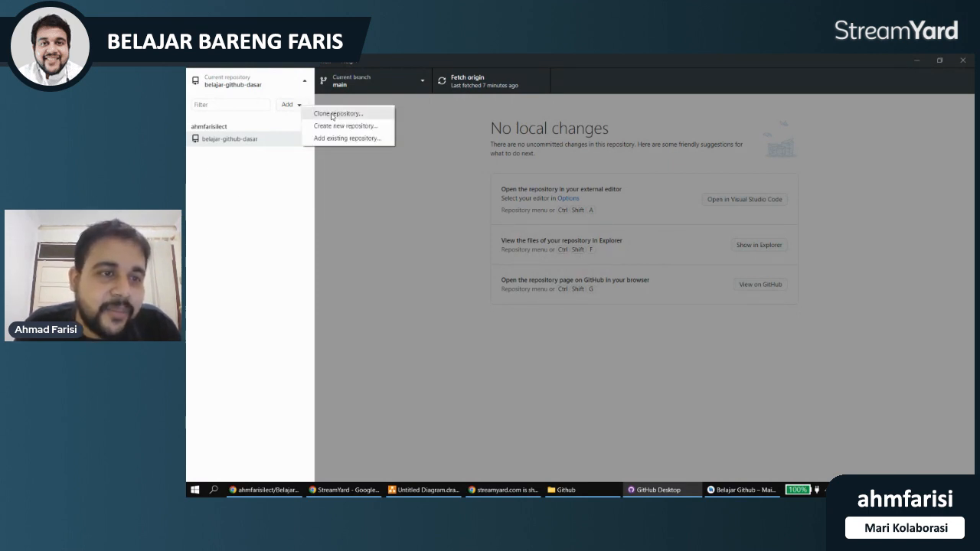
pyautogui.click(332, 114)
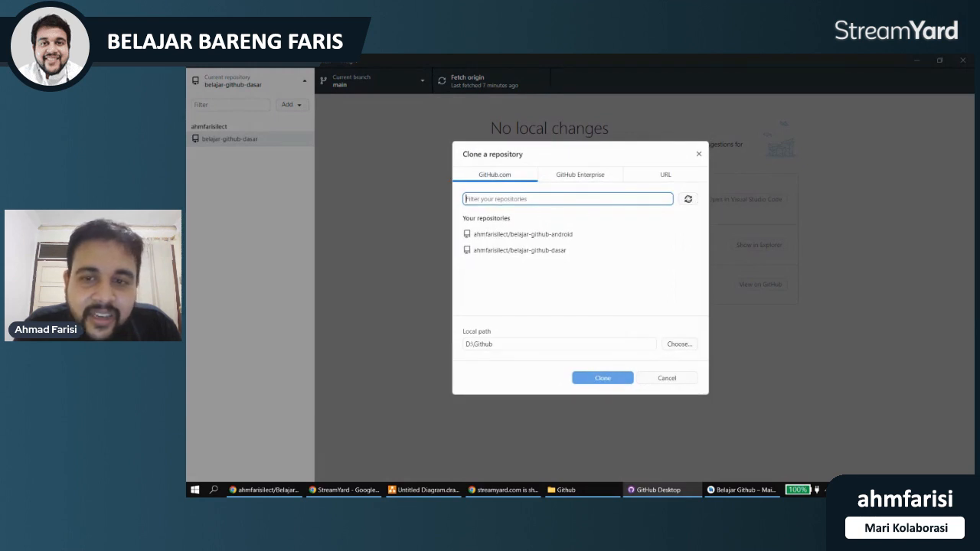
pyautogui.click(523, 251)
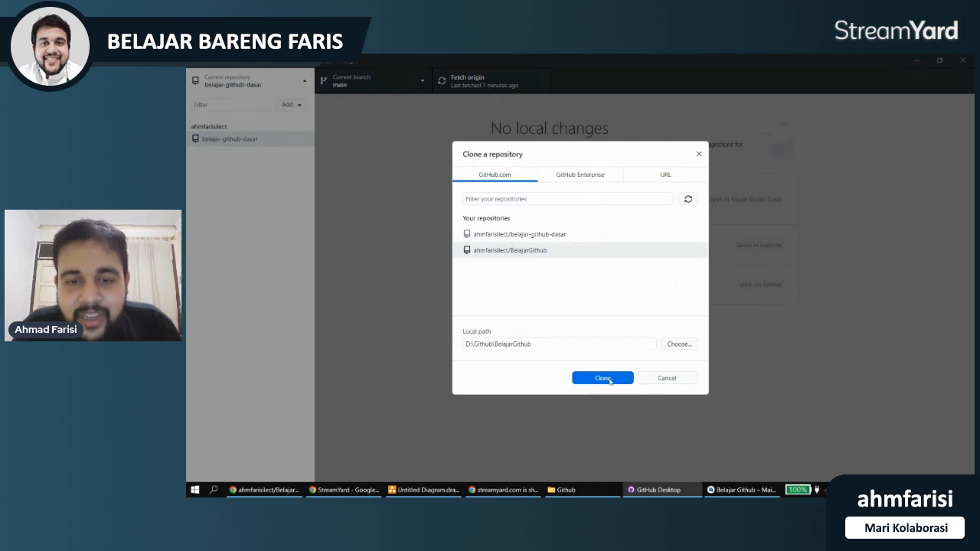
pyautogui.click(603, 379)
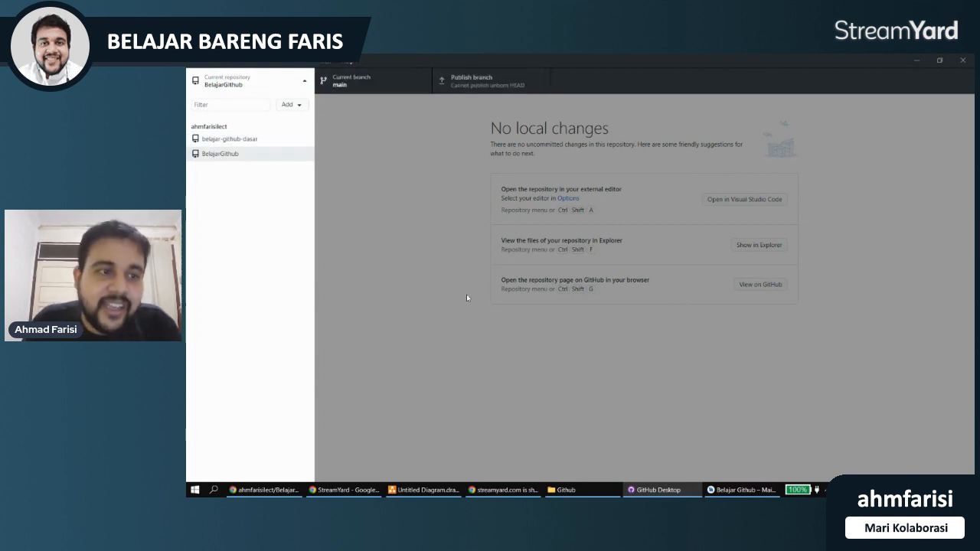
pyautogui.click(218, 153)
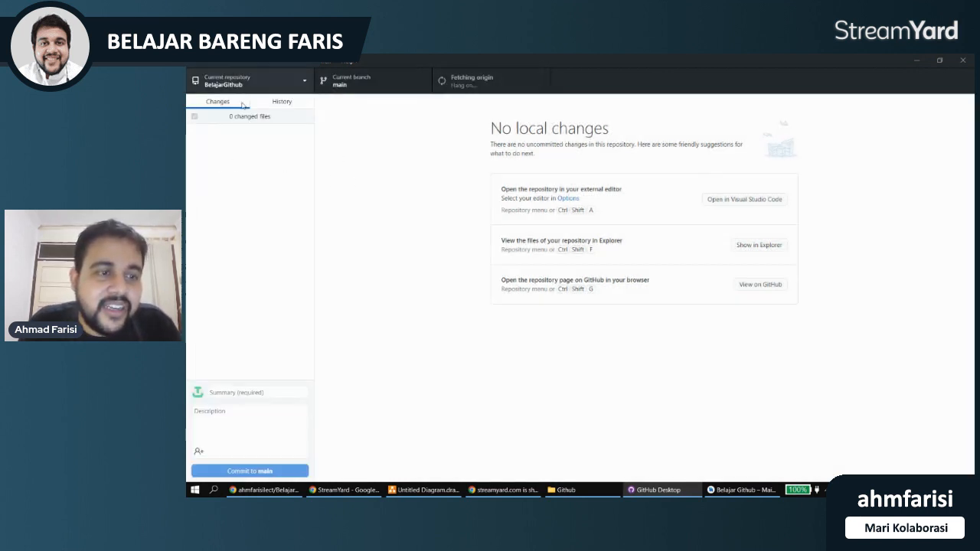
pyautogui.click(565, 489)
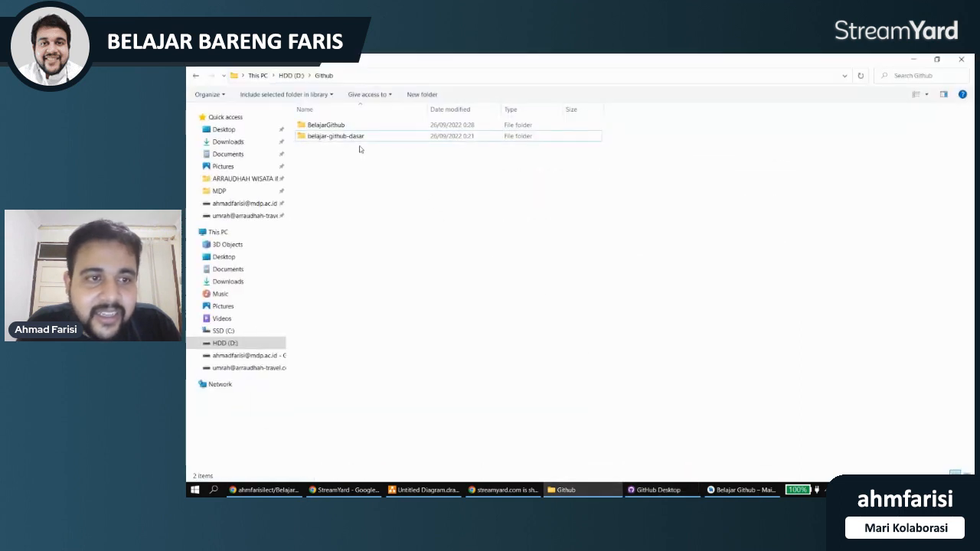
pyautogui.click(327, 125)
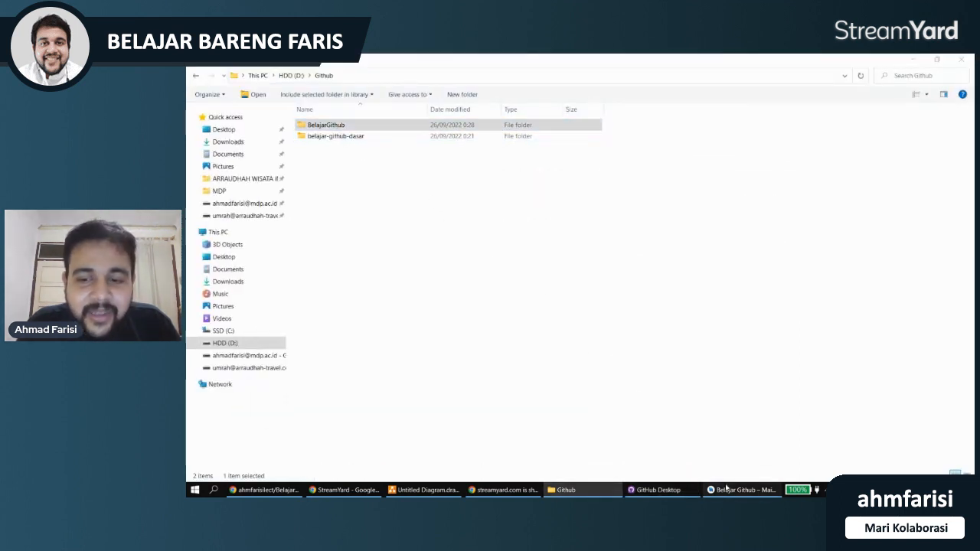
# - Switch to Android Studio and check the progress of its background tasks
pyautogui.click(727, 493)
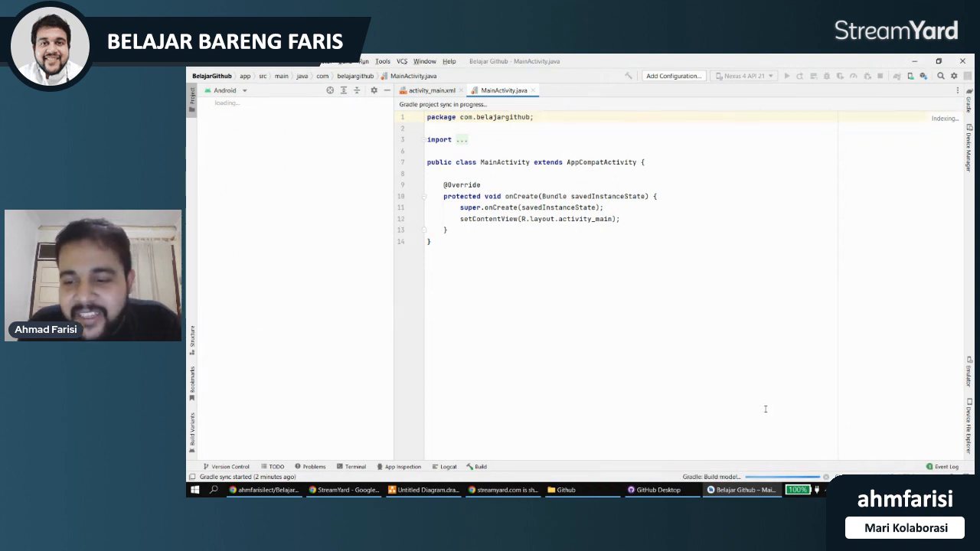
pyautogui.click(781, 477)
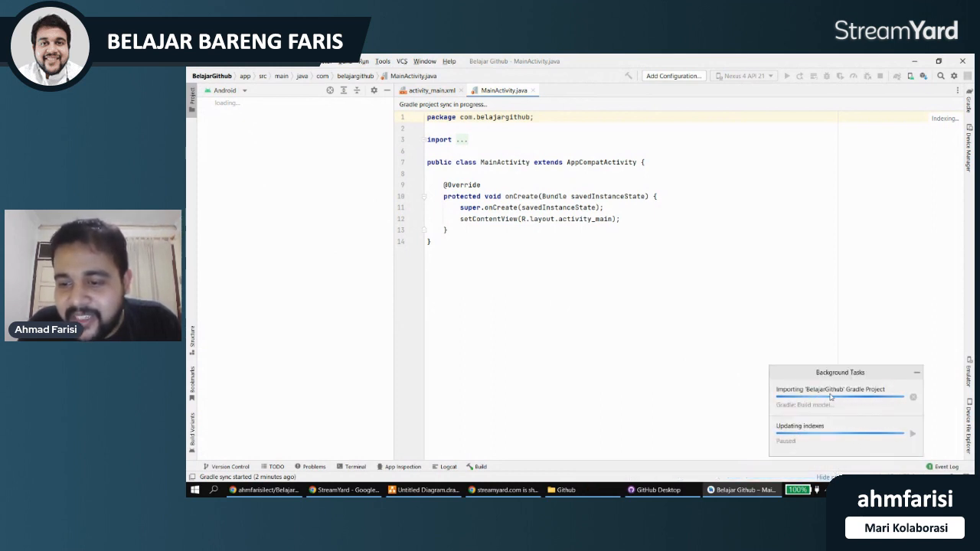
pyautogui.click(918, 374)
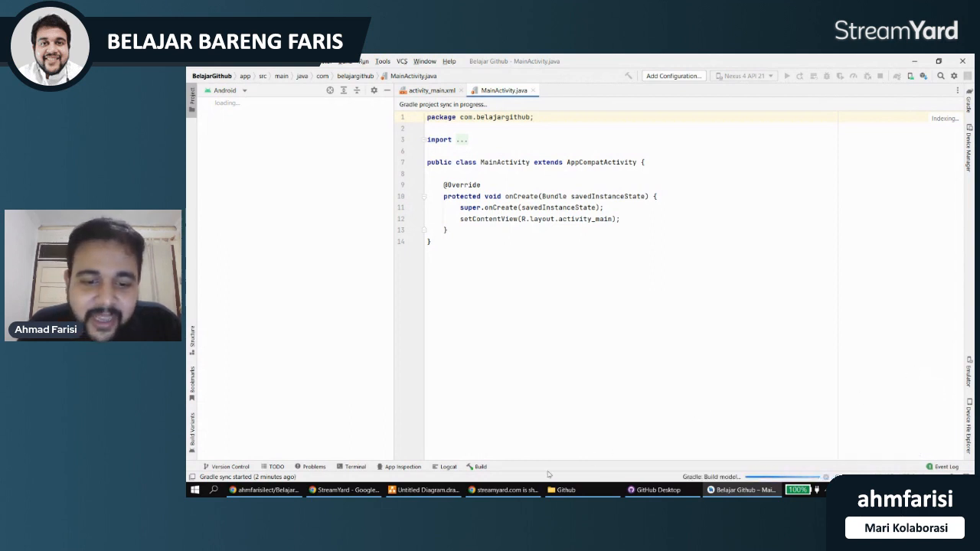
# - Return to File Explorer, open D:\Project-Android-Java\BelajarGithub and select all of its files and folders
pyautogui.click(589, 493)
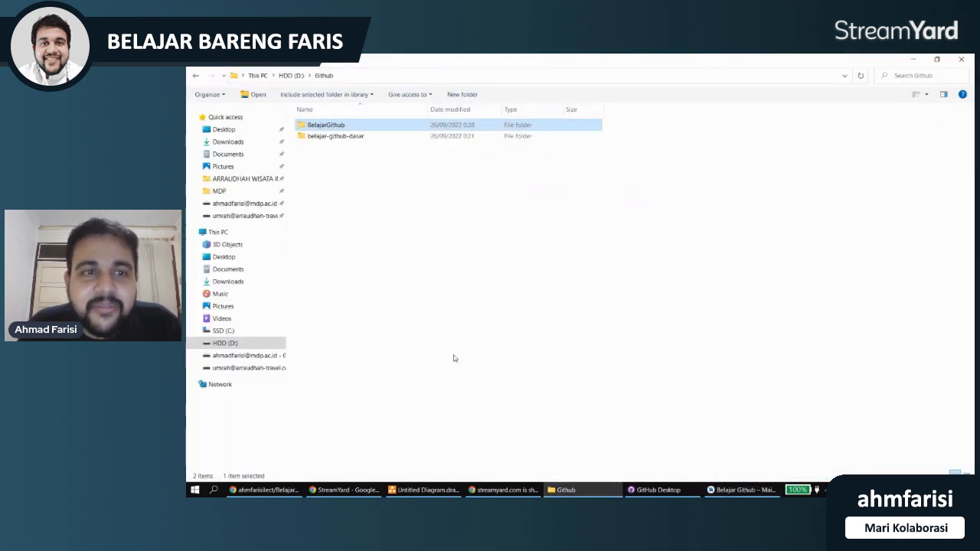
pyautogui.click(290, 80)
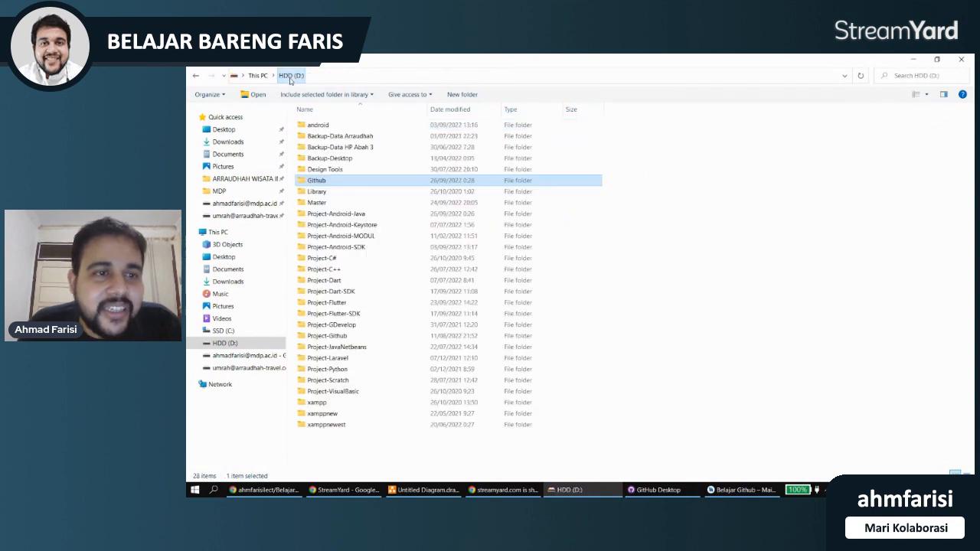
pyautogui.click(330, 217)
pyautogui.doubleClick(331, 215)
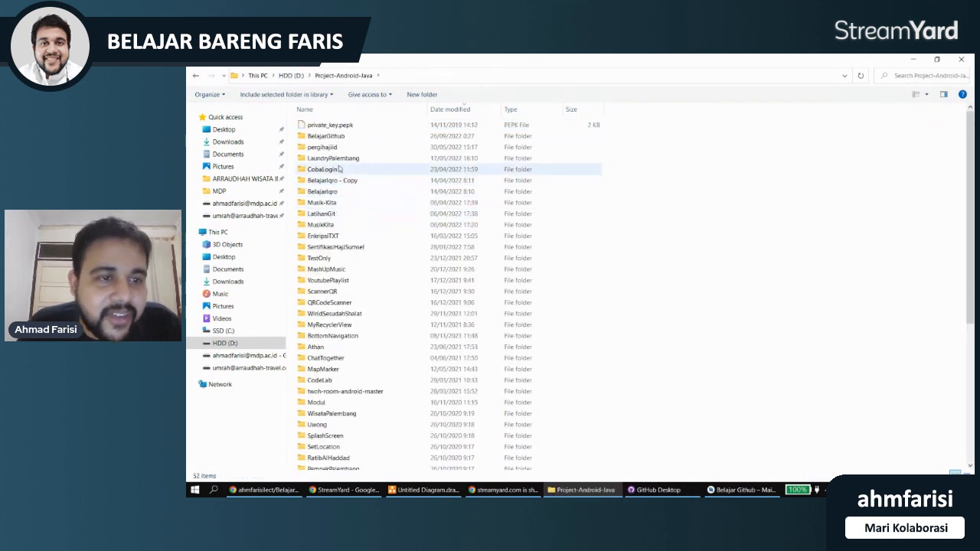
pyautogui.click(328, 138)
pyautogui.doubleClick(330, 140)
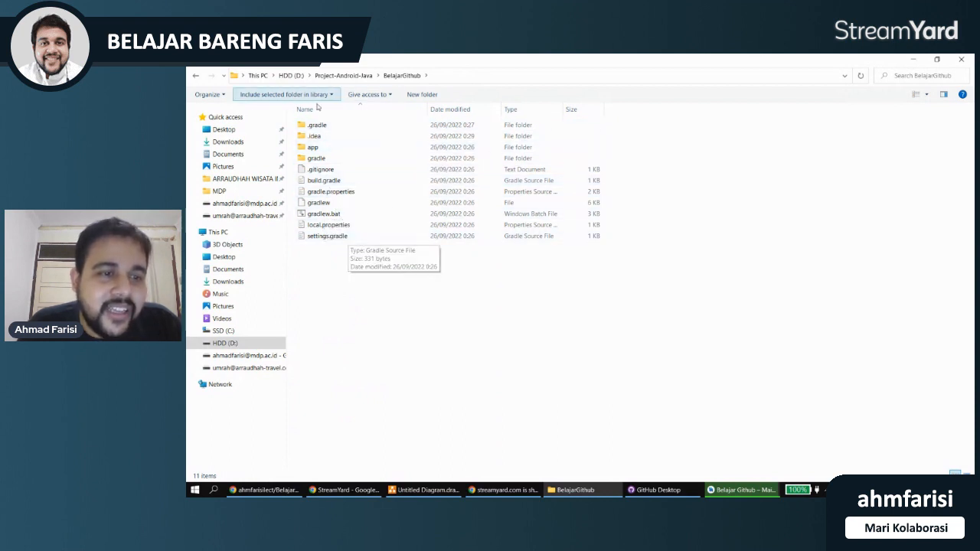
pyautogui.moveTo(374, 297); pyautogui.dragTo(307, 124)
pyautogui.click(758, 488)
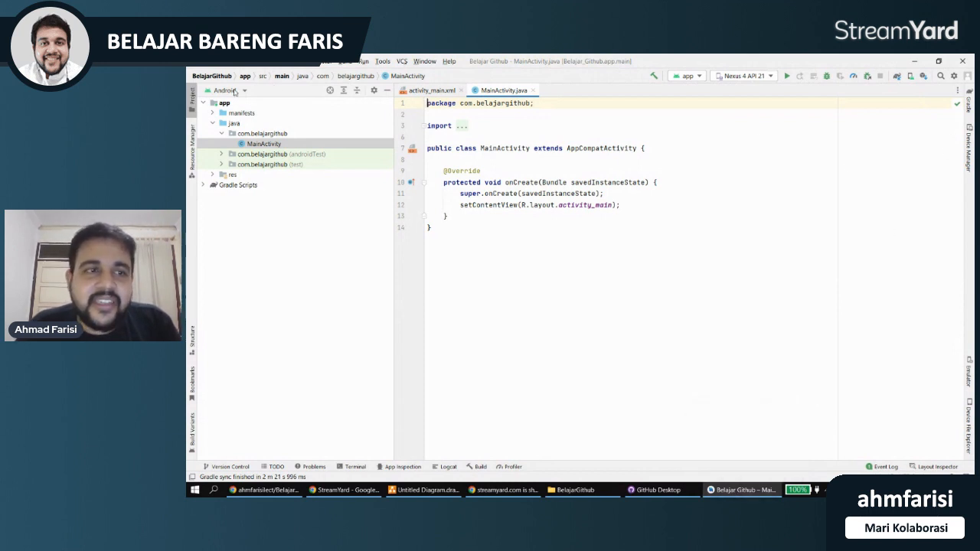
pyautogui.click(210, 64)
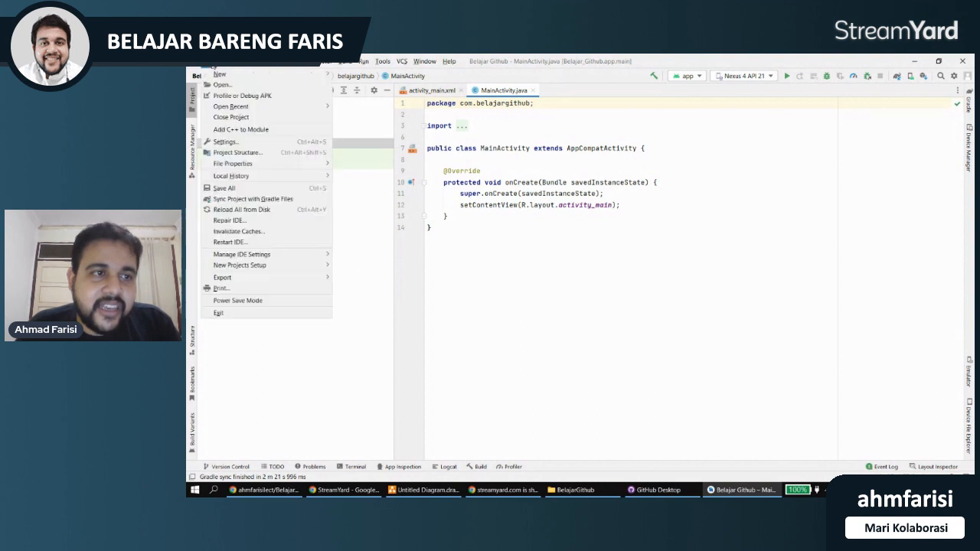
pyautogui.click(459, 170)
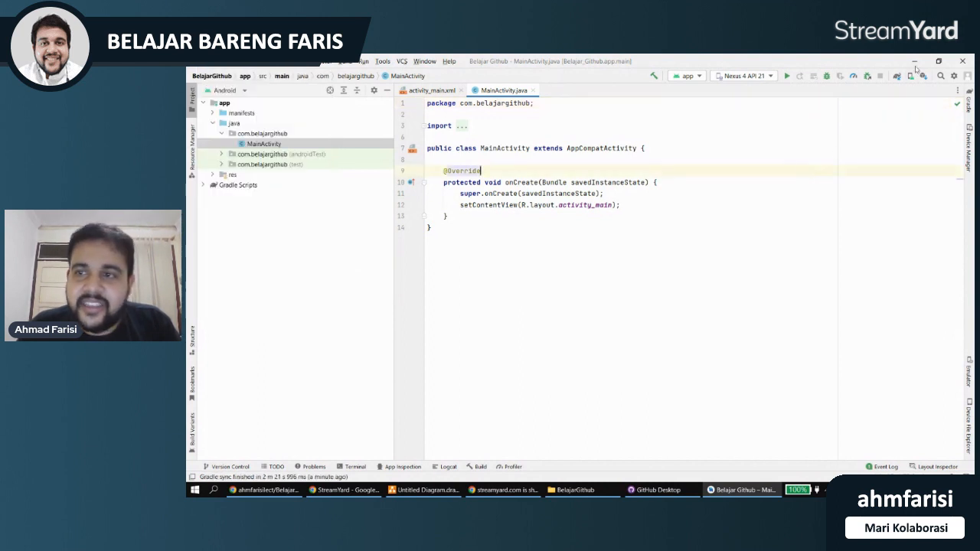
pyautogui.click(914, 61)
pyautogui.click(423, 327)
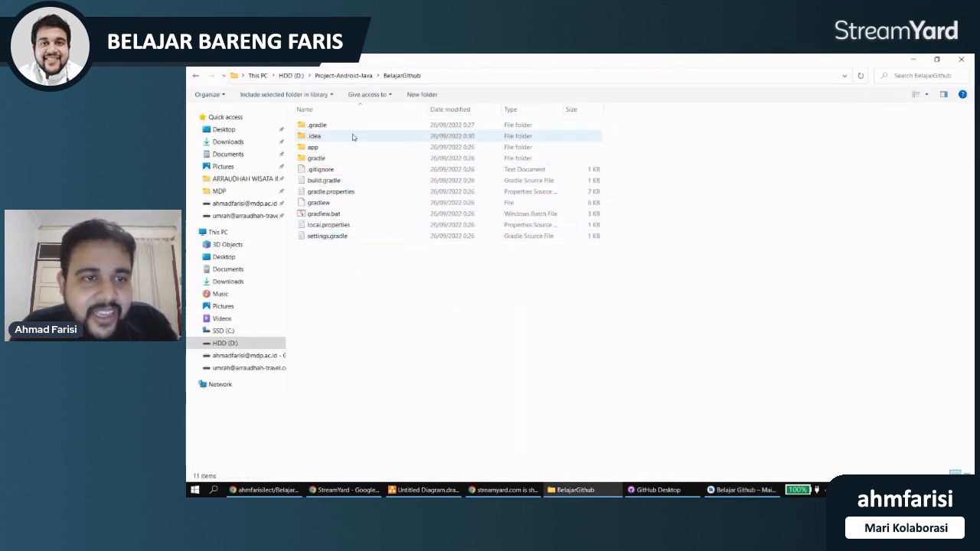
# - Copy all files and folders from D:\Project-Android-Java\BelajarGithub into D:\Github\BelajarGithub
pyautogui.click(343, 75)
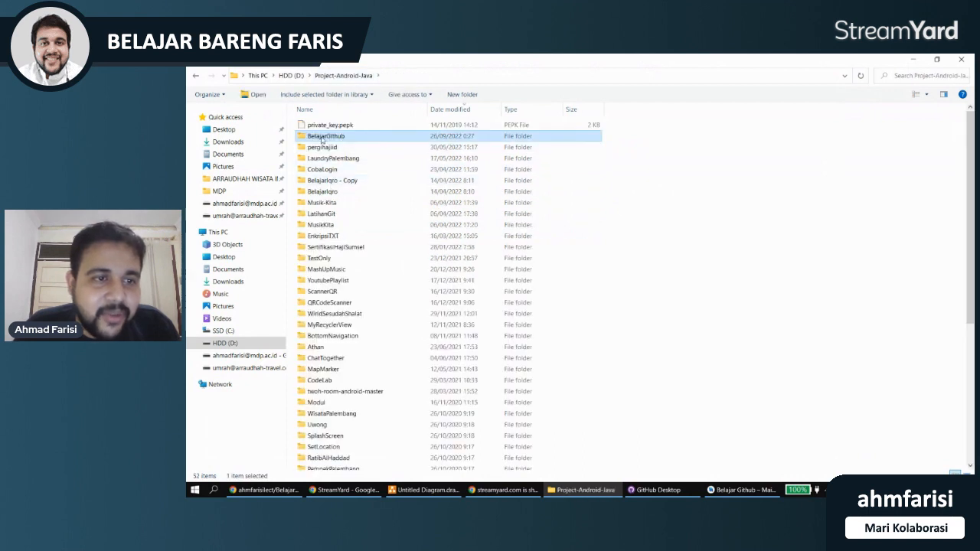
pyautogui.doubleClick(322, 138)
pyautogui.hotkey('ctrl', 'a')
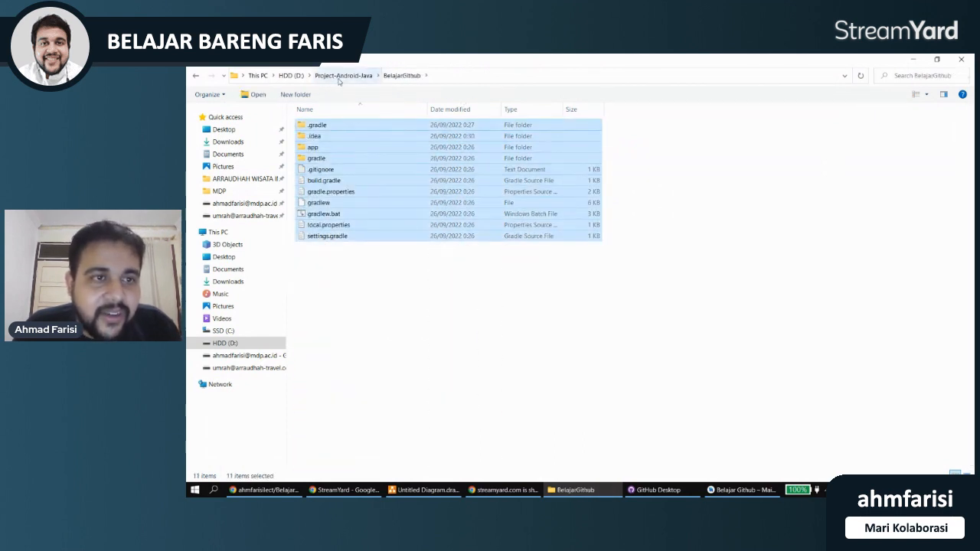
pyautogui.click(290, 75)
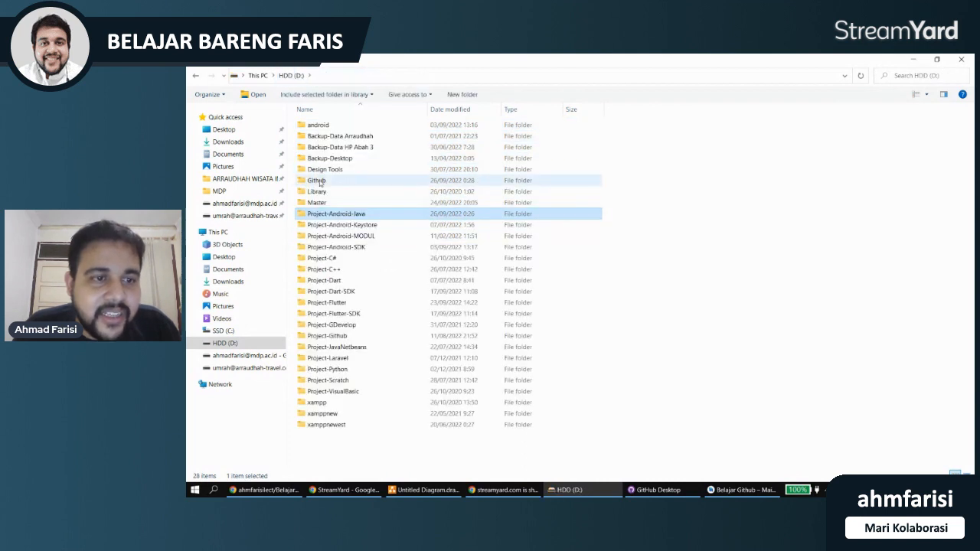
pyautogui.doubleClick(320, 183)
pyautogui.doubleClick(332, 128)
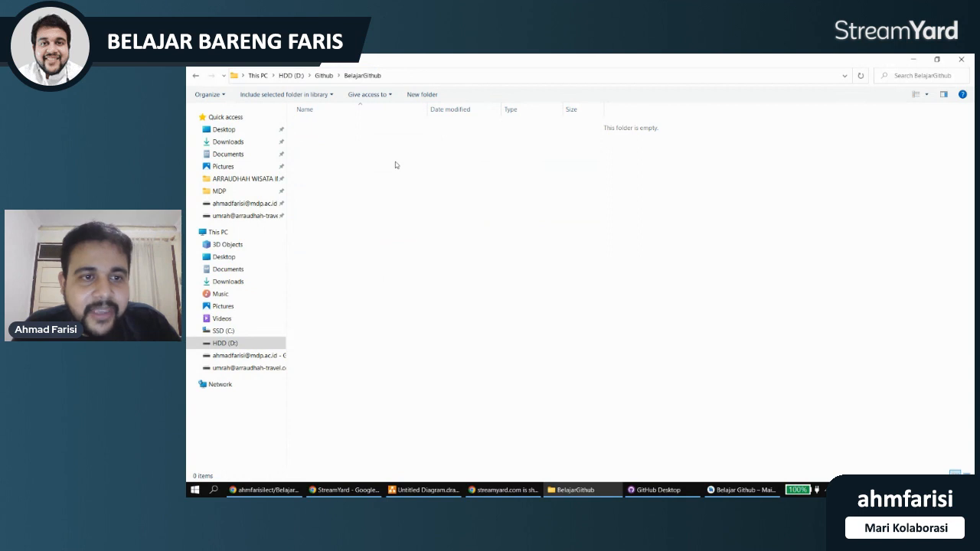
pyautogui.hotkey('ctrl', 'v')
pyautogui.click(408, 270)
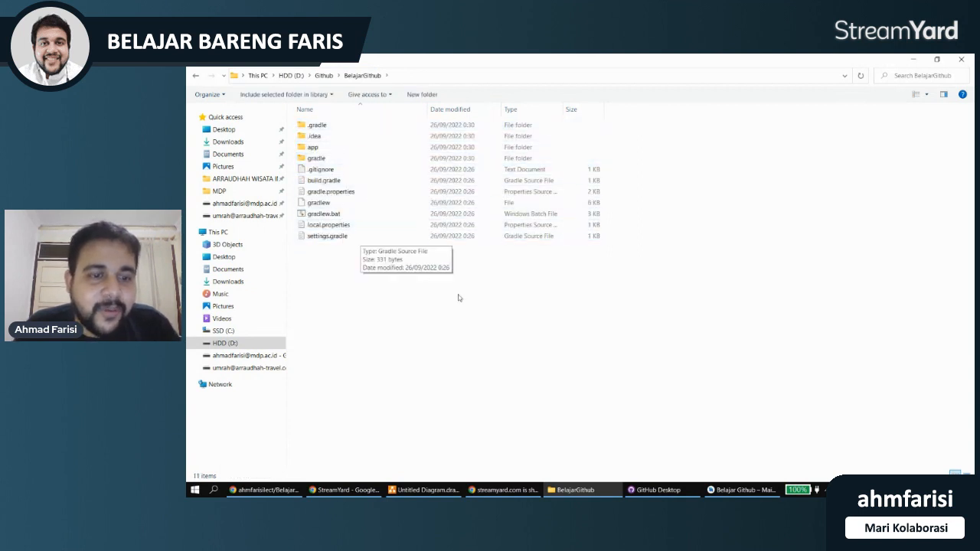
# - In GitHub Desktop, commit all changed files to main with summary "Create Project" and description "> Pembuatan Project di awal"
pyautogui.click(658, 490)
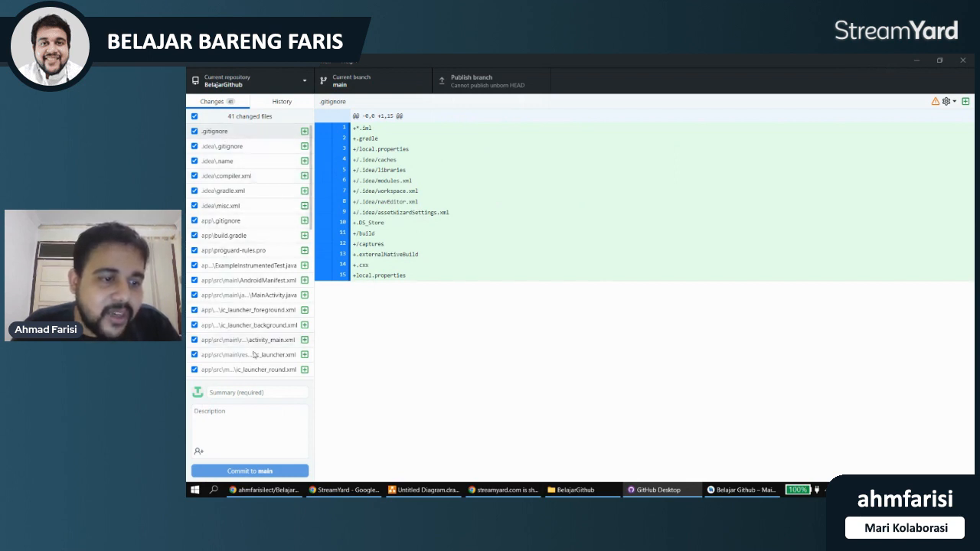
pyautogui.click(257, 392)
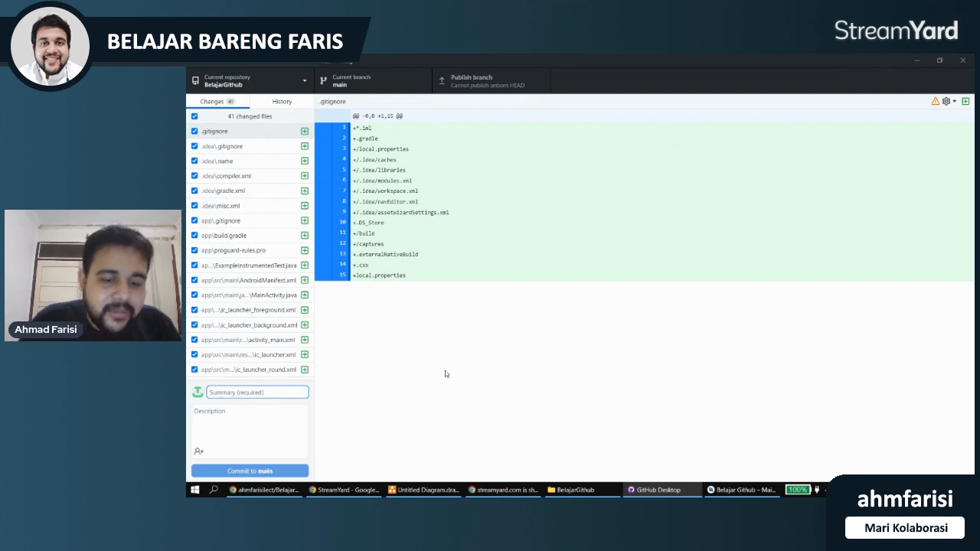
pyautogui.write('C')
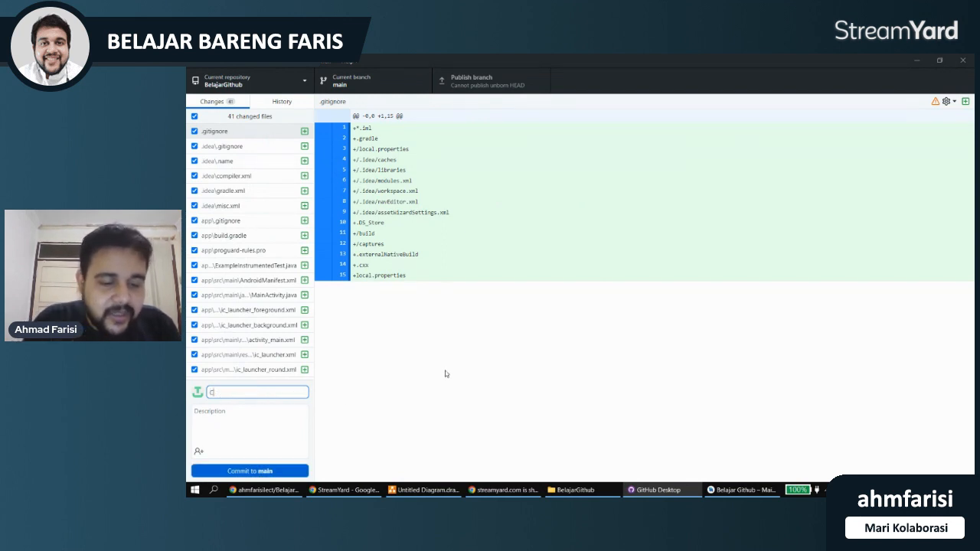
pyautogui.write('reate Project')
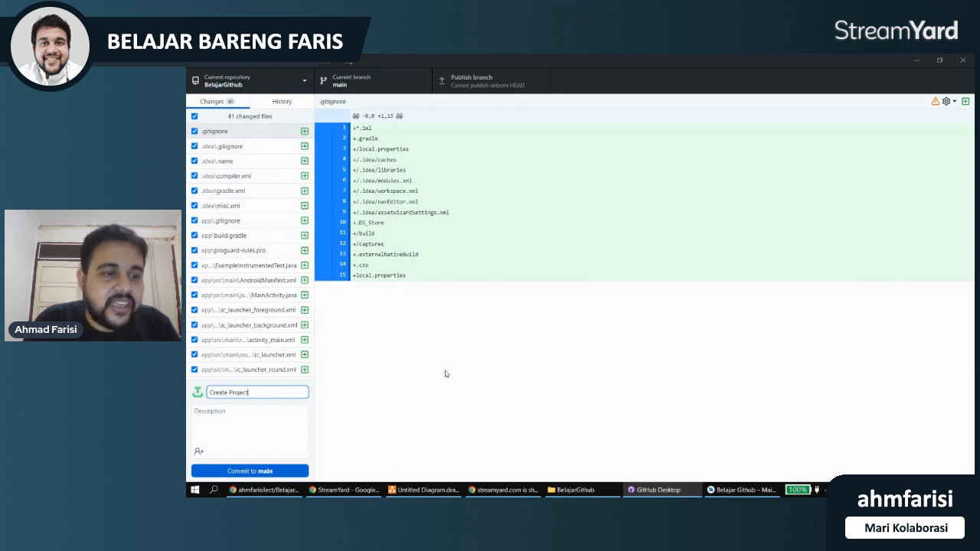
pyautogui.press('Tab')
pyautogui.write('>')
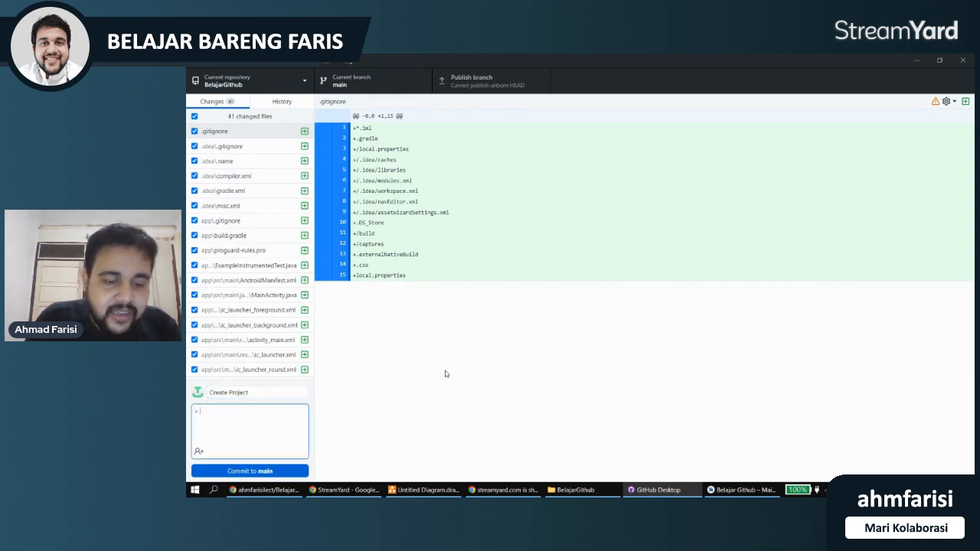
pyautogui.write(' Pemb')
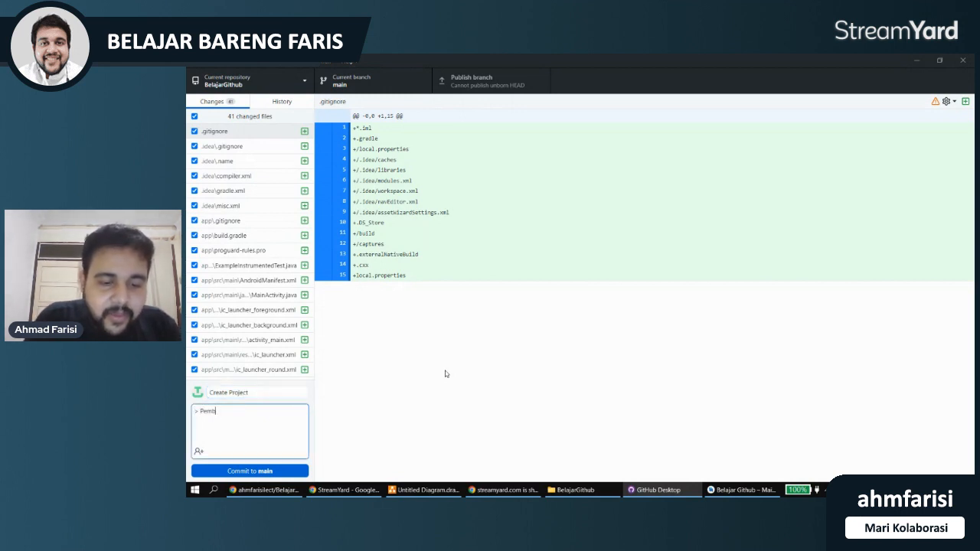
pyautogui.write('uatan Project di awal')
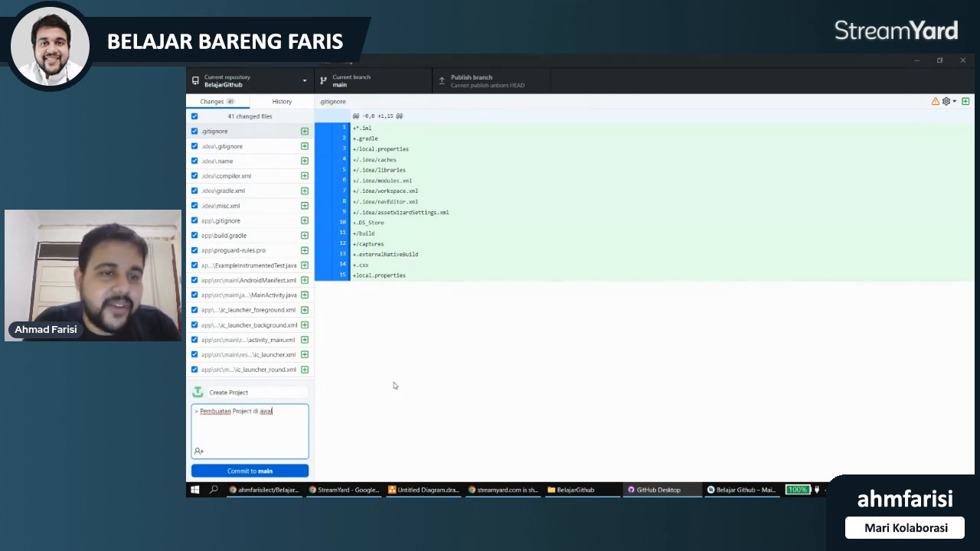
pyautogui.click(263, 471)
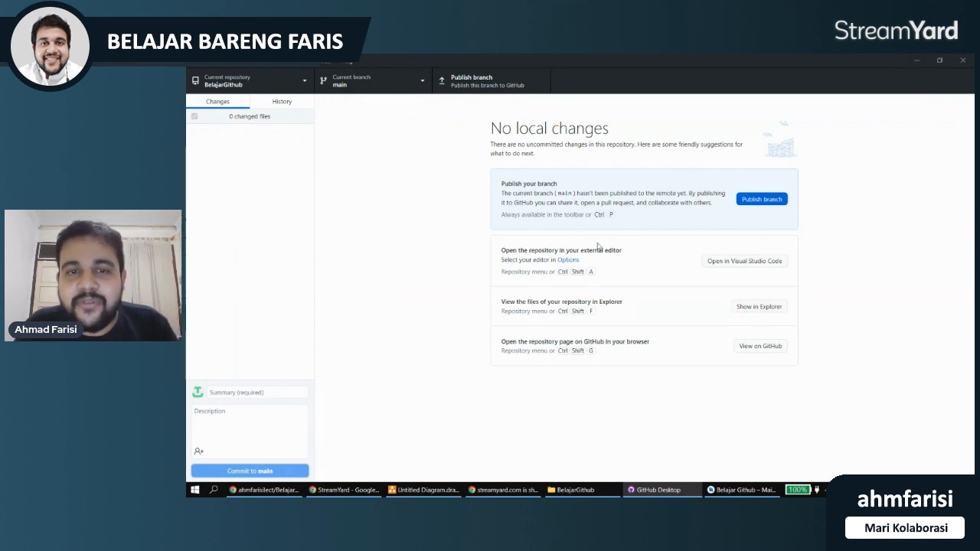
# - Publish the main branch to GitHub, switch to Chrome and reload the BelajarGithub repository page to check the uploaded files
pyautogui.click(763, 201)
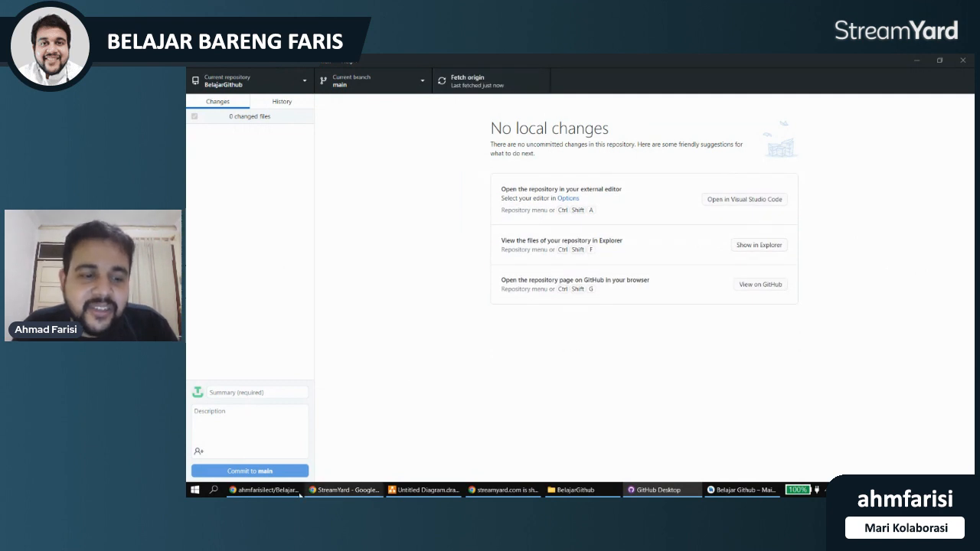
pyautogui.click(264, 490)
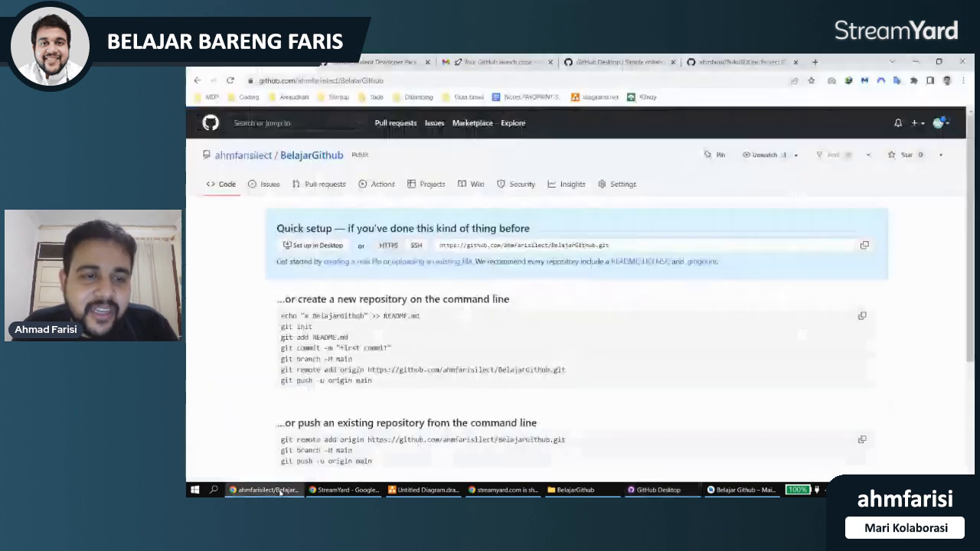
pyautogui.click(229, 80)
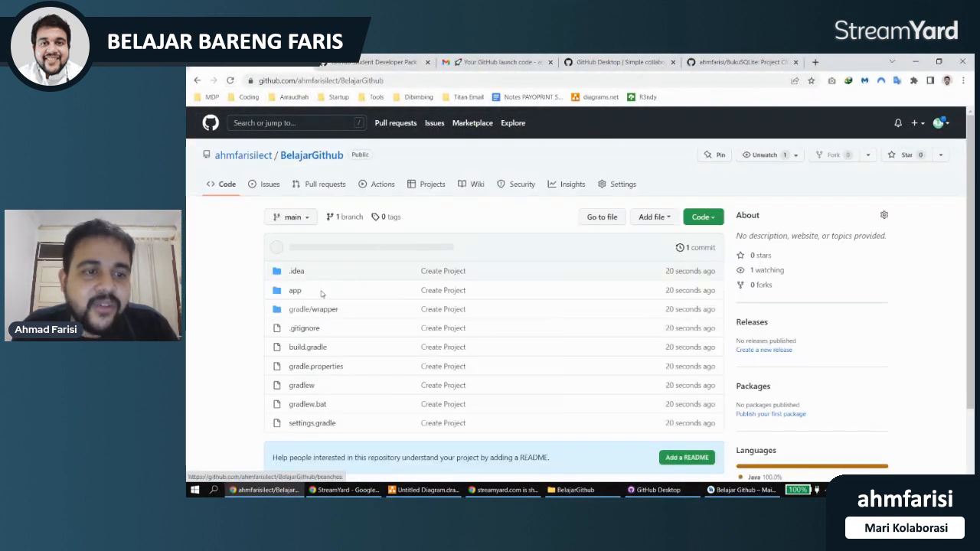
pyautogui.scroll(-2, 343, 302)
pyautogui.scroll(1, 340, 307)
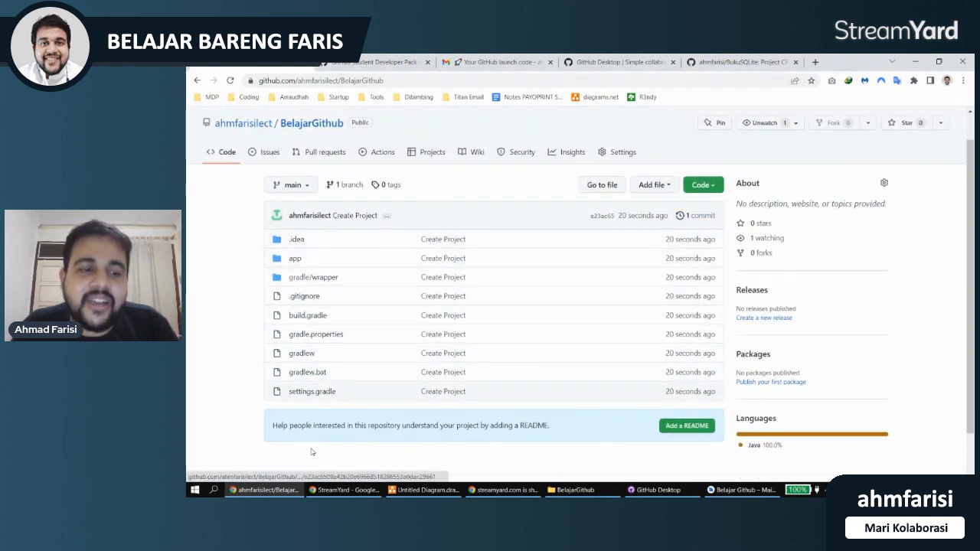
# - Check the project open in Android Studio, switch to File Explorer and select the original BelajarGithub folder in D:\Project-Android-Java
pyautogui.click(658, 490)
pyautogui.click(743, 489)
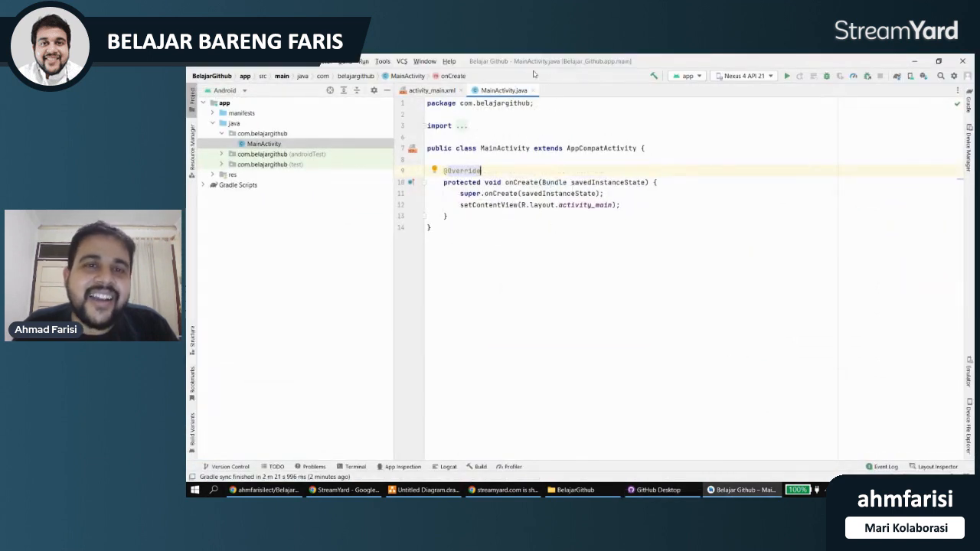
pyautogui.click(573, 490)
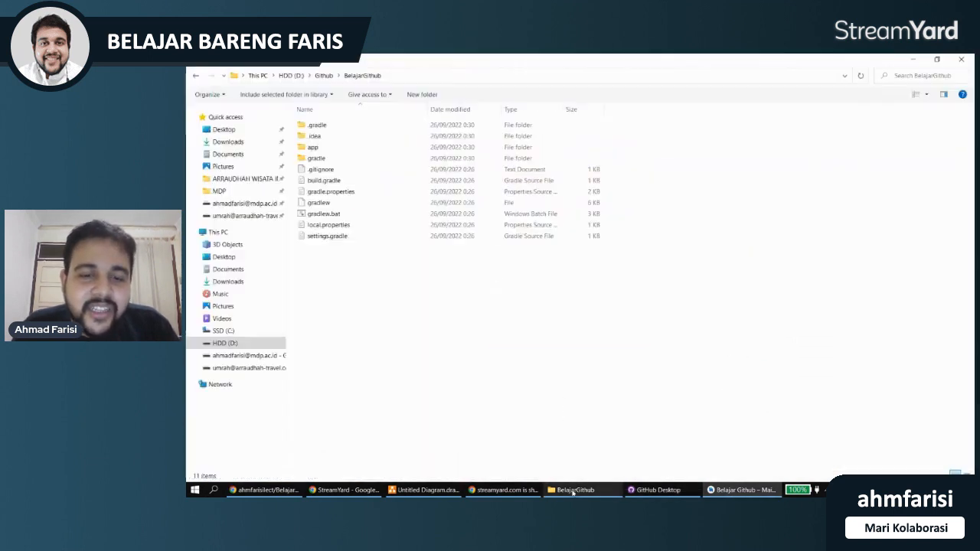
pyautogui.click(289, 79)
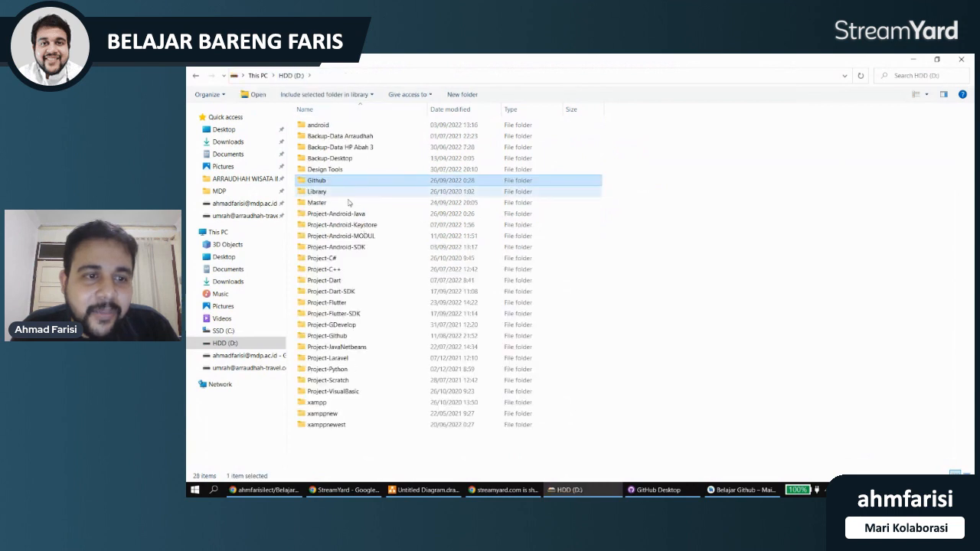
pyautogui.doubleClick(348, 212)
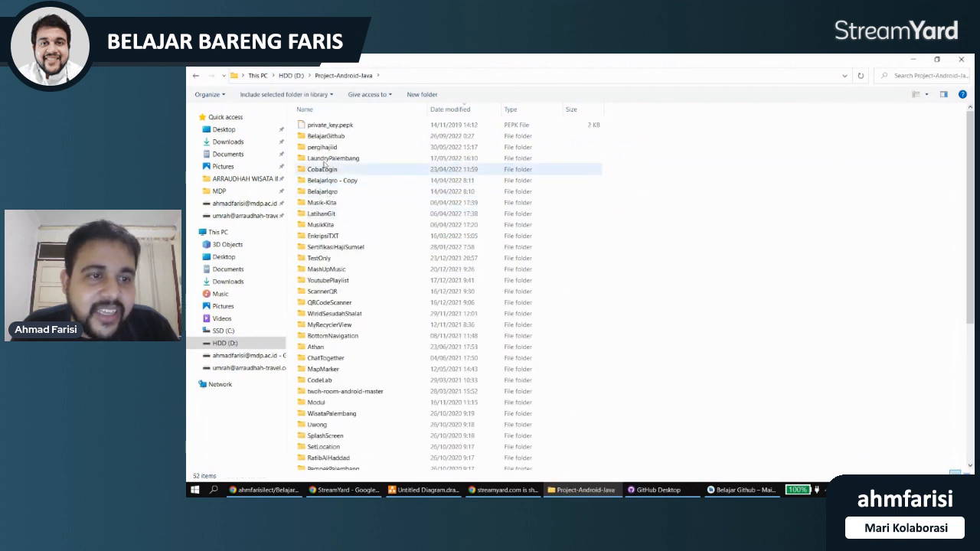
pyautogui.click(323, 136)
# - Switch to Android Studio, close the Belajar Github project and remove it from the recent projects
pyautogui.click(741, 490)
pyautogui.click(210, 66)
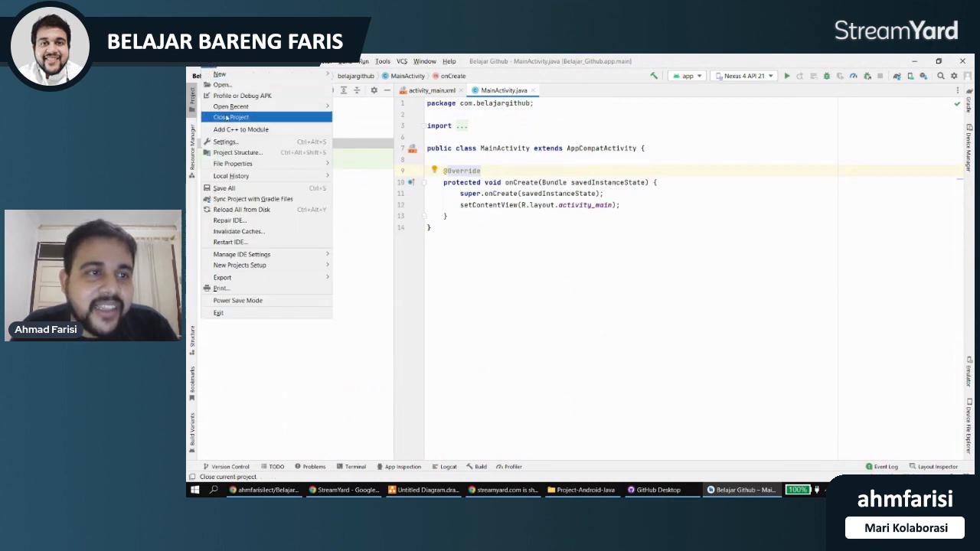
pyautogui.click(228, 117)
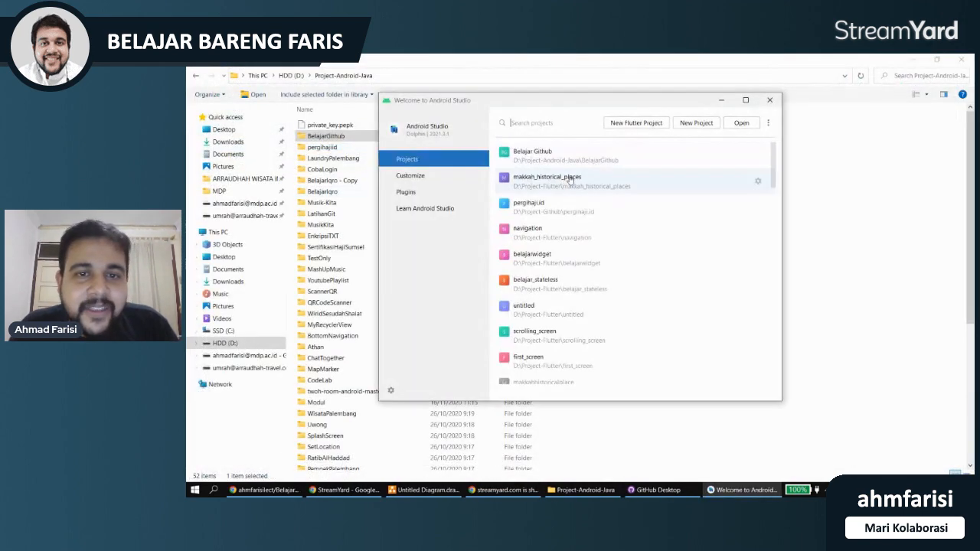
pyautogui.rightClick(675, 159)
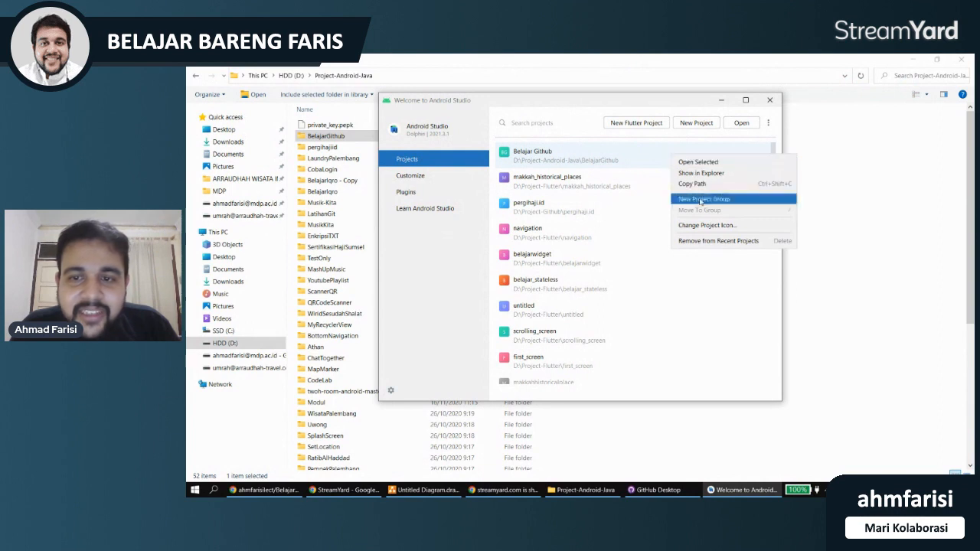
pyautogui.click(706, 240)
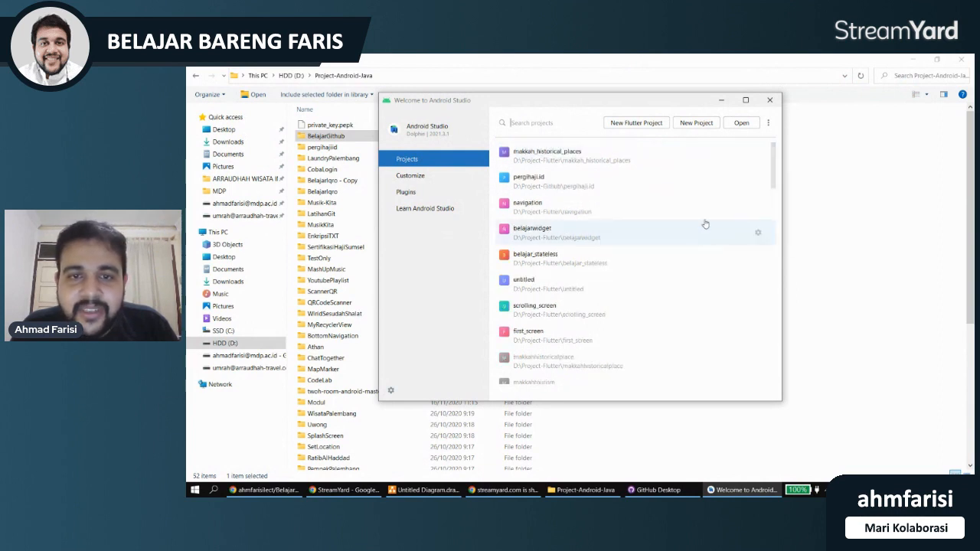
# - Open the project from D:\Github\BelajarGithub in Android Studio and trust it
pyautogui.click(736, 124)
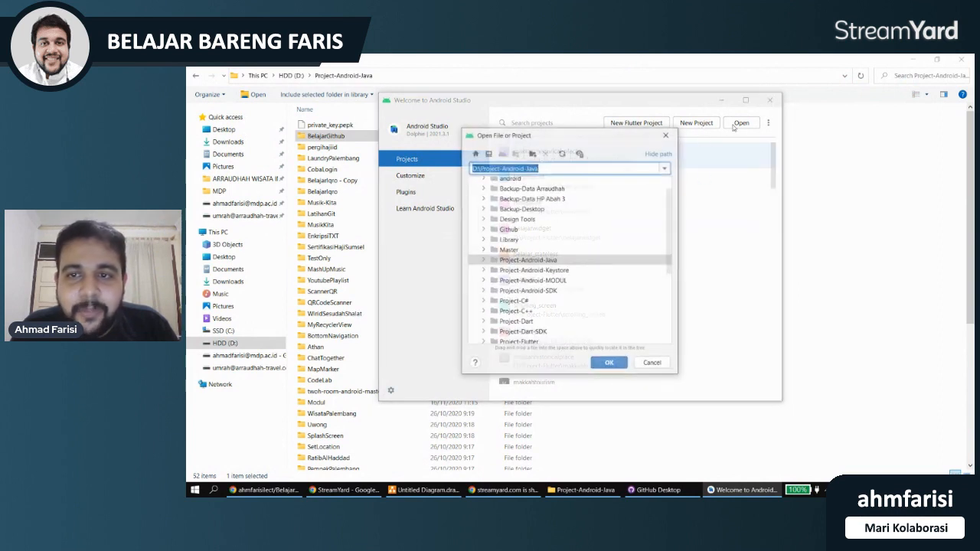
pyautogui.doubleClick(505, 230)
pyautogui.click(539, 251)
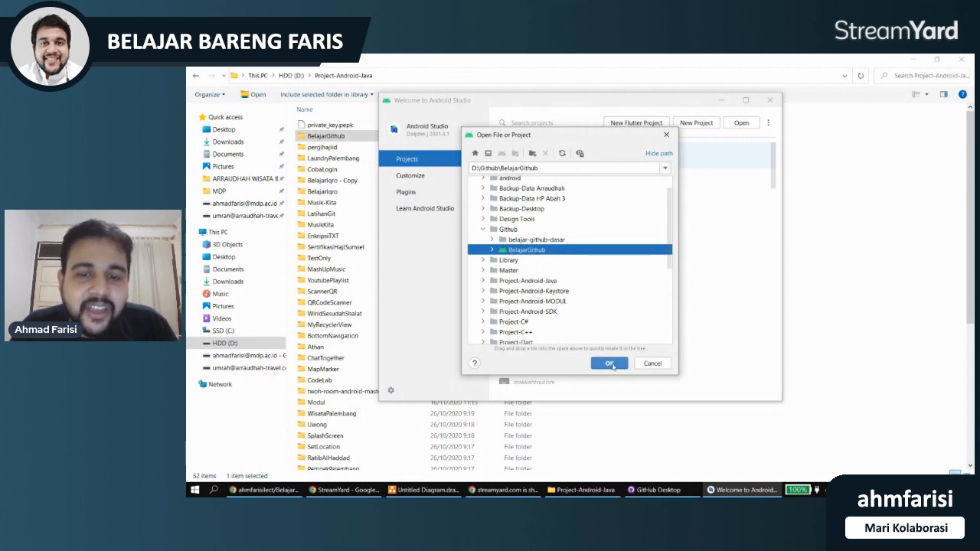
pyautogui.click(609, 363)
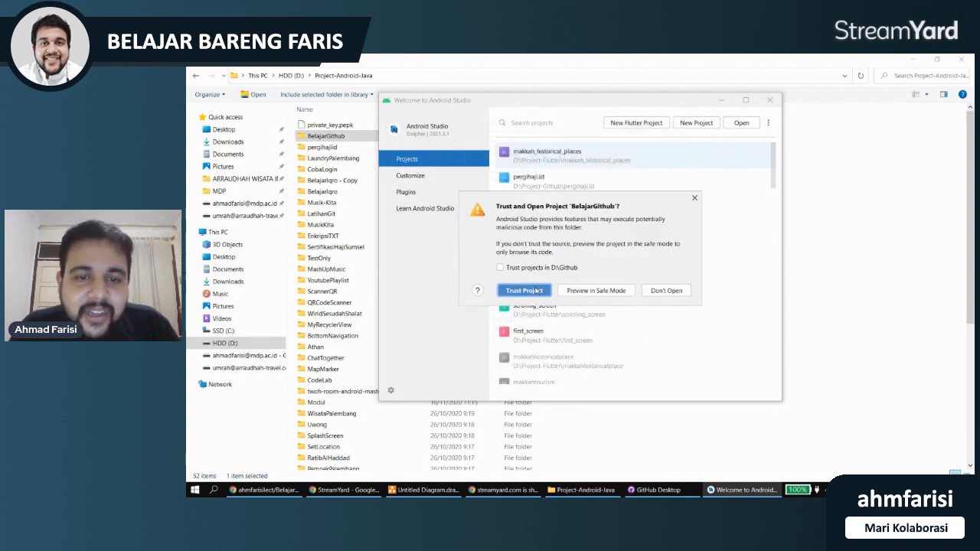
pyautogui.click(527, 293)
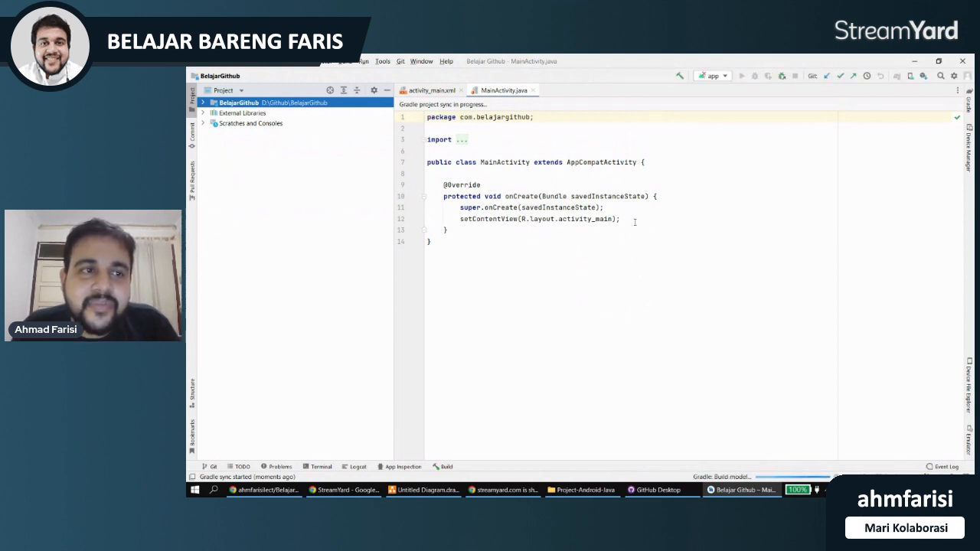
pyautogui.click(635, 222)
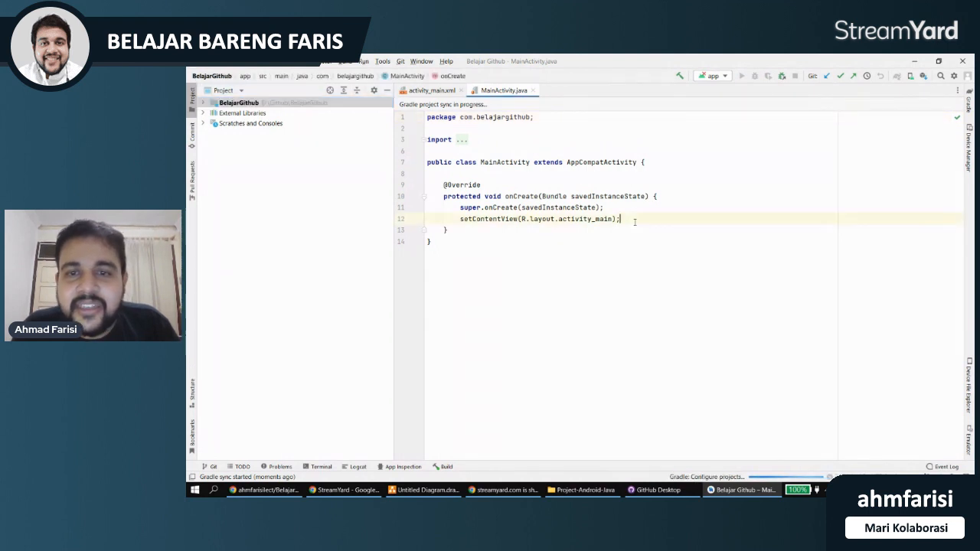
pyautogui.click(658, 491)
pyautogui.click(662, 493)
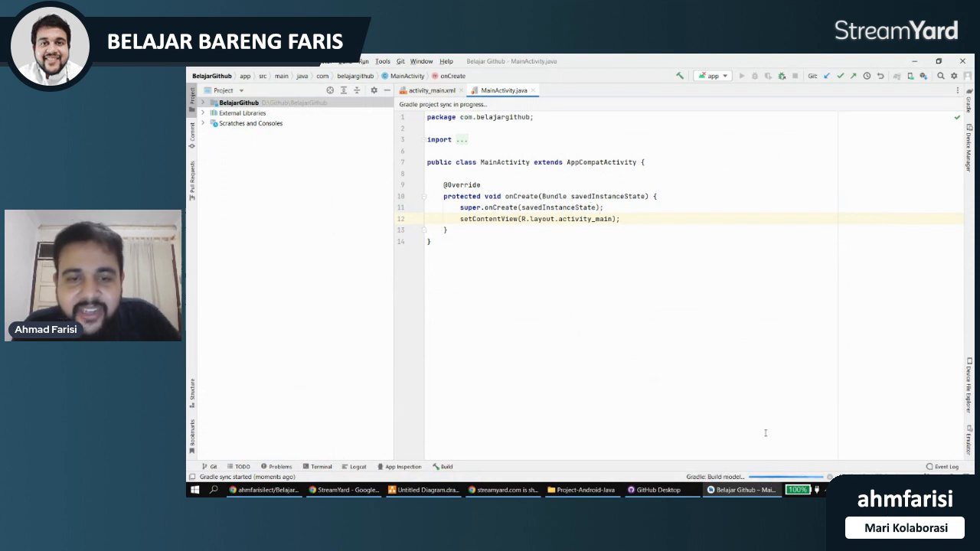
# - Check the BelajarGithub repository page in Chrome, return to Android Studio and insert two new lines after the setContentView call in MainActivity.java
pyautogui.click(264, 490)
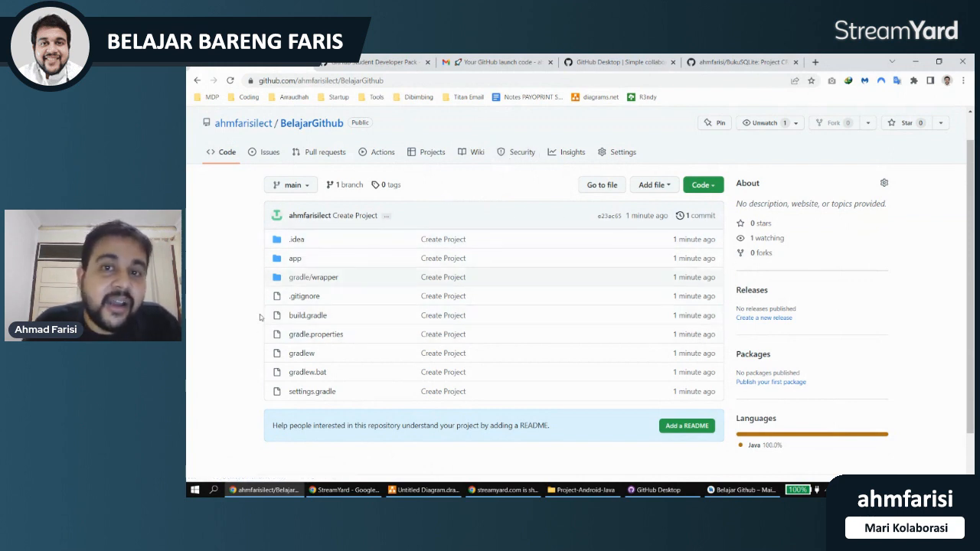
pyautogui.click(266, 490)
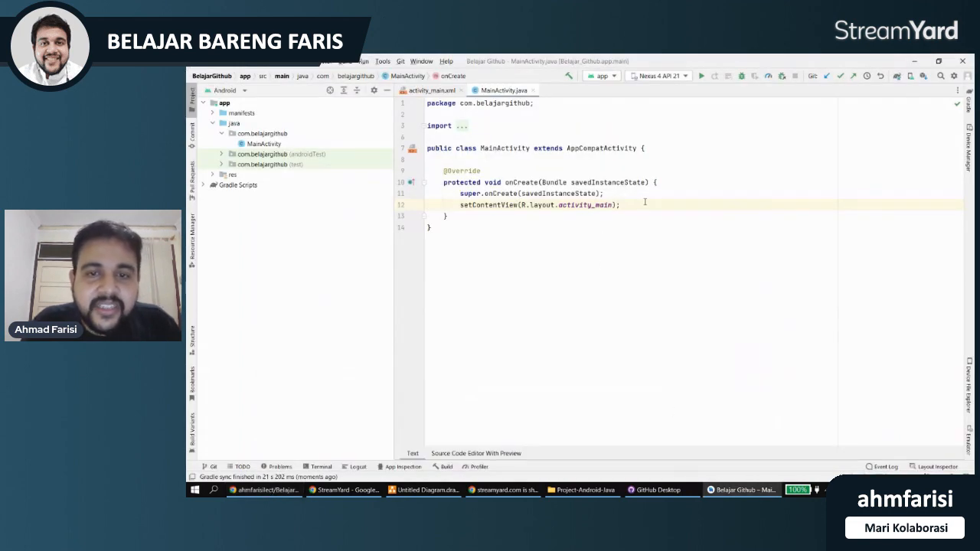
pyautogui.press('Return')
pyautogui.press('Return')
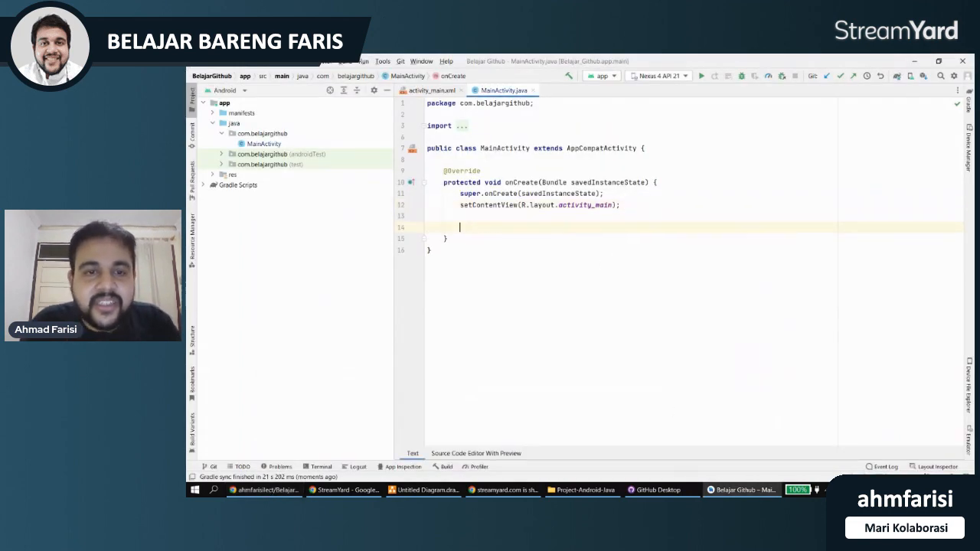
pyautogui.write('get')
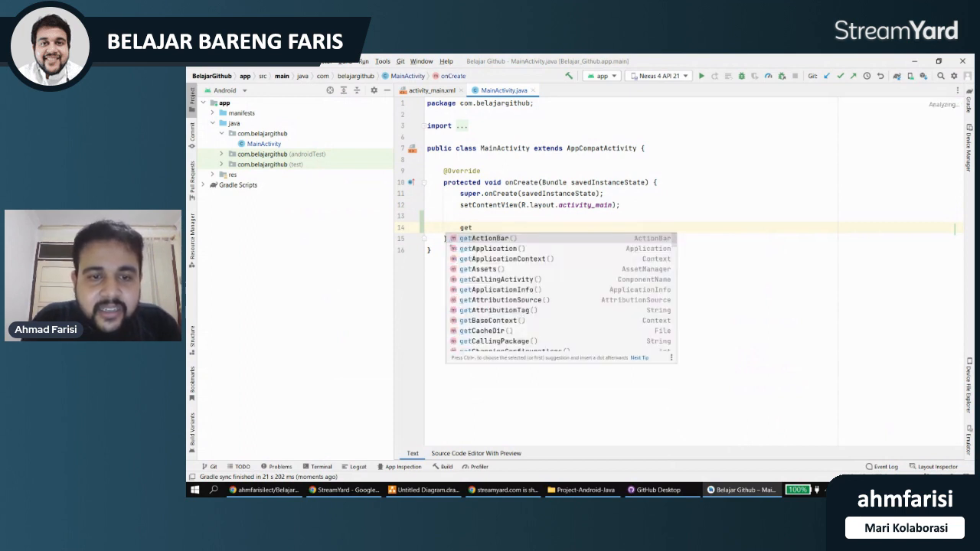
pyautogui.press('Return')
pyautogui.press('Right')
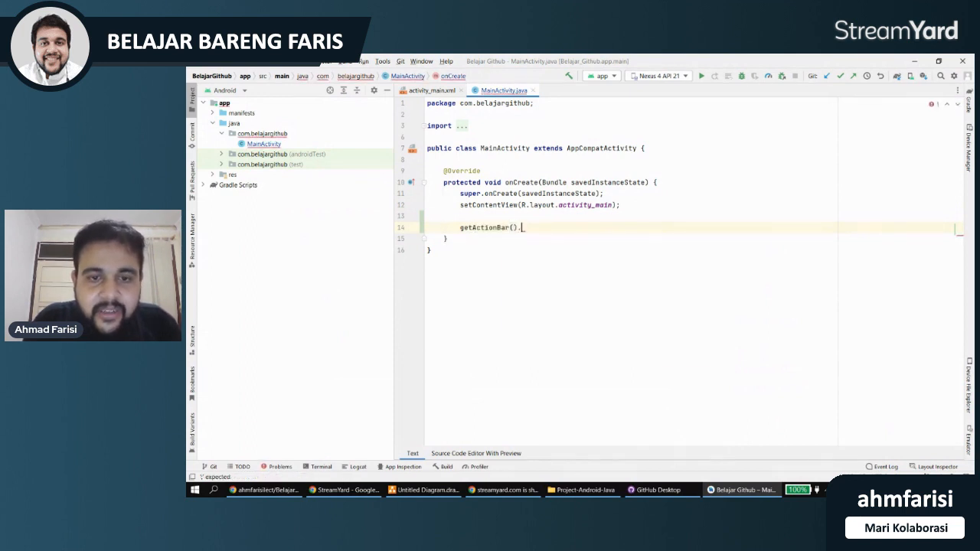
pyautogui.write('.set')
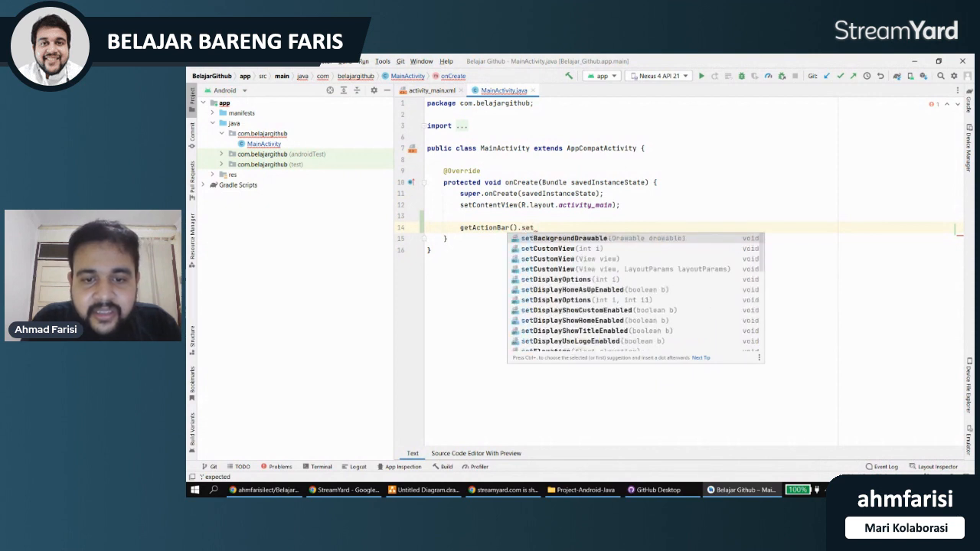
pyautogui.write('T')
pyautogui.press('Return')
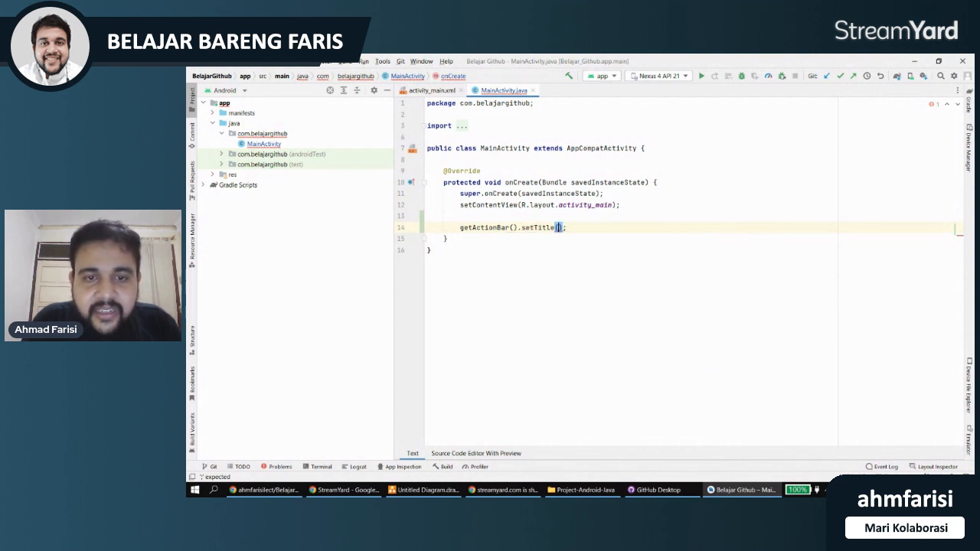
pyautogui.hotkey('ctrl', 'a')
pyautogui.click(615, 275)
pyautogui.click(558, 227)
pyautogui.press('BackSpace')
pyautogui.press('BackSpace')
pyautogui.press('BackSpace')
pyautogui.press('BackSpace')
pyautogui.press('BackSpace')
pyautogui.press('BackSpace')
pyautogui.press('BackSpace')
pyautogui.press('BackSpace')
pyautogui.press('BackSpace')
pyautogui.press('BackSpace')
pyautogui.press('BackSpace')
pyautogui.press('BackSpace')
pyautogui.press('BackSpace')
pyautogui.press('BackSpace')
pyautogui.press('BackSpace')
pyautogui.press('BackSpace')
pyautogui.press('BackSpace')
pyautogui.press('BackSpace')
pyautogui.press('BackSpace')
pyautogui.press('BackSpace')
# - Complete the new statement in onCreate as getSupportActionBar().setTitle("Belajar Github Disini");
pyautogui.write('su')
pyautogui.press('Return')
pyautogui.write('.sett')
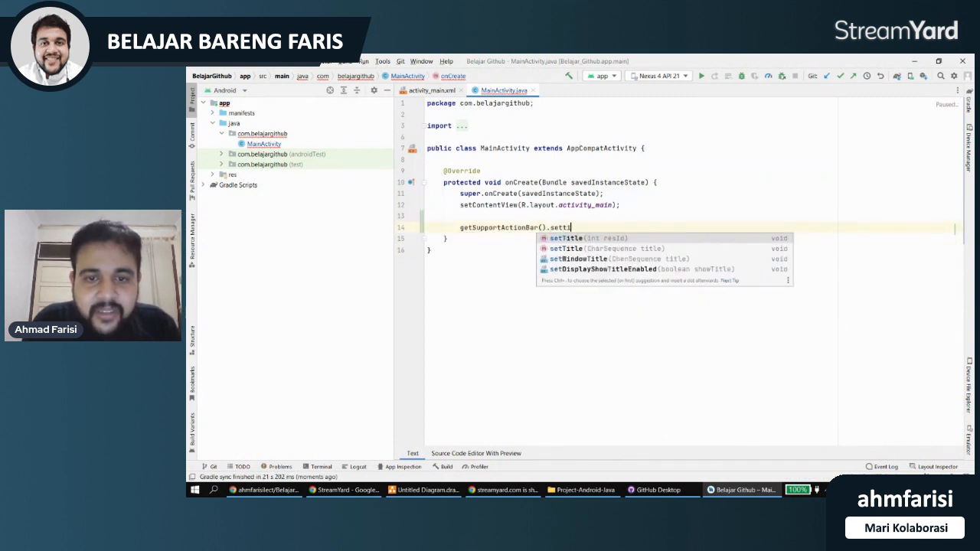
pyautogui.press('Return')
pyautogui.write('"')
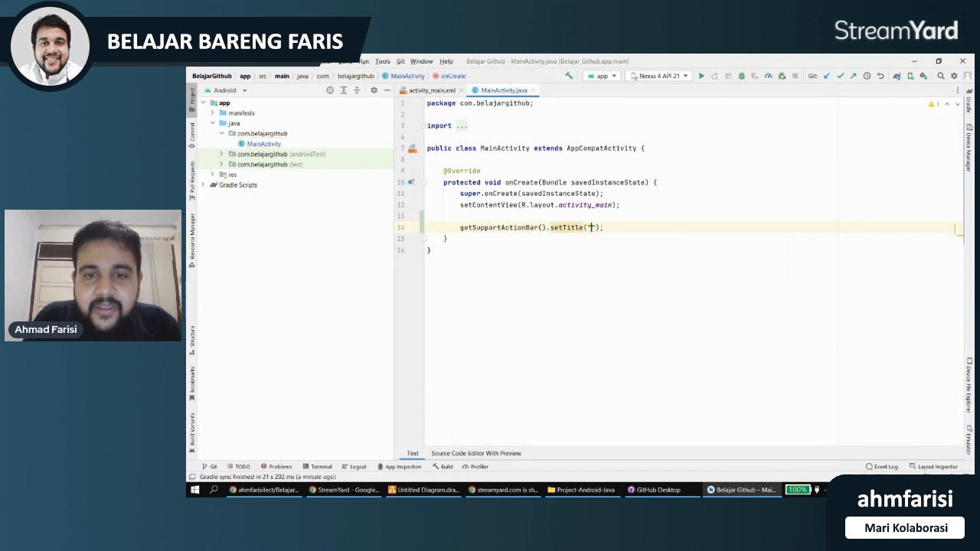
pyautogui.write('Belajar Github Disini')
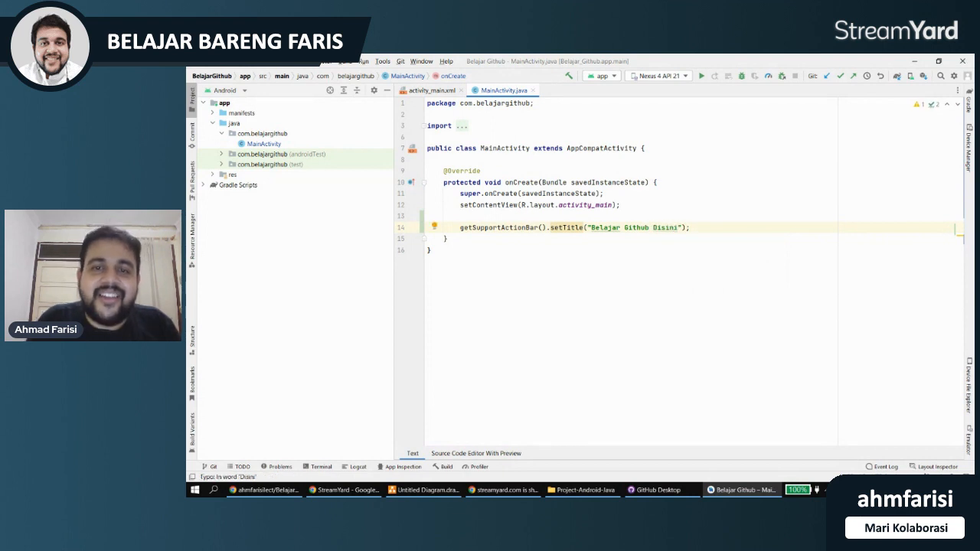
# - Switch to GitHub Desktop and review the pending changes in MainActivity.java, gradle.xml and vcs.xml
pyautogui.click(660, 490)
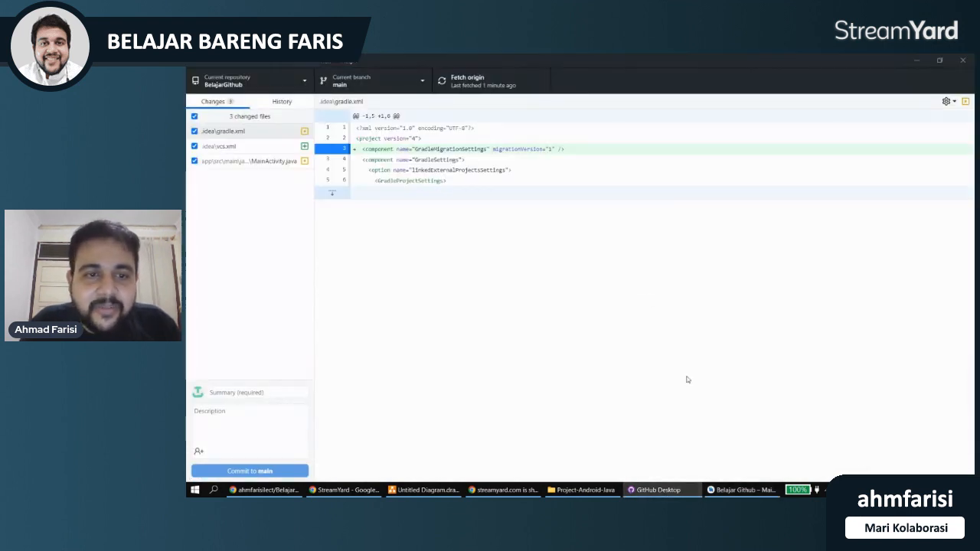
pyautogui.click(253, 161)
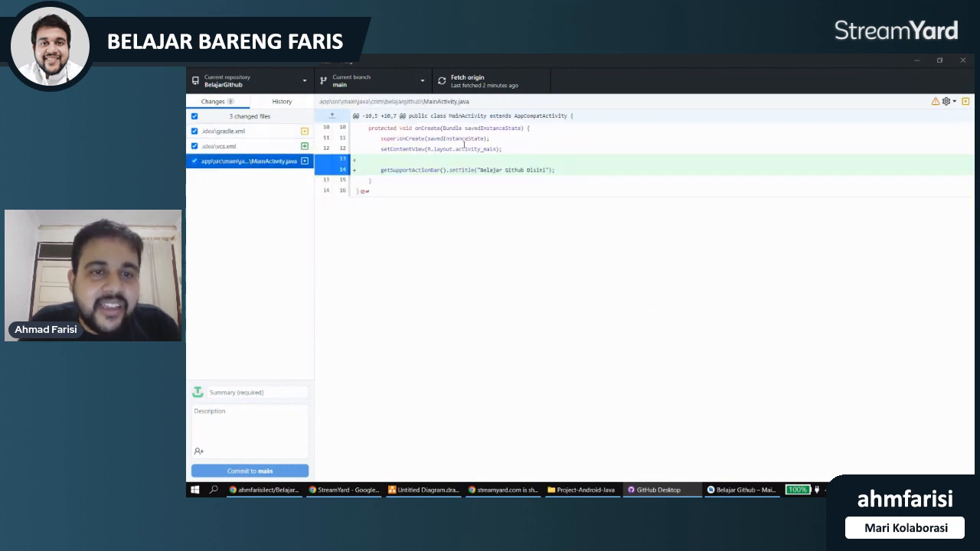
pyautogui.click(244, 132)
pyautogui.click(243, 146)
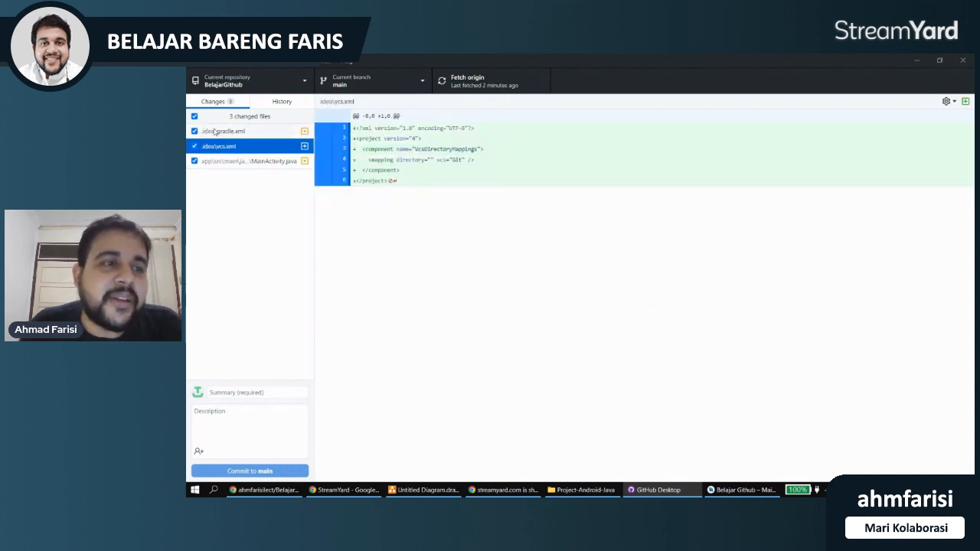
pyautogui.click(215, 132)
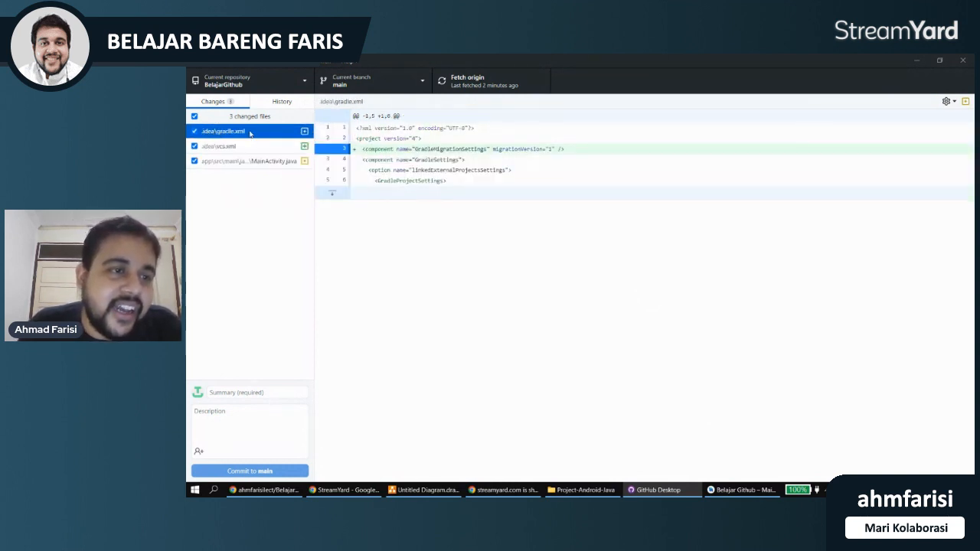
pyautogui.click(230, 145)
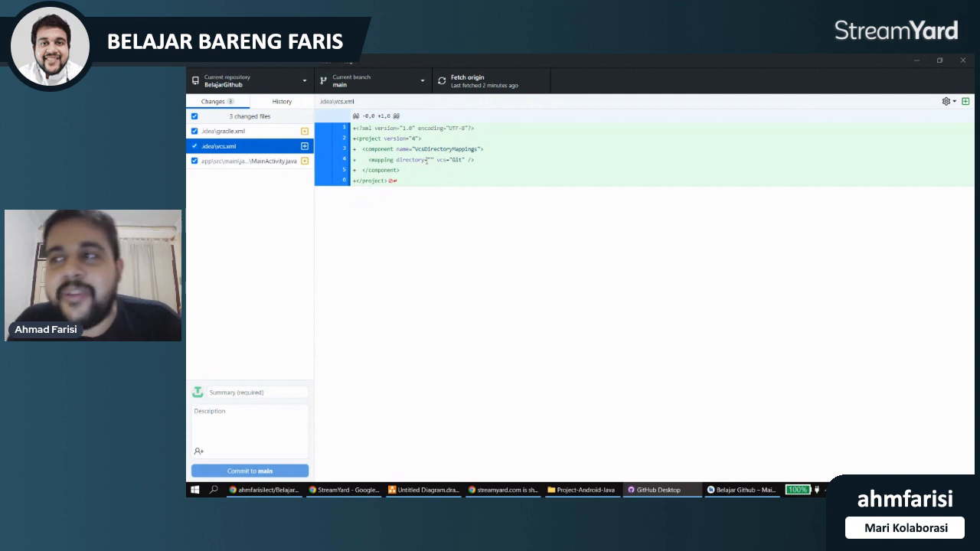
pyautogui.click(241, 132)
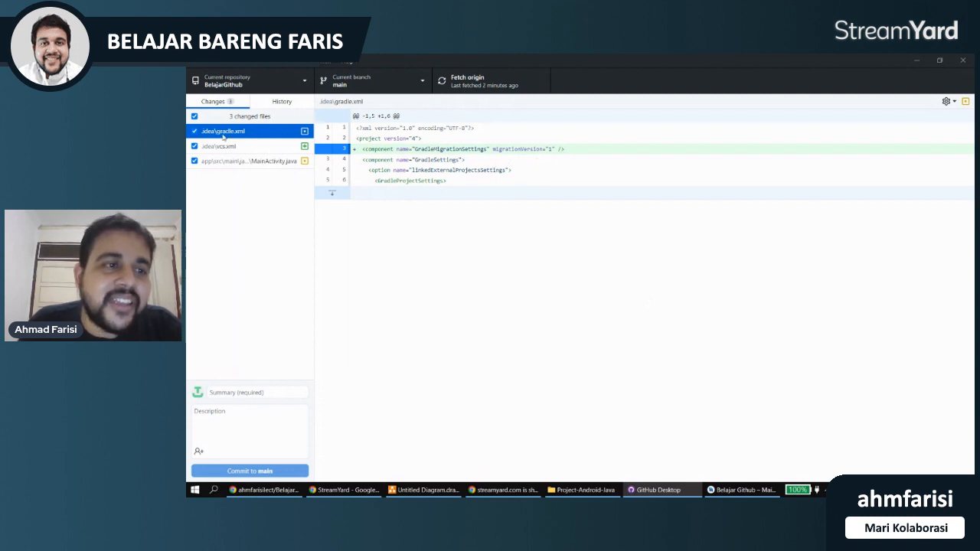
pyautogui.click(231, 145)
pyautogui.click(234, 134)
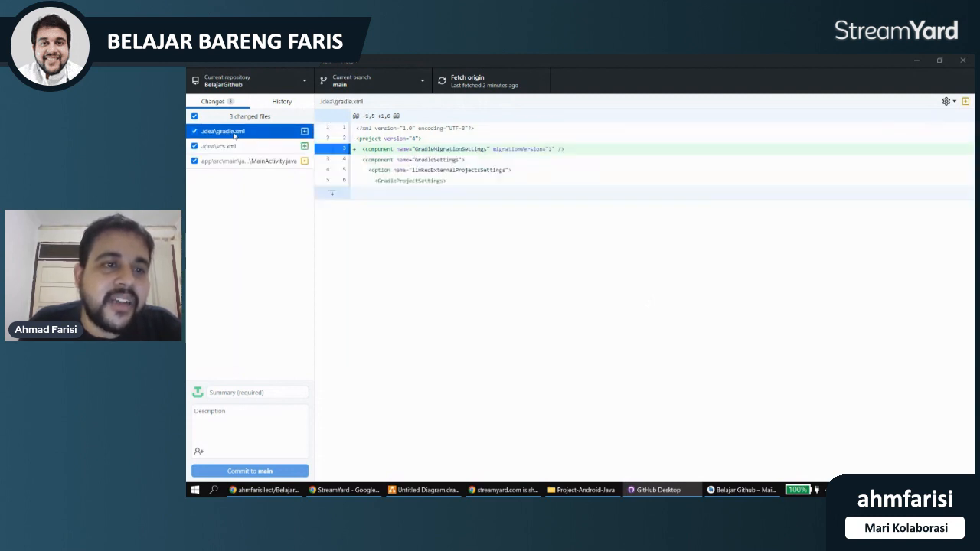
pyautogui.click(233, 147)
pyautogui.click(235, 133)
pyautogui.click(234, 147)
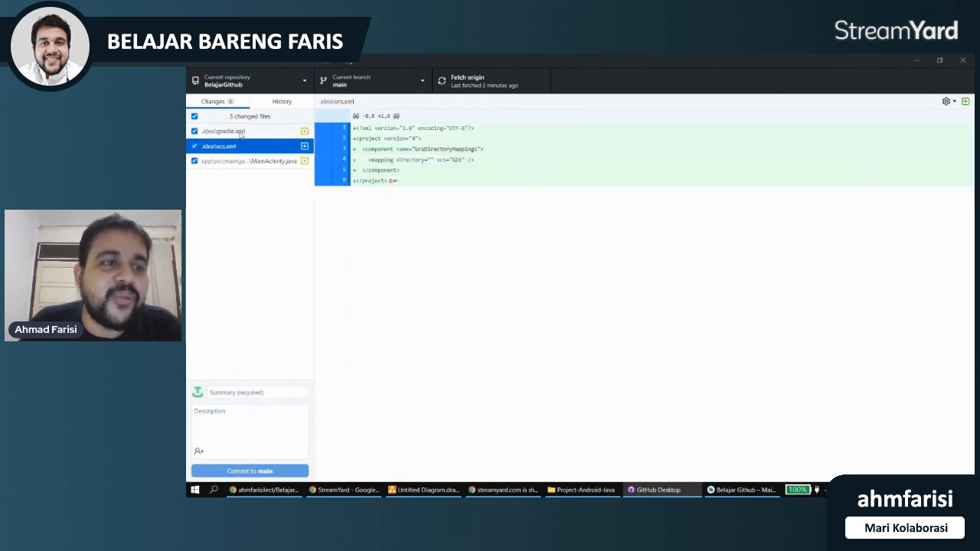
pyautogui.click(237, 134)
pyautogui.click(233, 147)
pyautogui.click(235, 134)
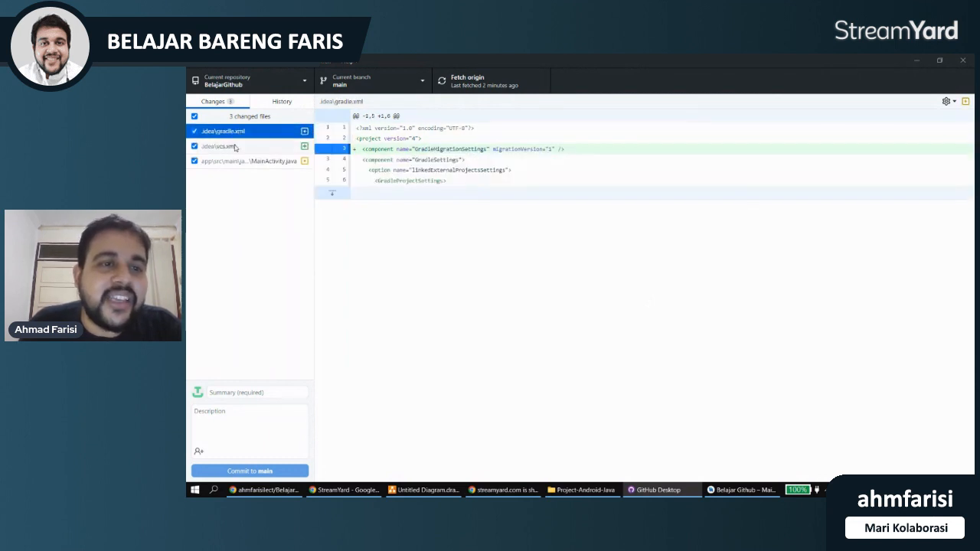
pyautogui.click(234, 146)
pyautogui.click(243, 162)
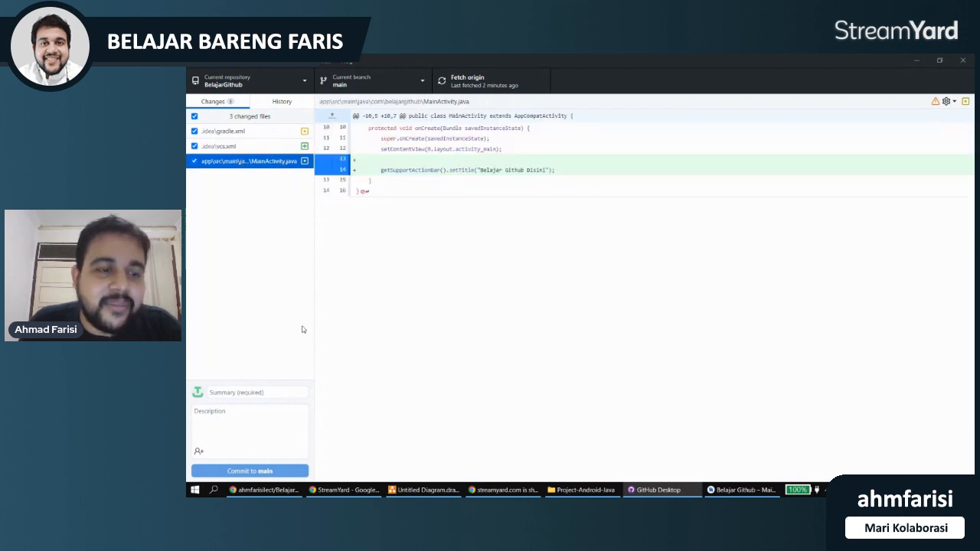
# - Commit all changed files to main with the summary "Mengubah Action Bar" and push the commit to origin
pyautogui.click(253, 391)
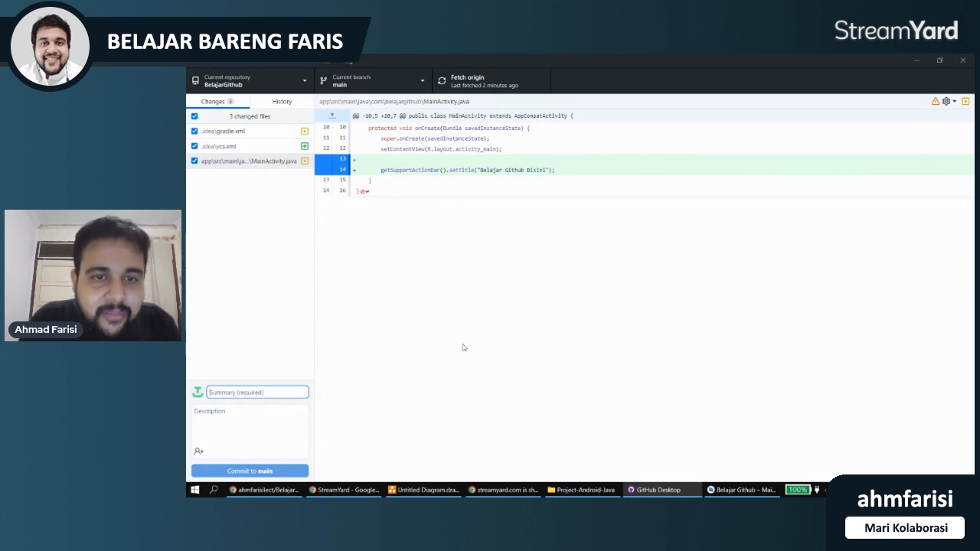
pyautogui.write('Mengubah ')
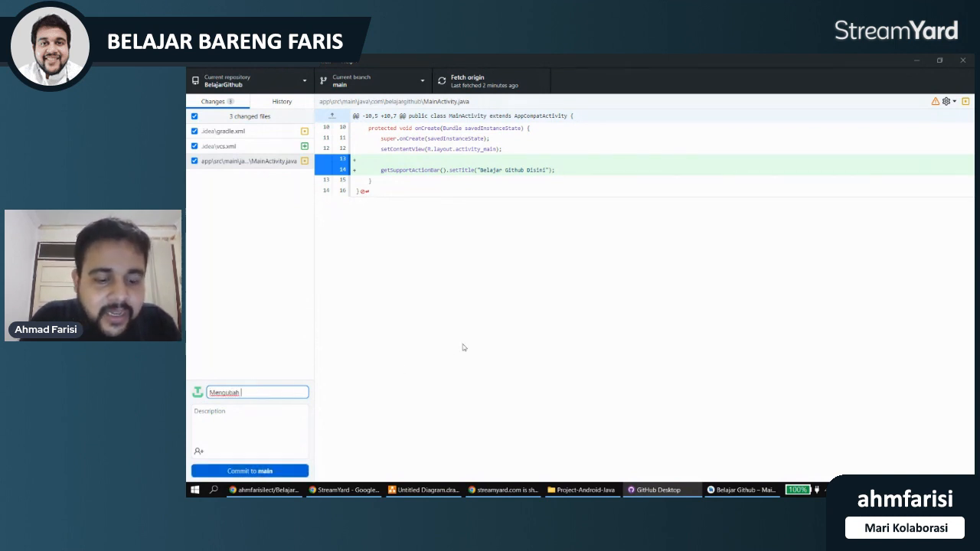
pyautogui.write('Action Bar')
pyautogui.press('Tab')
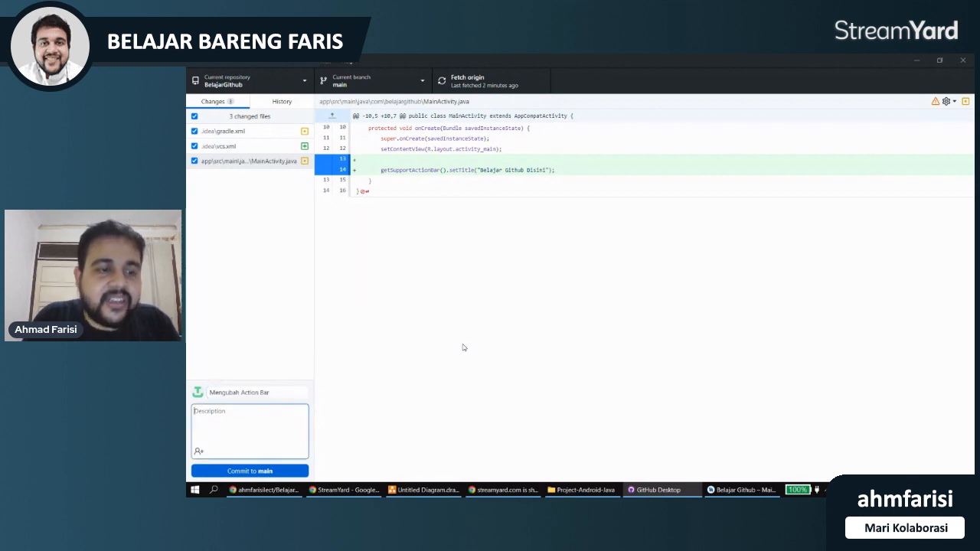
pyautogui.click(273, 472)
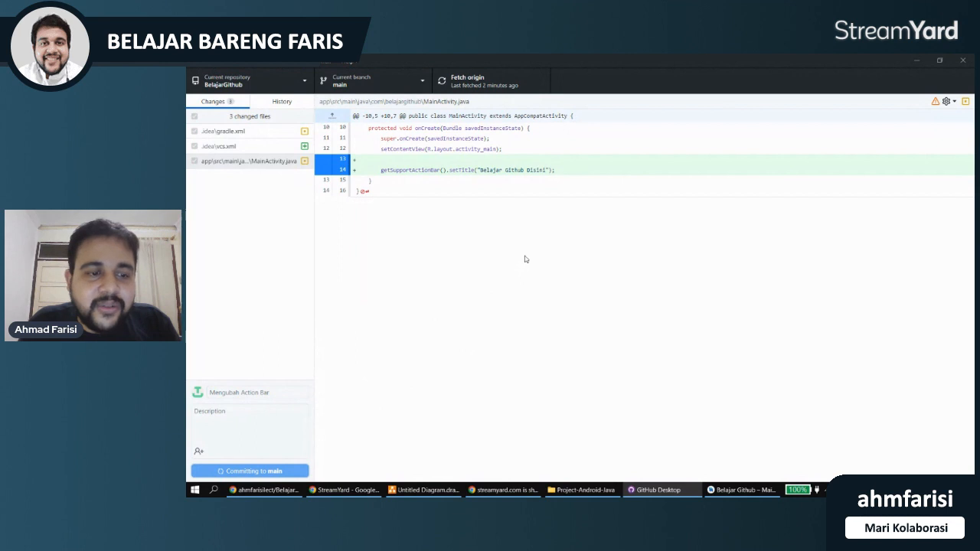
pyautogui.click(774, 203)
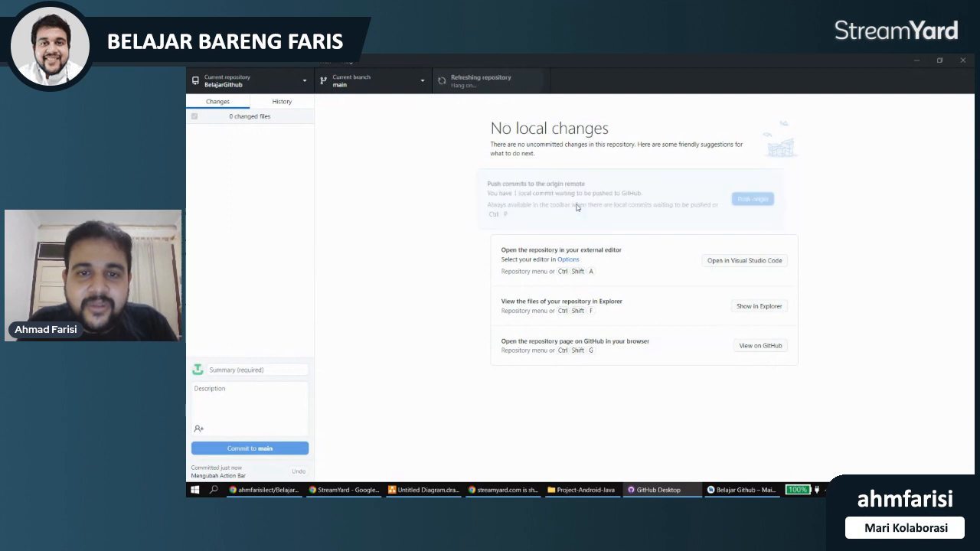
# - Switch to Chrome, reload the BelajarGithub repository page, check its commit history and return to the code overview
pyautogui.click(264, 490)
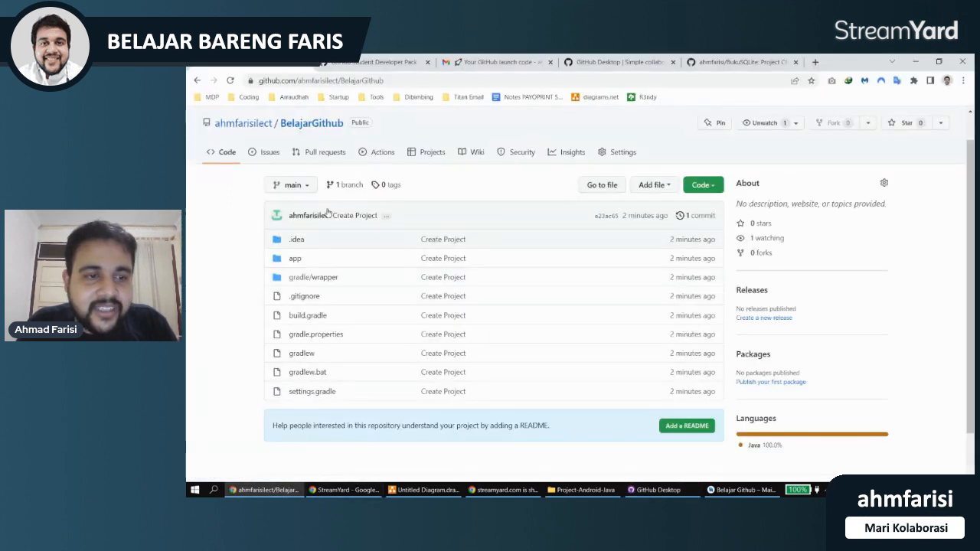
pyautogui.click(230, 80)
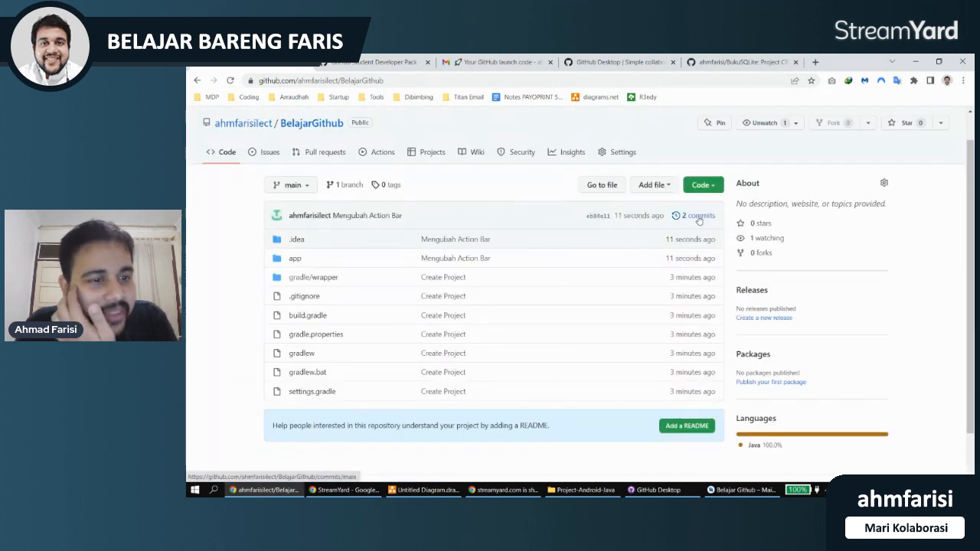
pyautogui.click(700, 217)
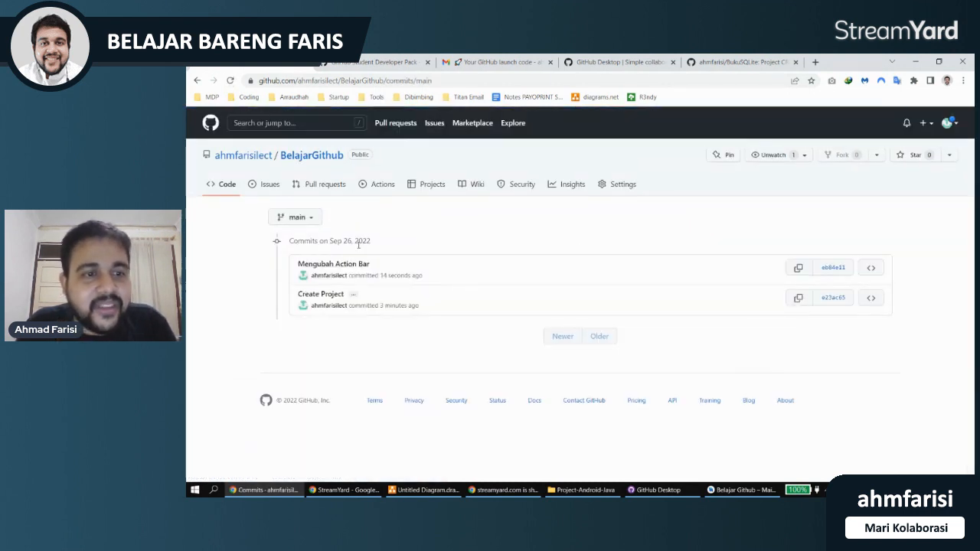
pyautogui.click(230, 185)
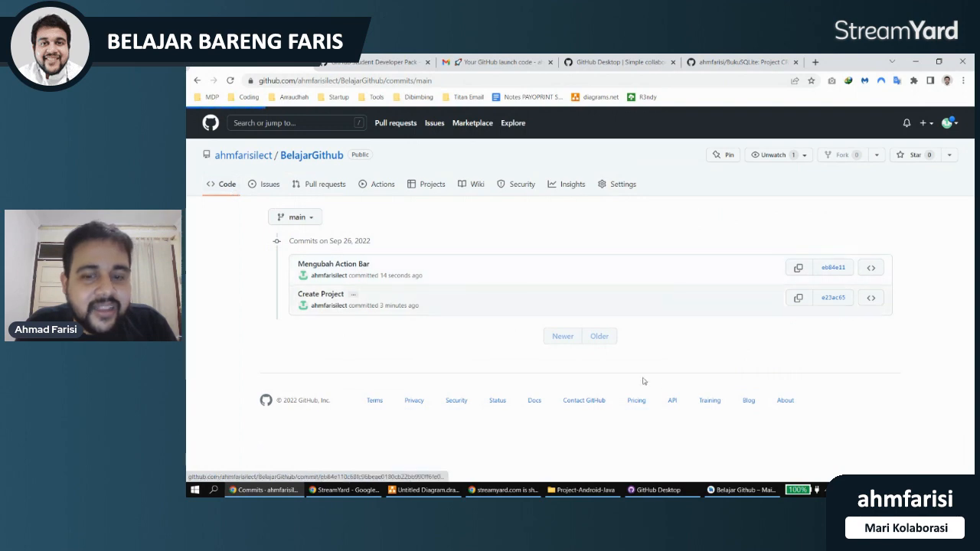
# - Switch to Android Studio, close the Belajar Github project and the welcome window, and return to GitHub Desktop
pyautogui.click(658, 490)
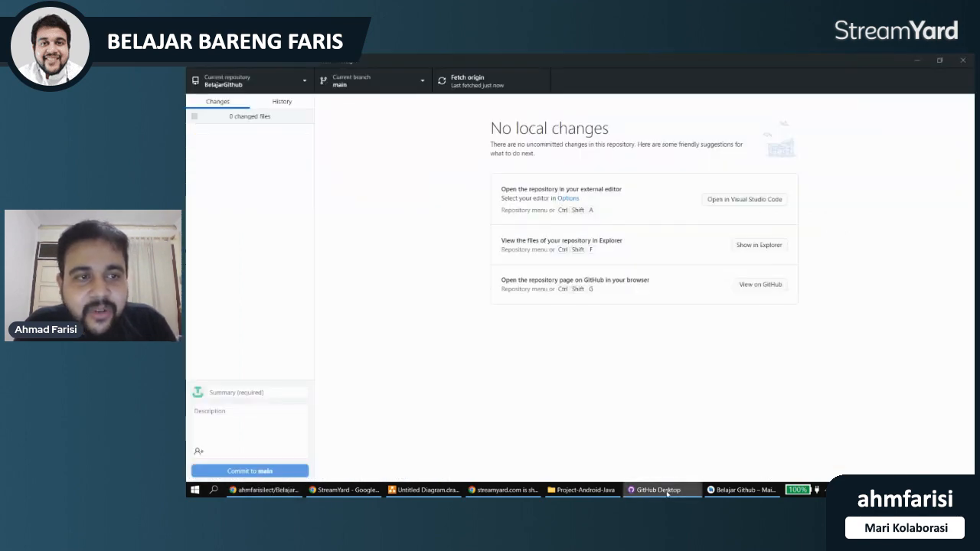
pyautogui.click(658, 490)
pyautogui.click(757, 491)
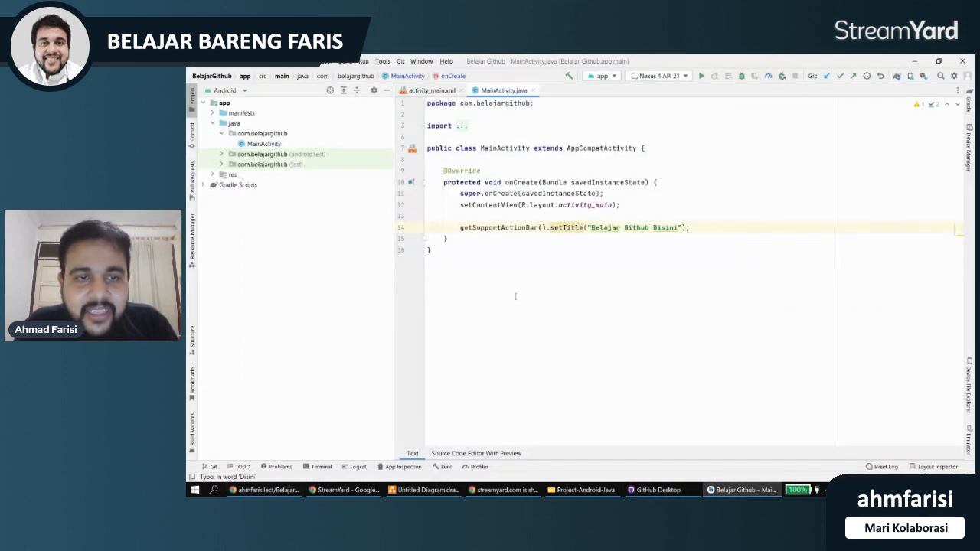
pyautogui.click(211, 67)
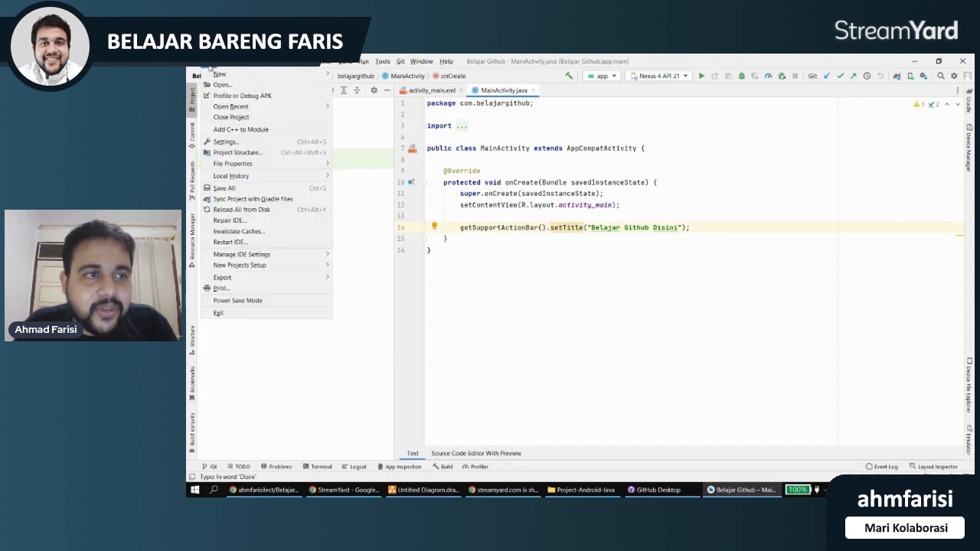
pyautogui.click(230, 116)
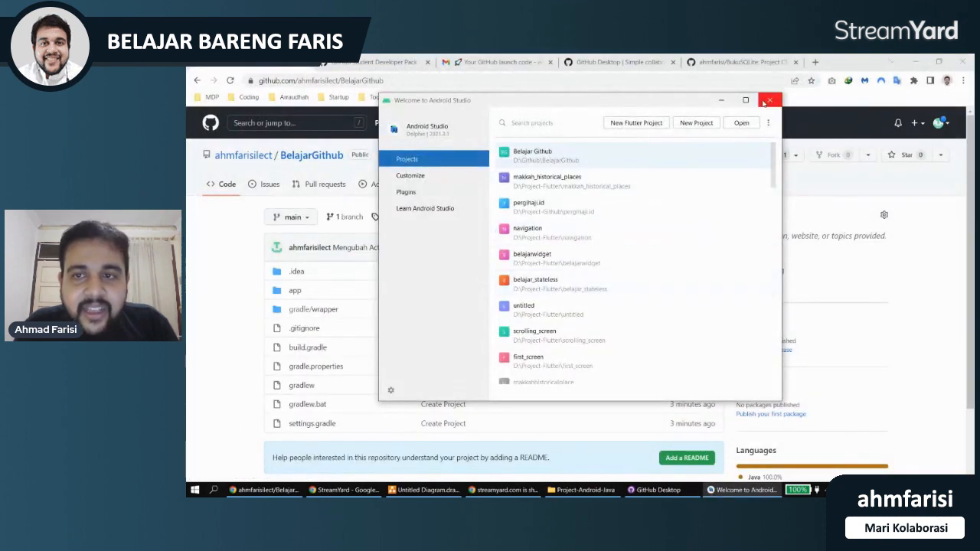
pyautogui.click(770, 100)
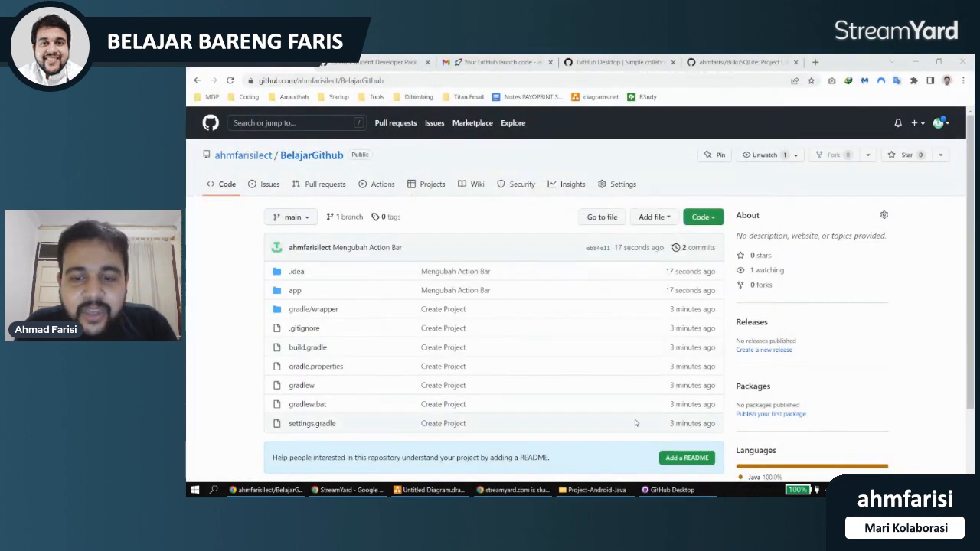
pyautogui.click(665, 487)
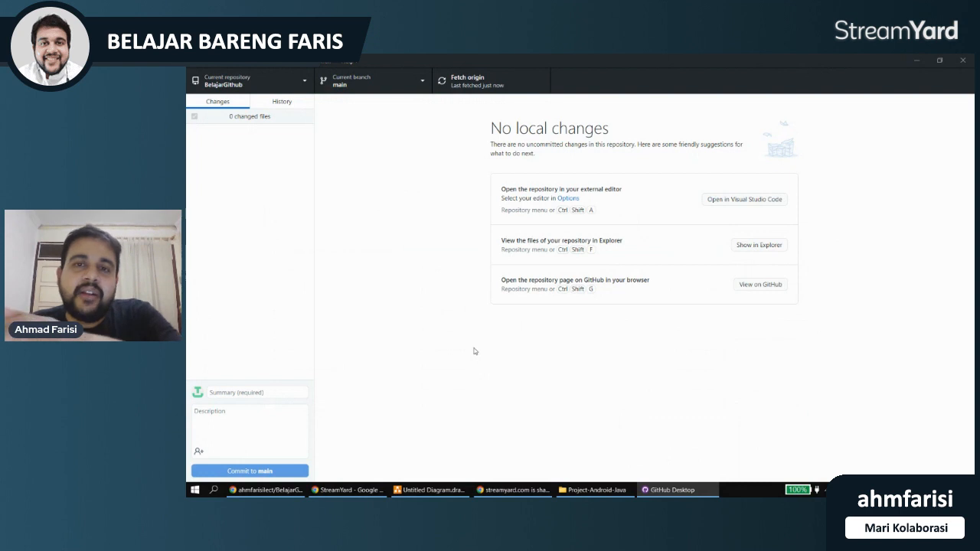
# - Open the repository cloning dialog, refresh the list, check the local paths for belajar-github-dasar and BelajarGithub, and cancel without cloning
pyautogui.click(305, 83)
pyautogui.click(297, 105)
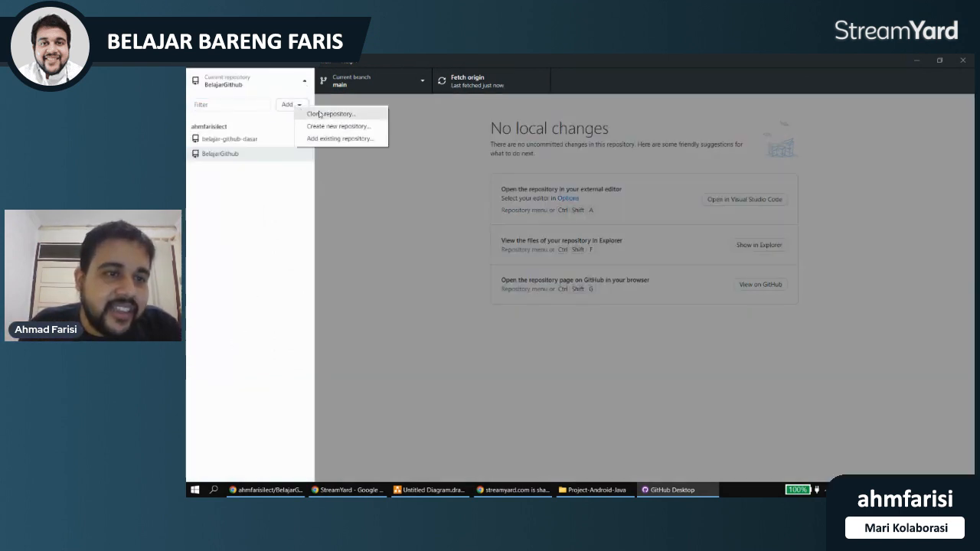
pyautogui.click(321, 114)
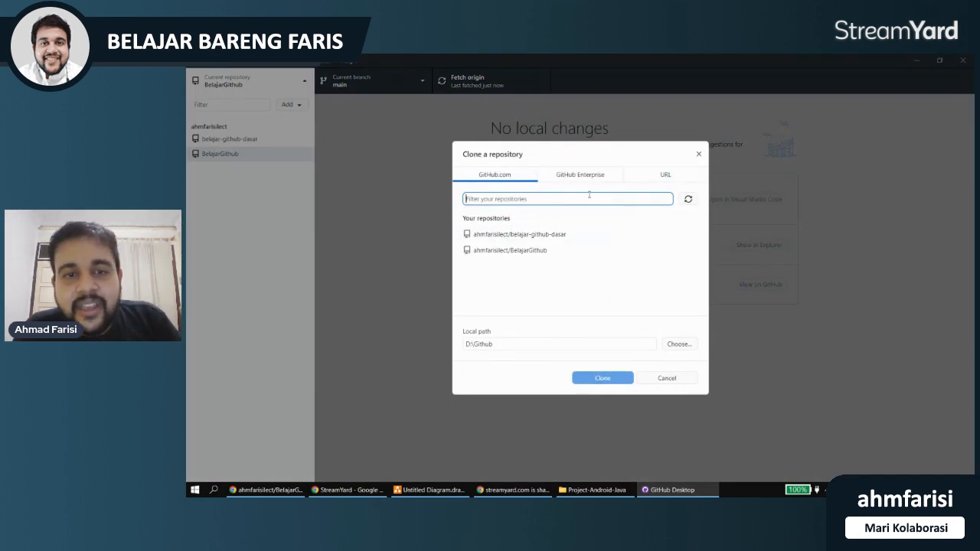
pyautogui.click(688, 199)
pyautogui.click(564, 237)
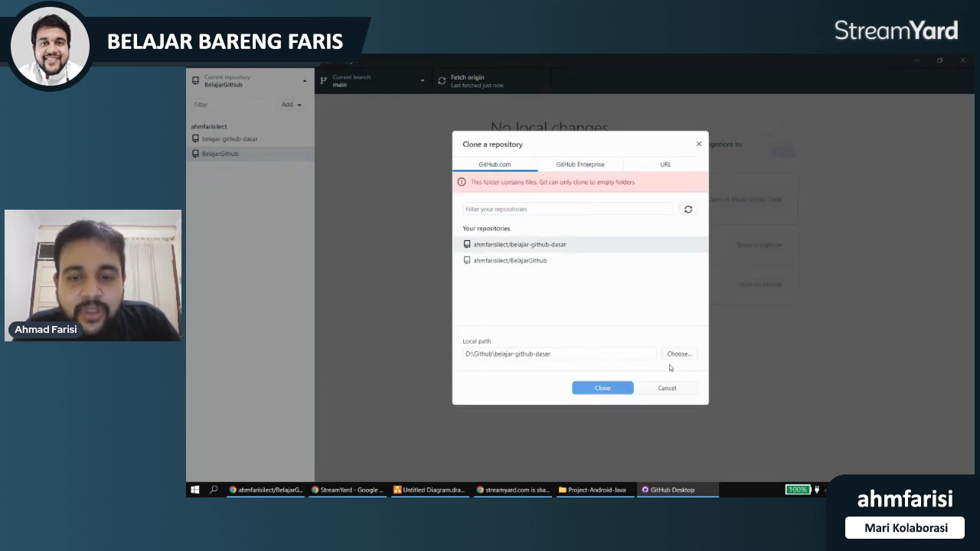
pyautogui.click(517, 261)
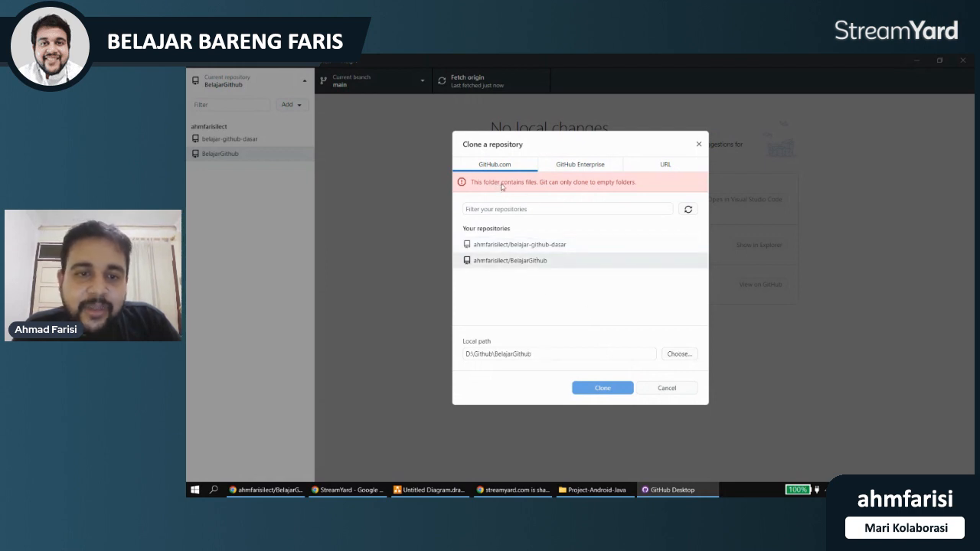
pyautogui.doubleClick(506, 355)
pyautogui.click(551, 355)
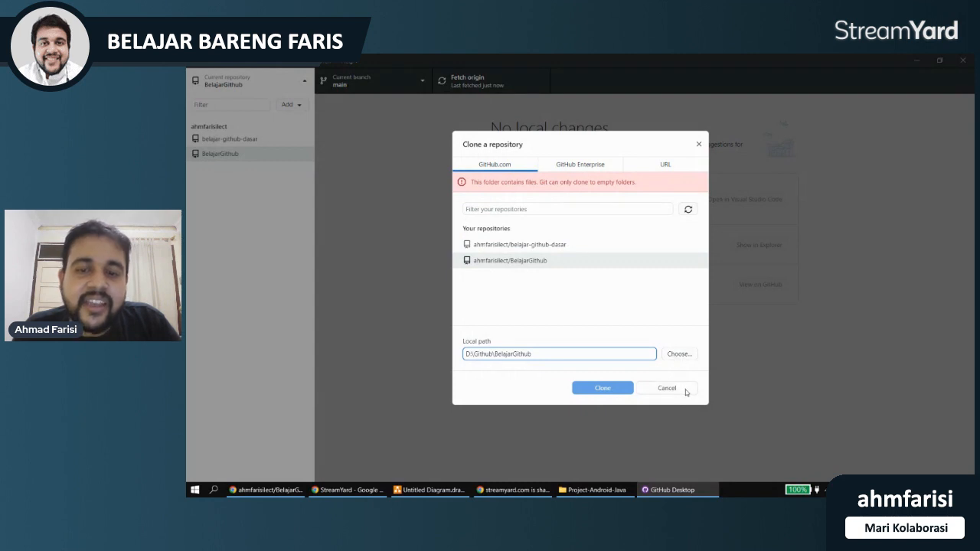
pyautogui.click(547, 245)
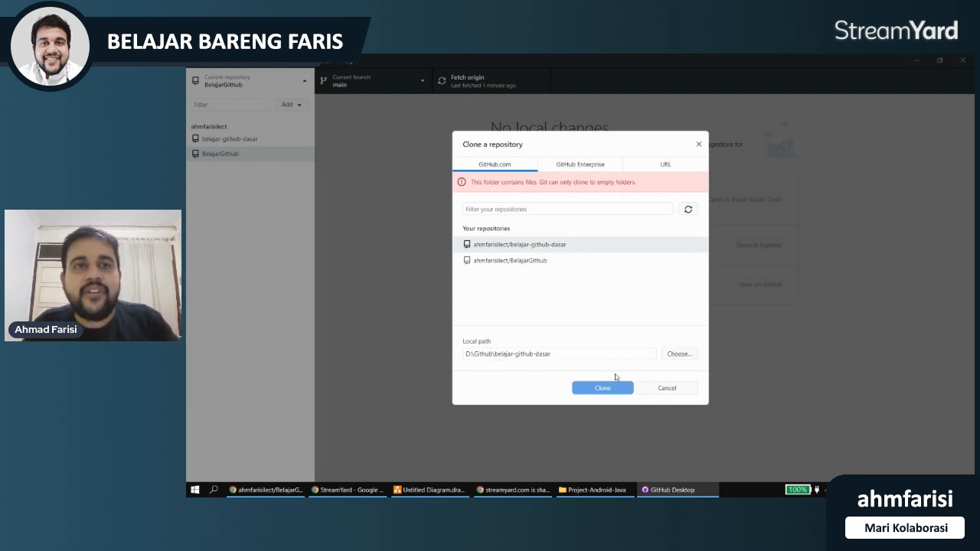
pyautogui.click(679, 390)
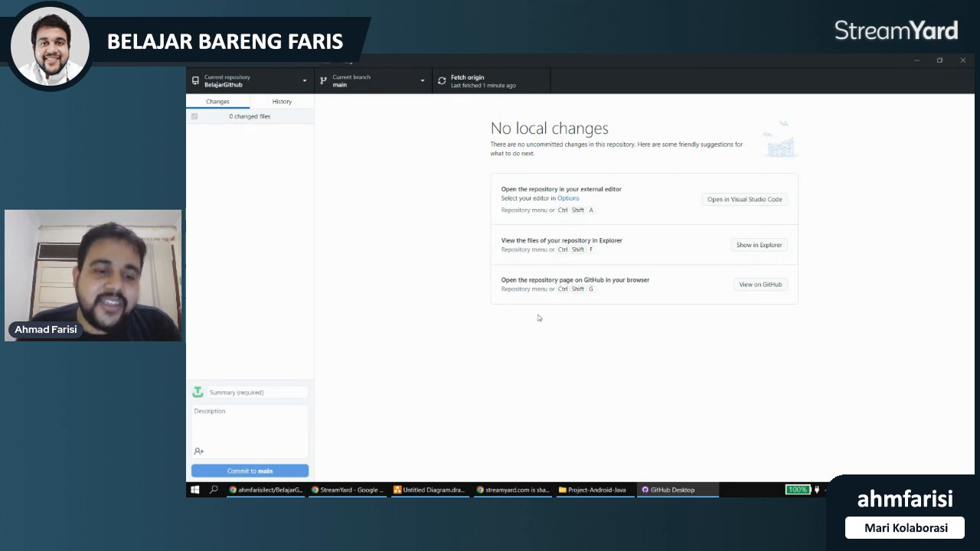
# - Switch to the draw.io diagram, review the step-by-step flow up to "Commit dan Push", and return to GitHub Desktop
pyautogui.click(429, 489)
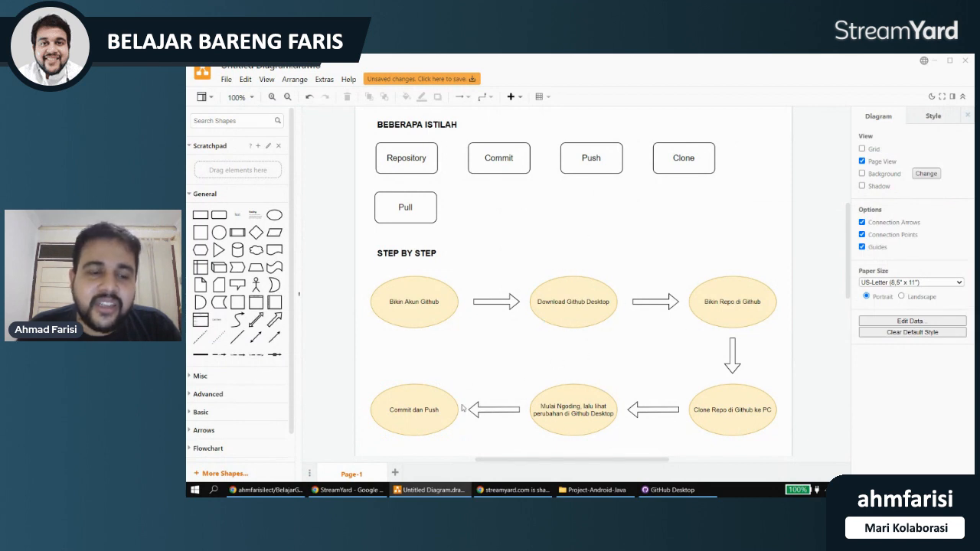
pyautogui.moveTo(426, 492)
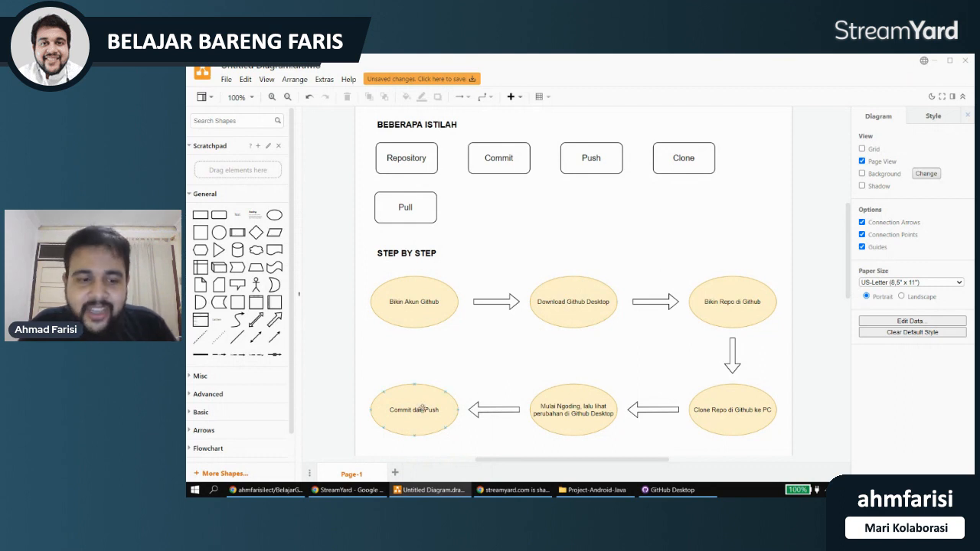
pyautogui.click(677, 489)
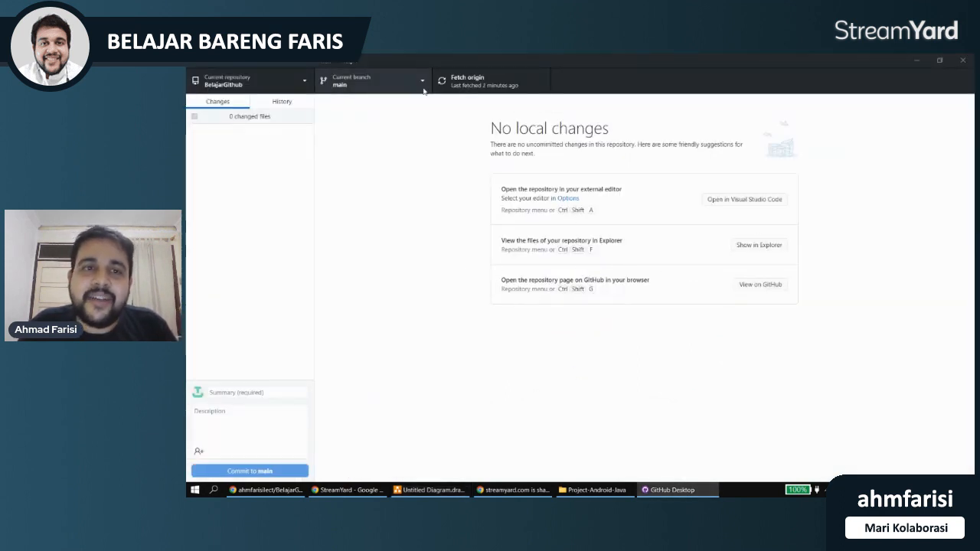
# - Sign out of the GitHub.com account in the application options and close the options
pyautogui.hotkey('alt', 'f')
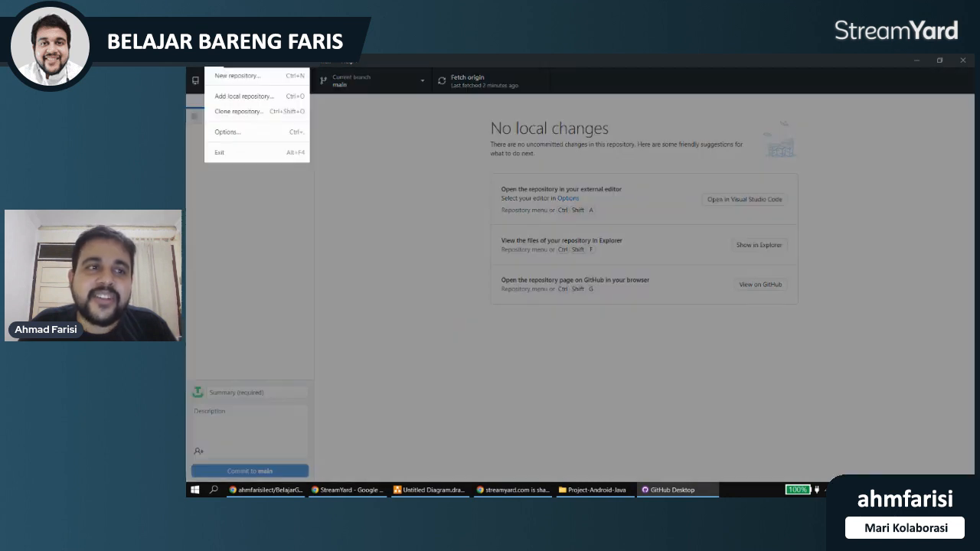
pyautogui.click(234, 135)
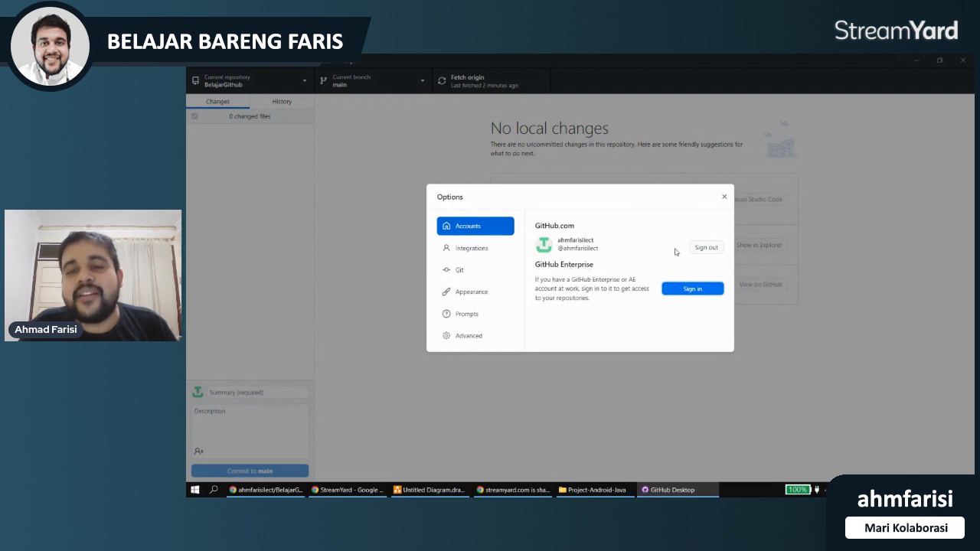
pyautogui.click(705, 250)
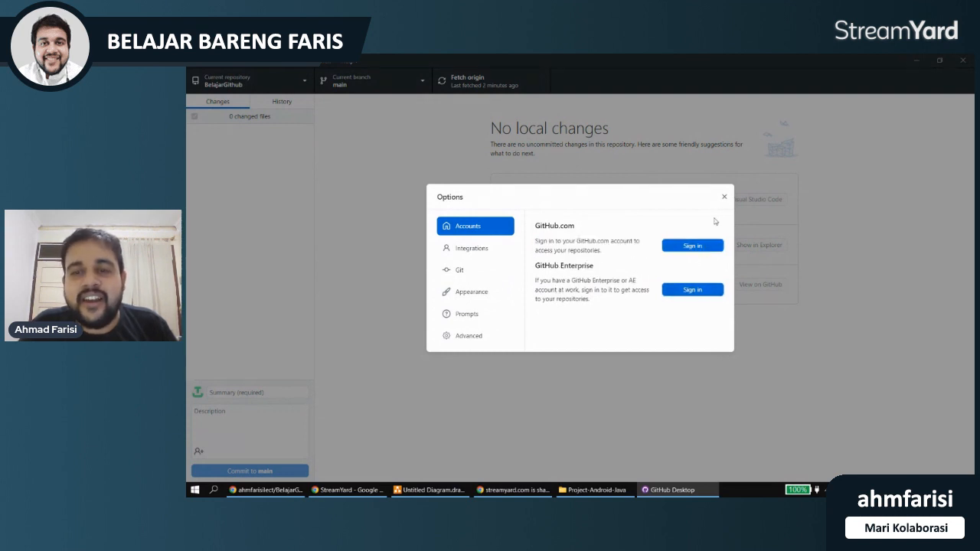
pyautogui.click(724, 197)
# - Remove the belajar-github-dasar repository from GitHub Desktop without moving its folder to the Recycle Bin
pyautogui.click(271, 90)
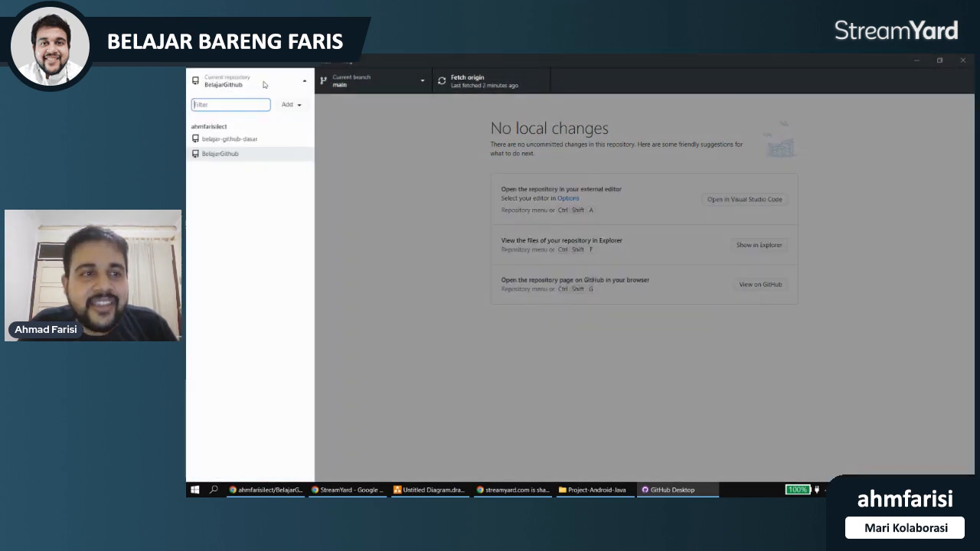
pyautogui.rightClick(232, 140)
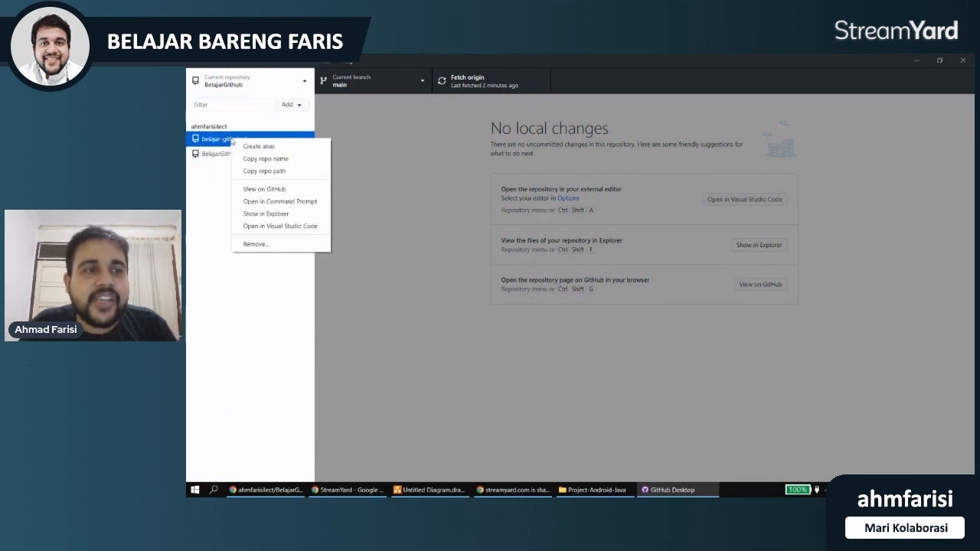
pyautogui.click(255, 244)
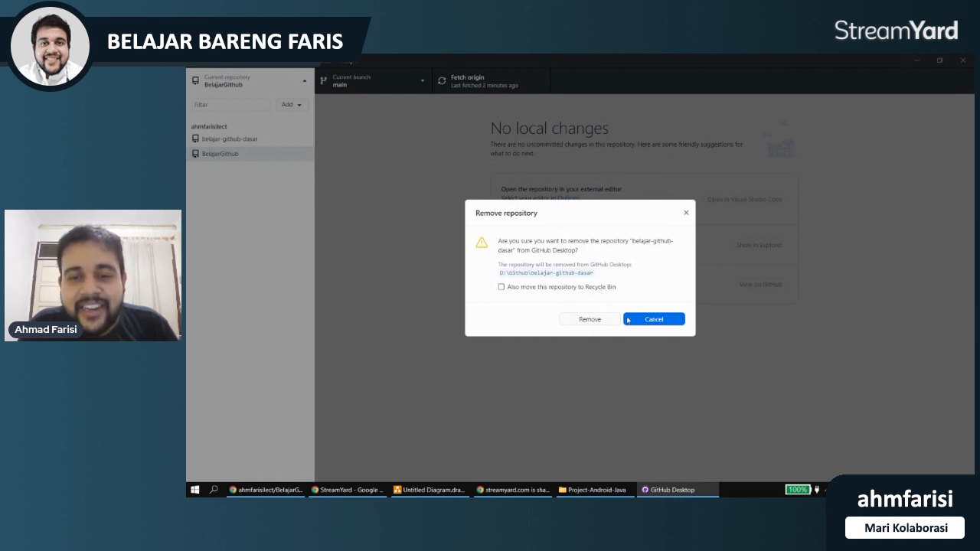
pyautogui.click(589, 320)
pyautogui.click(239, 139)
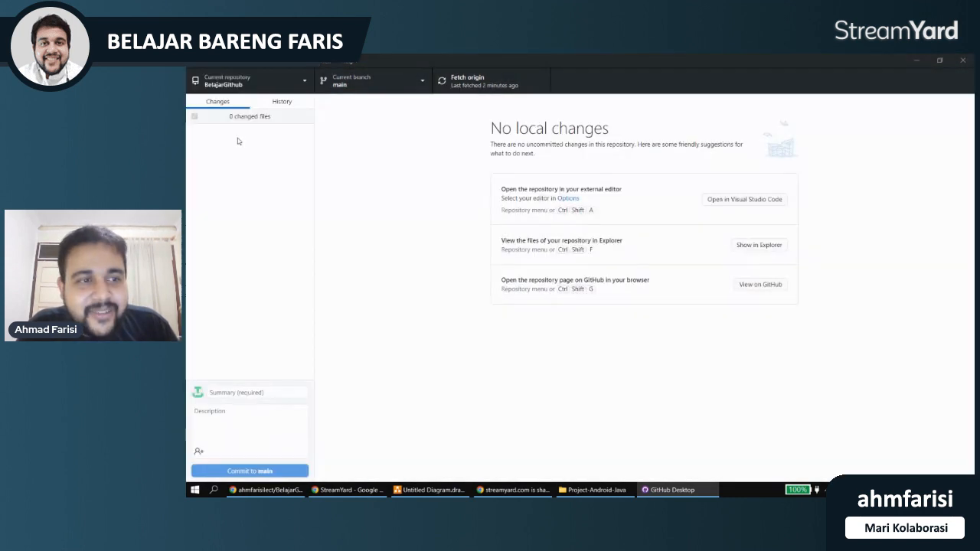
# - Remove the BelajarGithub repository from GitHub Desktop, leaving its local folder on disk
pyautogui.click(243, 81)
pyautogui.rightClick(228, 141)
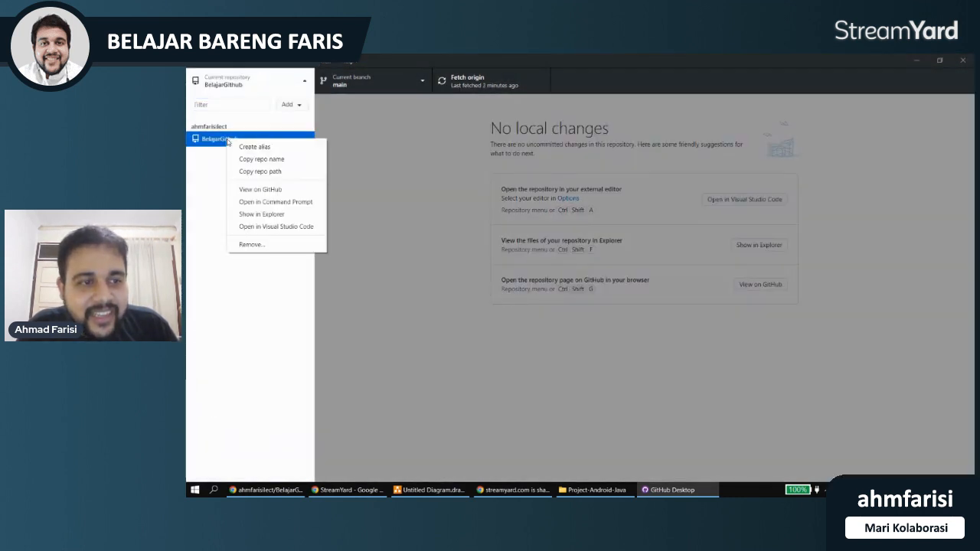
pyautogui.click(253, 244)
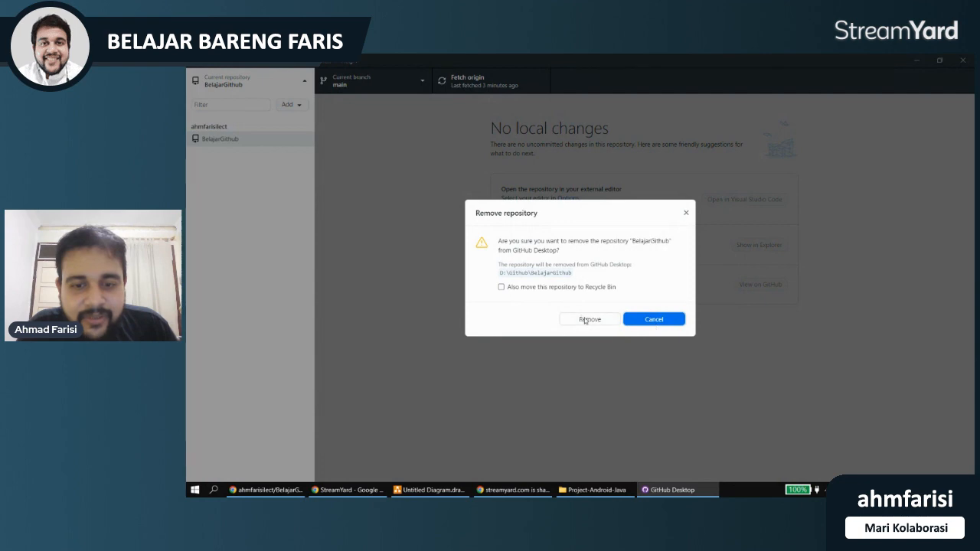
pyautogui.click(587, 317)
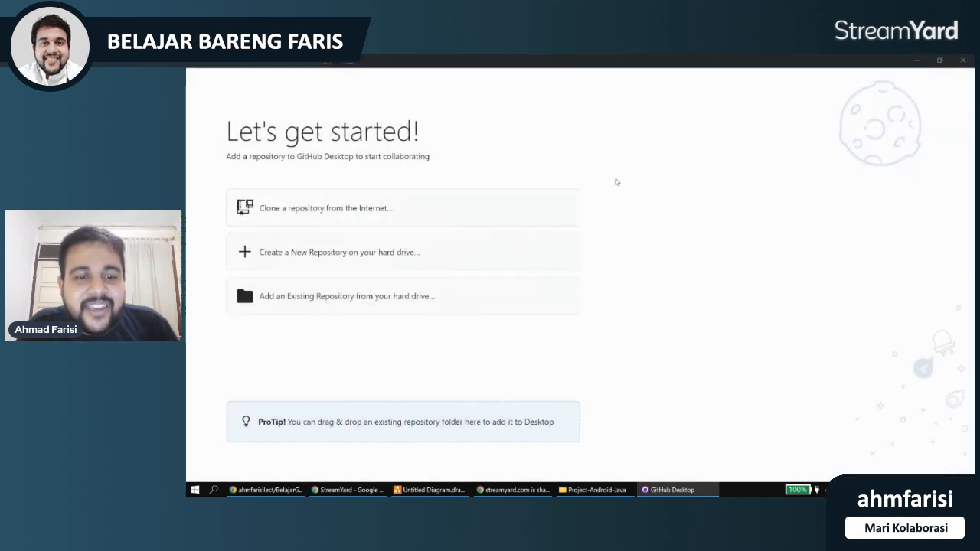
# - Check the sign-in state in the account options, close the options, and quit GitHub Desktop
pyautogui.click(215, 62)
pyautogui.click(235, 134)
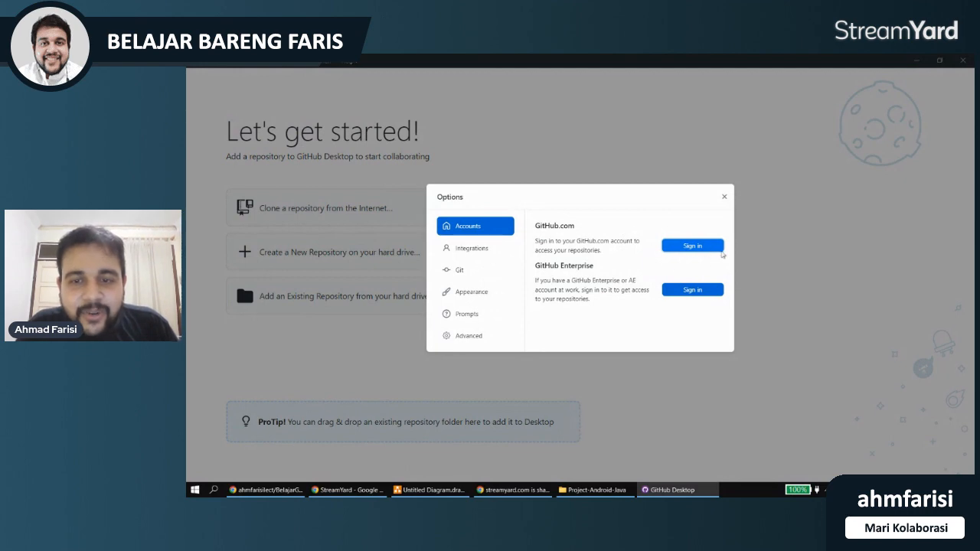
pyautogui.click(722, 198)
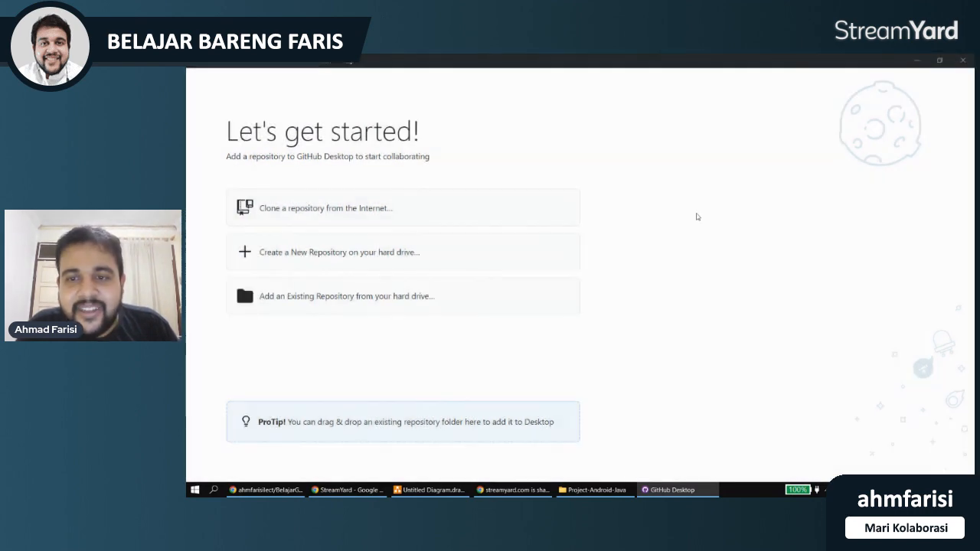
pyautogui.click(962, 61)
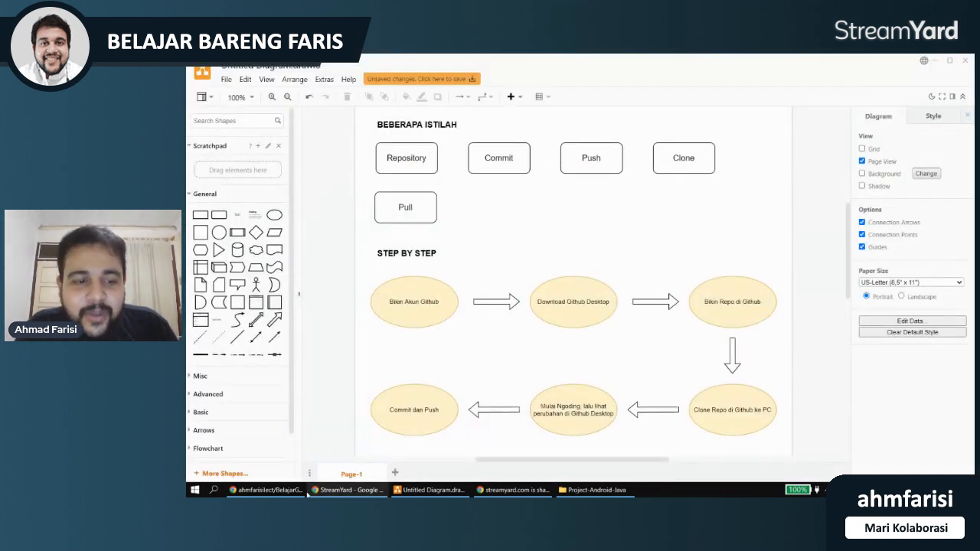
# - Switch to the BelajarGithub page in Chrome and sign out of the GitHub account
pyautogui.click(276, 493)
pyautogui.click(941, 123)
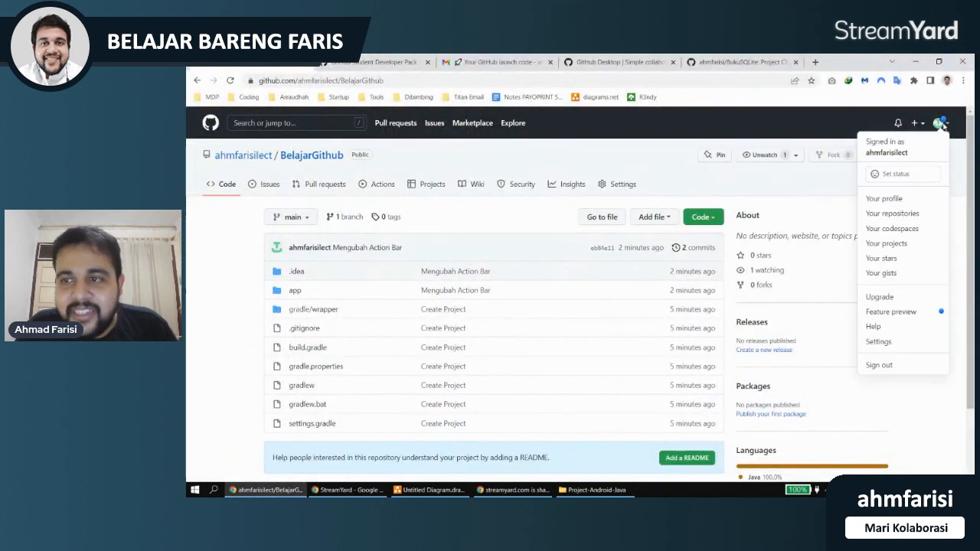
pyautogui.click(891, 370)
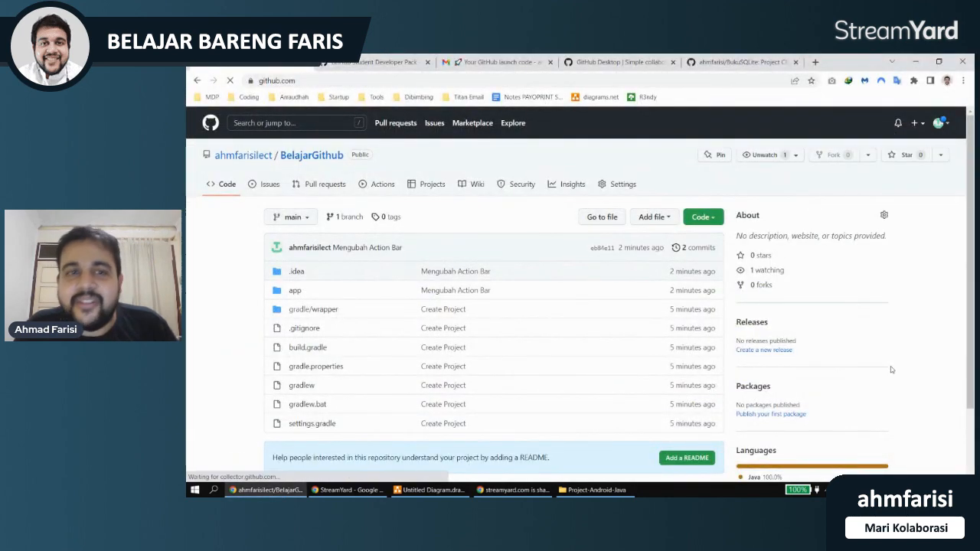